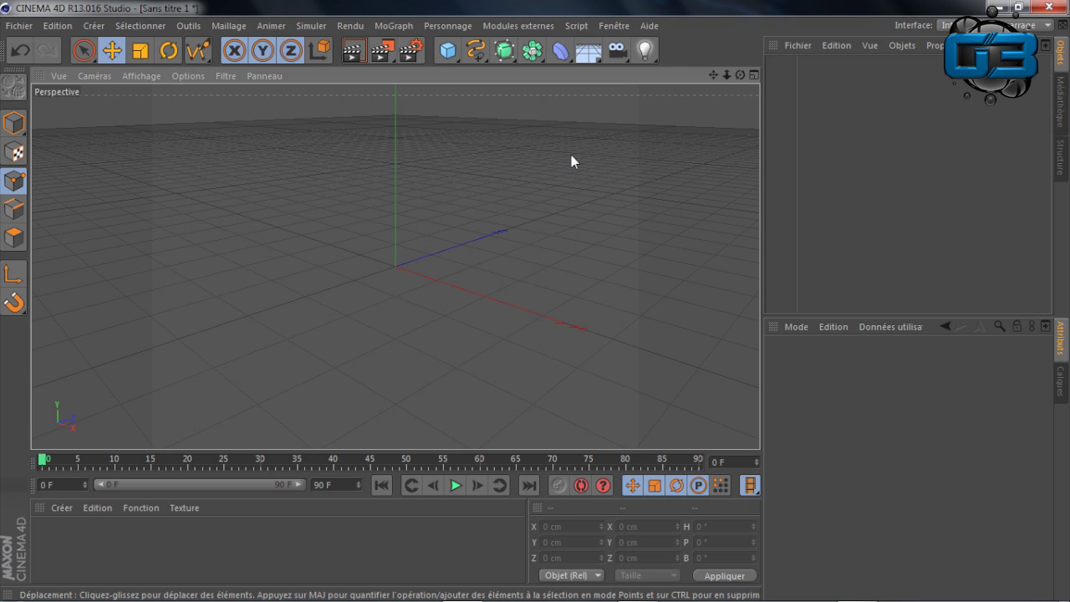
- Add a cube and stretch it to about 796 cm along the X axis
{"action": "left_click", "coordinate": [447, 51]}
{"action": "left_click_drag", "start_coordinate": [740, 75], "coordinate": [740, 34]}
{"action": "left_click", "coordinate": [14, 122]}
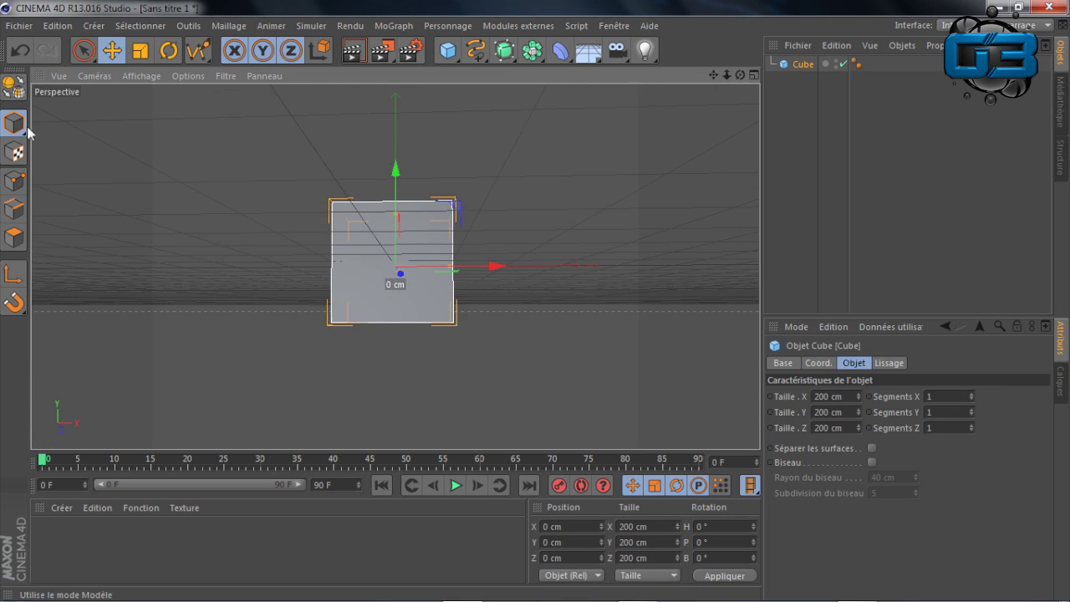
{"action": "scroll", "coordinate": [494, 251], "scroll_direction": "up", "scroll_amount": 4}
{"action": "left_click_drag", "start_coordinate": [713, 75], "coordinate": [699, 94]}
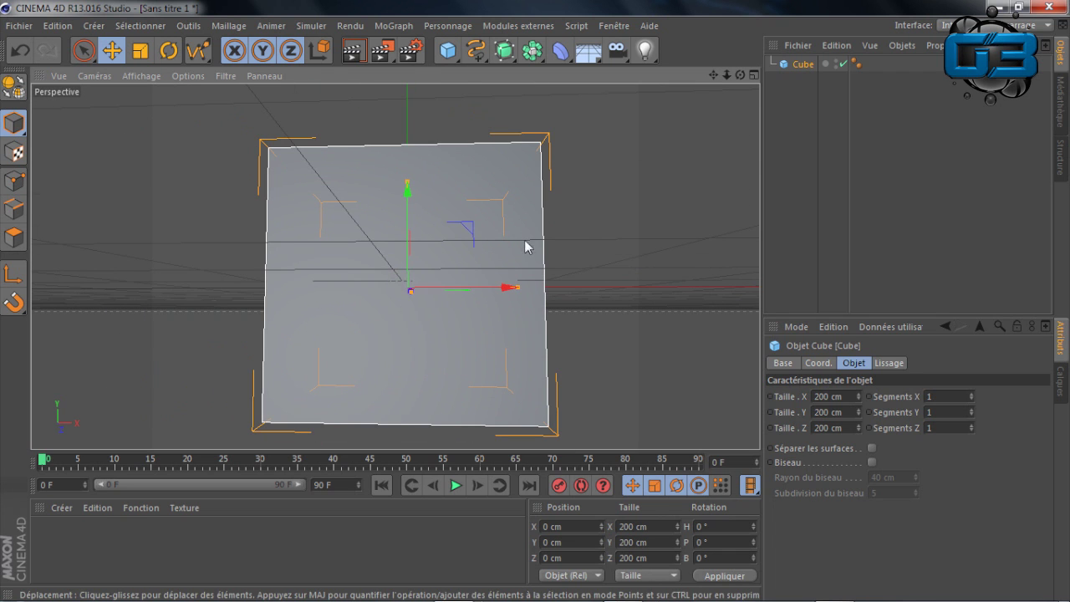
{"action": "left_click_drag", "start_coordinate": [519, 287], "coordinate": [759, 287]}
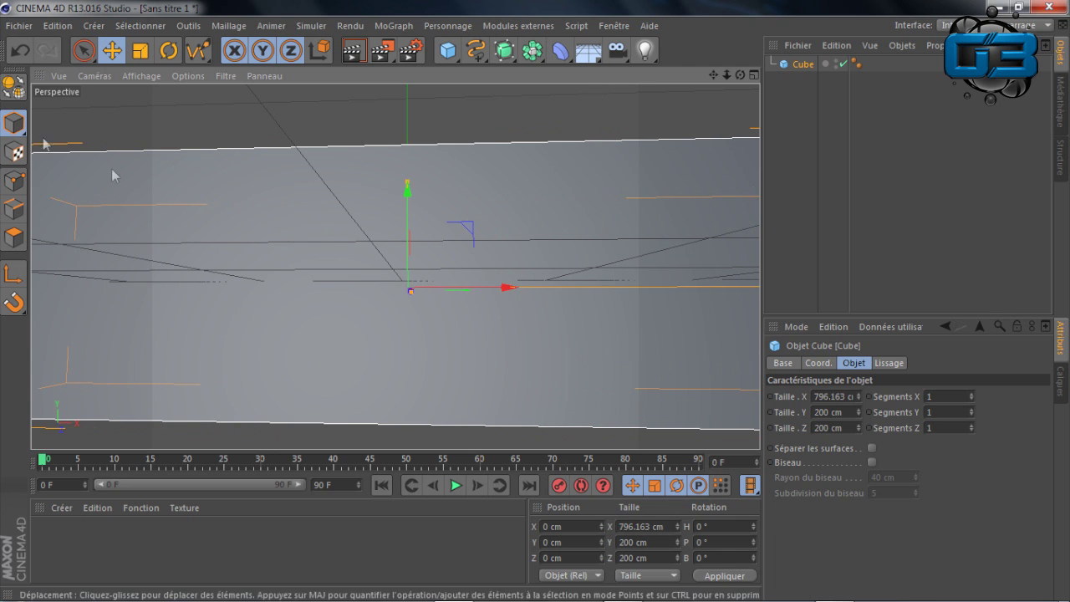
- Shorten the cube to about 433 cm along the X axis and delete it
{"action": "scroll", "coordinate": [255, 223], "scroll_direction": "down", "scroll_amount": 2}
{"action": "scroll", "coordinate": [255, 224], "scroll_direction": "down", "scroll_amount": 2}
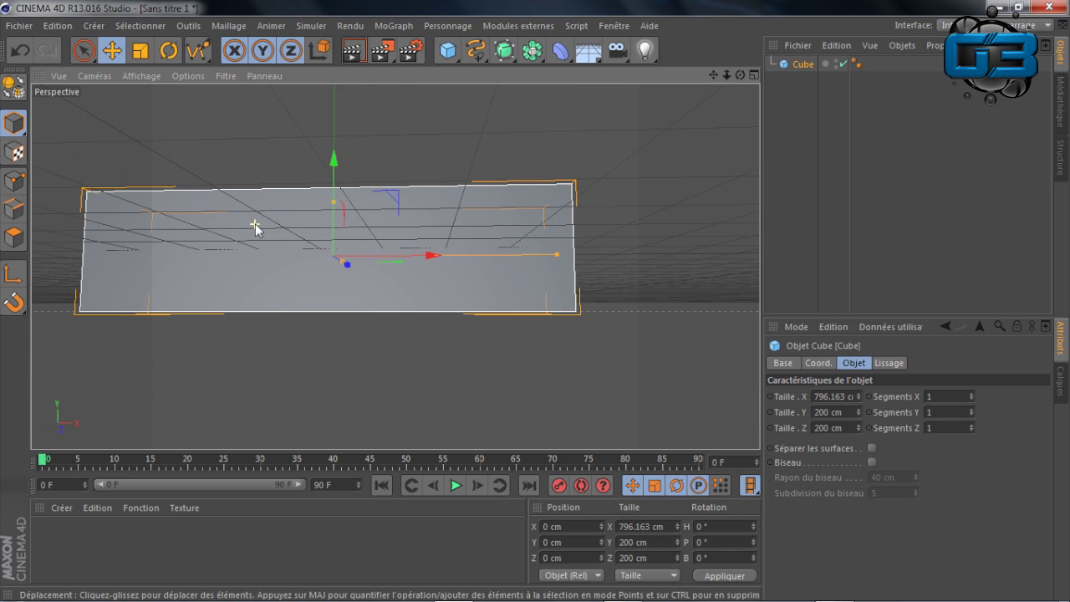
{"action": "left_click_drag", "start_coordinate": [712, 79], "coordinate": [603, 100]}
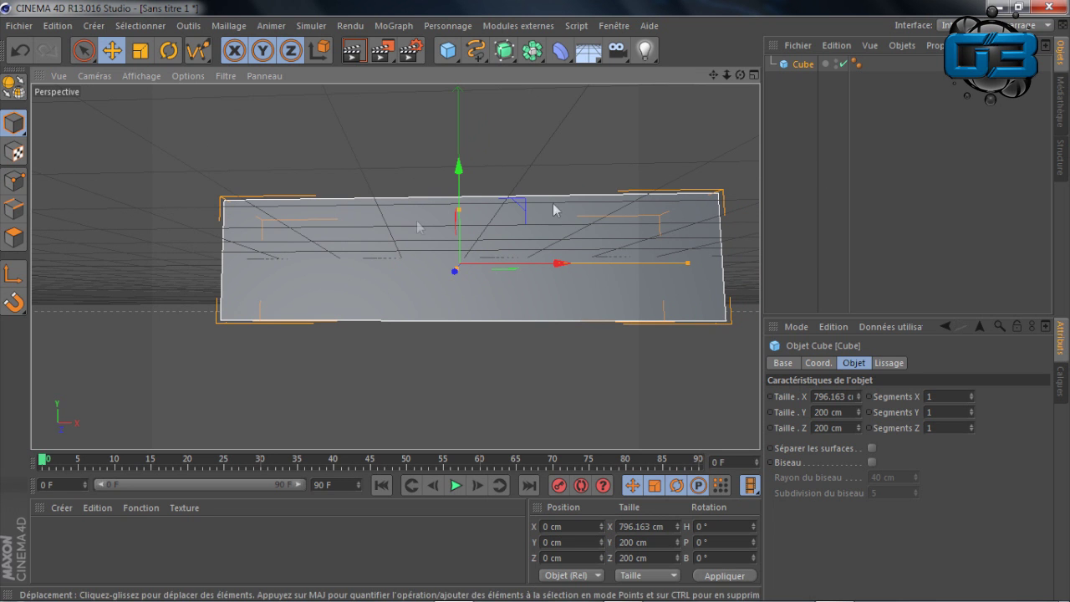
{"action": "left_click_drag", "start_coordinate": [742, 78], "coordinate": [444, 155]}
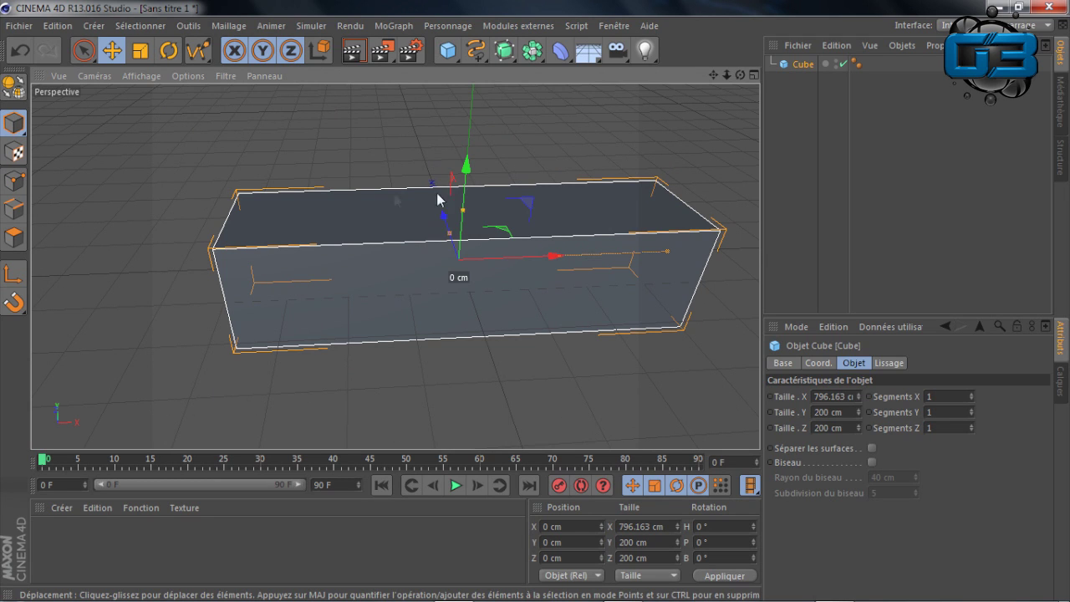
{"action": "left_click_drag", "start_coordinate": [674, 262], "coordinate": [576, 279]}
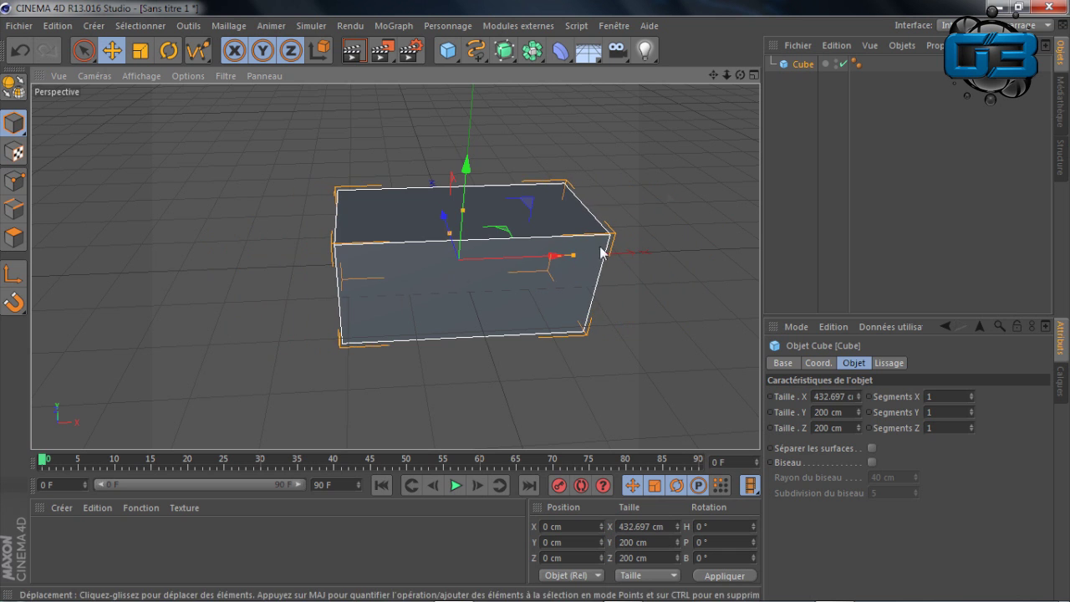
{"action": "left_click_drag", "start_coordinate": [740, 75], "coordinate": [652, 76]}
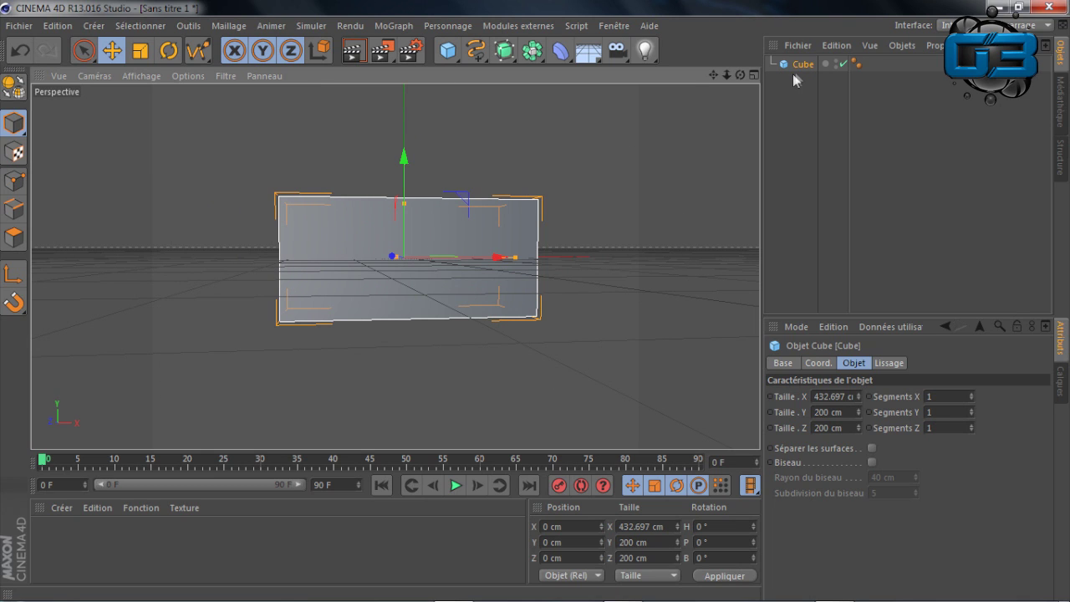
{"action": "key", "text": "Delete"}
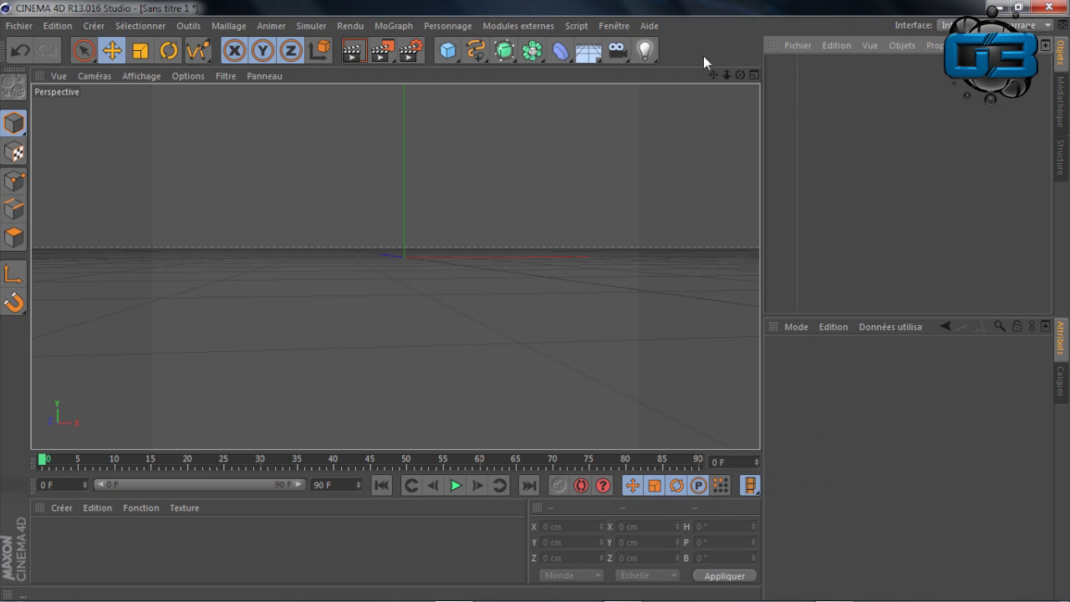
- Show the front (Avant) view alone in place of the perspective view
{"action": "left_click", "coordinate": [449, 53]}
{"action": "left_click", "coordinate": [755, 76]}
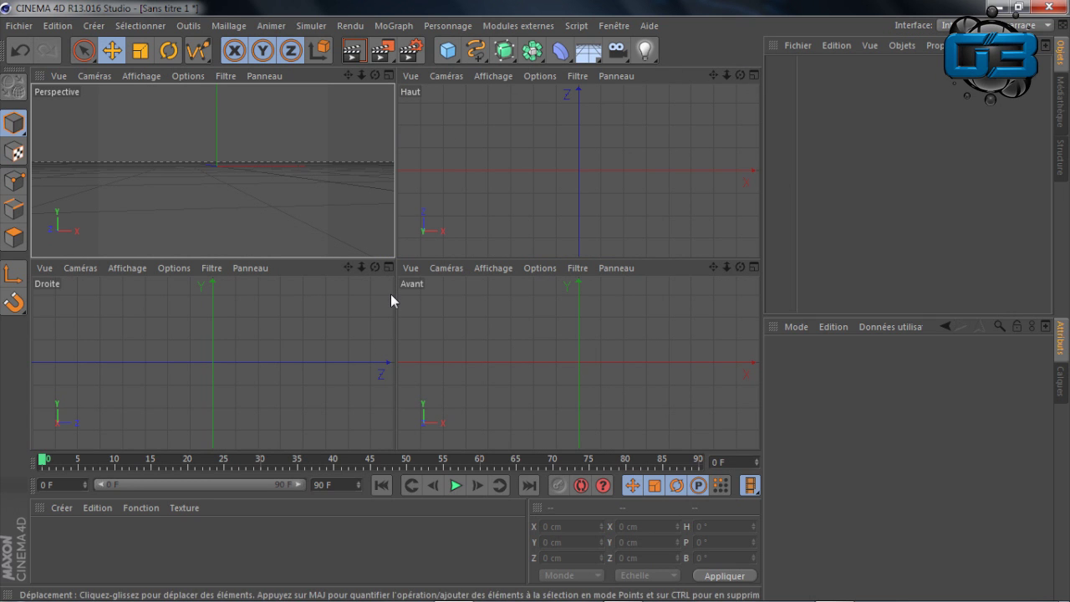
{"action": "left_click", "coordinate": [753, 267]}
{"action": "scroll", "coordinate": [437, 221], "scroll_direction": "down", "scroll_amount": 3}
{"action": "left_click_drag", "start_coordinate": [717, 75], "coordinate": [669, 86]}
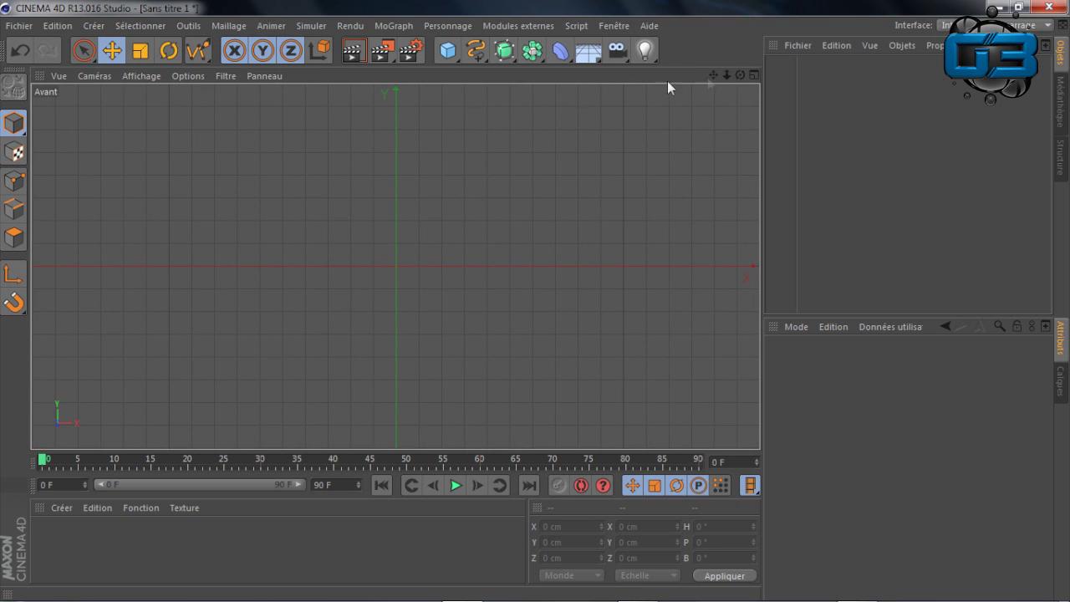
- Draw a linear spline zigzagging upward from about X -198, Y 102 cm to a peak at about X -99, Y 606 cm
{"action": "left_click", "coordinate": [474, 52]}
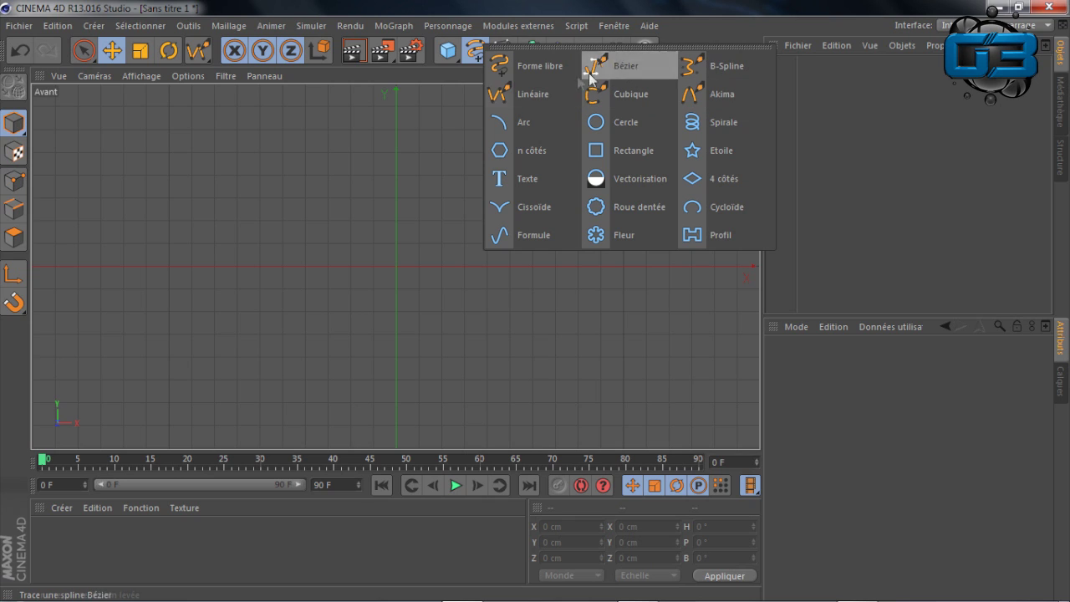
{"action": "left_click", "coordinate": [502, 94]}
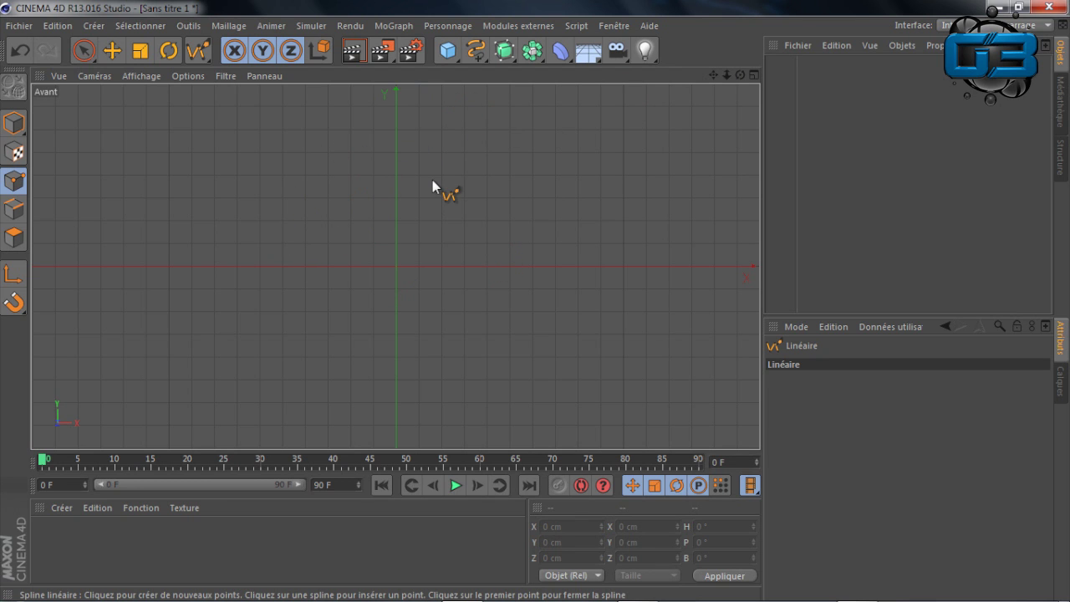
{"action": "mouse_move", "coordinate": [713, 74]}
{"action": "left_mouse_down"}
{"action": "mouse_move", "coordinate": [727, 76]}
{"action": "mouse_move", "coordinate": [716, 75]}
{"action": "left_mouse_up"}
{"action": "mouse_move", "coordinate": [395, 267]}
{"action": "left_mouse_down"}
{"action": "mouse_move", "coordinate": [544, 159]}
{"action": "mouse_move", "coordinate": [478, 184]}
{"action": "mouse_move", "coordinate": [616, 143]}
{"action": "mouse_move", "coordinate": [711, 79]}
{"action": "mouse_move", "coordinate": [395, 267]}
{"action": "left_mouse_up"}
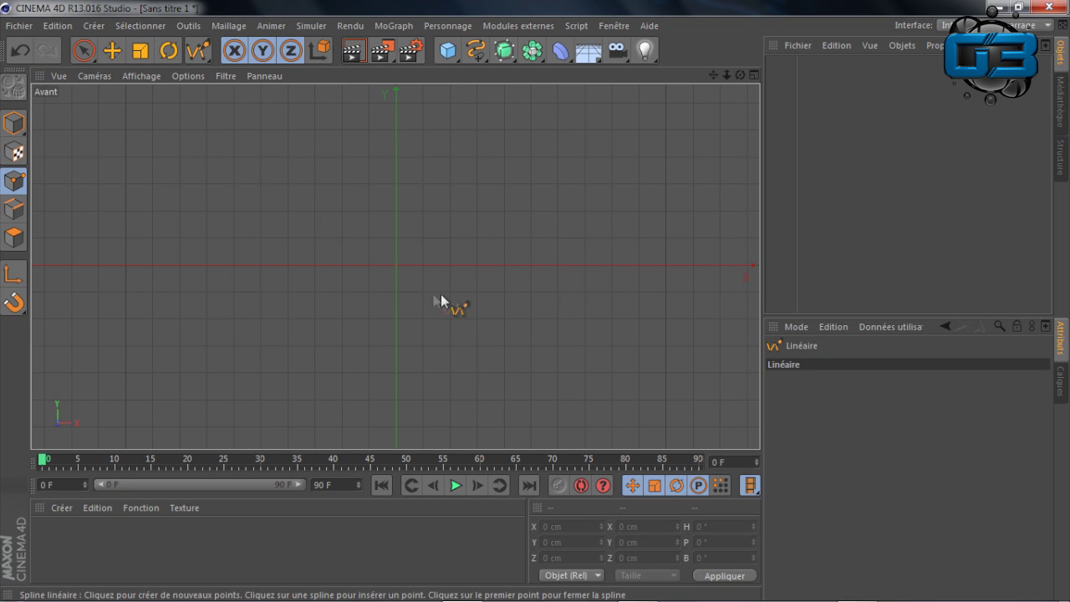
{"action": "left_click", "coordinate": [342, 238]}
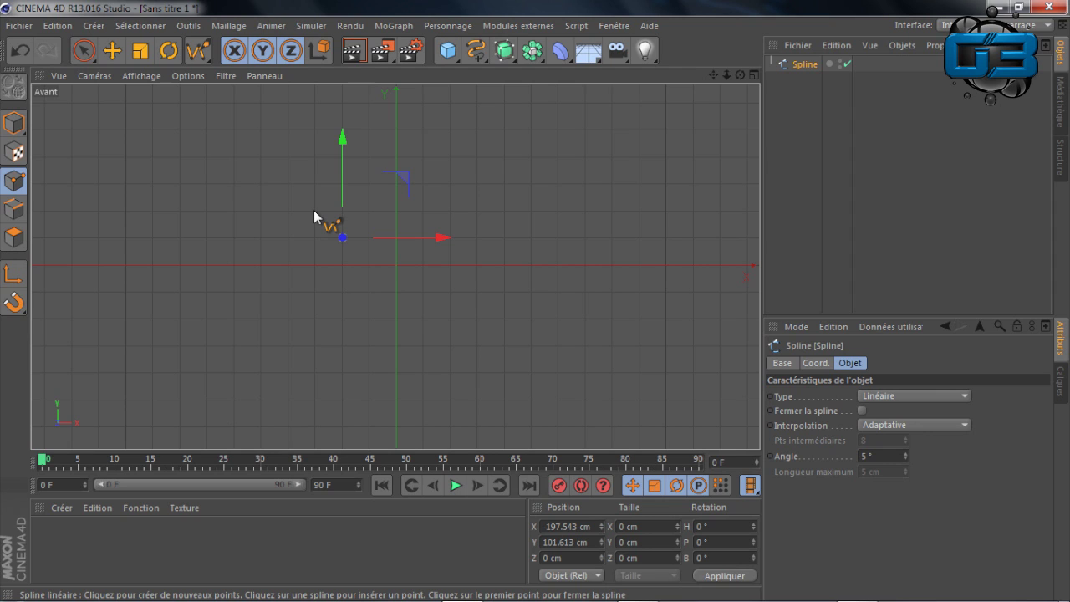
{"action": "left_click", "coordinate": [314, 210]}
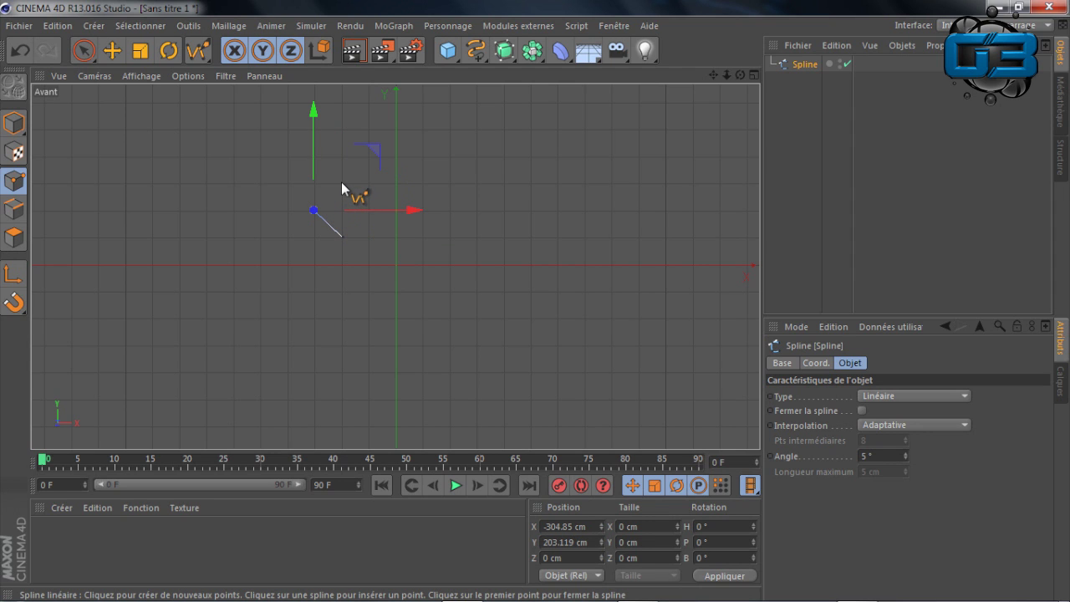
{"action": "left_click", "coordinate": [342, 181]}
{"action": "left_click", "coordinate": [368, 183]}
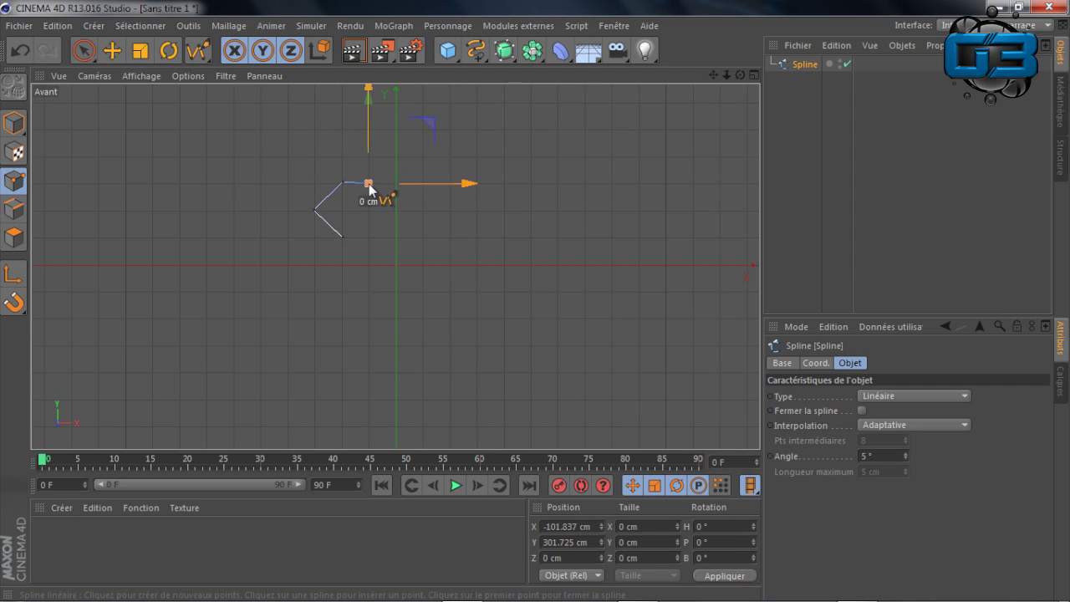
{"action": "left_click", "coordinate": [316, 130]}
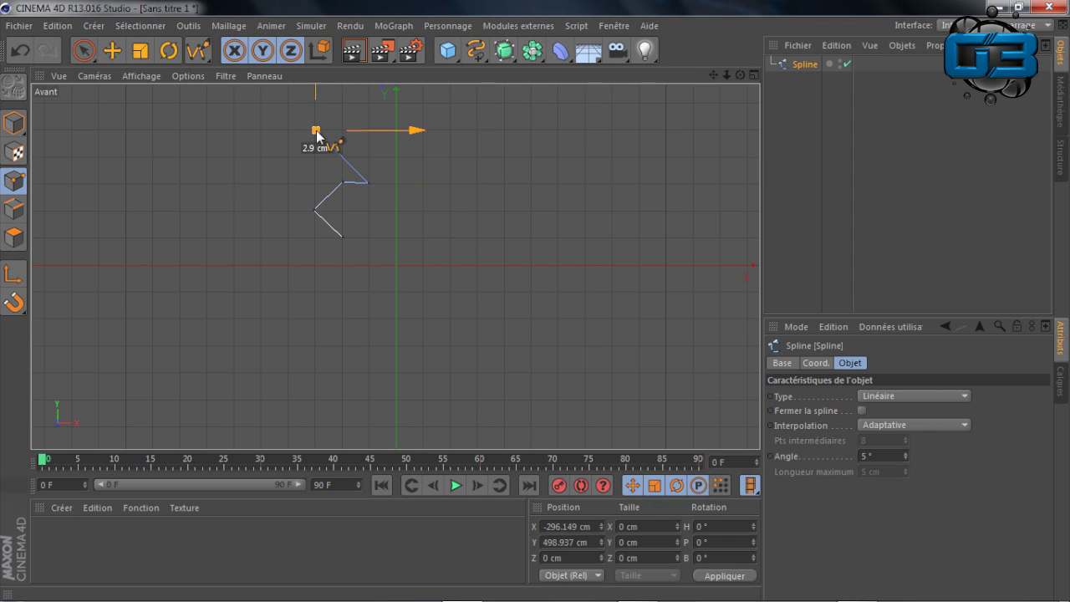
{"action": "left_click", "coordinate": [369, 101]}
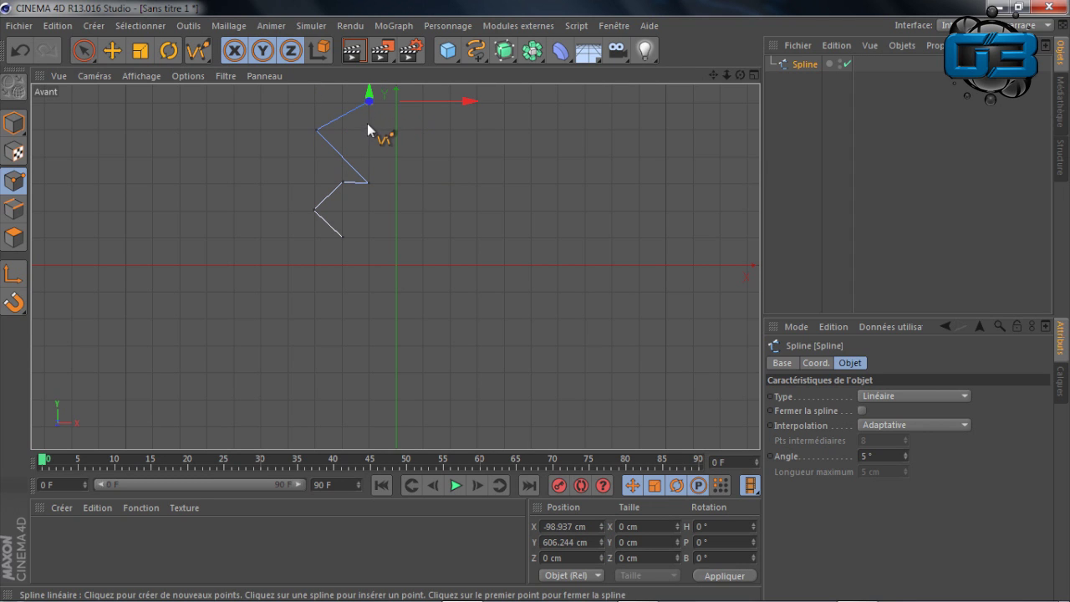
- Continue the spline down its right side in a matching zigzag to about X -203, Y 206 cm
{"action": "left_click", "coordinate": [369, 131]}
{"action": "left_click", "coordinate": [347, 139]}
{"action": "left_click", "coordinate": [391, 183]}
{"action": "left_click", "coordinate": [359, 211]}
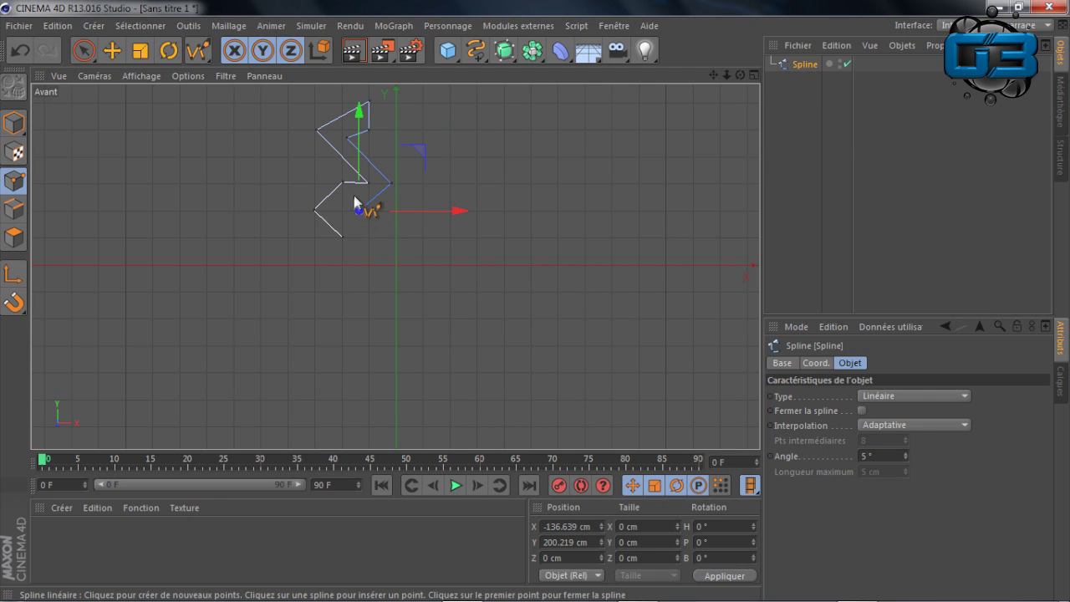
{"action": "left_click", "coordinate": [341, 210]}
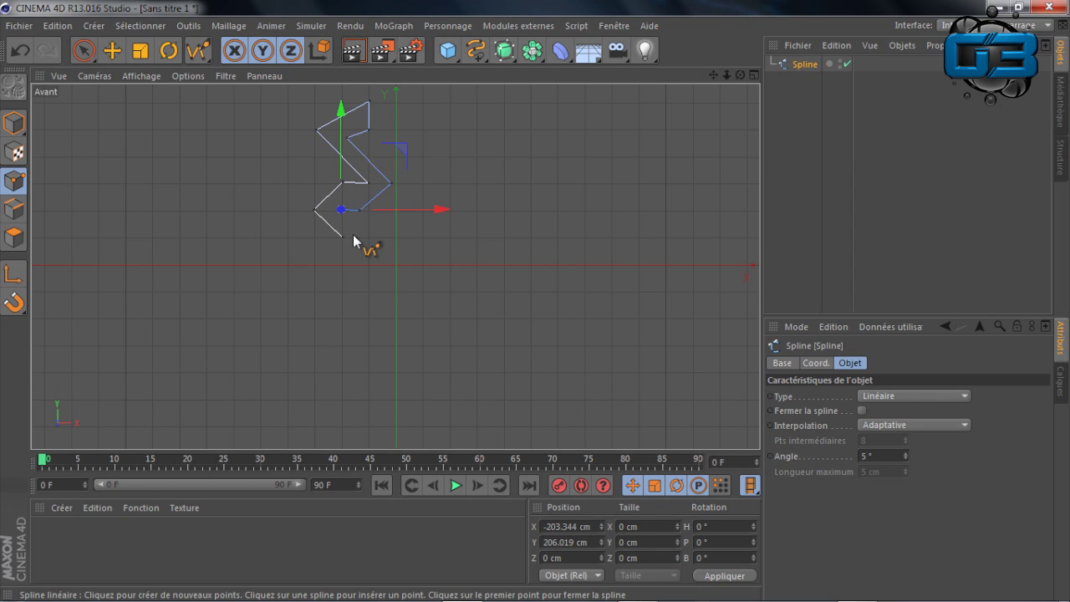
- Add the spline's base along the X axis from about X -24 to X -403 cm and close it at the first point
{"action": "left_click", "coordinate": [363, 236]}
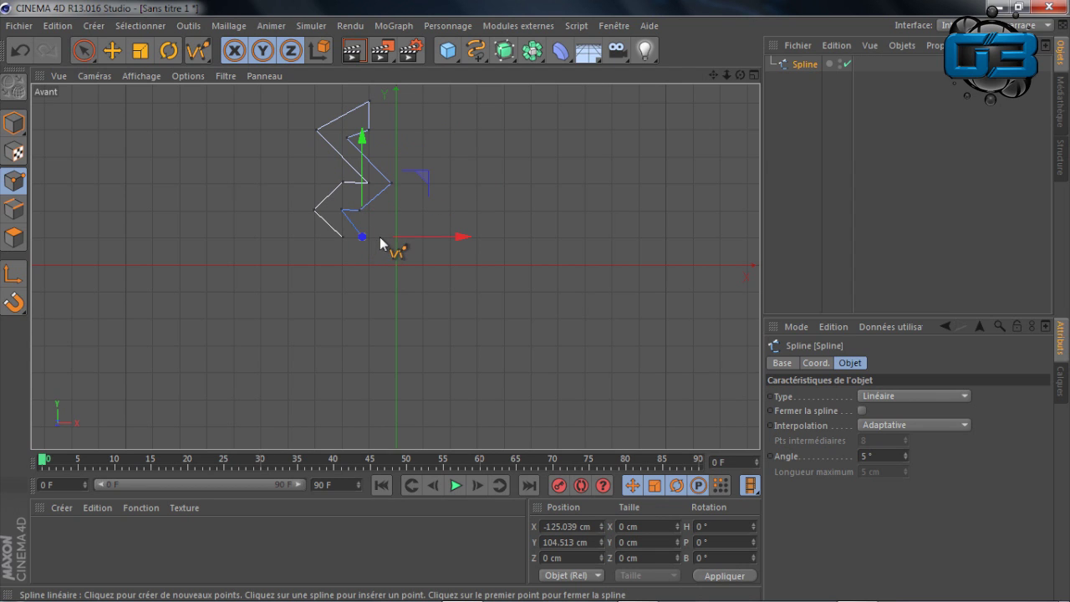
{"action": "left_click", "coordinate": [383, 236]}
{"action": "left_click", "coordinate": [390, 265]}
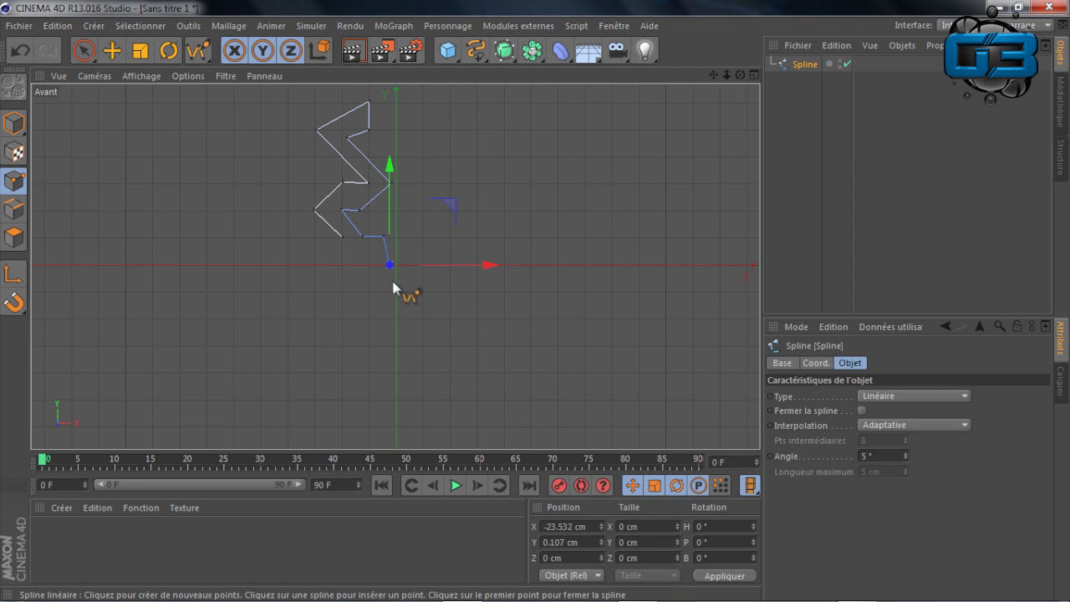
{"action": "left_click", "coordinate": [287, 265]}
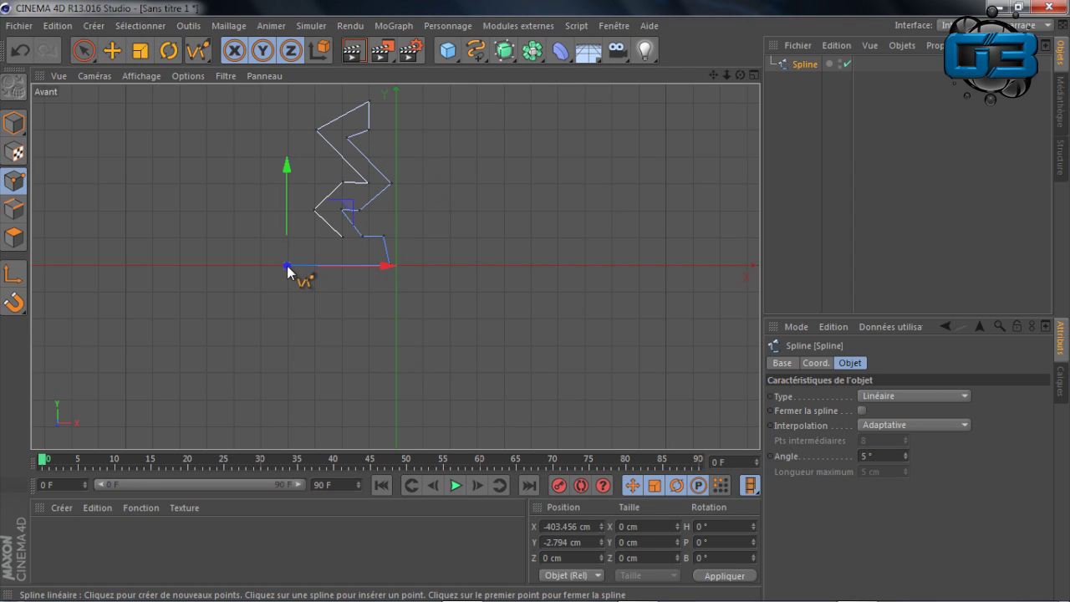
{"action": "left_click", "coordinate": [343, 238]}
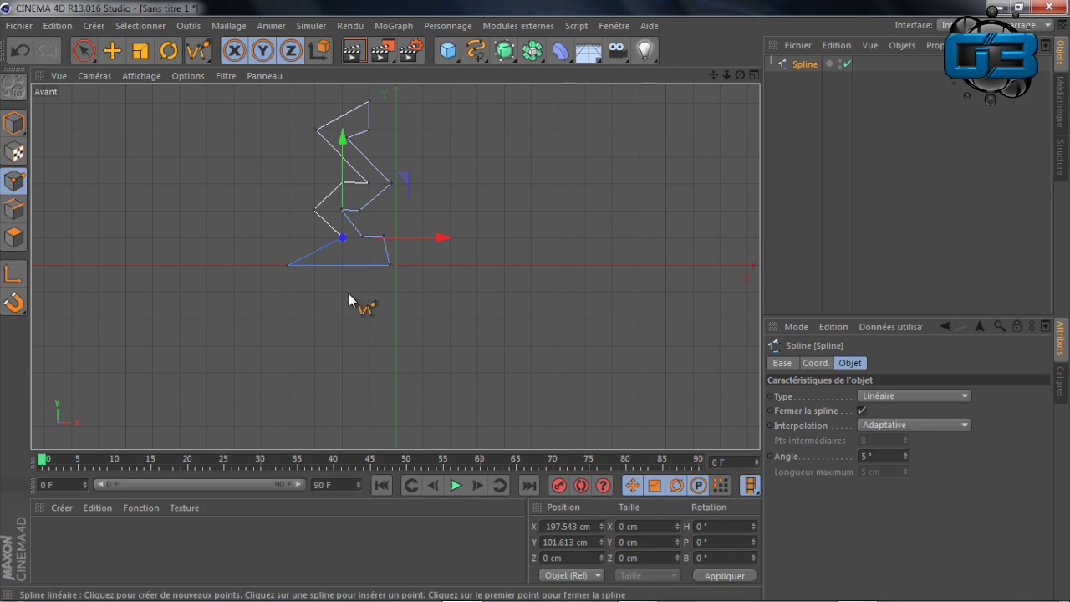
- Move the right notch's outer point right and level with its inner point, and lower the left shoulder point to about Y 300 cm
{"action": "left_click_drag", "start_coordinate": [722, 76], "coordinate": [512, 206]}
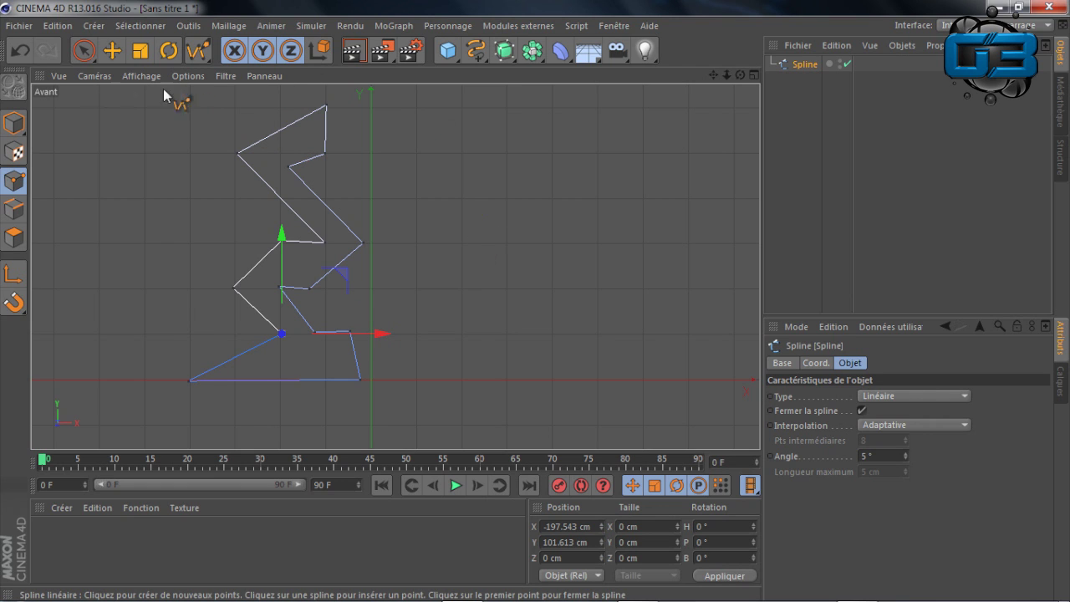
{"action": "left_click", "coordinate": [113, 51]}
{"action": "left_click", "coordinate": [6, 184]}
{"action": "left_click", "coordinate": [309, 288]}
{"action": "left_click_drag", "start_coordinate": [359, 289], "coordinate": [390, 291]}
{"action": "left_click_drag", "start_coordinate": [335, 197], "coordinate": [335, 194]}
{"action": "left_click", "coordinate": [283, 241]}
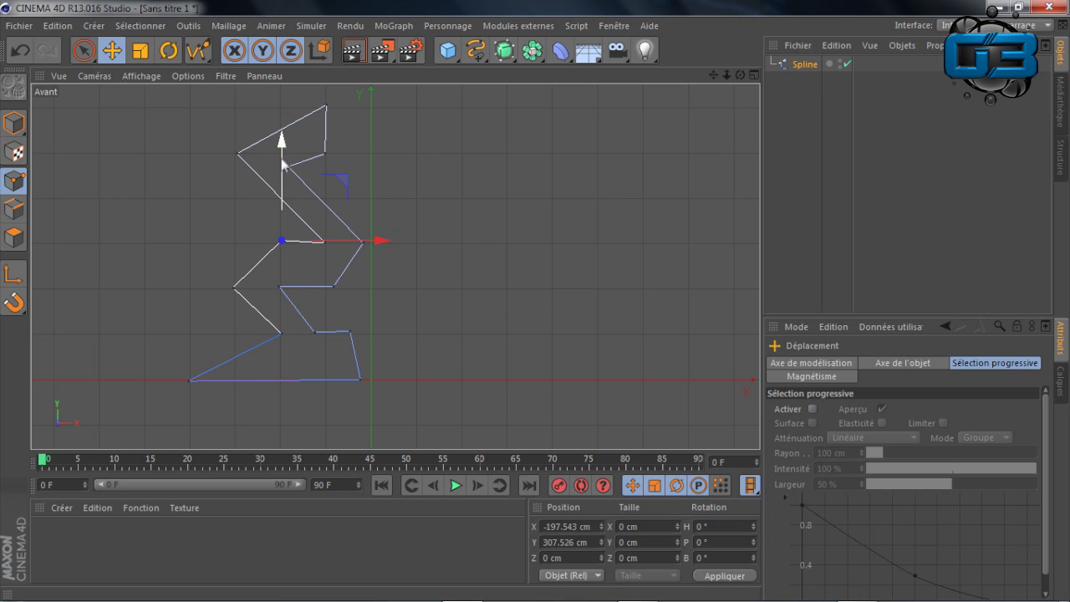
{"action": "left_click_drag", "start_coordinate": [281, 142], "coordinate": [281, 147]}
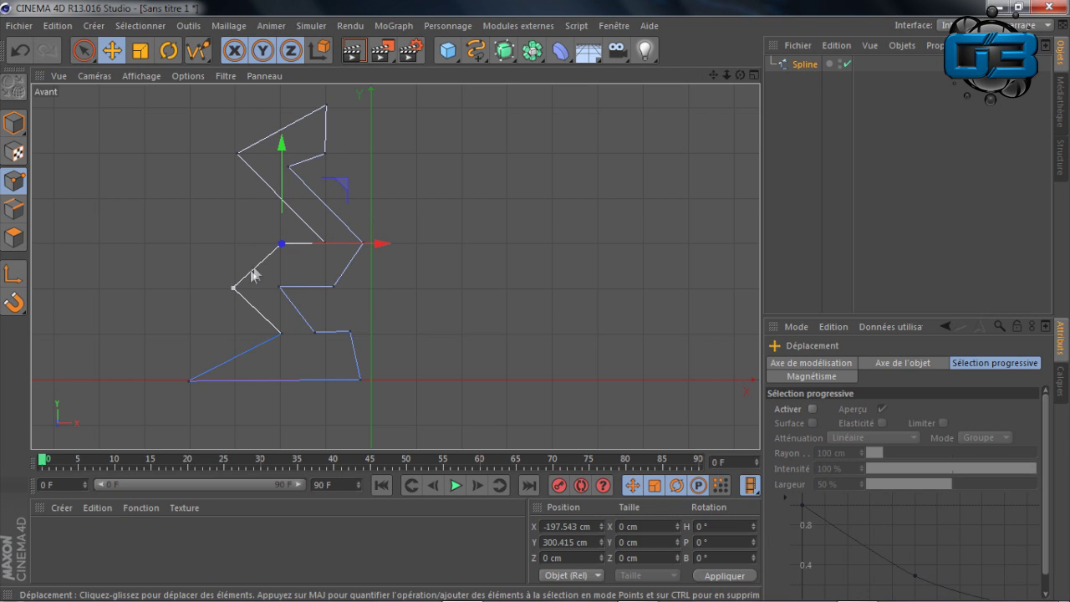
- Nudge the outermost point of the left zigzag near Y 200 cm slightly to the right and down
{"action": "scroll", "coordinate": [249, 293], "scroll_direction": "up", "scroll_amount": 3}
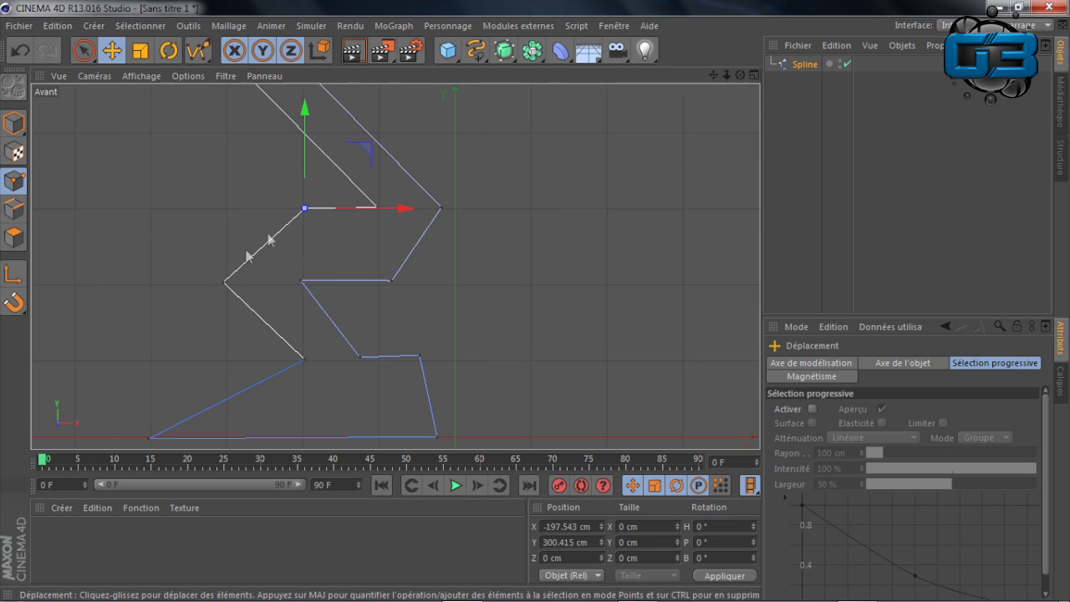
{"action": "left_click", "coordinate": [224, 282]}
{"action": "left_click_drag", "start_coordinate": [293, 286], "coordinate": [297, 283]}
{"action": "left_click_drag", "start_coordinate": [229, 189], "coordinate": [231, 192]}
- Level the right notch by lowering its inner point to about Y 198 cm and its outer point to about Y 197 cm
{"action": "left_click", "coordinate": [300, 284]}
{"action": "left_click_drag", "start_coordinate": [301, 179], "coordinate": [303, 195]}
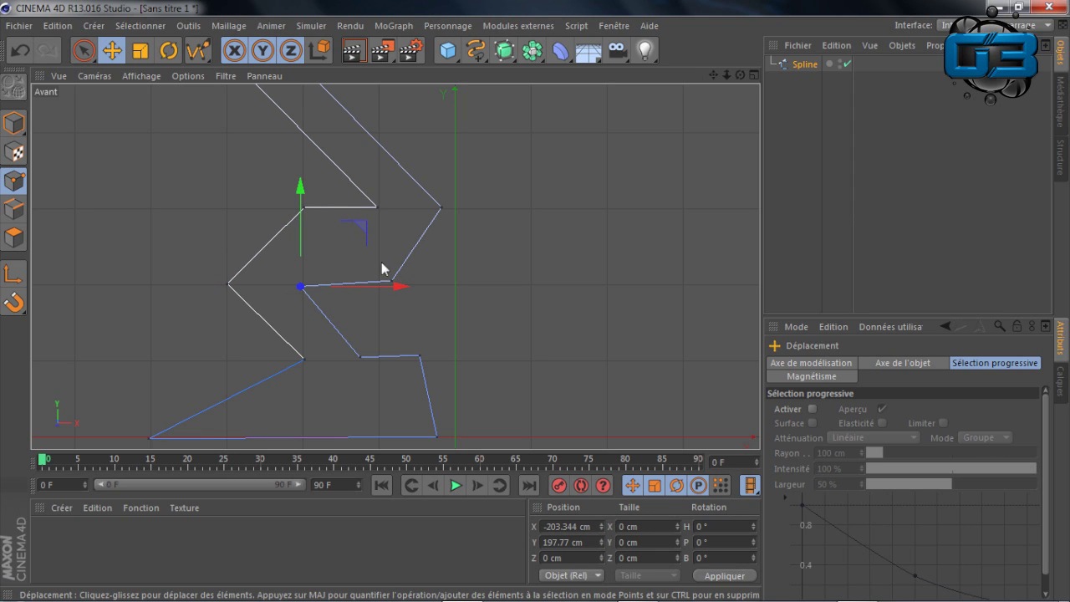
{"action": "left_click", "coordinate": [389, 283]}
{"action": "left_click_drag", "start_coordinate": [394, 179], "coordinate": [388, 196]}
- Level the two points of the ledge above the base, placing the outer one at about Y 101 cm
{"action": "scroll", "coordinate": [382, 196], "scroll_direction": "down", "scroll_amount": 3}
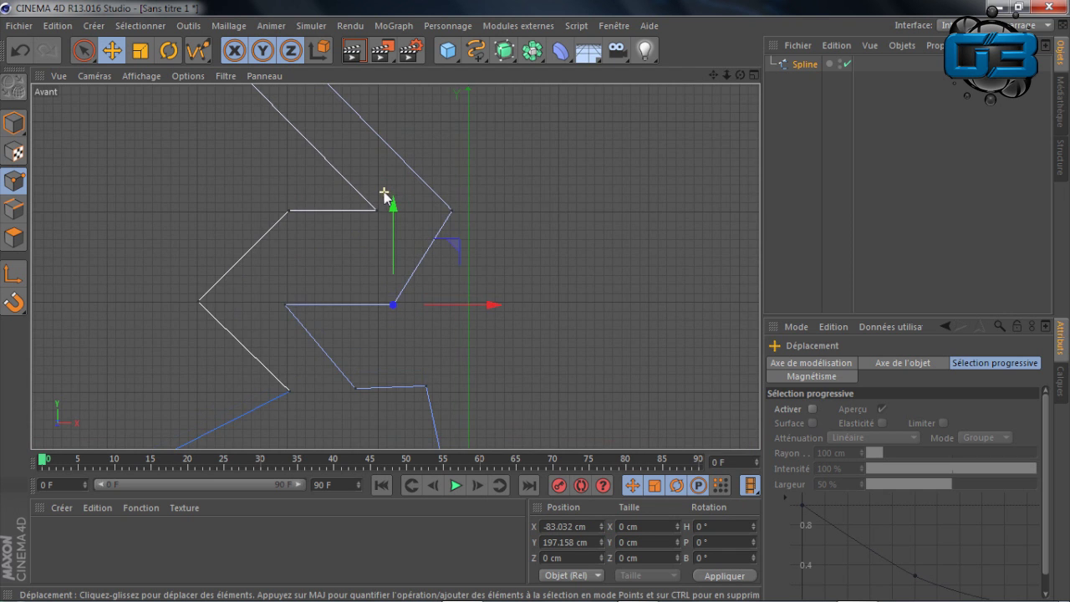
{"action": "scroll", "coordinate": [326, 179], "scroll_direction": "down", "scroll_amount": 3}
{"action": "left_click", "coordinate": [342, 271]}
{"action": "left_click_drag", "start_coordinate": [341, 177], "coordinate": [342, 181]}
{"action": "left_click_drag", "start_coordinate": [380, 272], "coordinate": [410, 271]}
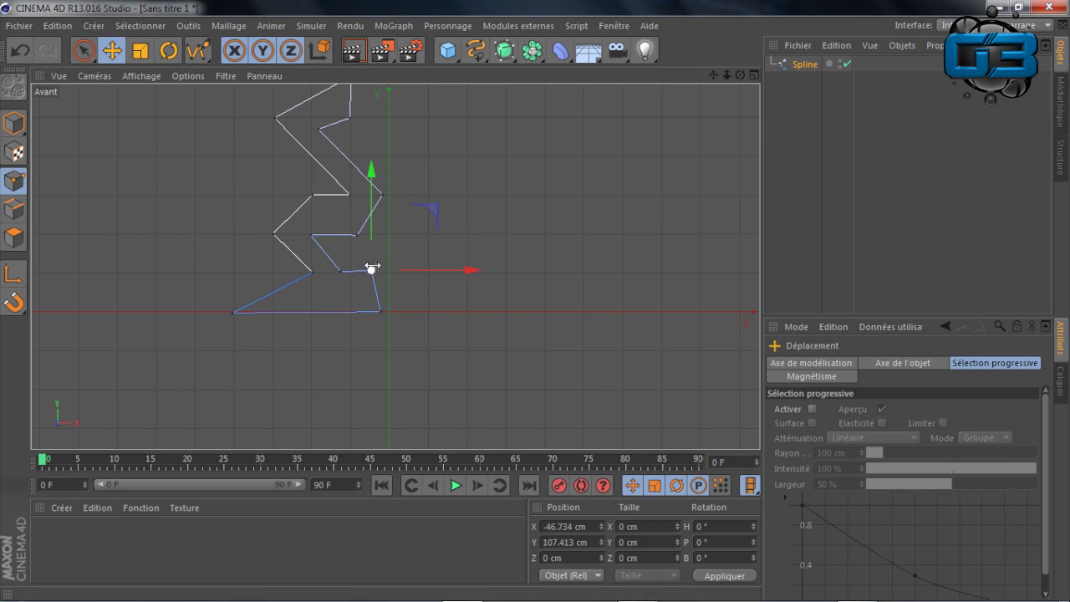
{"action": "left_click_drag", "start_coordinate": [375, 184], "coordinate": [380, 195]}
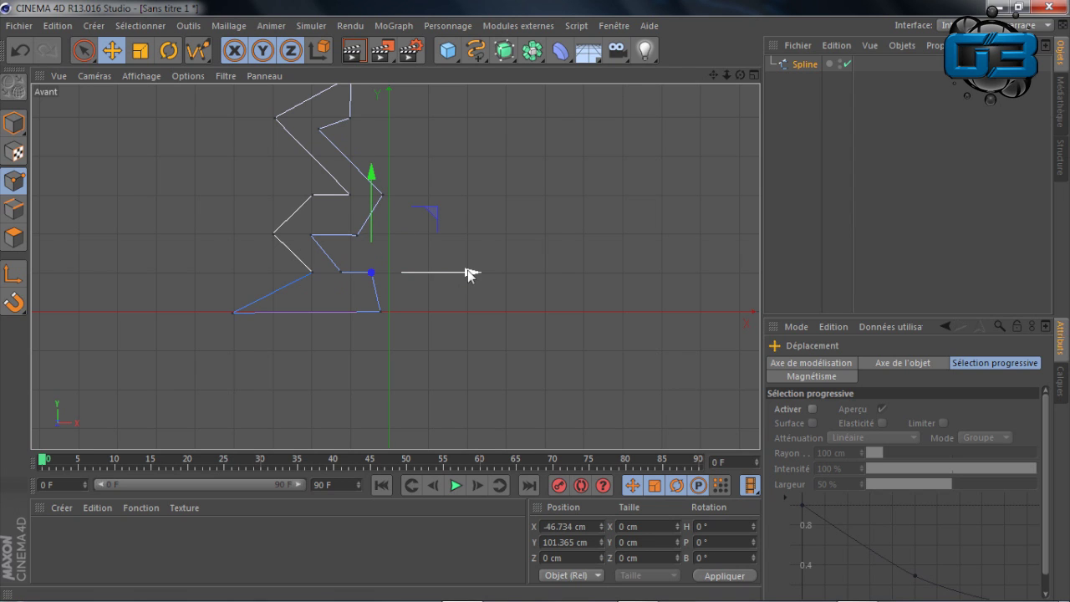
- Raise the base's left corner point to about Y 1 cm, in line with the X axis
{"action": "left_click", "coordinate": [232, 313]}
{"action": "left_click_drag", "start_coordinate": [234, 219], "coordinate": [231, 210]}
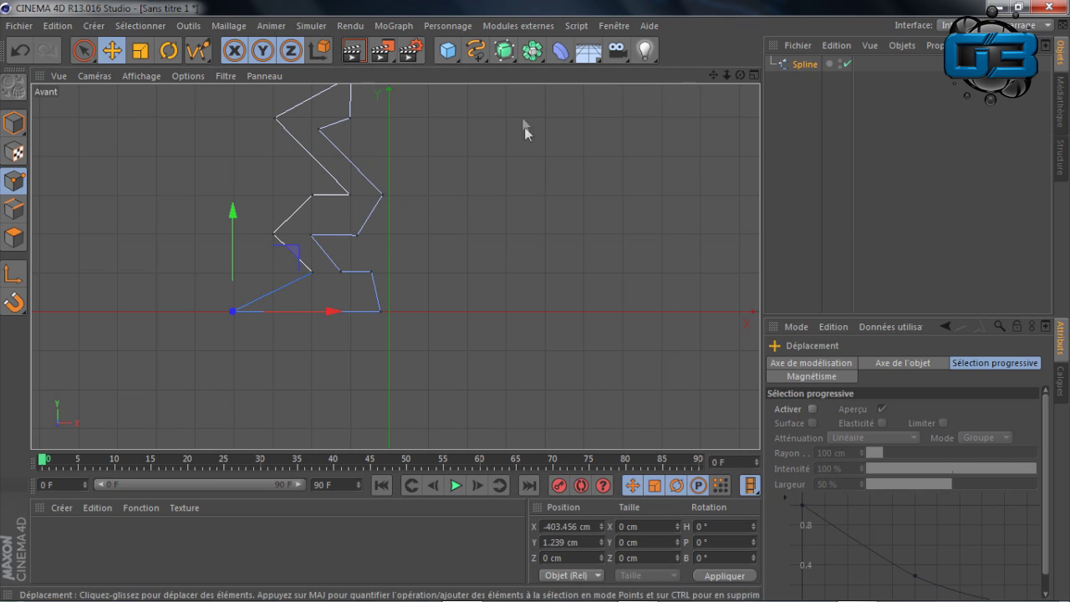
{"action": "left_click_drag", "start_coordinate": [712, 76], "coordinate": [706, 113]}
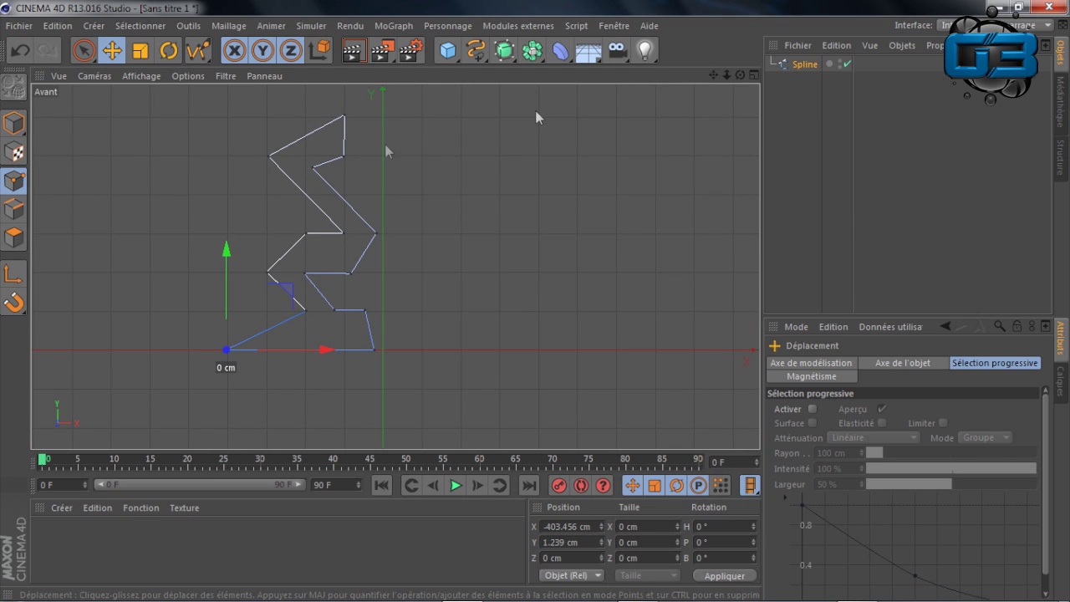
- Move the point just below the zigzag's top right corner to about X -100 cm, Y 501 cm
{"action": "left_click", "coordinate": [344, 157]}
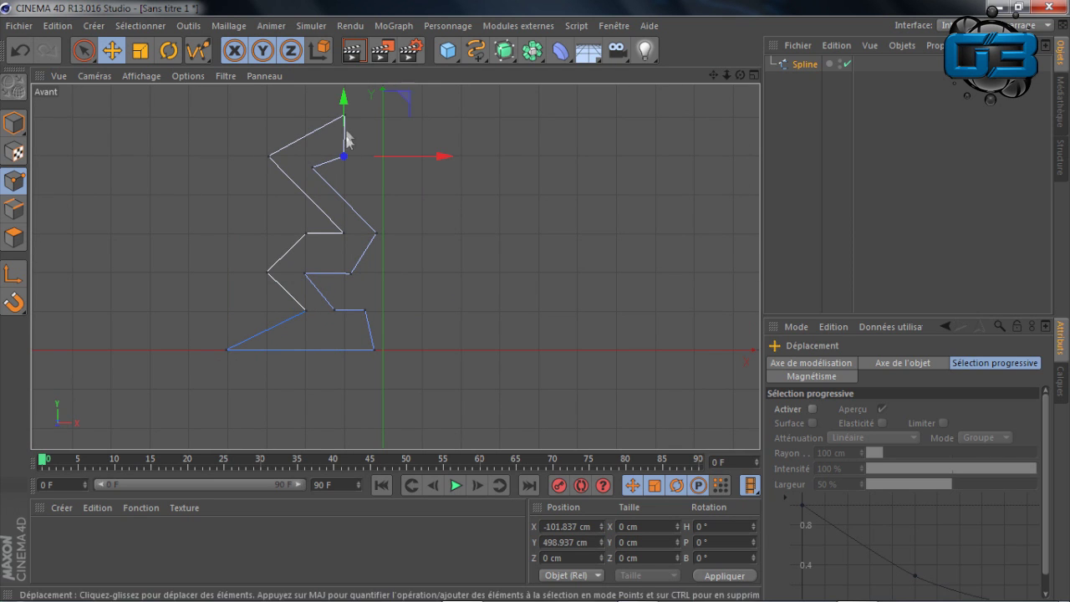
{"action": "left_click_drag", "start_coordinate": [344, 101], "coordinate": [343, 99]}
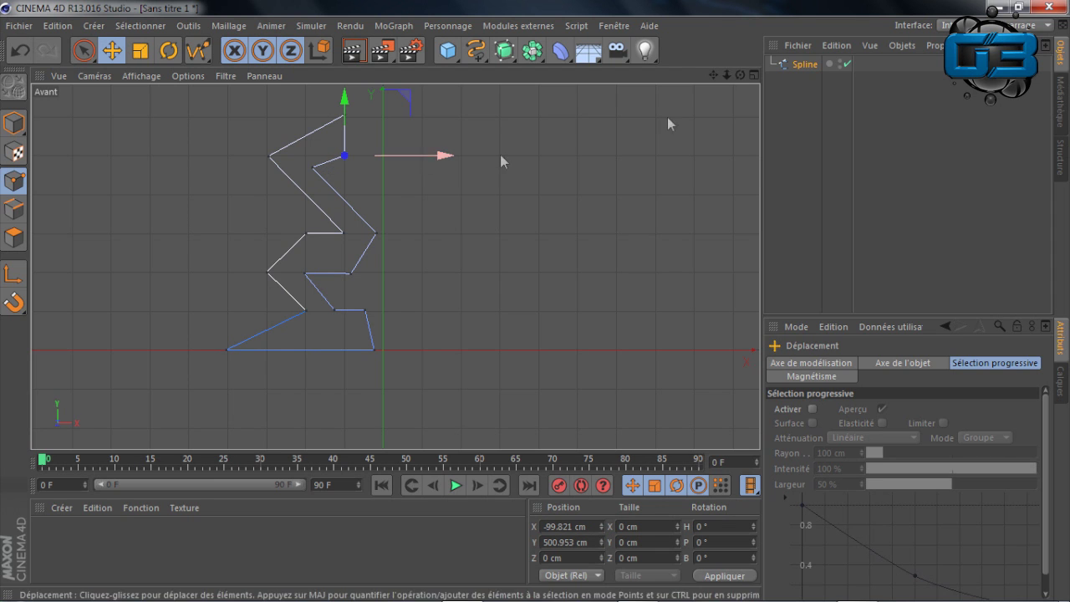
- Switch to the perspective view and extrude the spline by nesting it under a new Extrusion NURBS object
{"action": "left_click", "coordinate": [754, 75]}
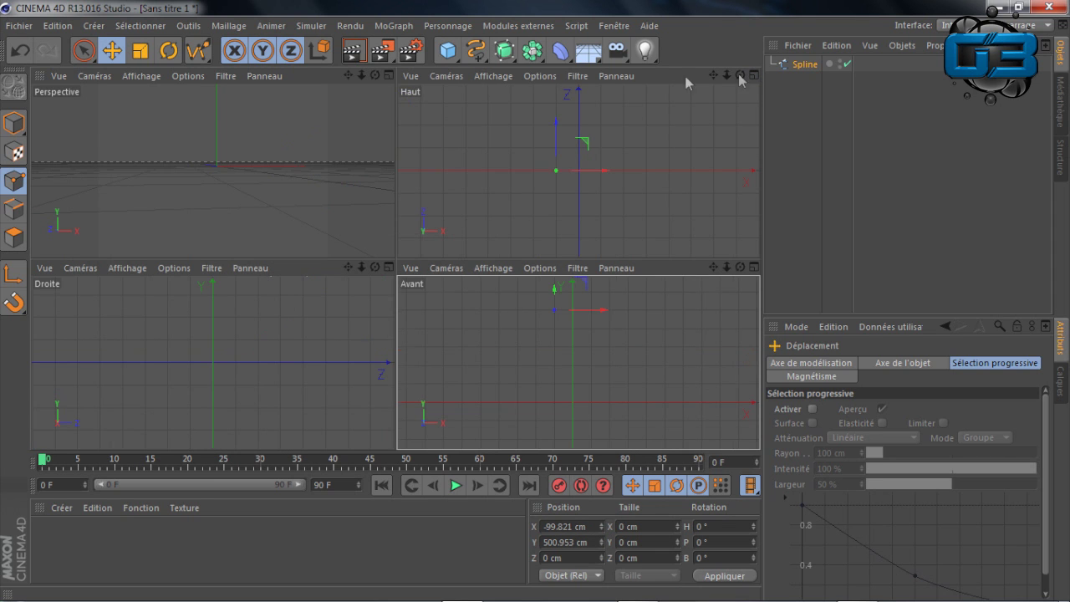
{"action": "left_click", "coordinate": [389, 75]}
{"action": "left_click_drag", "start_coordinate": [711, 76], "coordinate": [585, 80]}
{"action": "left_click_drag", "start_coordinate": [395, 265], "coordinate": [394, 266]}
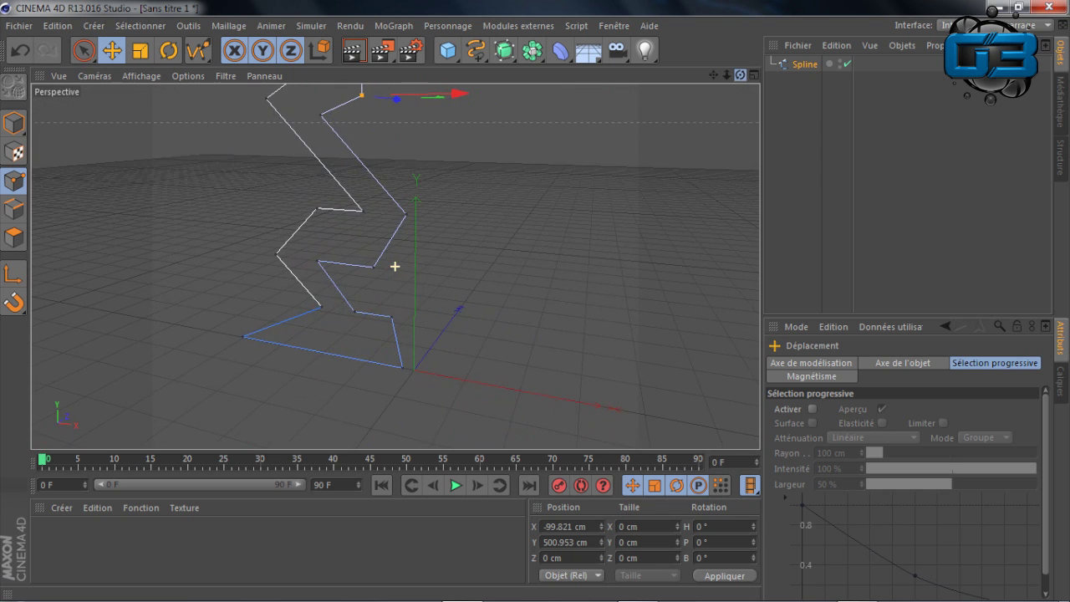
{"action": "left_click", "coordinate": [504, 53]}
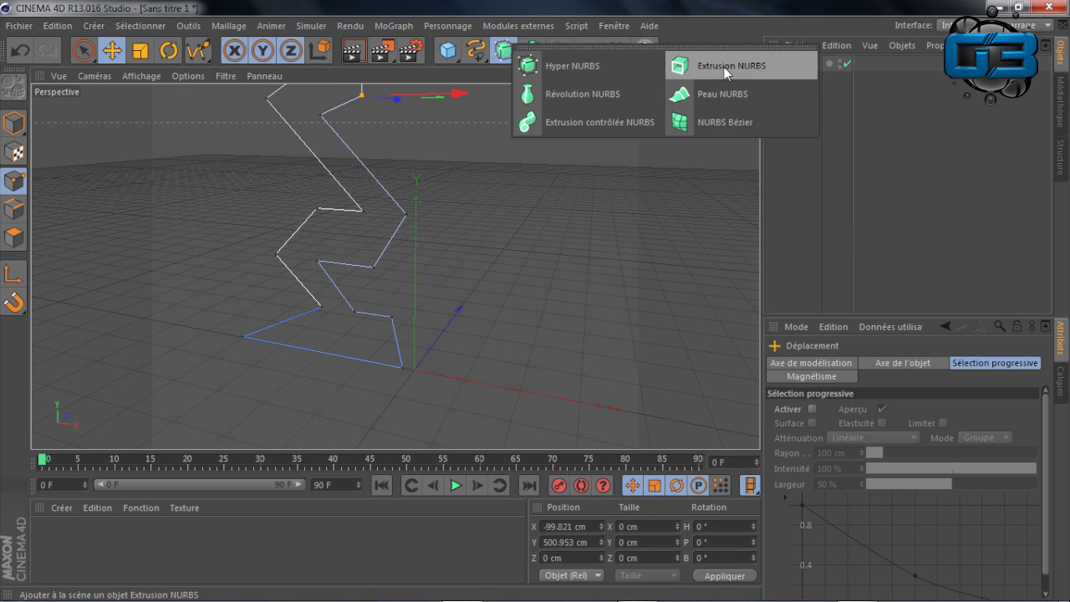
{"action": "left_click", "coordinate": [706, 68]}
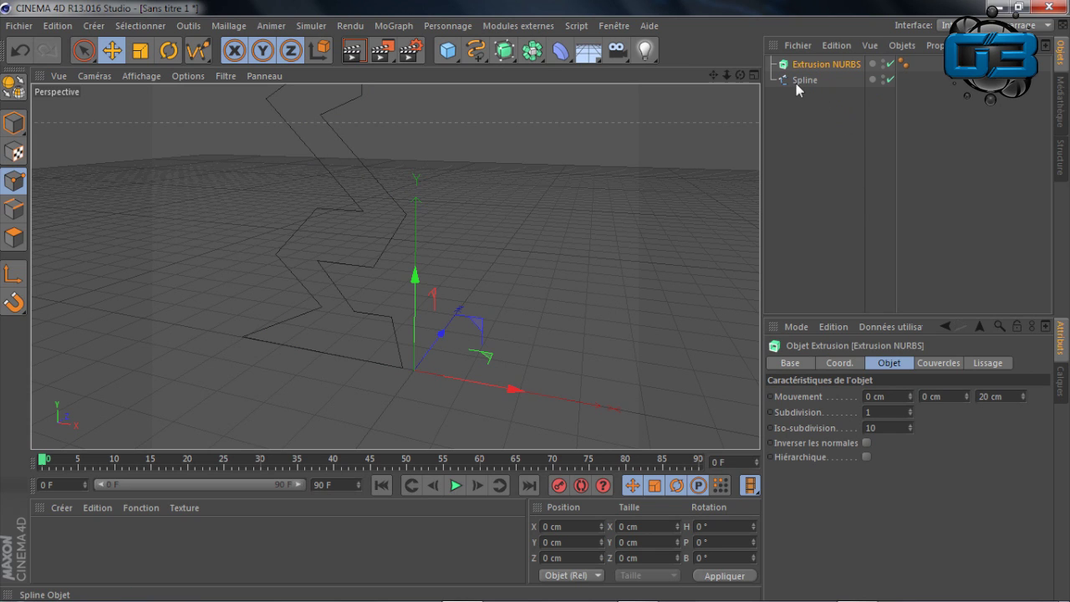
{"action": "left_click_drag", "start_coordinate": [796, 81], "coordinate": [816, 67]}
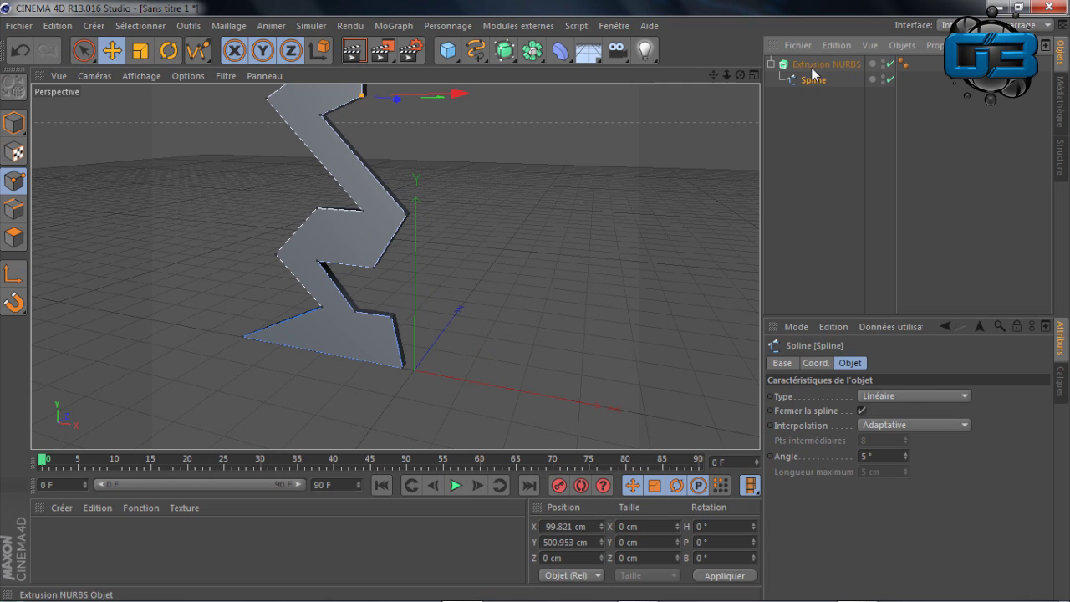
- Render a preview of the extruded shape and set the extrusion's Z movement to 150 cm
{"action": "left_click_drag", "start_coordinate": [740, 75], "coordinate": [636, 90]}
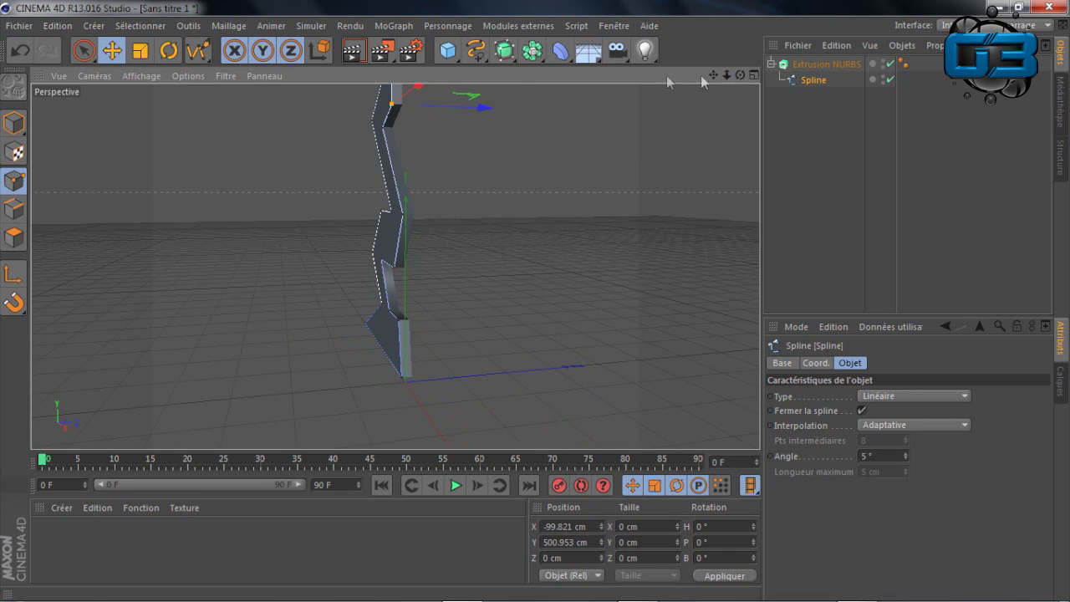
{"action": "left_click", "coordinate": [353, 50]}
{"action": "left_click_drag", "start_coordinate": [741, 75], "coordinate": [712, 80]}
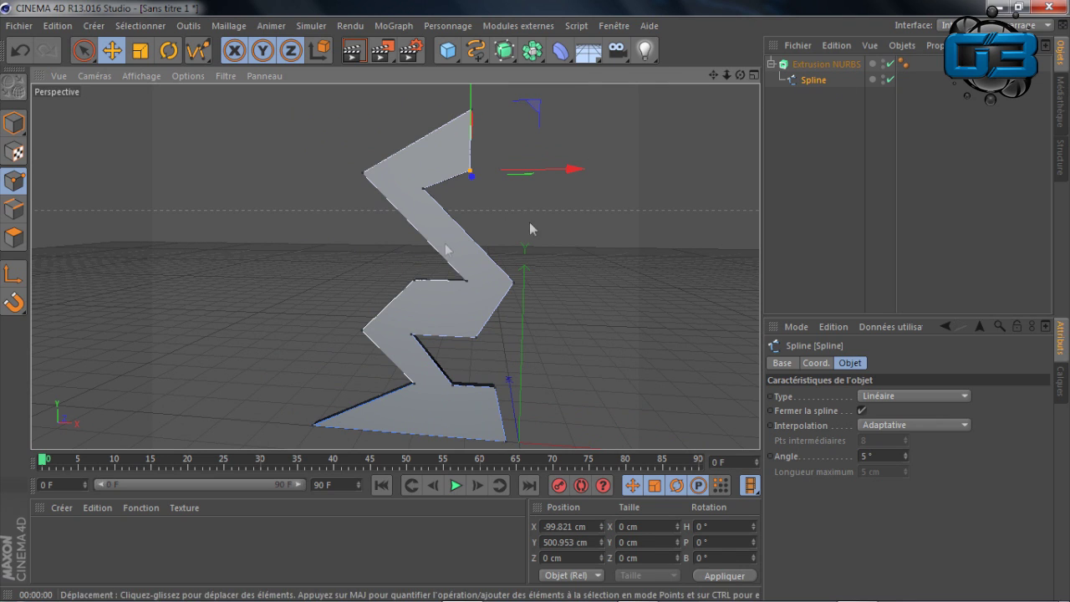
{"action": "left_click", "coordinate": [819, 66]}
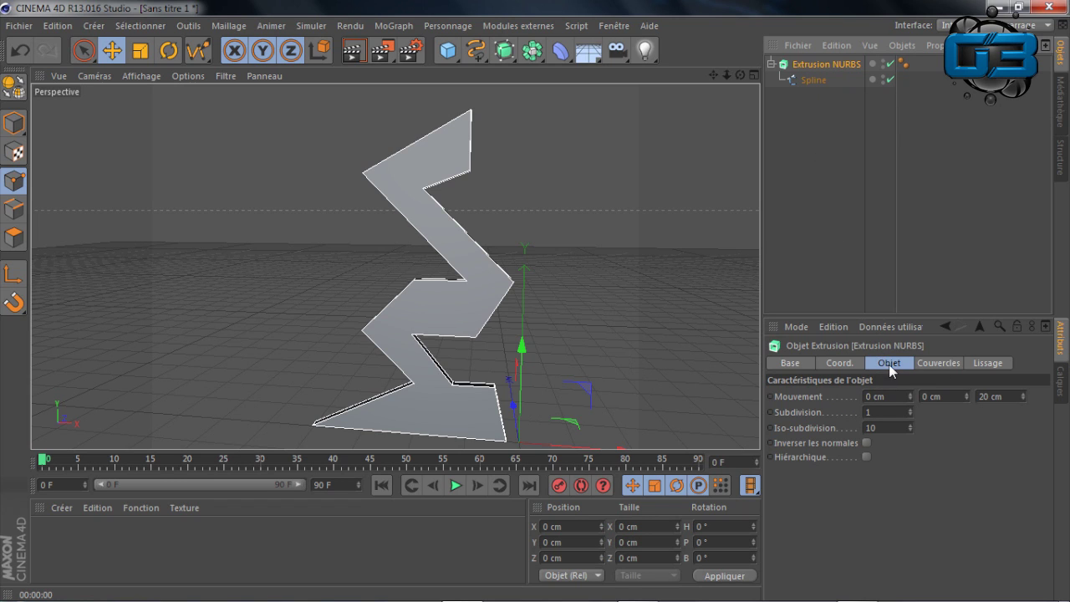
{"action": "left_click_drag", "start_coordinate": [993, 396], "coordinate": [966, 396]}
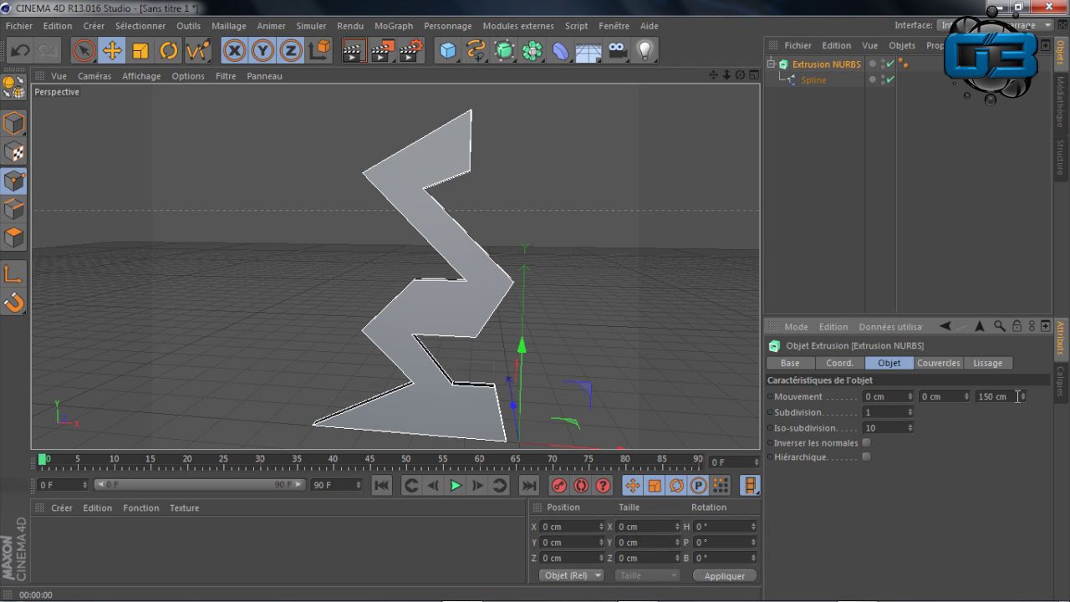
{"action": "key", "text": "Return"}
{"action": "left_click_drag", "start_coordinate": [744, 74], "coordinate": [844, 286]}
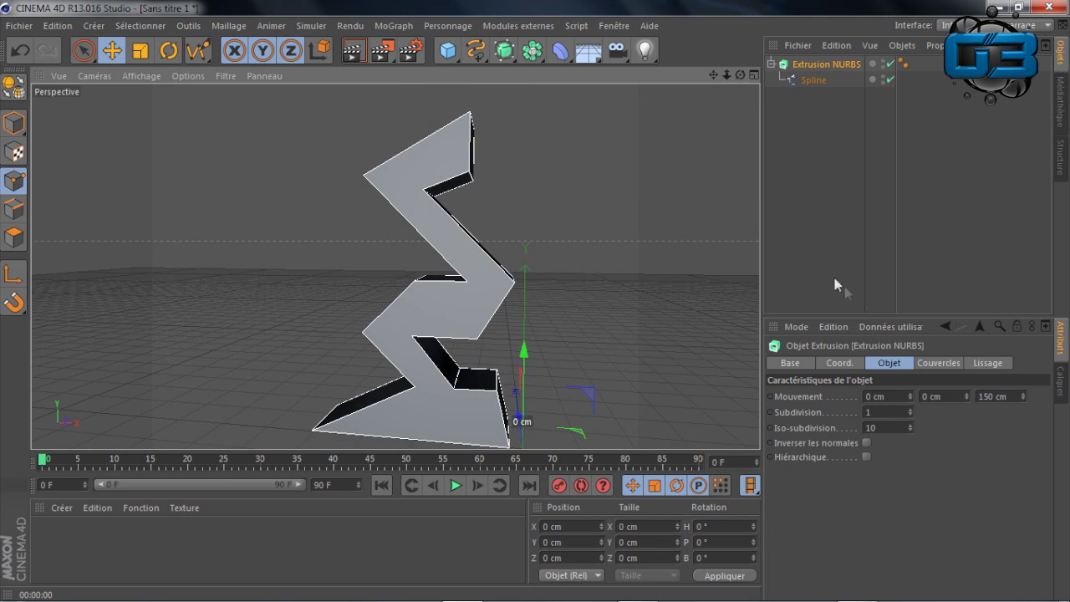
- Try the Biseau uniquement option for the extrusion's start cap and render a preview
{"action": "left_click", "coordinate": [930, 363]}
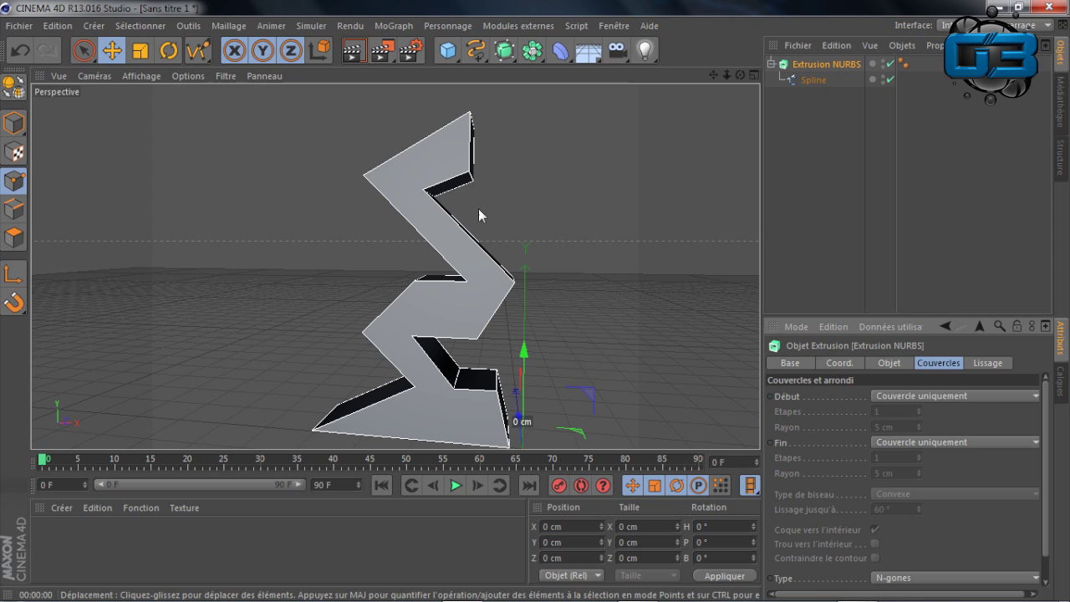
{"action": "left_click", "coordinate": [903, 393]}
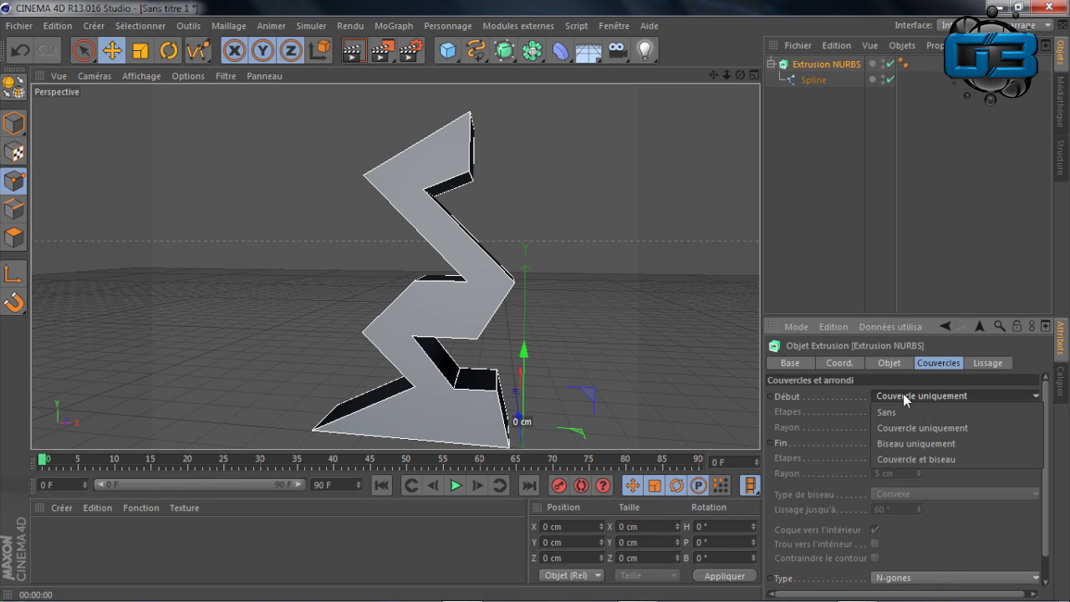
{"action": "left_click", "coordinate": [903, 441]}
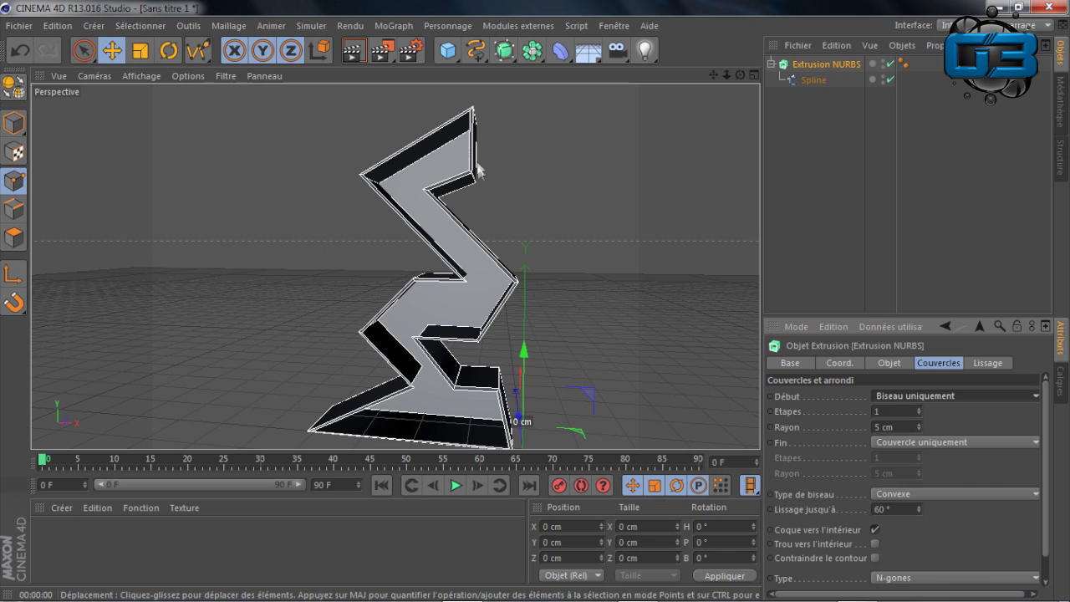
{"action": "left_click_drag", "start_coordinate": [740, 76], "coordinate": [663, 65]}
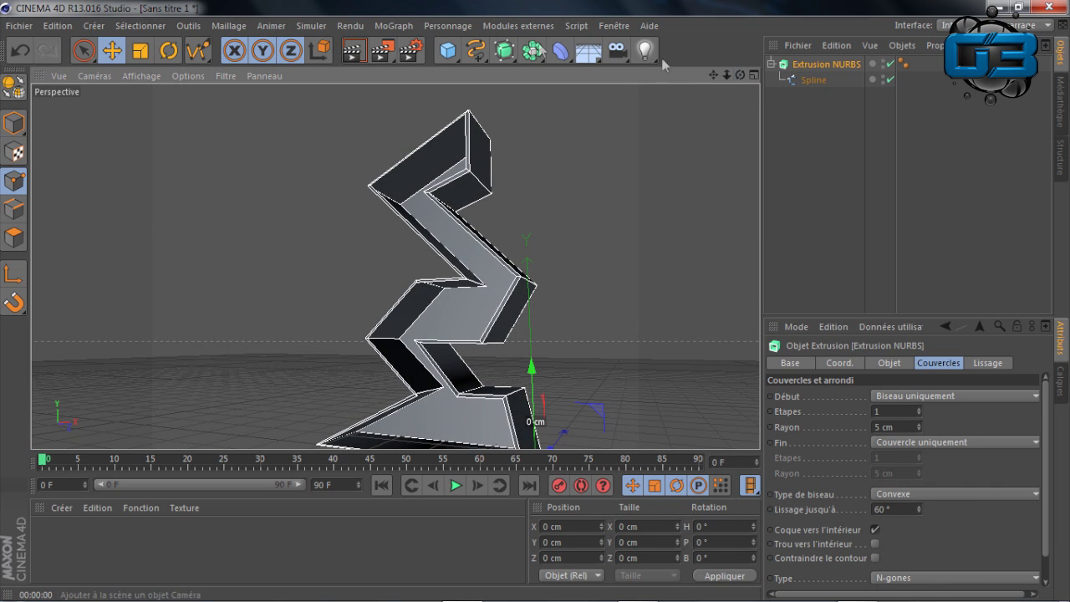
{"action": "left_click", "coordinate": [353, 50]}
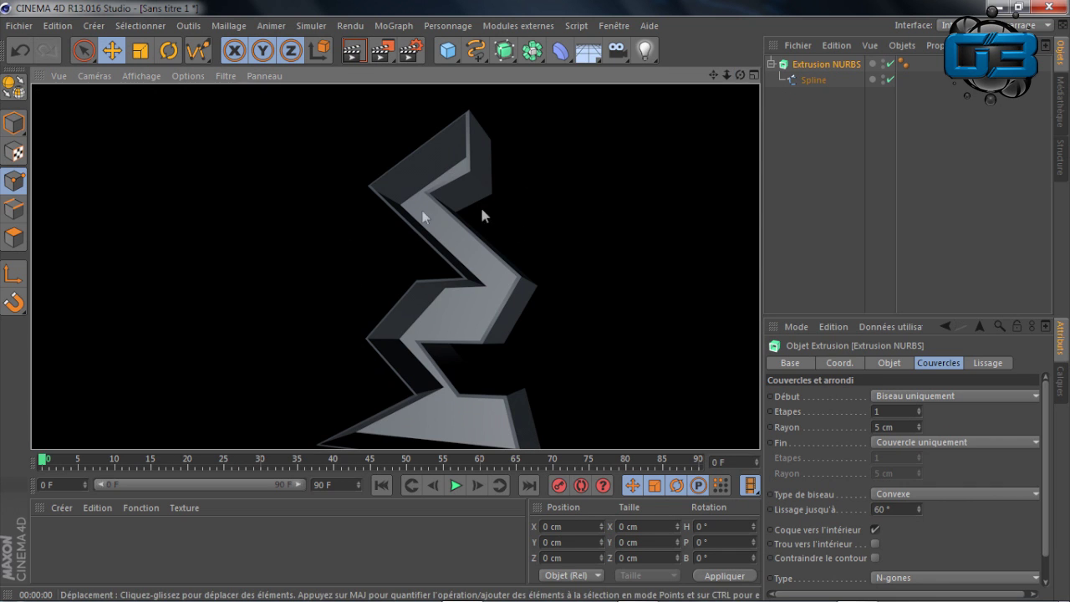
- Set the extrusion's start cap to Couvercle et biseau and render a preview of the bevelled front
{"action": "left_click", "coordinate": [902, 397]}
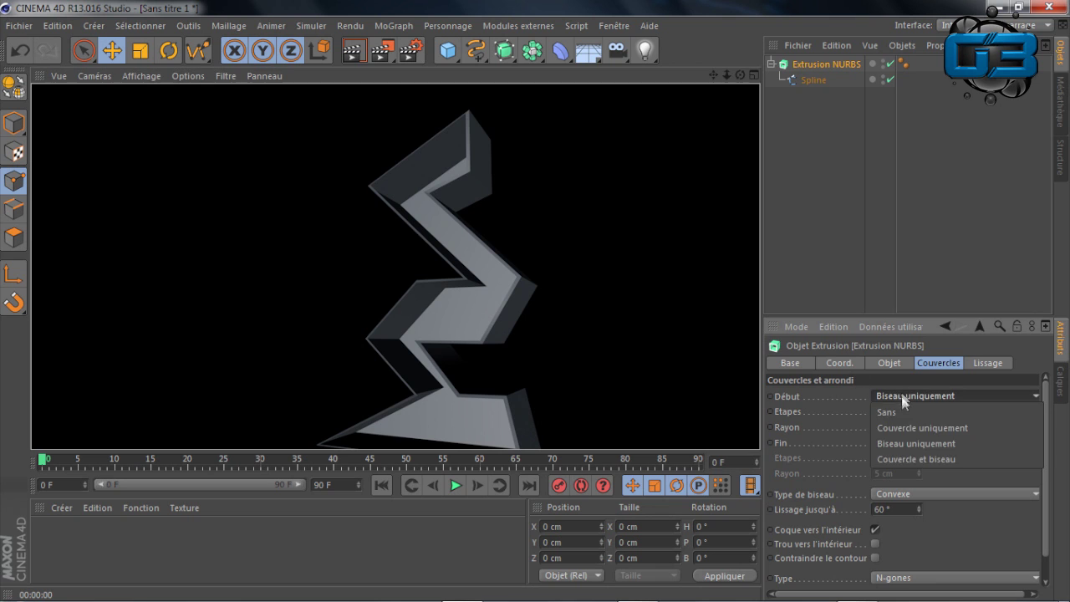
{"action": "left_click", "coordinate": [917, 460]}
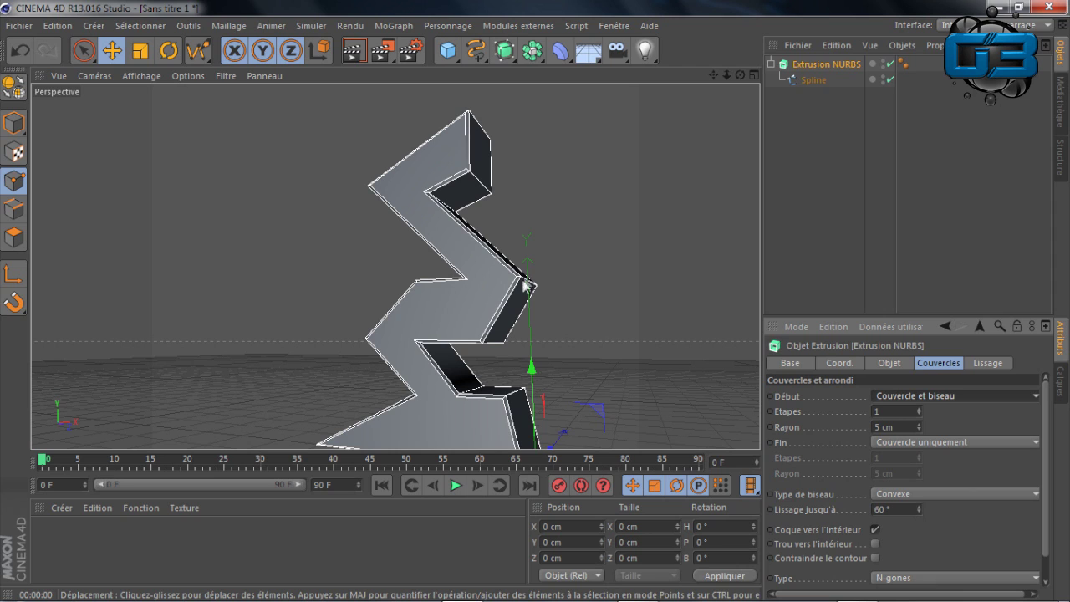
{"action": "left_click", "coordinate": [355, 51]}
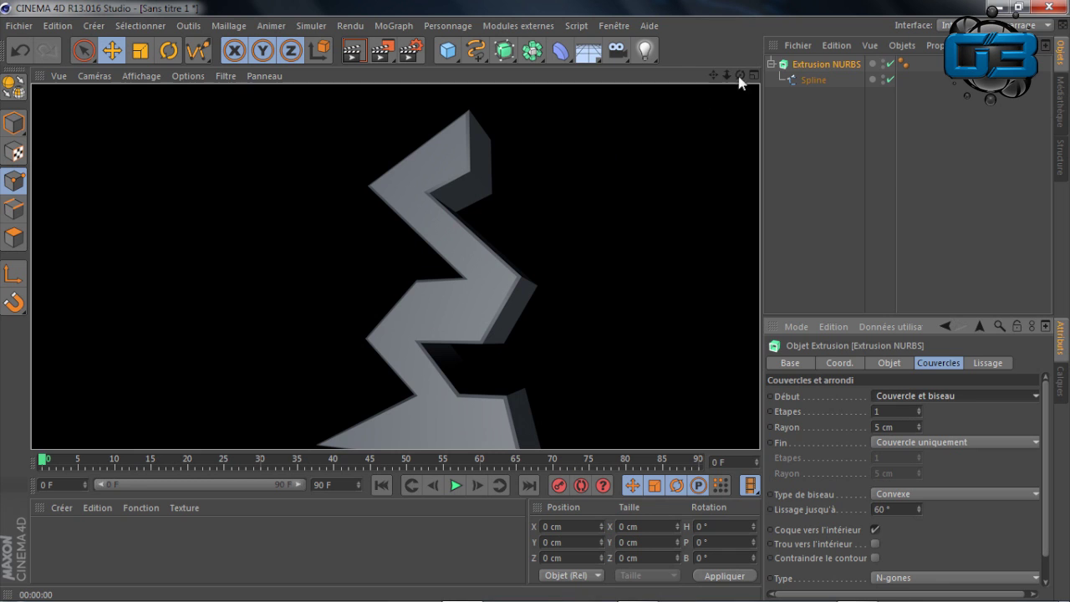
{"action": "left_click_drag", "start_coordinate": [740, 75], "coordinate": [735, 79]}
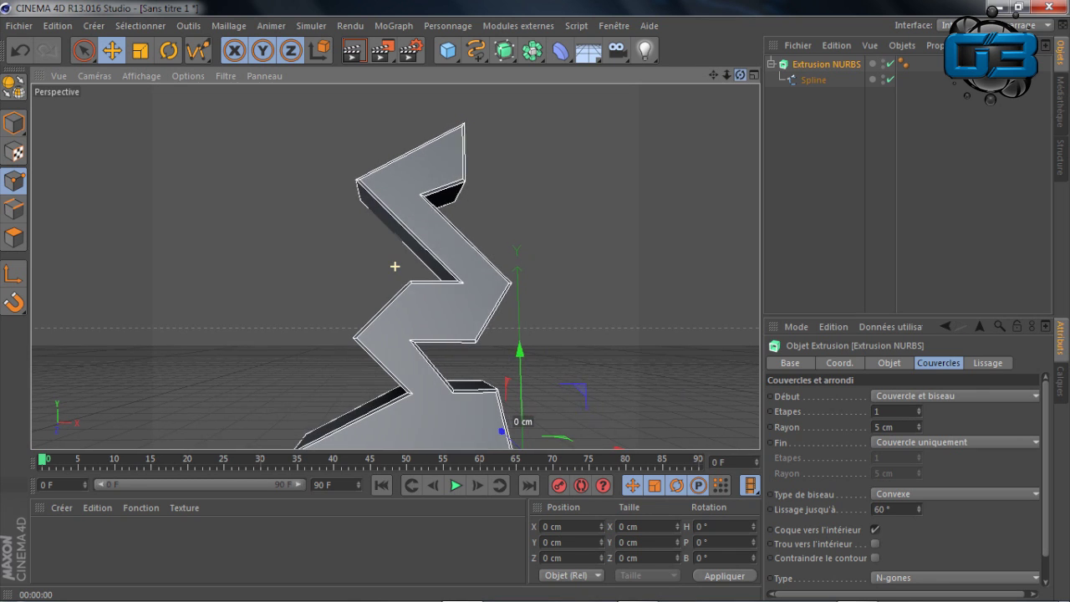
- Set the start bevel's radius to 10 cm and test the Contraindre le contour option, leaving it disabled
{"action": "left_click", "coordinate": [878, 412]}
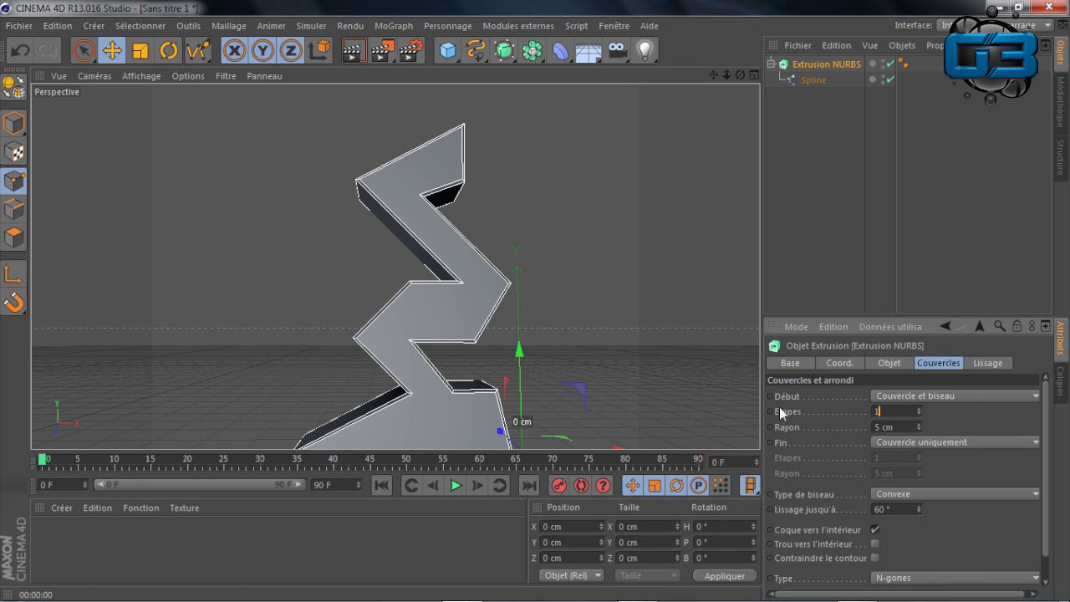
{"action": "scroll", "coordinate": [883, 429], "scroll_direction": "up", "scroll_amount": 1}
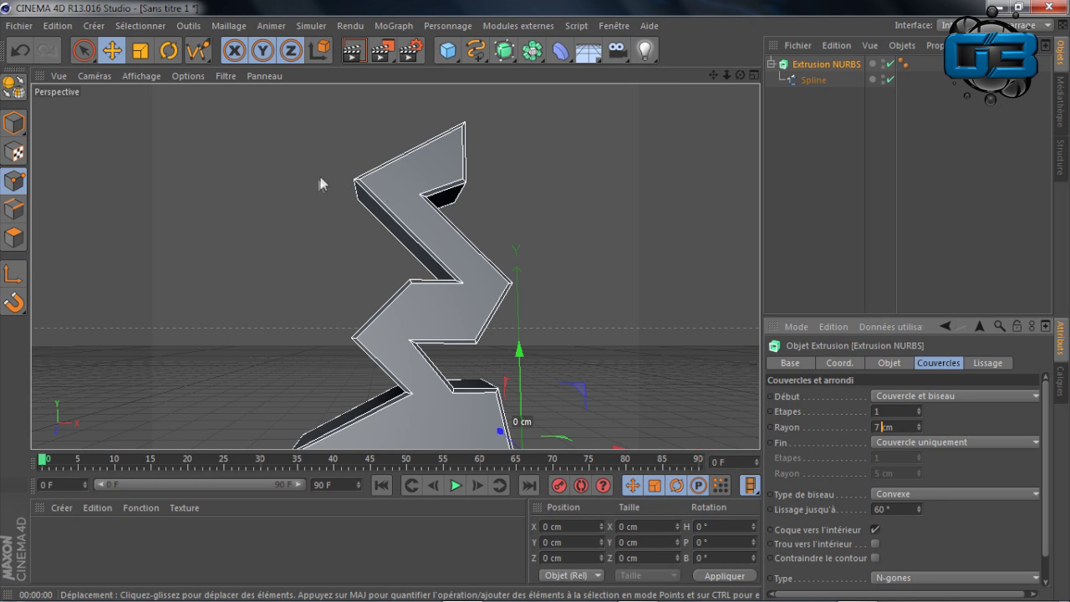
{"action": "scroll", "coordinate": [906, 427], "scroll_direction": "up", "scroll_amount": 16}
{"action": "scroll", "coordinate": [905, 427], "scroll_direction": "down", "scroll_amount": 17}
{"action": "scroll", "coordinate": [905, 427], "scroll_direction": "up", "scroll_amount": 4}
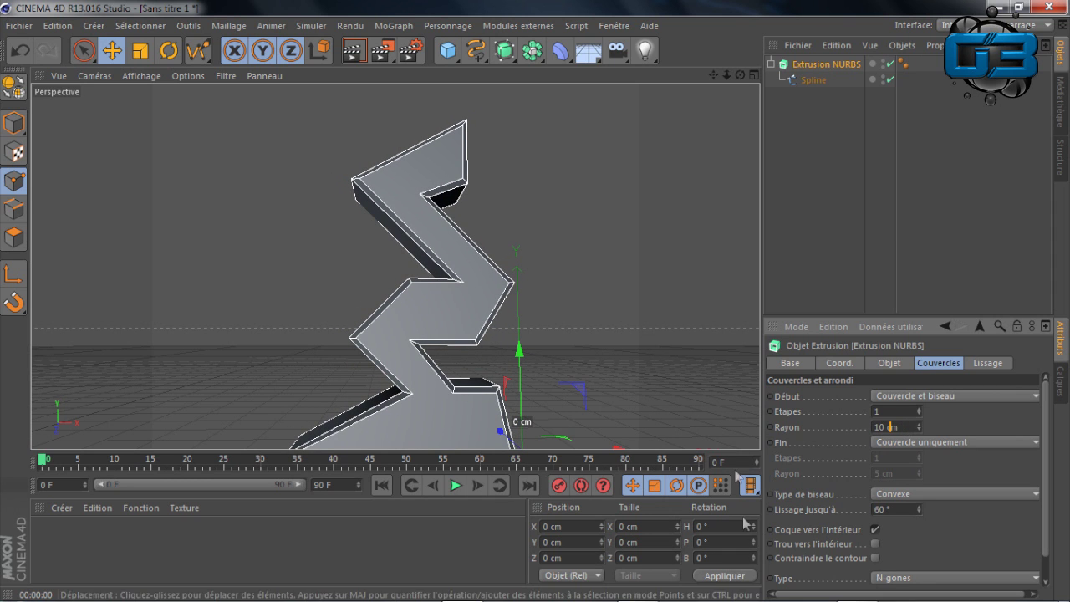
{"action": "left_click", "coordinate": [875, 558]}
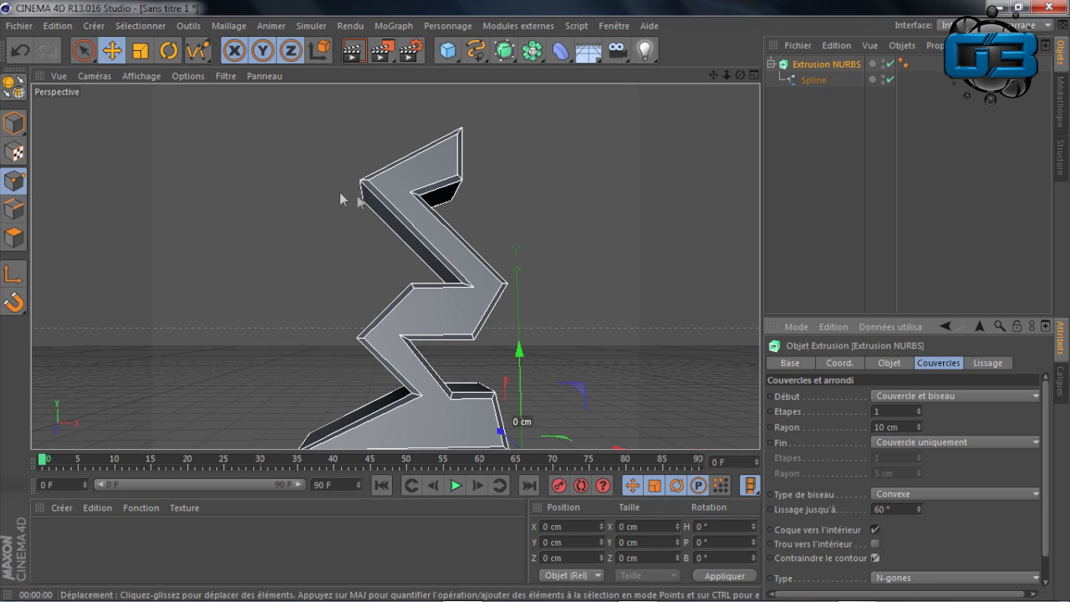
{"action": "left_click", "coordinate": [875, 558]}
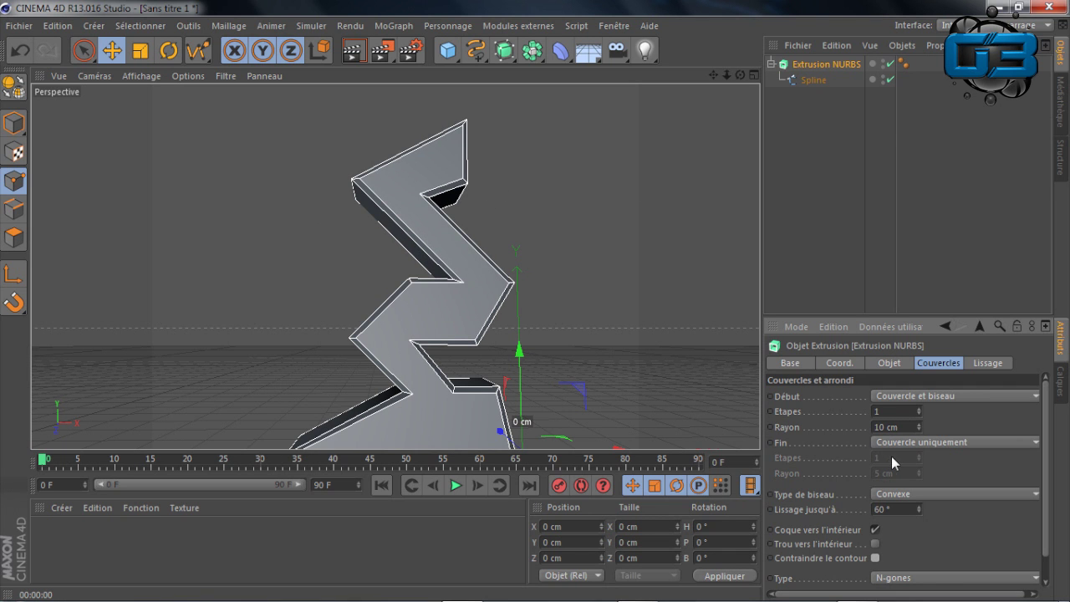
- Set the extrusion's end cap to Couvercle et biseau with a radius of 10 cm
{"action": "mouse_move", "coordinate": [740, 76]}
{"action": "left_mouse_down"}
{"action": "mouse_move", "coordinate": [757, 81]}
{"action": "mouse_move", "coordinate": [631, 72]}
{"action": "mouse_move", "coordinate": [844, 102]}
{"action": "mouse_move", "coordinate": [769, 102]}
{"action": "mouse_move", "coordinate": [936, 100]}
{"action": "left_mouse_up"}
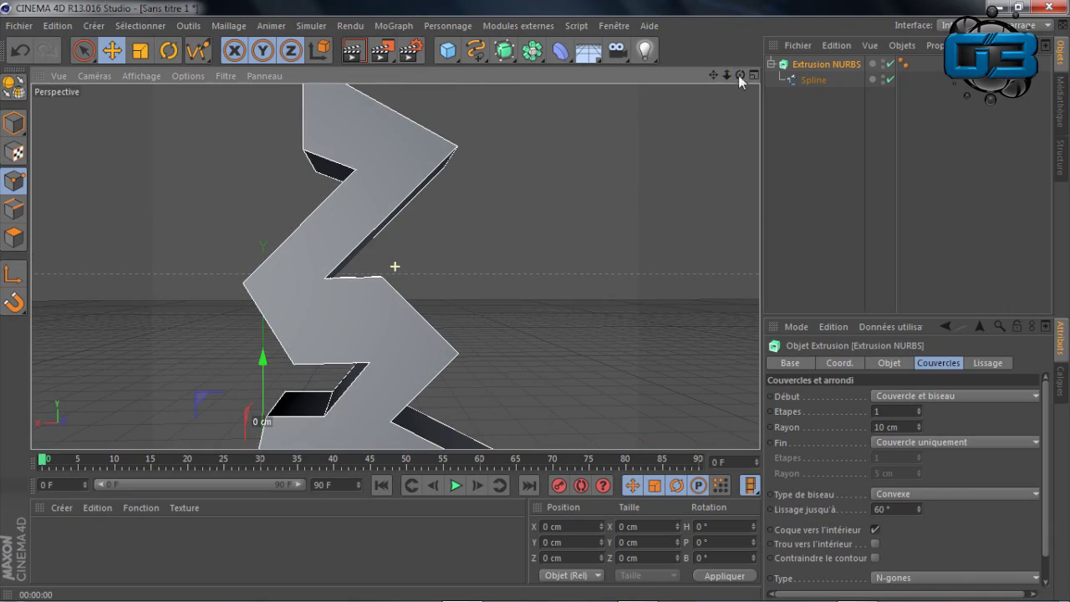
{"action": "left_click", "coordinate": [890, 442]}
{"action": "left_click", "coordinate": [914, 506]}
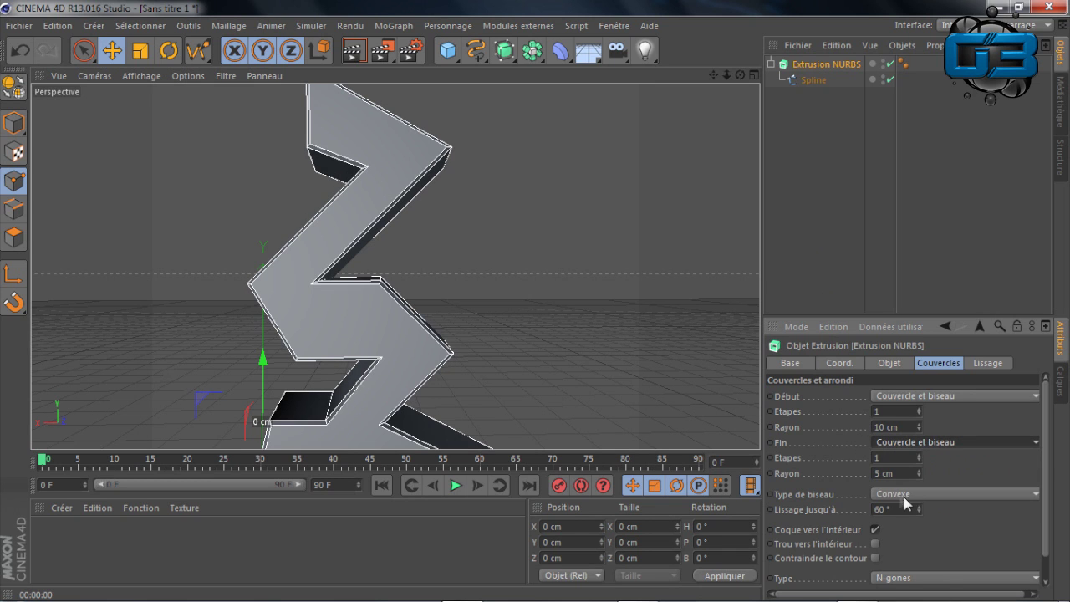
{"action": "double_click", "coordinate": [881, 473]}
{"action": "type", "text": "10"}
{"action": "key", "text": "Return"}
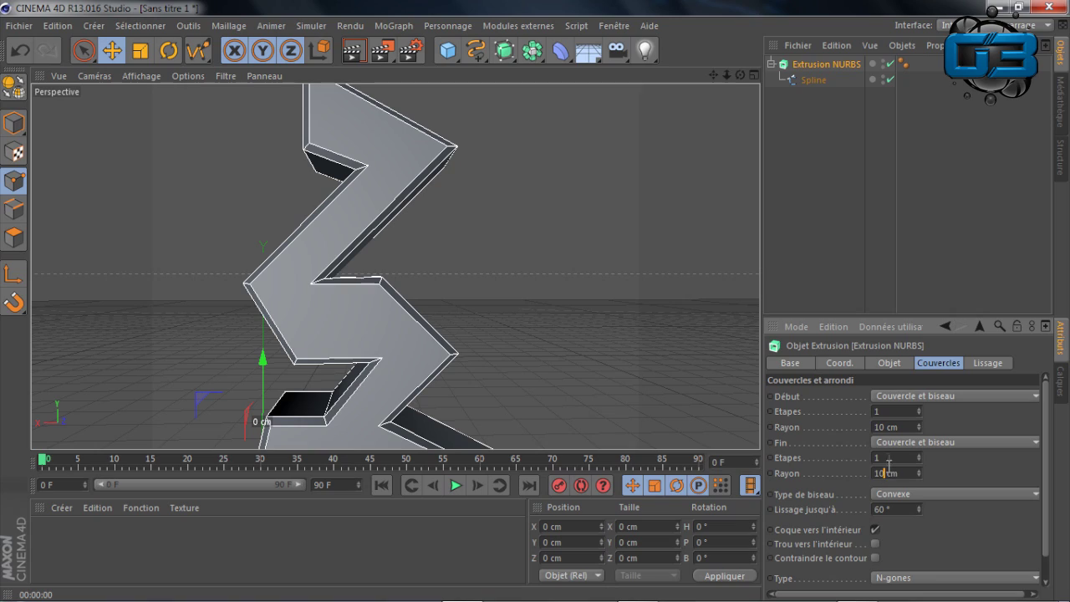
- Render the whole bevelled extrusion from an angled perspective to check its edges
{"action": "left_click_drag", "start_coordinate": [740, 74], "coordinate": [617, 147]}
{"action": "left_click_drag", "start_coordinate": [739, 75], "coordinate": [657, 82]}
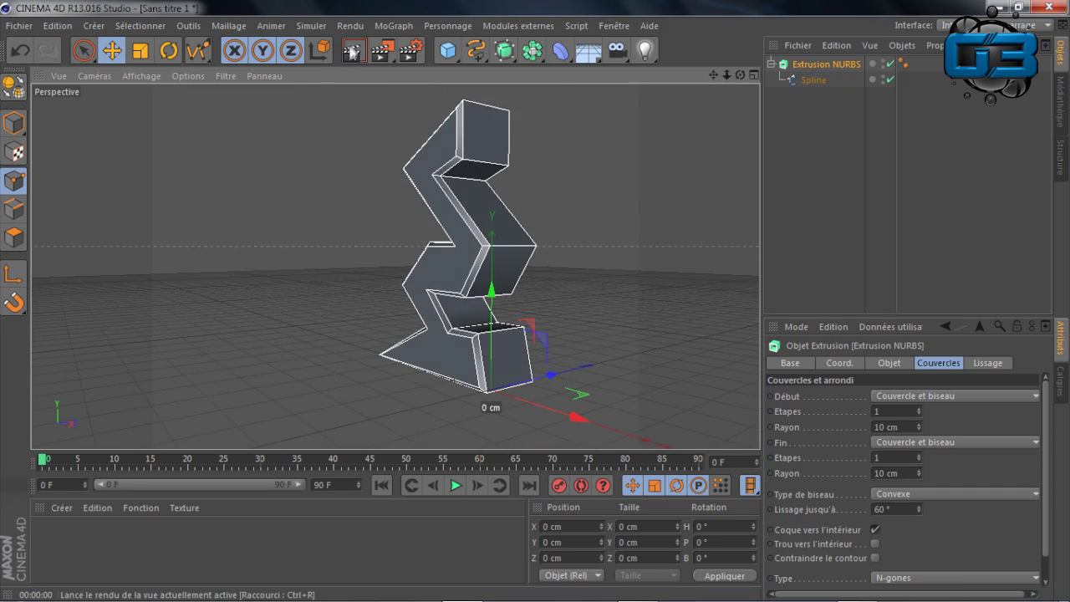
{"action": "key", "text": "ctrl+r"}
- Mirror the extruded shape by nesting the Extrusion NURBS under a new Symétrie object
{"action": "left_click_drag", "start_coordinate": [740, 74], "coordinate": [723, 81]}
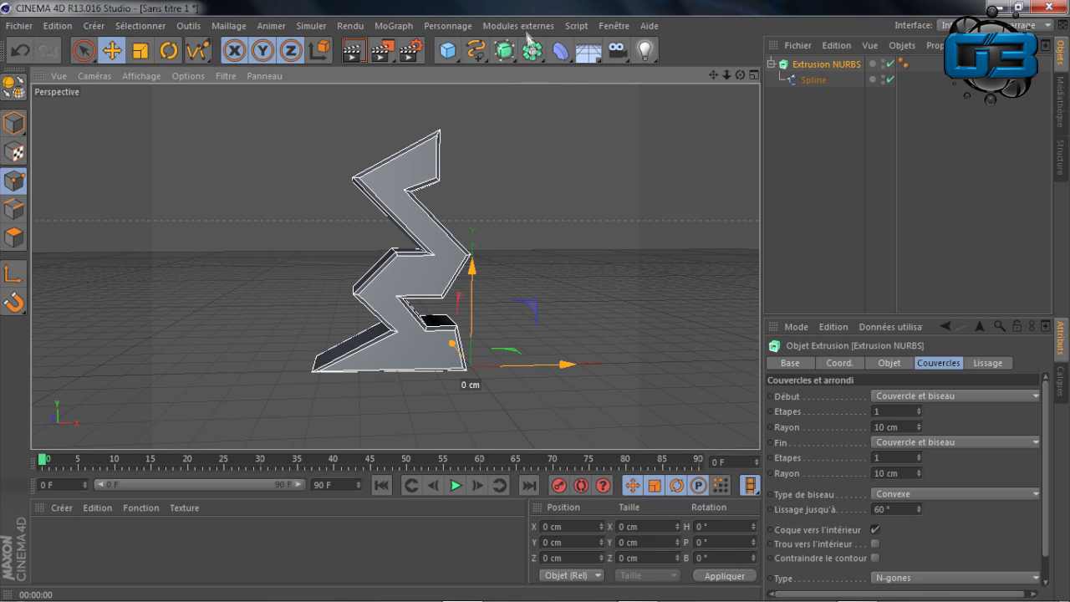
{"action": "left_click", "coordinate": [531, 51]}
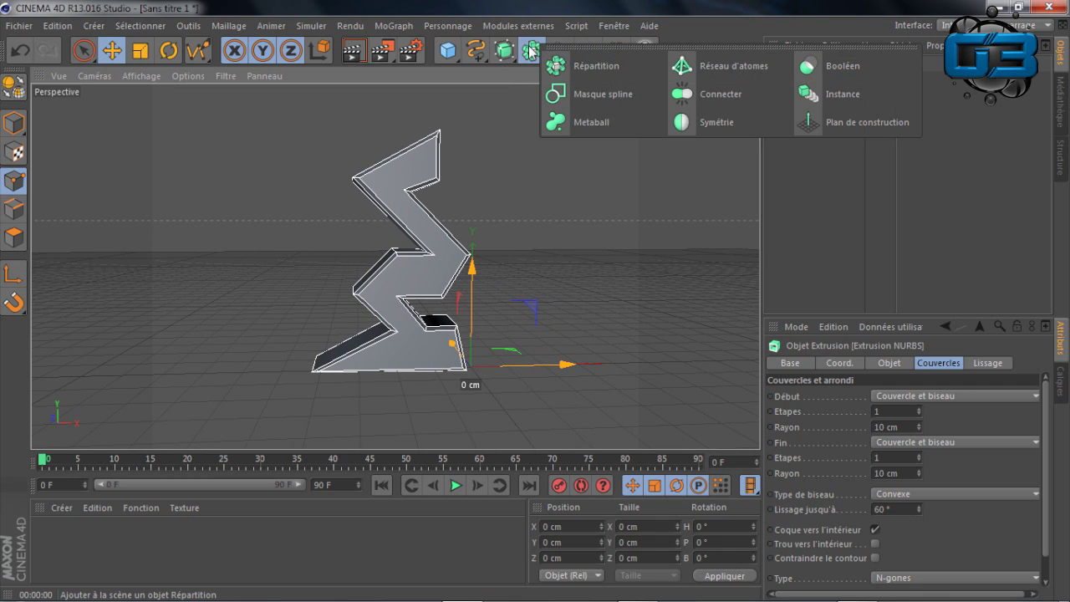
{"action": "left_click", "coordinate": [706, 123]}
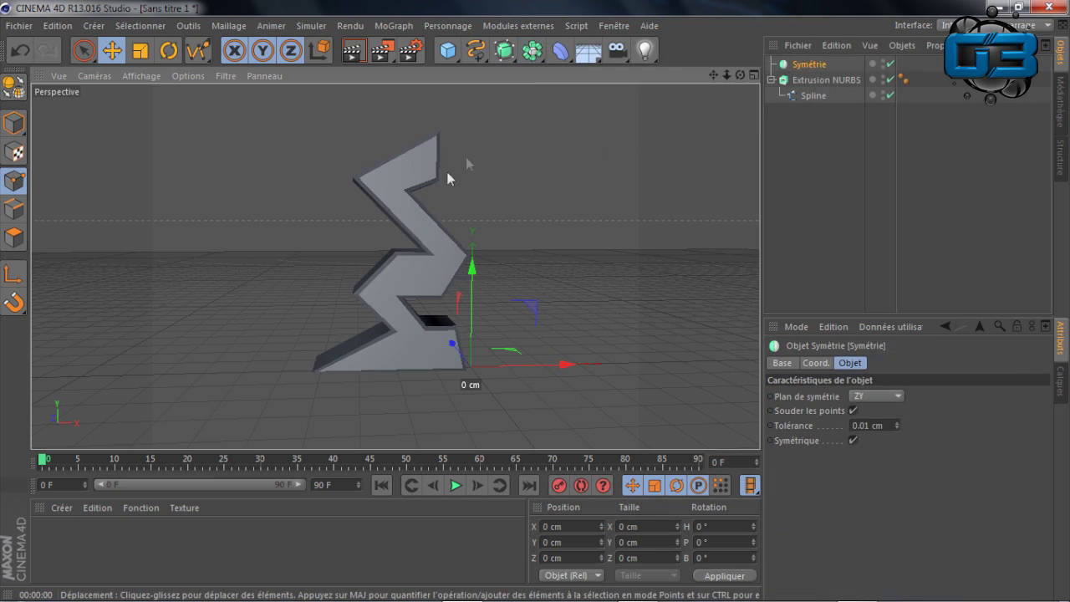
{"action": "left_click", "coordinate": [811, 81]}
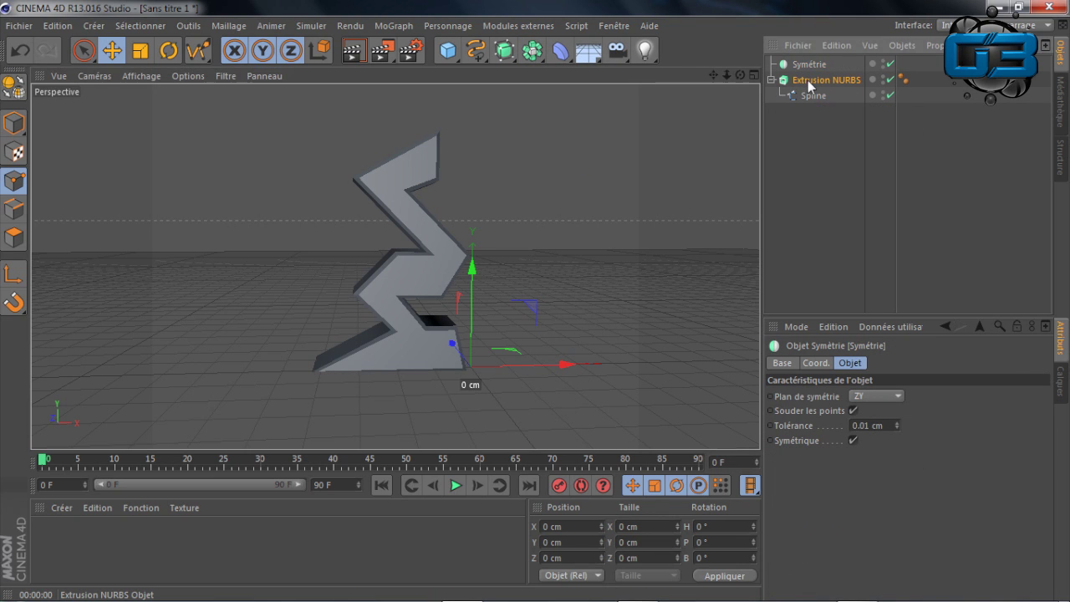
{"action": "left_click_drag", "start_coordinate": [809, 85], "coordinate": [809, 63]}
{"action": "mouse_move", "coordinate": [741, 76]}
{"action": "left_mouse_down"}
{"action": "mouse_move", "coordinate": [698, 80]}
{"action": "mouse_move", "coordinate": [735, 76]}
{"action": "left_mouse_up"}
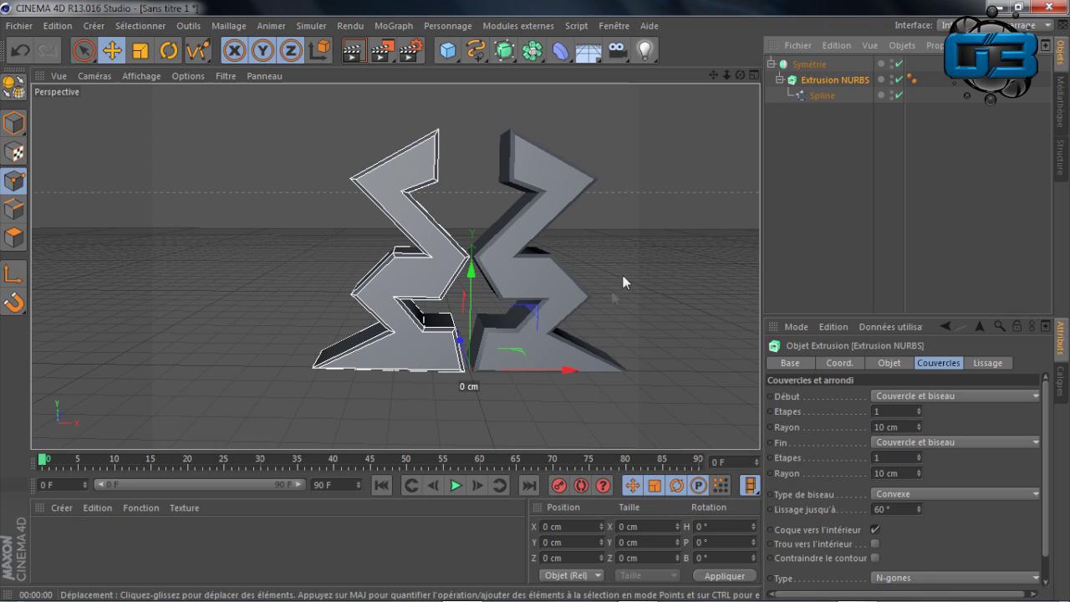
- Move the Extrusion NURBS along the X axis to leave a gap between the two mirrored halves
{"action": "left_click_drag", "start_coordinate": [573, 368], "coordinate": [522, 373]}
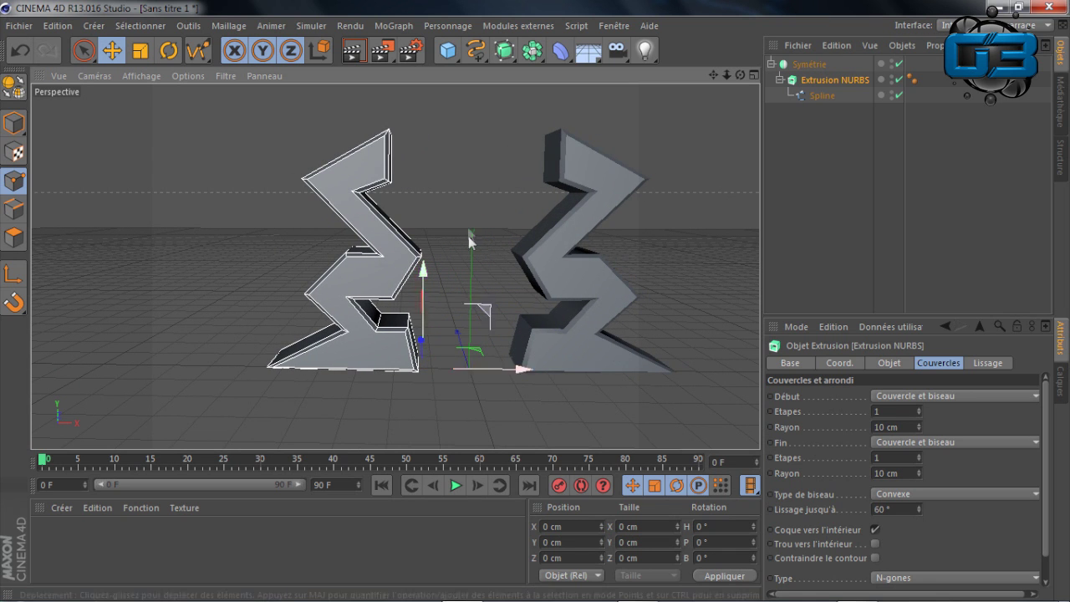
{"action": "left_click_drag", "start_coordinate": [521, 370], "coordinate": [542, 371]}
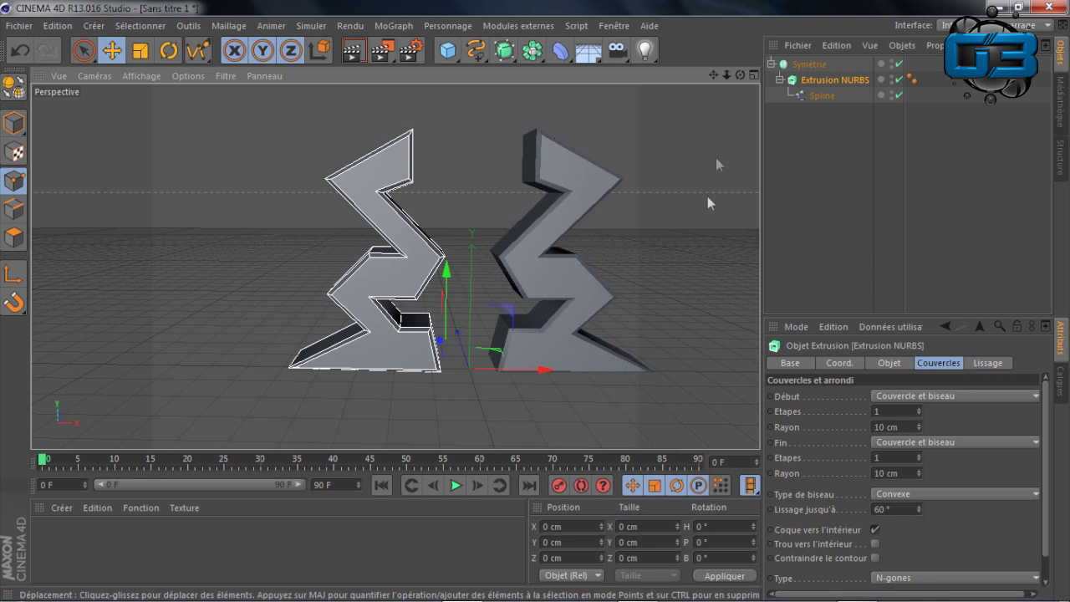
- Group the Symétrie hierarchy into a Neutre object and nest that group under a new Symétrie object
{"action": "right_click", "coordinate": [802, 74]}
{"action": "left_click", "coordinate": [799, 65]}
{"action": "right_click", "coordinate": [800, 65]}
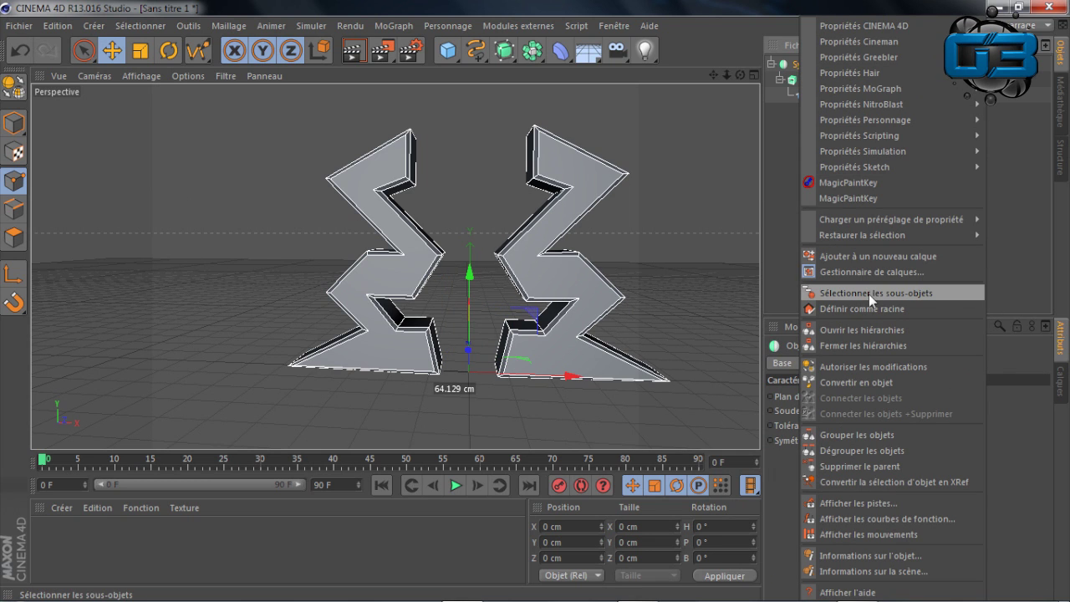
{"action": "left_click", "coordinate": [856, 434]}
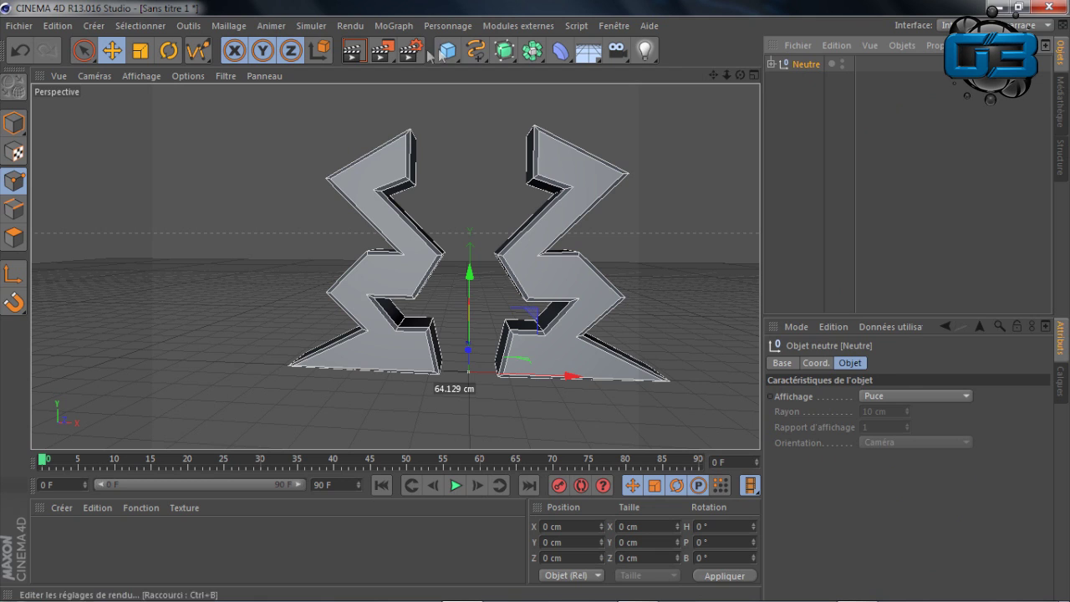
{"action": "left_click_drag", "start_coordinate": [532, 51], "coordinate": [682, 122]}
{"action": "left_click_drag", "start_coordinate": [803, 79], "coordinate": [807, 70]}
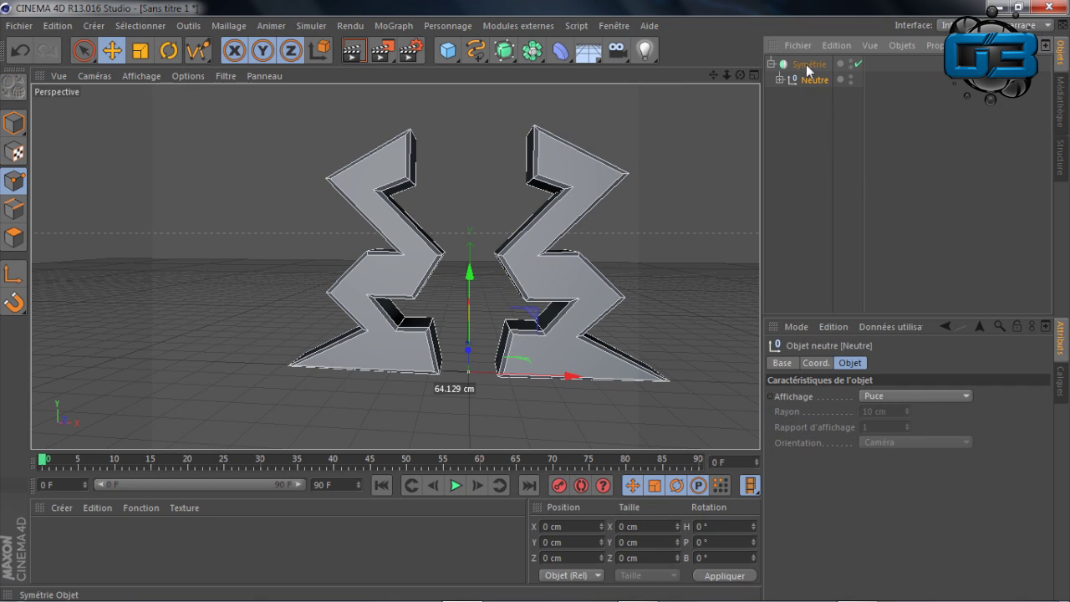
{"action": "left_click", "coordinate": [808, 65]}
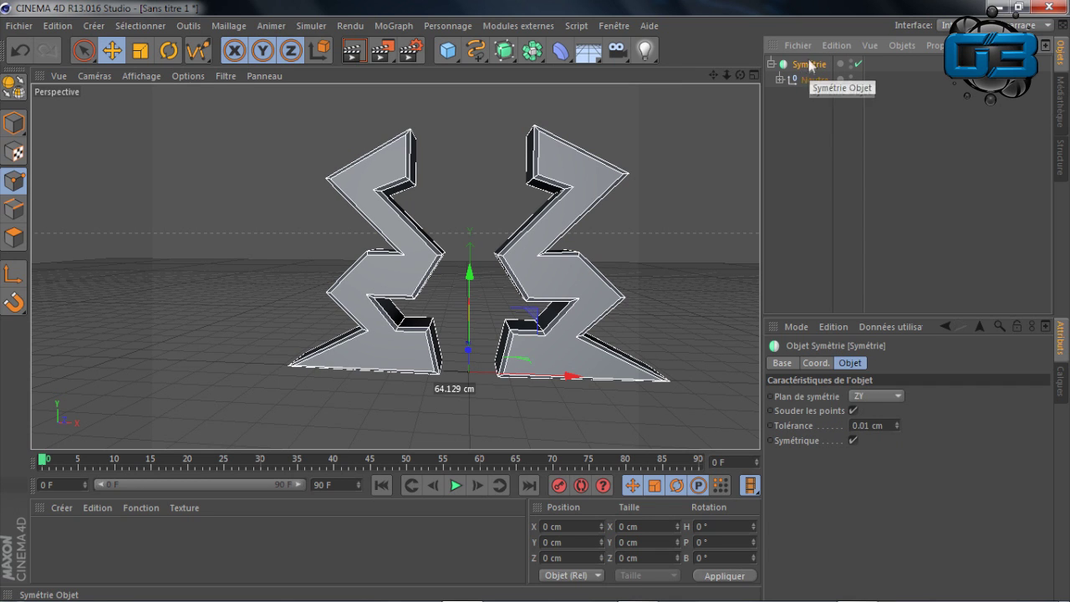
- Try the XY symmetry plane on the new outer Symétrie object, then set its Plan de symétrie to XZ
{"action": "left_click", "coordinate": [869, 392]}
{"action": "left_click", "coordinate": [870, 410]}
{"action": "left_click", "coordinate": [874, 397]}
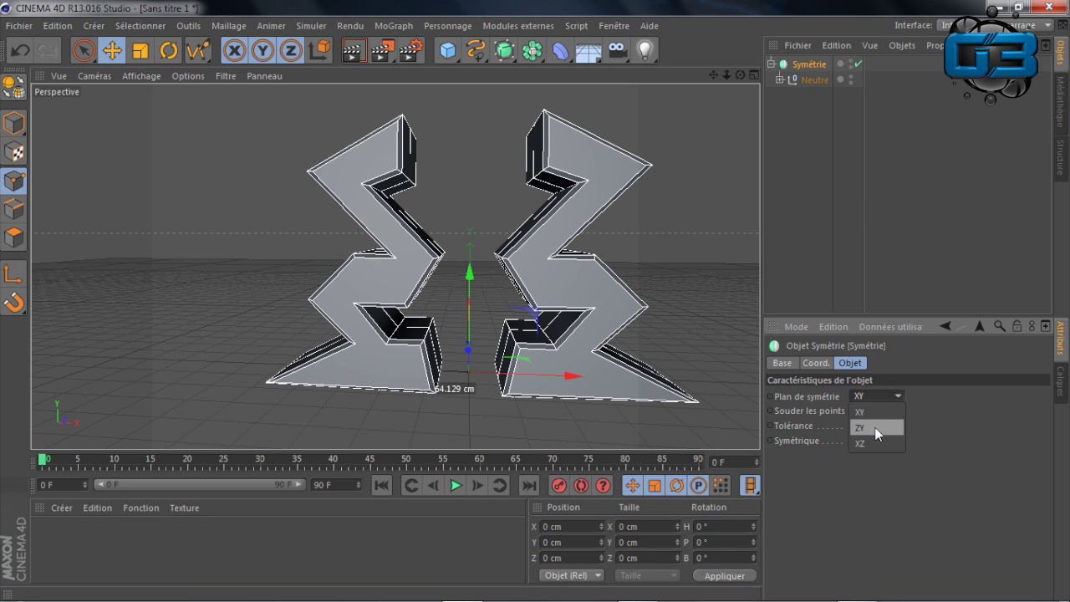
{"action": "left_click", "coordinate": [874, 443]}
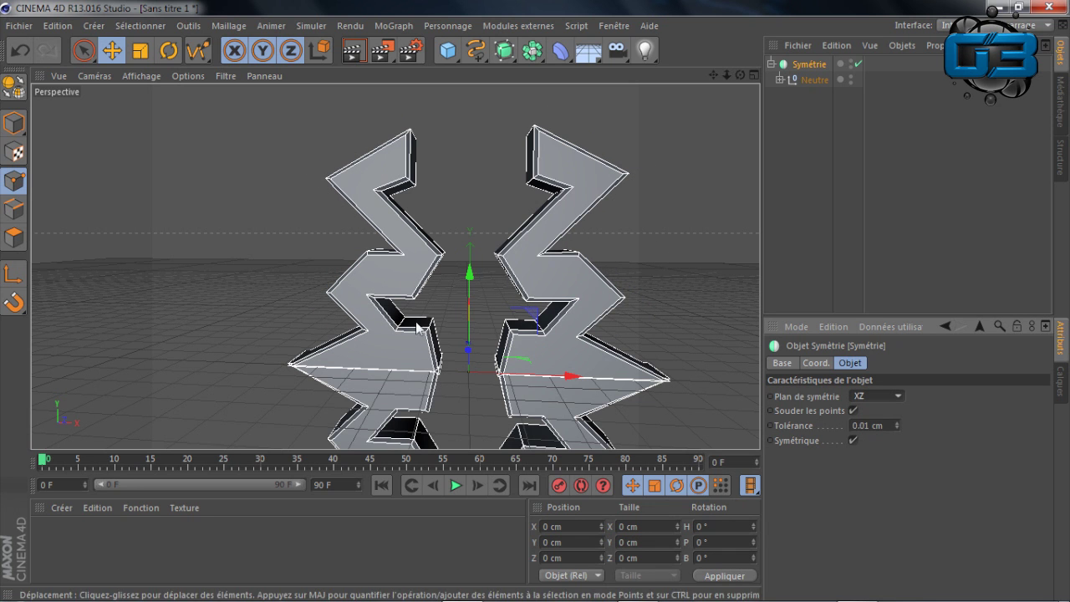
{"action": "left_click_drag", "start_coordinate": [713, 75], "coordinate": [717, 75]}
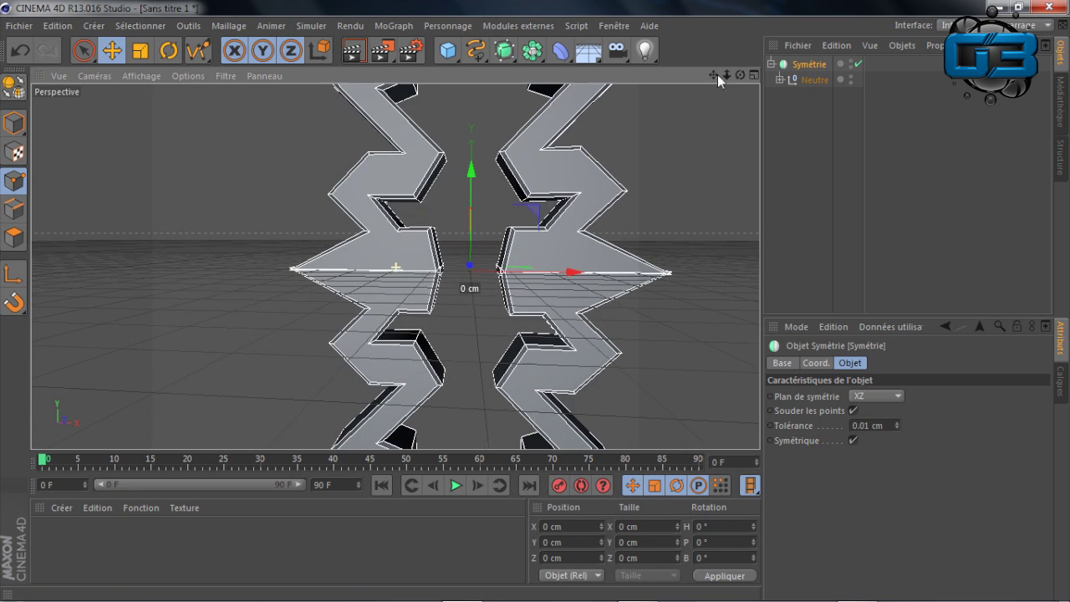
- Raise the Neutre group along the Y axis to separate the upper pair of shapes from its lower mirror copy
{"action": "left_click", "coordinate": [779, 80]}
{"action": "left_click", "coordinate": [779, 79]}
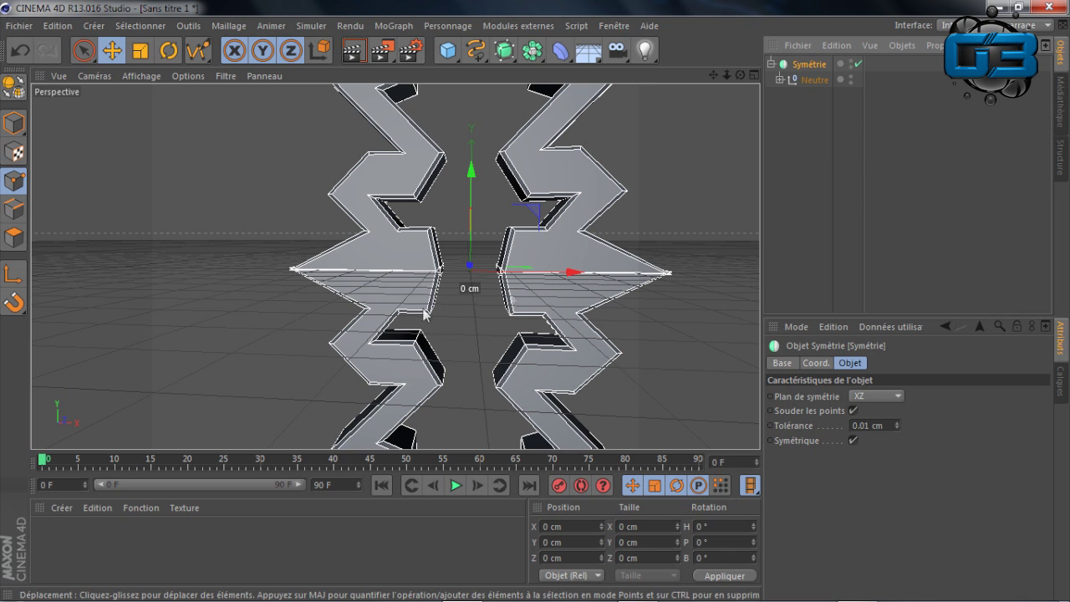
{"action": "left_click", "coordinate": [811, 80]}
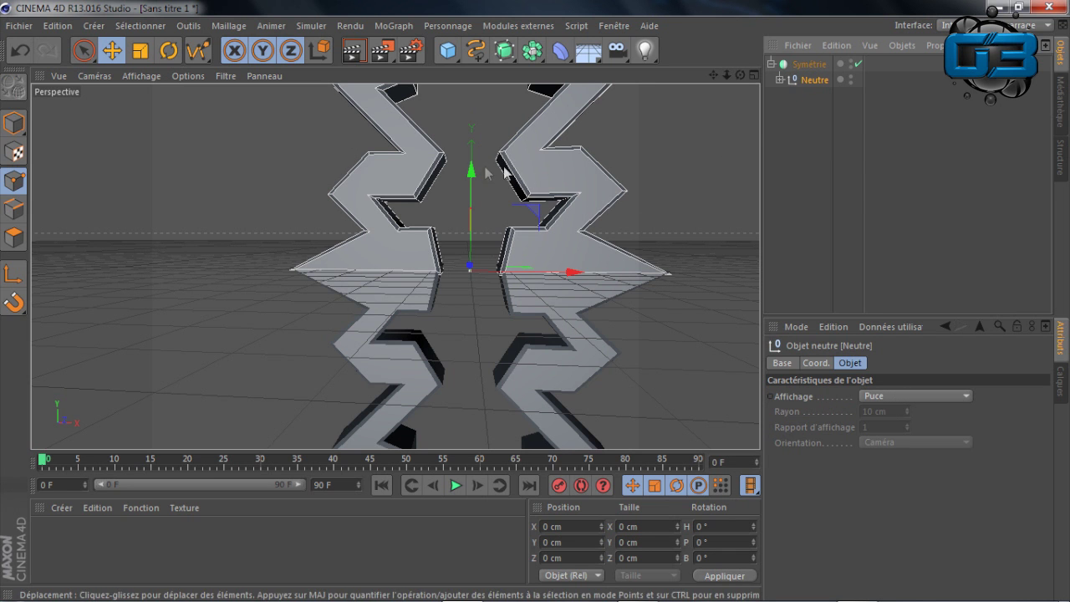
{"action": "left_click_drag", "start_coordinate": [471, 172], "coordinate": [442, 85]}
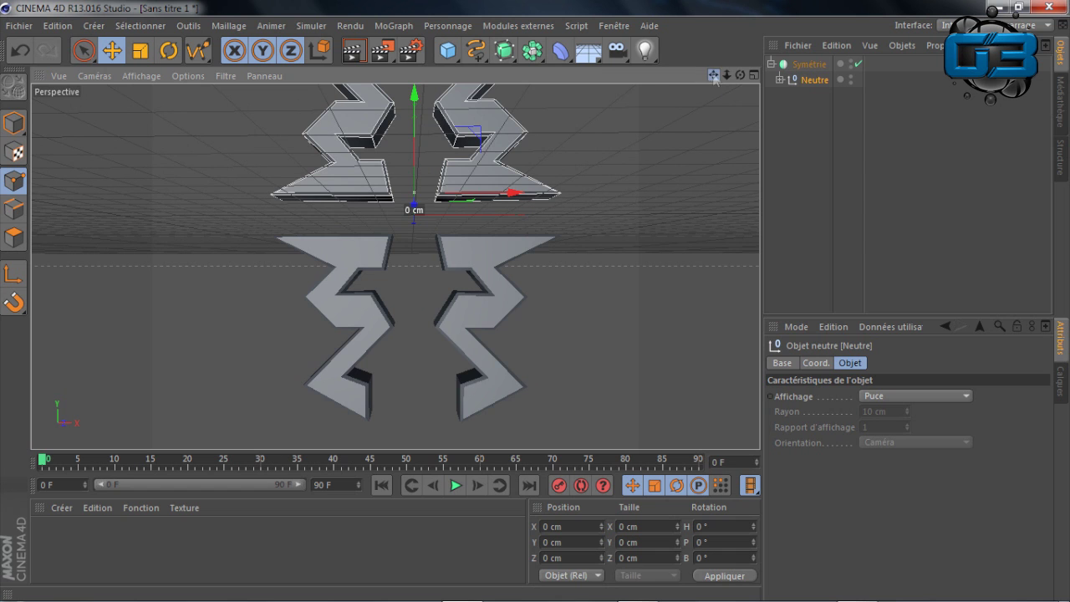
{"action": "left_click_drag", "start_coordinate": [715, 77], "coordinate": [619, 174]}
{"action": "left_click_drag", "start_coordinate": [713, 75], "coordinate": [572, 166]}
{"action": "left_click_drag", "start_coordinate": [713, 75], "coordinate": [192, 79]}
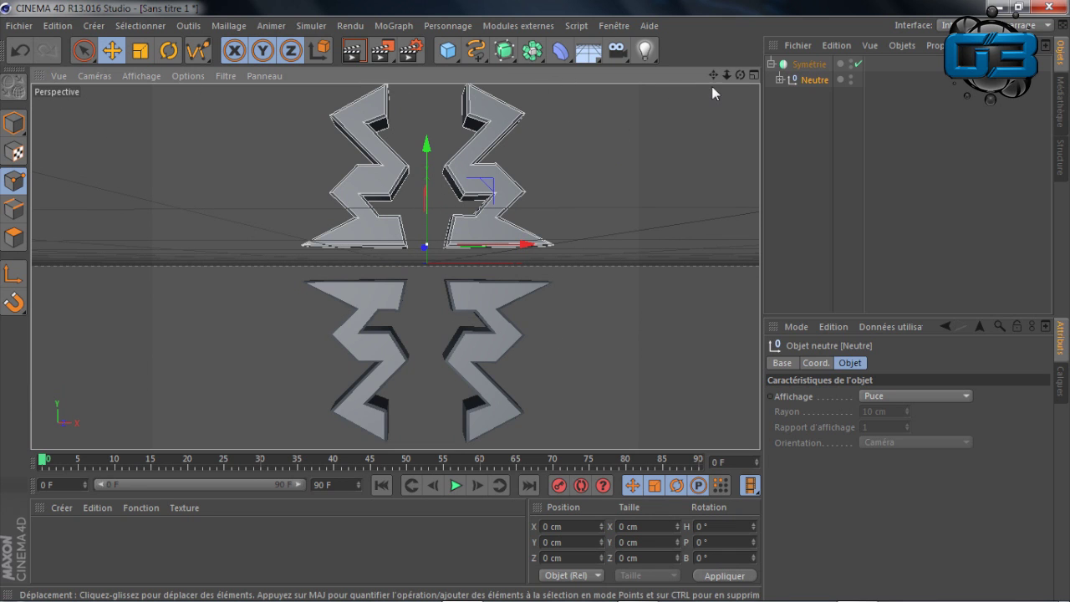
{"action": "left_click_drag", "start_coordinate": [715, 75], "coordinate": [693, 148]}
{"action": "mouse_move", "coordinate": [520, 251]}
{"action": "left_mouse_down"}
{"action": "mouse_move", "coordinate": [545, 249]}
{"action": "mouse_move", "coordinate": [524, 253]}
{"action": "left_mouse_up"}
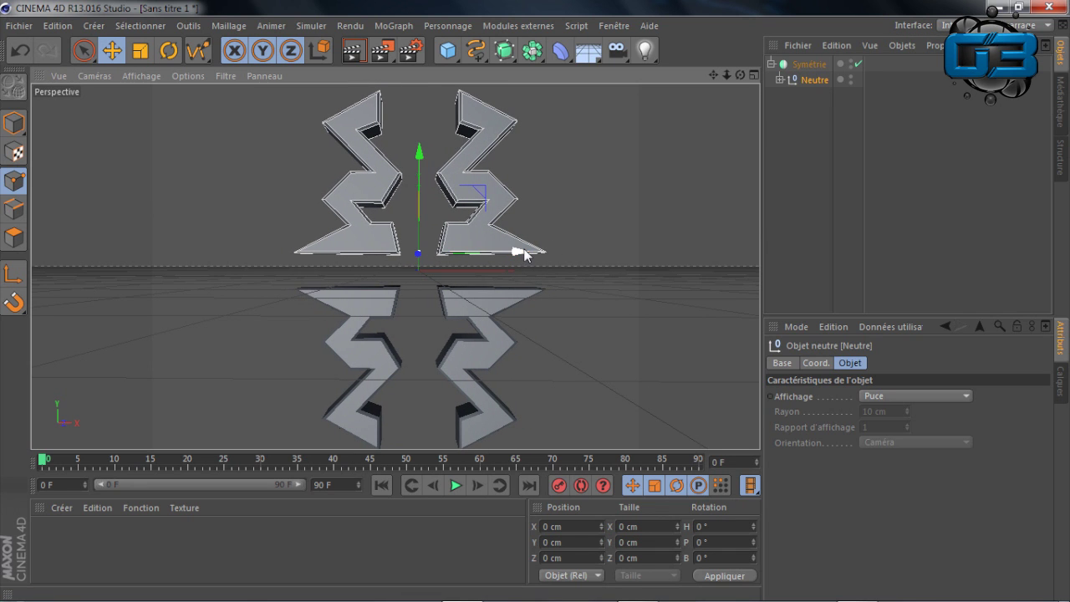
- Move the nested Extrusion NURBS farther along the X axis to widen the gap between the mirrored columns
{"action": "left_click", "coordinate": [778, 81]}
{"action": "left_click", "coordinate": [840, 112]}
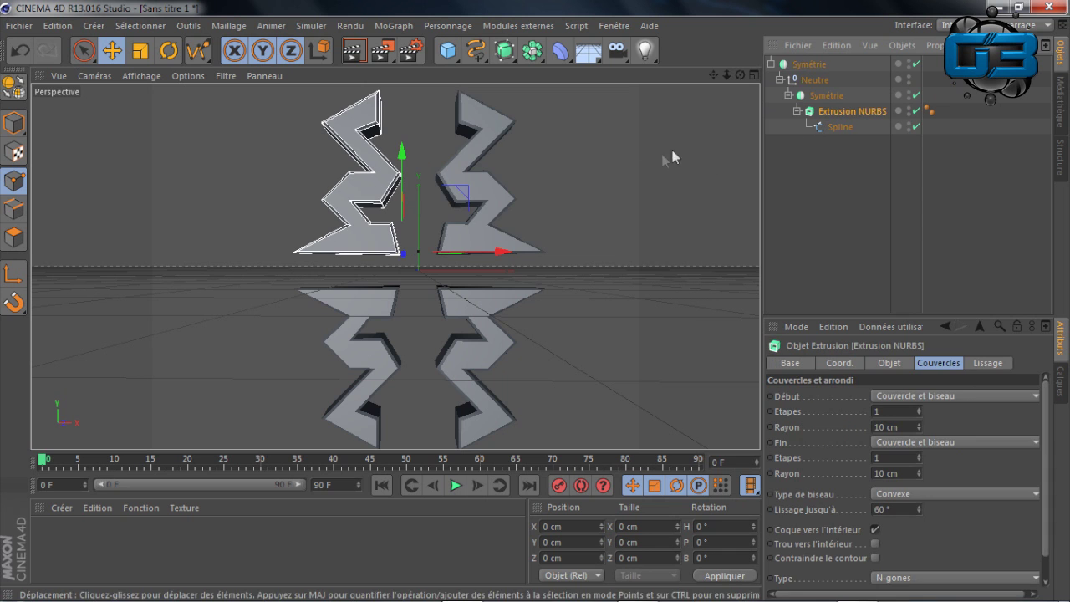
{"action": "left_click_drag", "start_coordinate": [514, 251], "coordinate": [439, 255]}
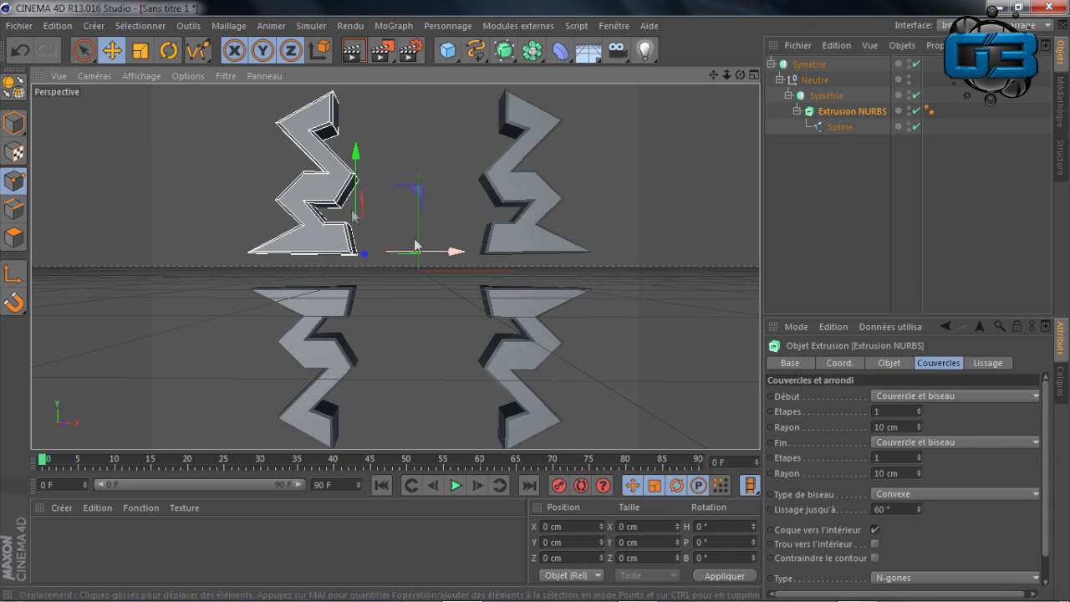
{"action": "mouse_move", "coordinate": [713, 75]}
{"action": "left_mouse_down"}
{"action": "mouse_move", "coordinate": [588, 77]}
{"action": "mouse_move", "coordinate": [706, 82]}
{"action": "left_mouse_up"}
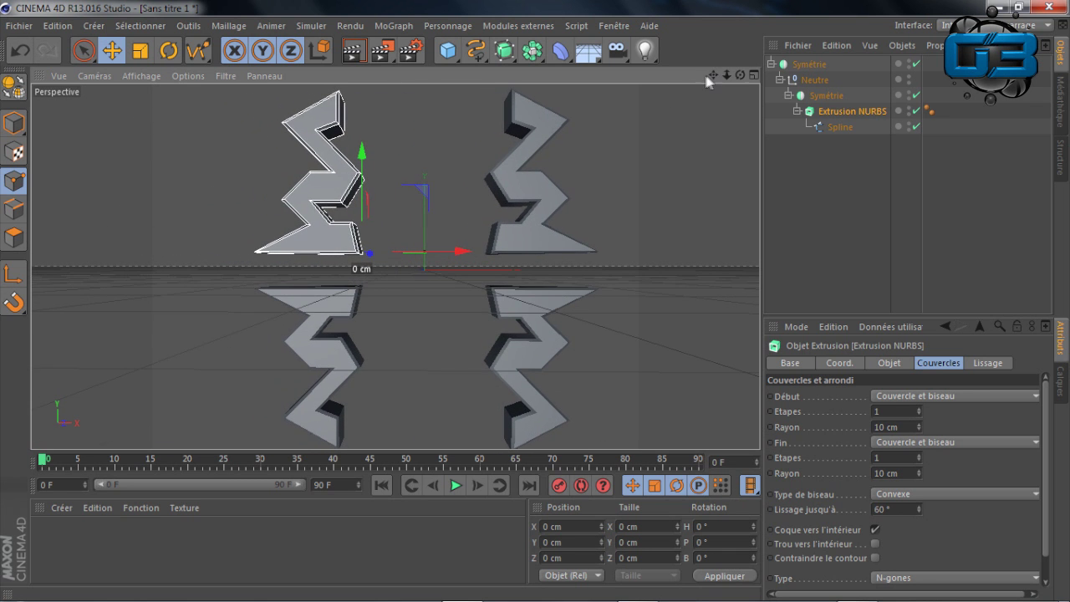
- Rotate the outer Symétrie object about 90° around its Z axis and render the view
{"action": "left_click", "coordinate": [810, 64]}
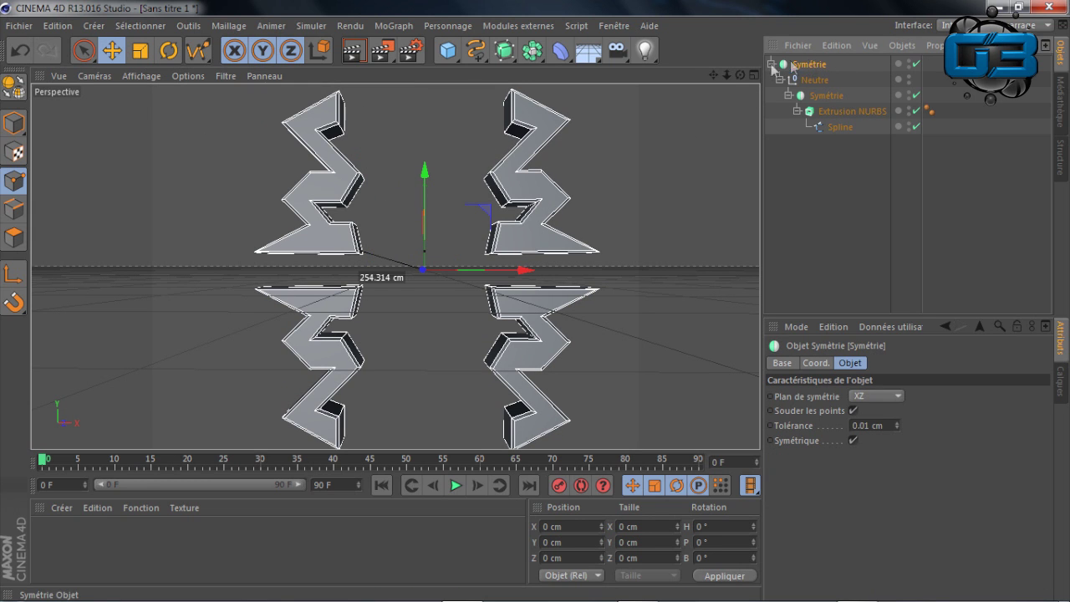
{"action": "left_click", "coordinate": [169, 52]}
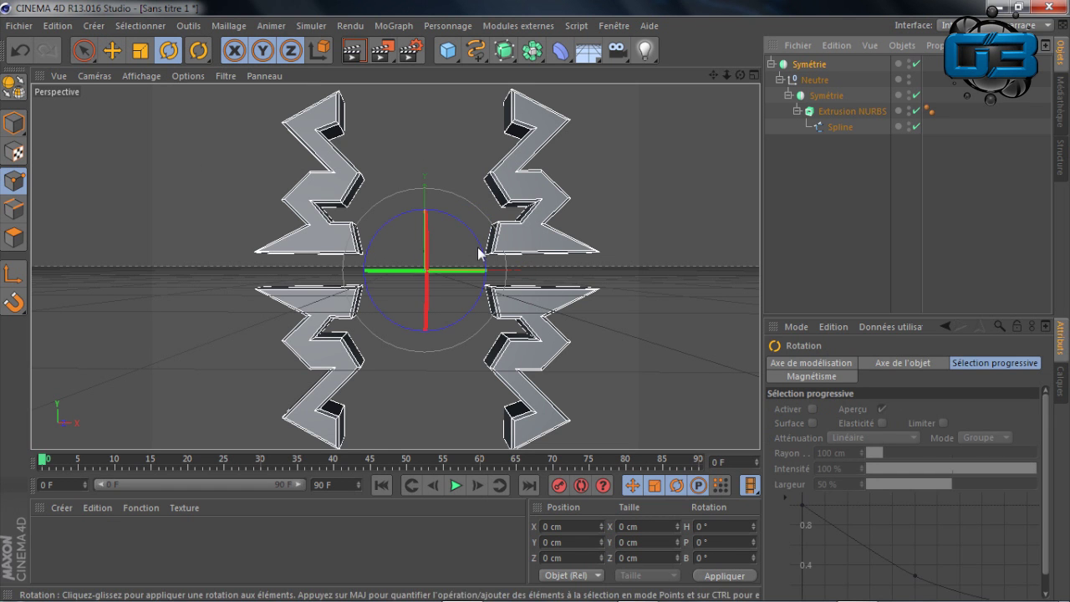
{"action": "left_click_drag", "start_coordinate": [477, 236], "coordinate": [468, 334]}
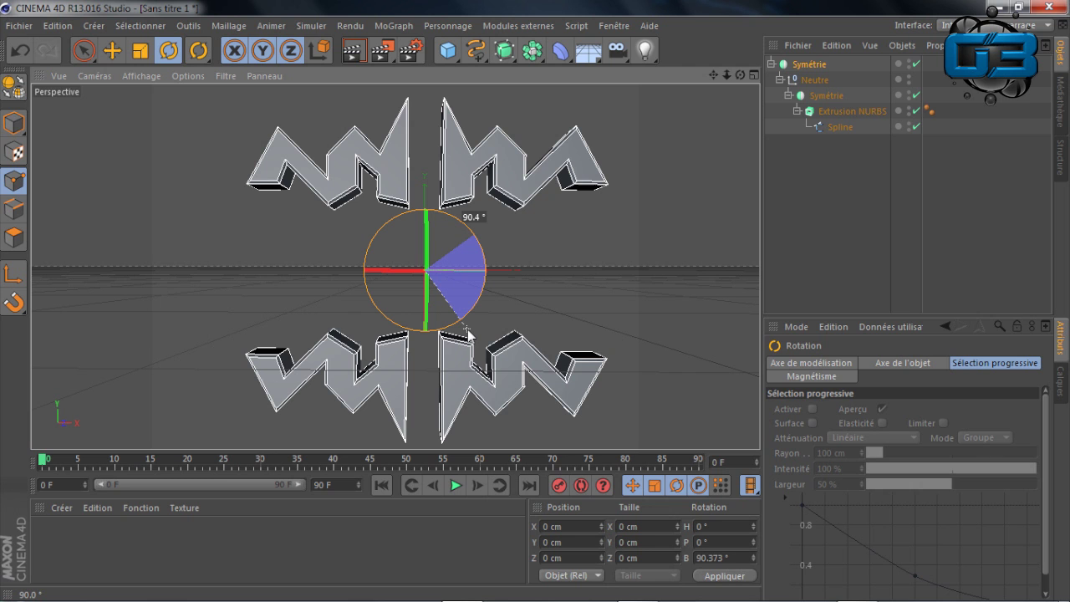
{"action": "left_click_drag", "start_coordinate": [468, 334], "coordinate": [479, 308]}
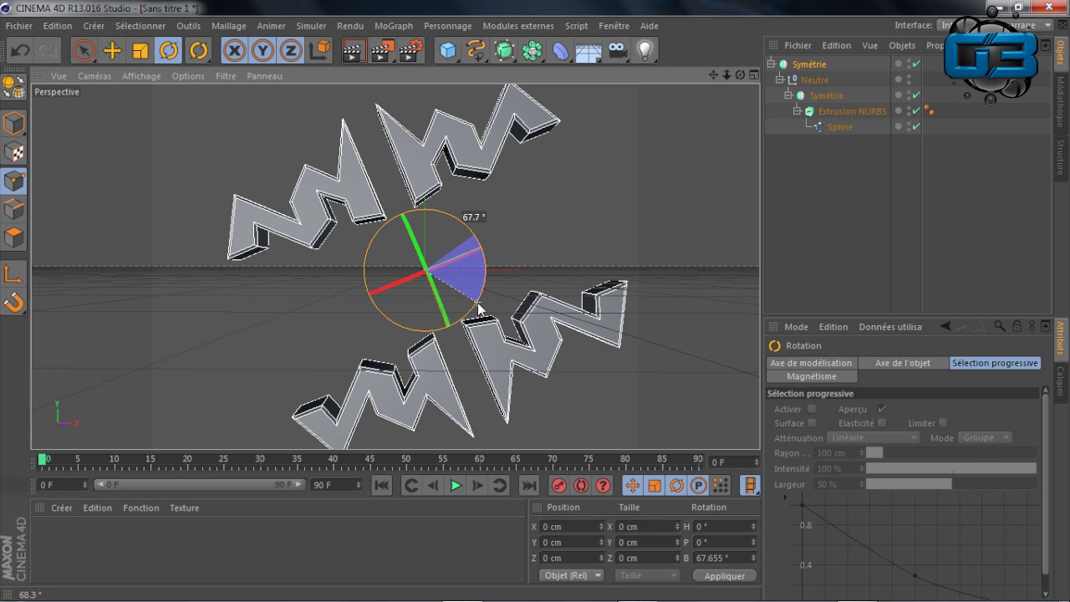
{"action": "left_click_drag", "start_coordinate": [479, 308], "coordinate": [489, 342]}
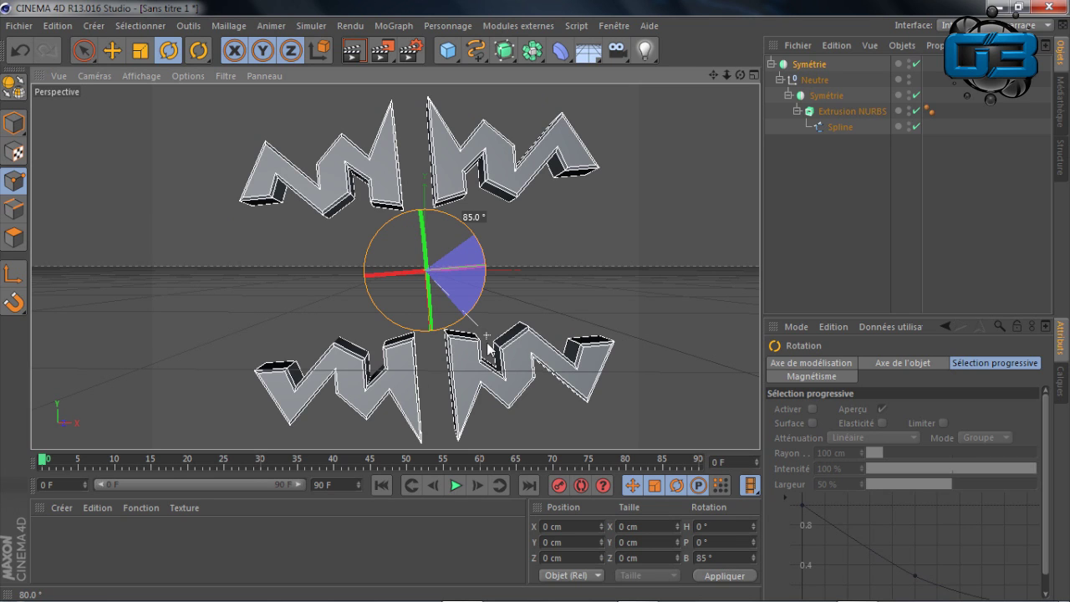
{"action": "left_click_drag", "start_coordinate": [489, 349], "coordinate": [489, 355]}
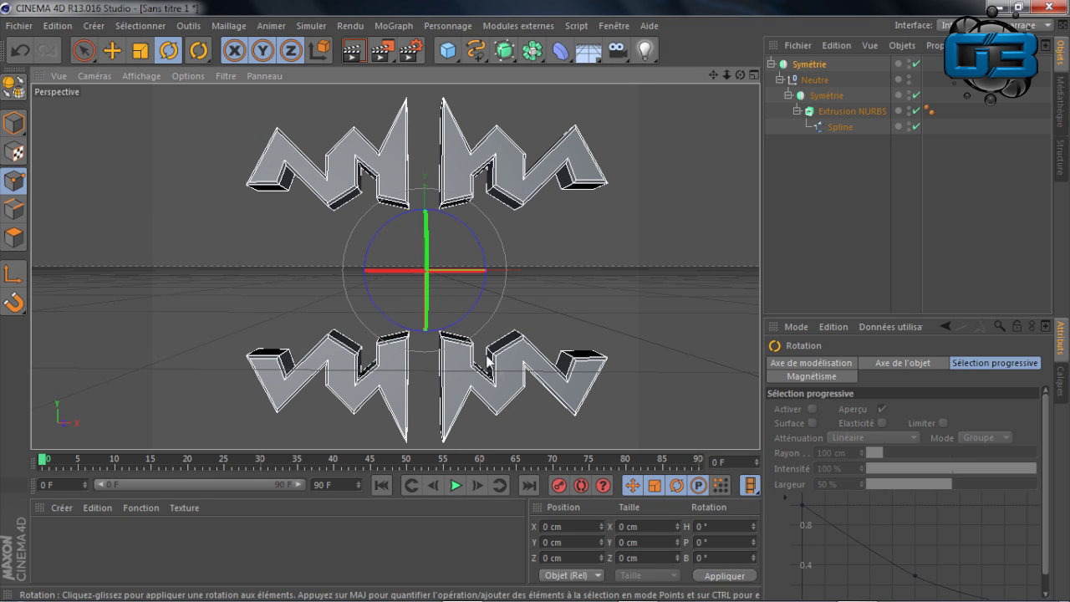
{"action": "left_click", "coordinate": [702, 558]}
{"action": "double_click", "coordinate": [700, 557]}
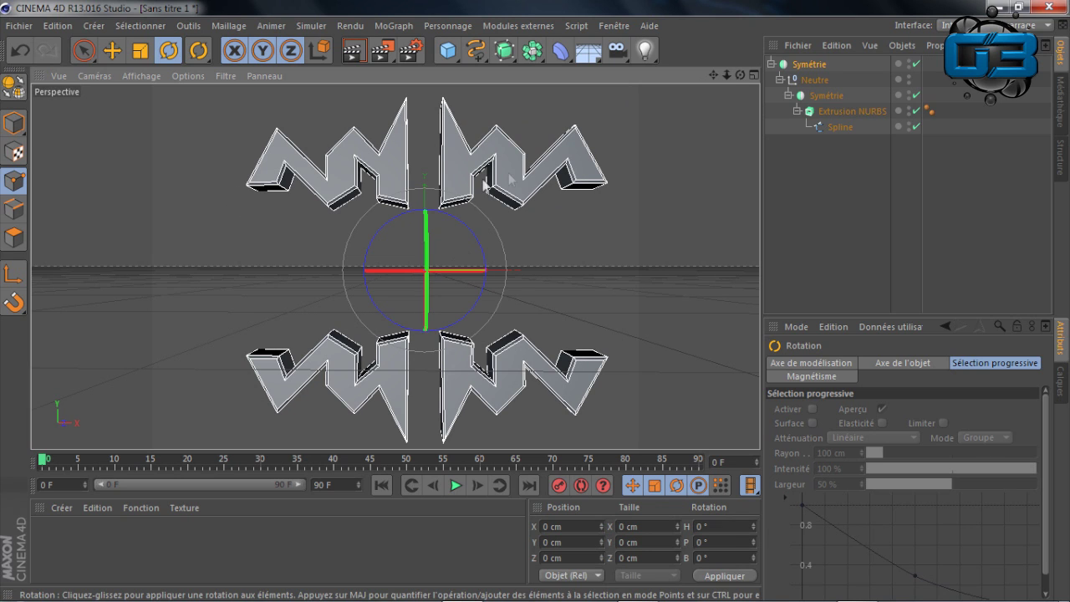
{"action": "left_click", "coordinate": [355, 51]}
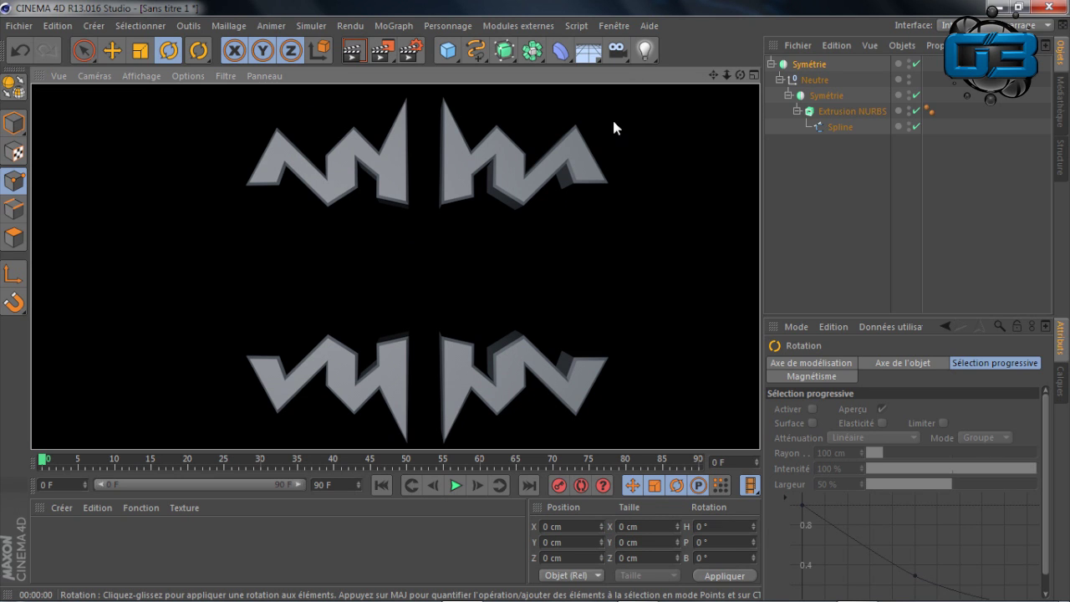
- Rotate the nested Extrusion NURBS around its Z axis so the four mirrored shapes radiate around the centre
{"action": "left_click", "coordinate": [825, 96]}
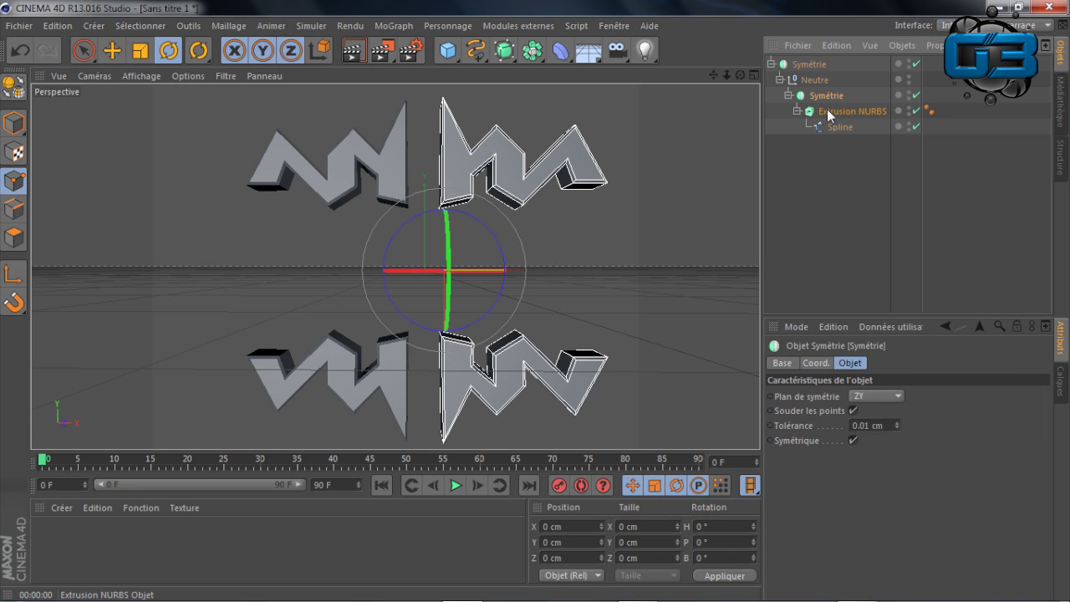
{"action": "left_click", "coordinate": [836, 112]}
{"action": "left_click_drag", "start_coordinate": [419, 160], "coordinate": [451, 142]}
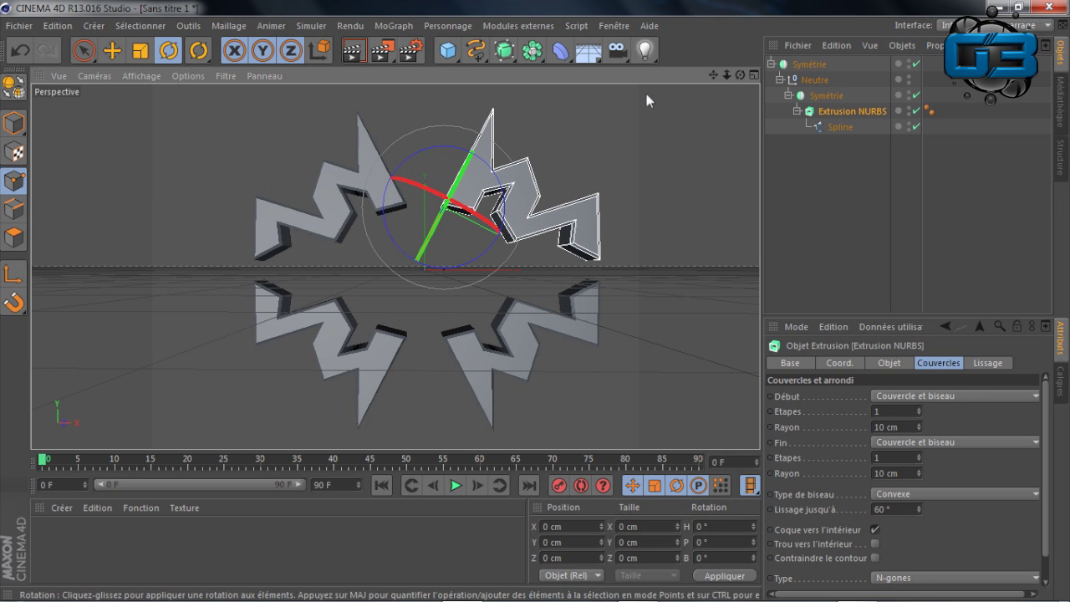
{"action": "left_click_drag", "start_coordinate": [714, 75], "coordinate": [686, 76]}
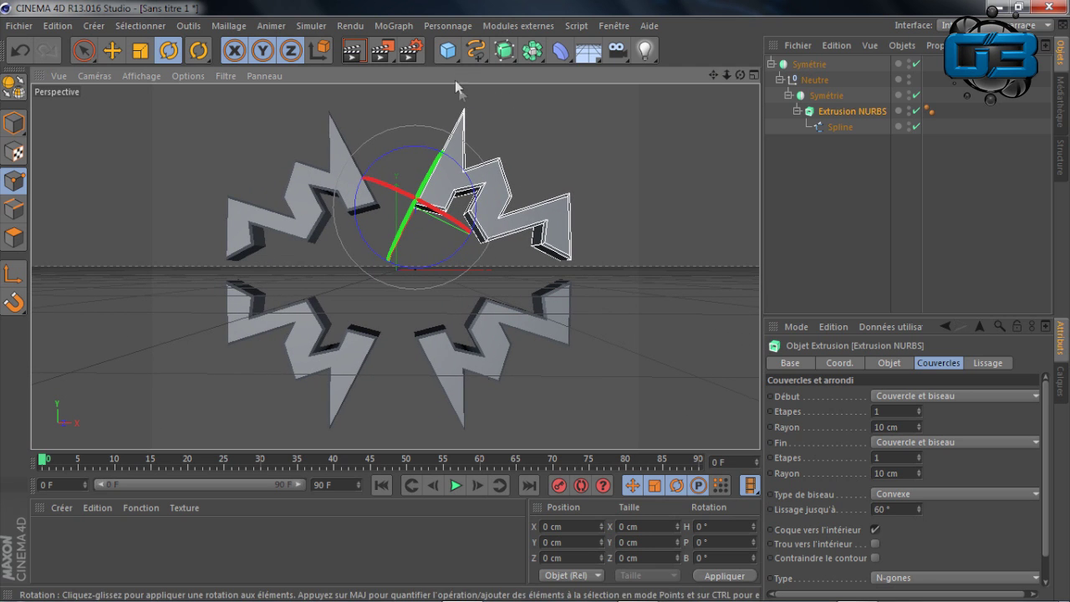
{"action": "left_click", "coordinate": [755, 75]}
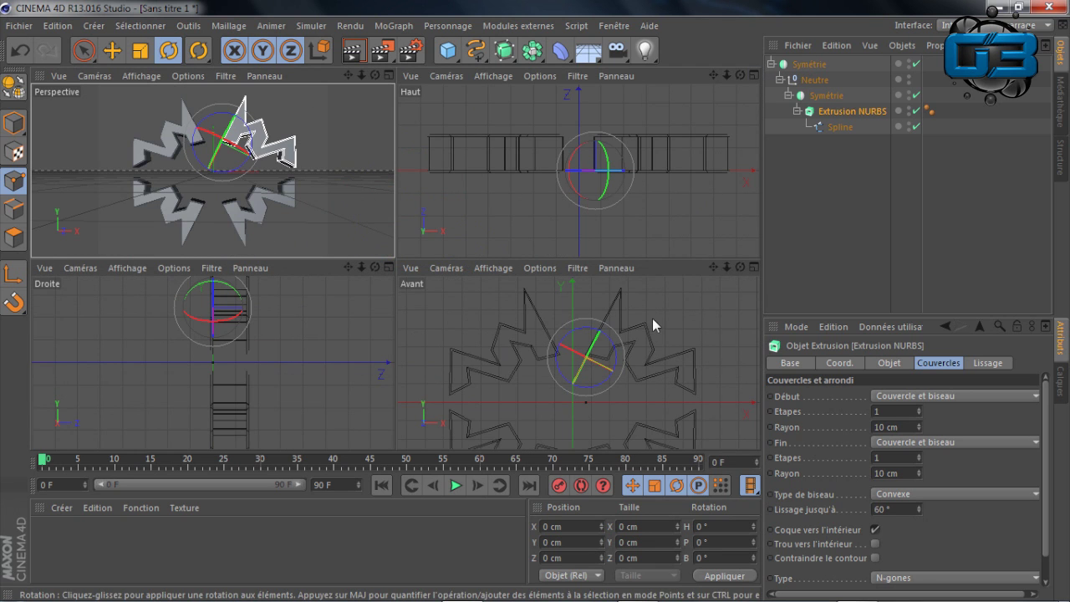
{"action": "left_click", "coordinate": [389, 76]}
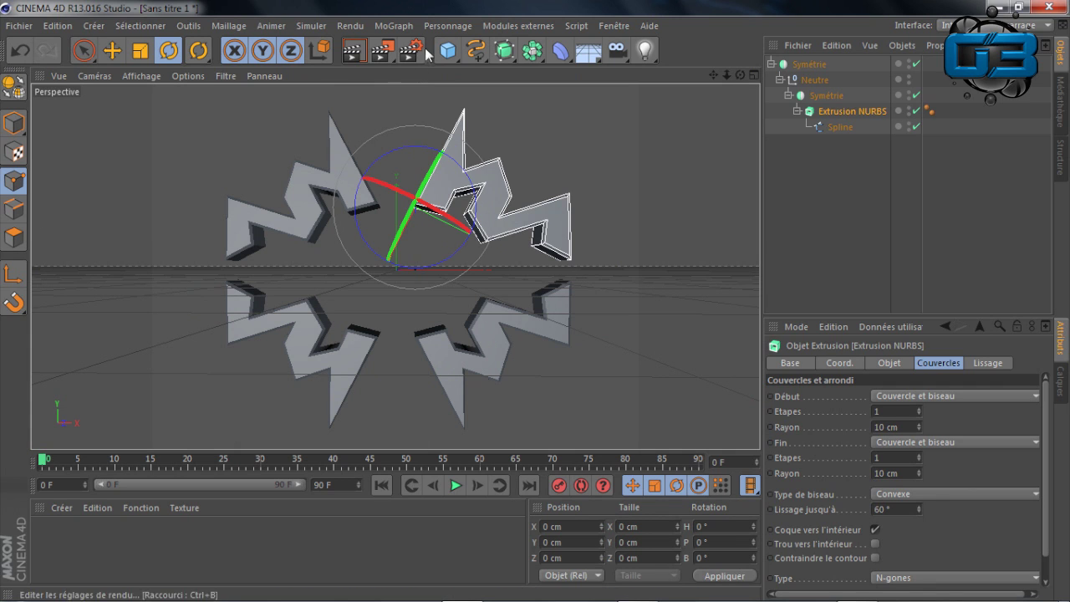
- Add a sphere at the emblem's centre and set its radius to 300 cm
{"action": "left_click", "coordinate": [446, 53]}
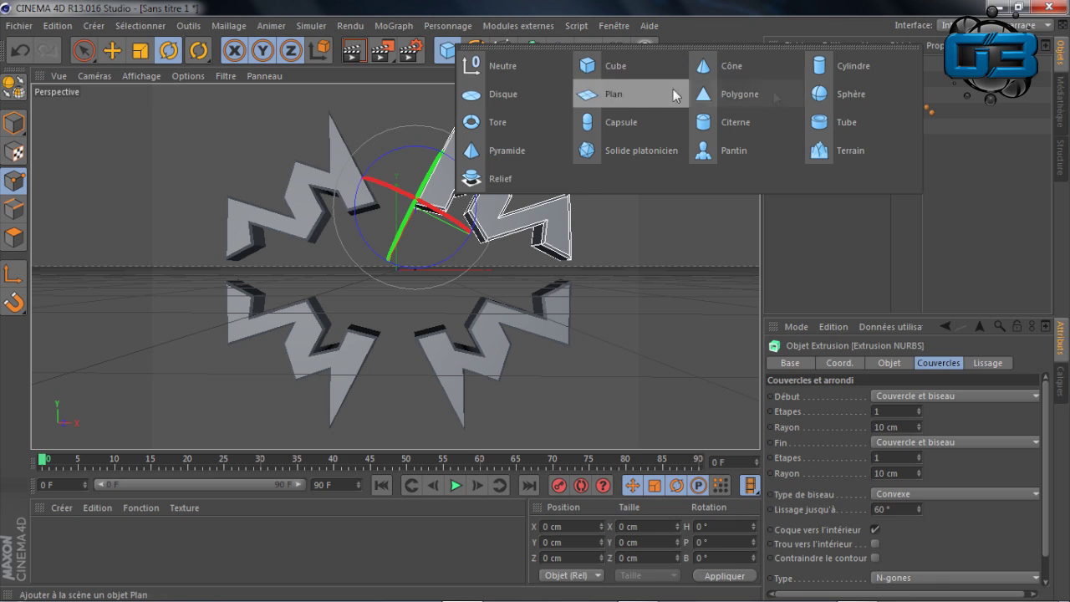
{"action": "left_click", "coordinate": [874, 98]}
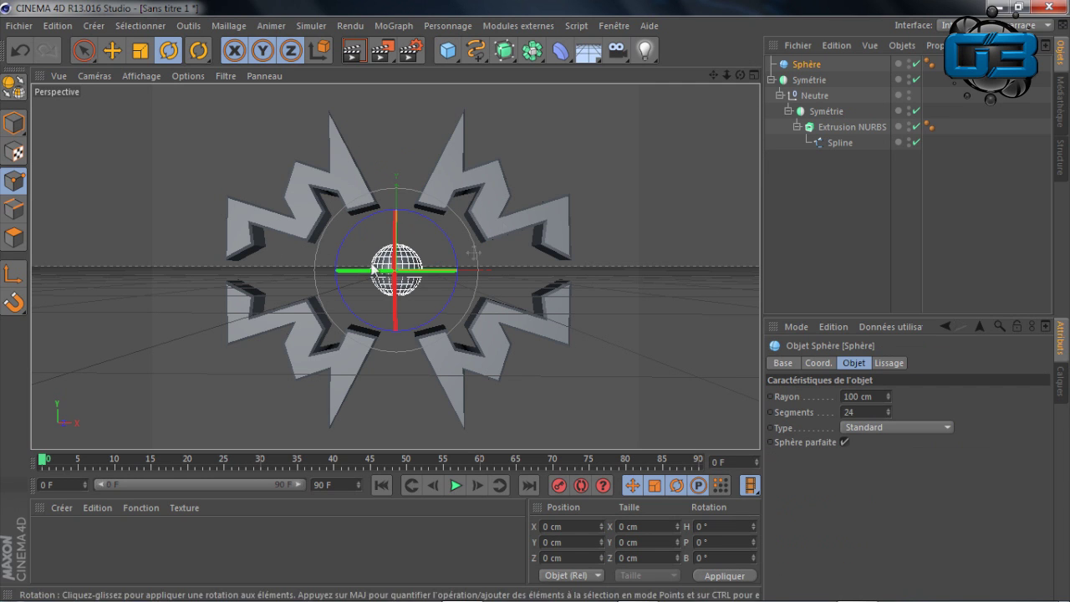
{"action": "key", "text": "e"}
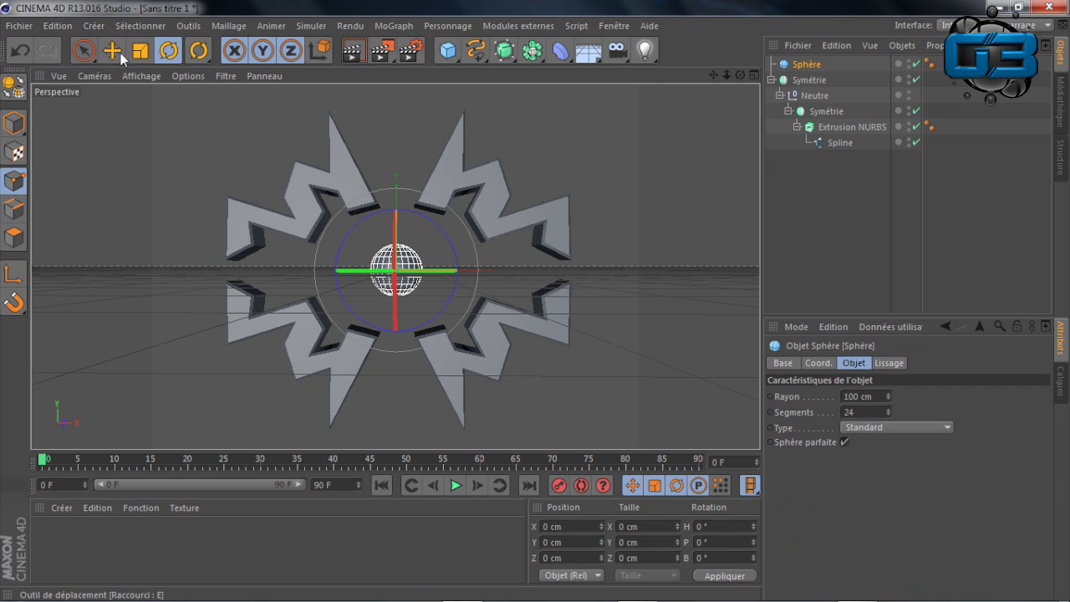
{"action": "left_click", "coordinate": [13, 123]}
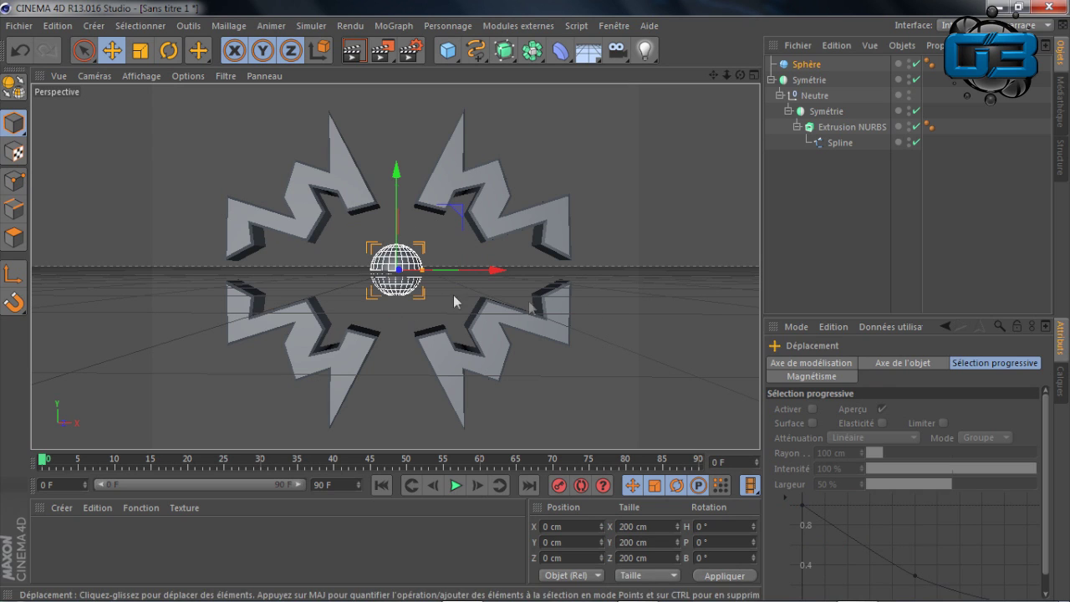
{"action": "left_click", "coordinate": [807, 65]}
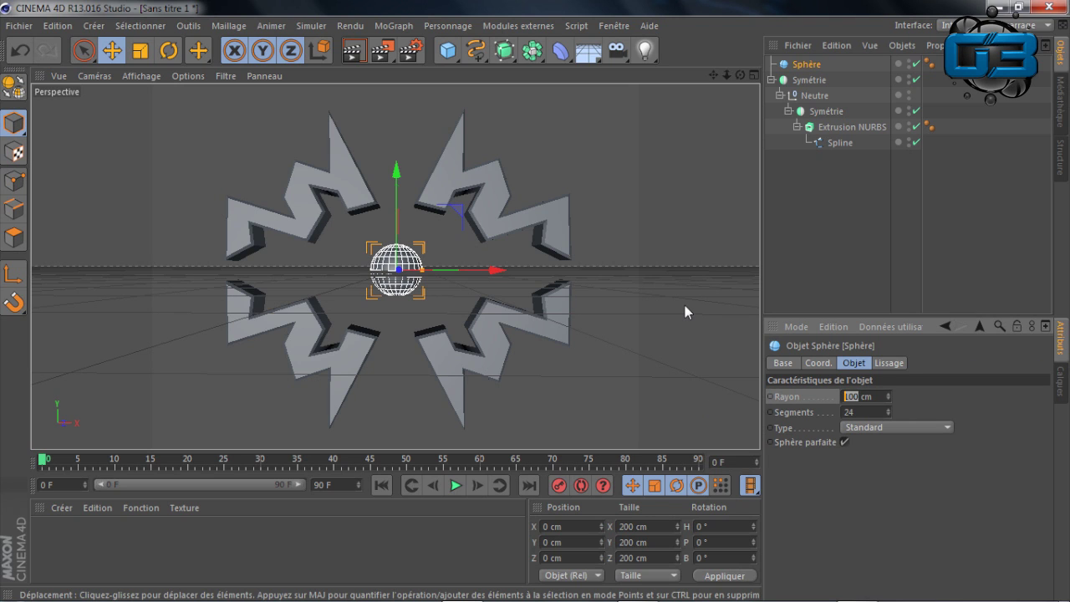
{"action": "key", "text": "Return"}
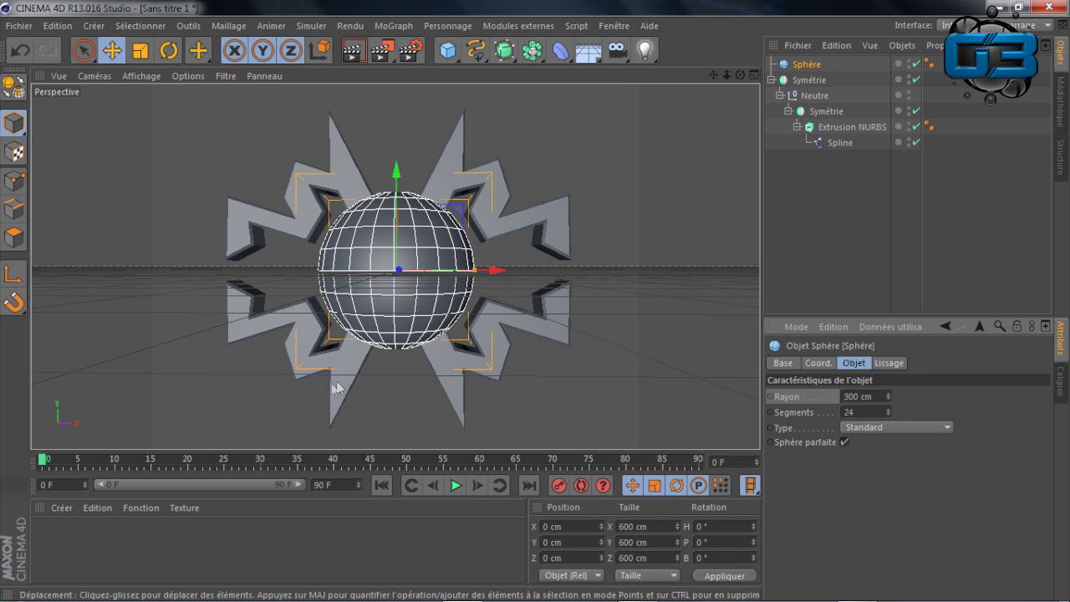
- Move the sphere along Z to about 76 cm, centring it within the extruded shapes' depth, and render the view
{"action": "left_click_drag", "start_coordinate": [740, 75], "coordinate": [512, 211]}
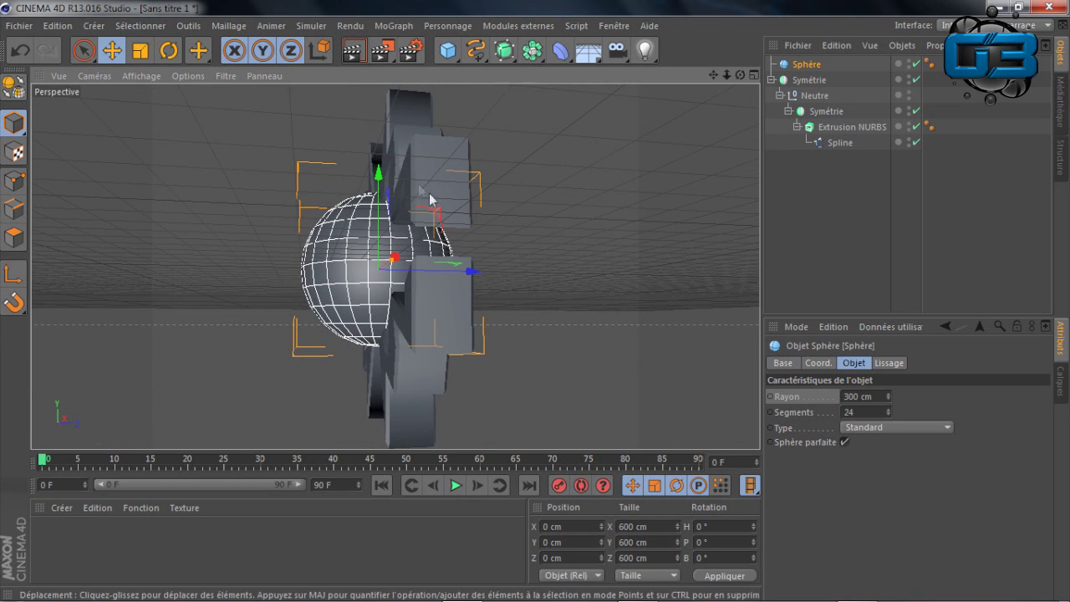
{"action": "left_click", "coordinate": [754, 75]}
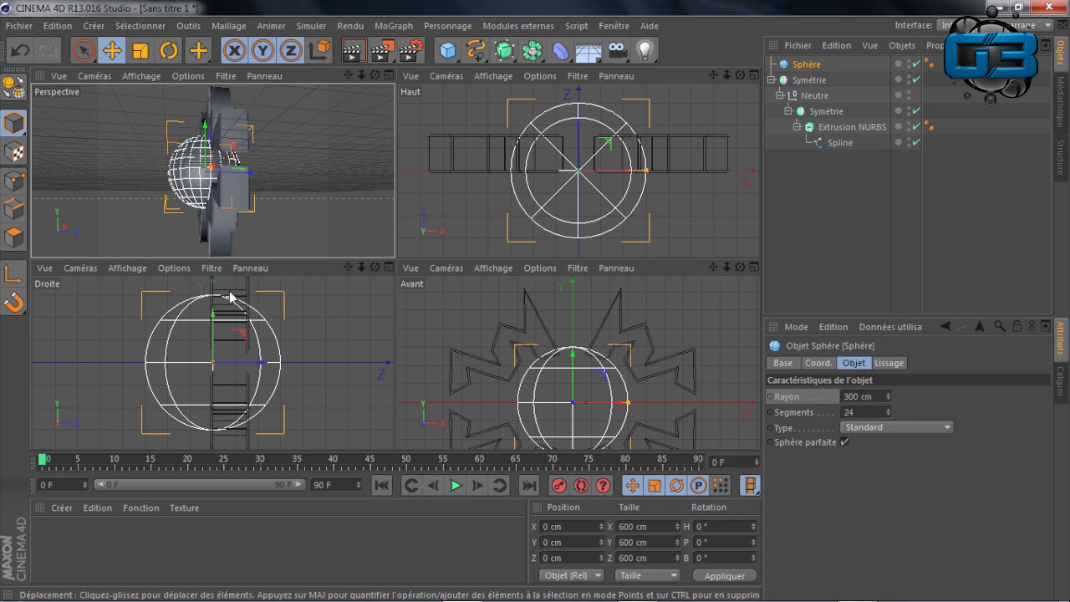
{"action": "left_click_drag", "start_coordinate": [262, 365], "coordinate": [280, 369]}
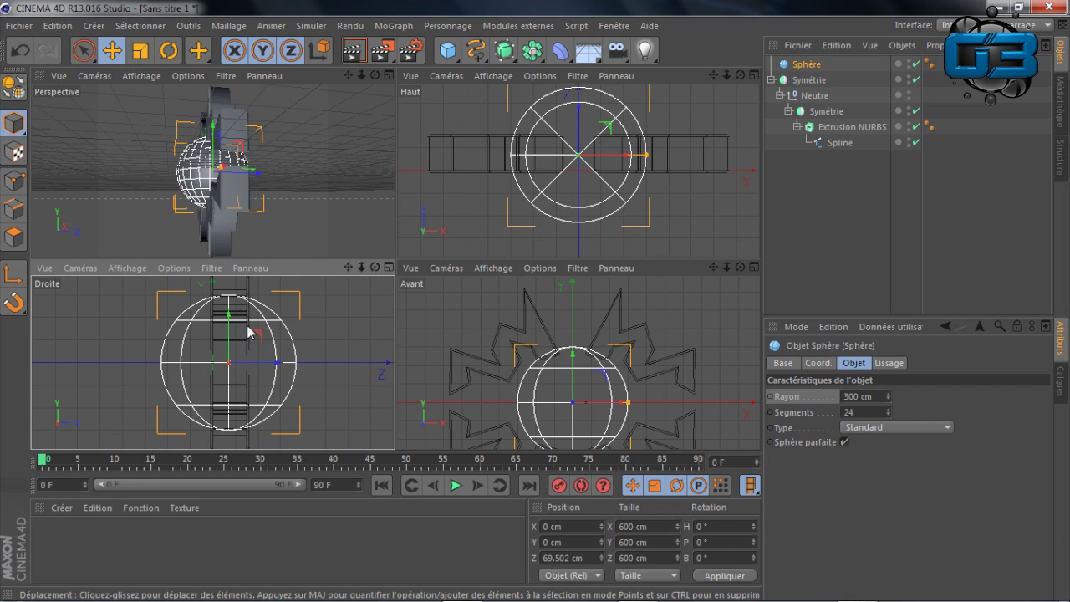
{"action": "left_click_drag", "start_coordinate": [278, 366], "coordinate": [280, 364]}
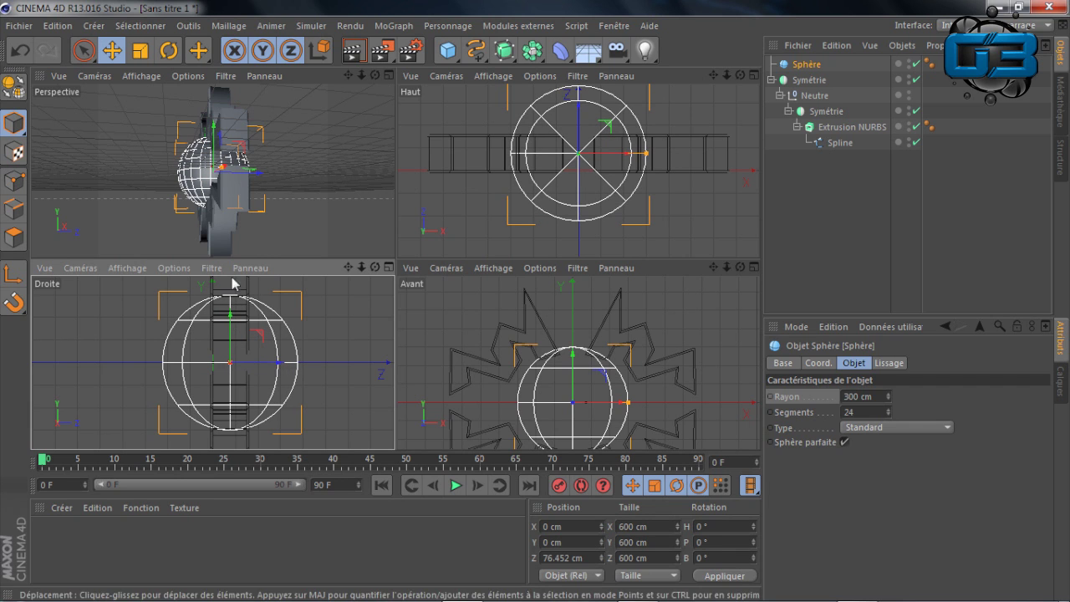
{"action": "left_click", "coordinate": [389, 76]}
{"action": "left_click_drag", "start_coordinate": [739, 75], "coordinate": [790, 77]}
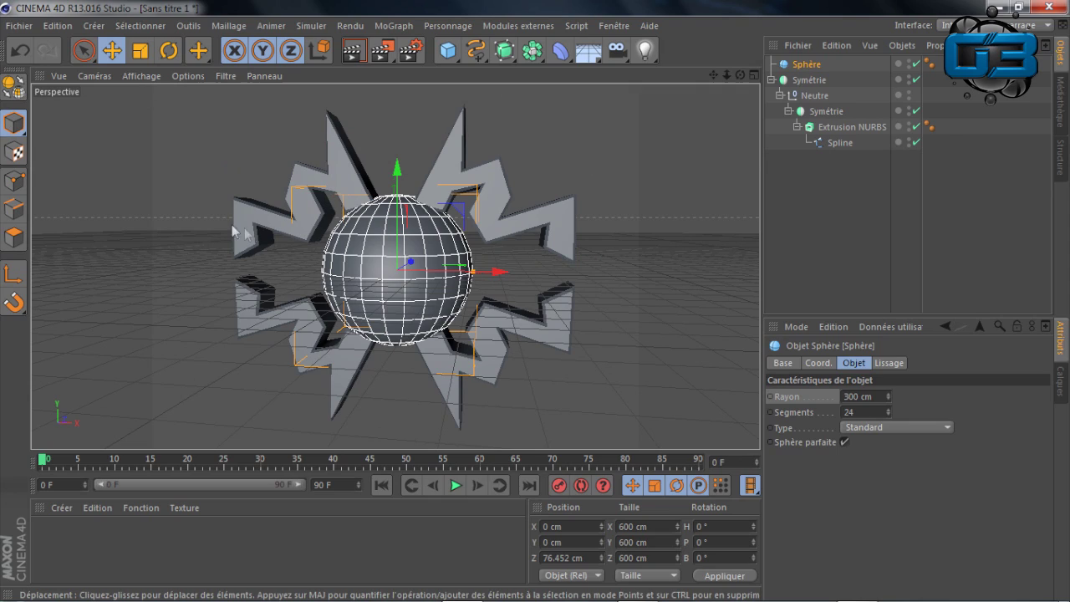
{"action": "left_click_drag", "start_coordinate": [740, 76], "coordinate": [309, 94]}
{"action": "left_click", "coordinate": [355, 50]}
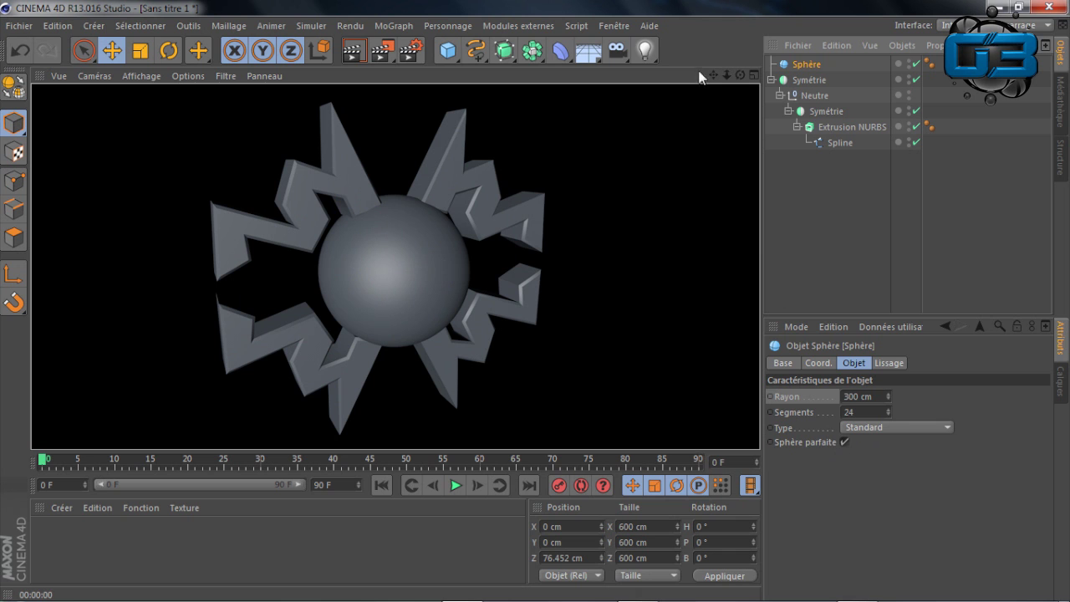
- Set the sphere's segments to 80 and render the view
{"action": "left_click_drag", "start_coordinate": [740, 75], "coordinate": [682, 79]}
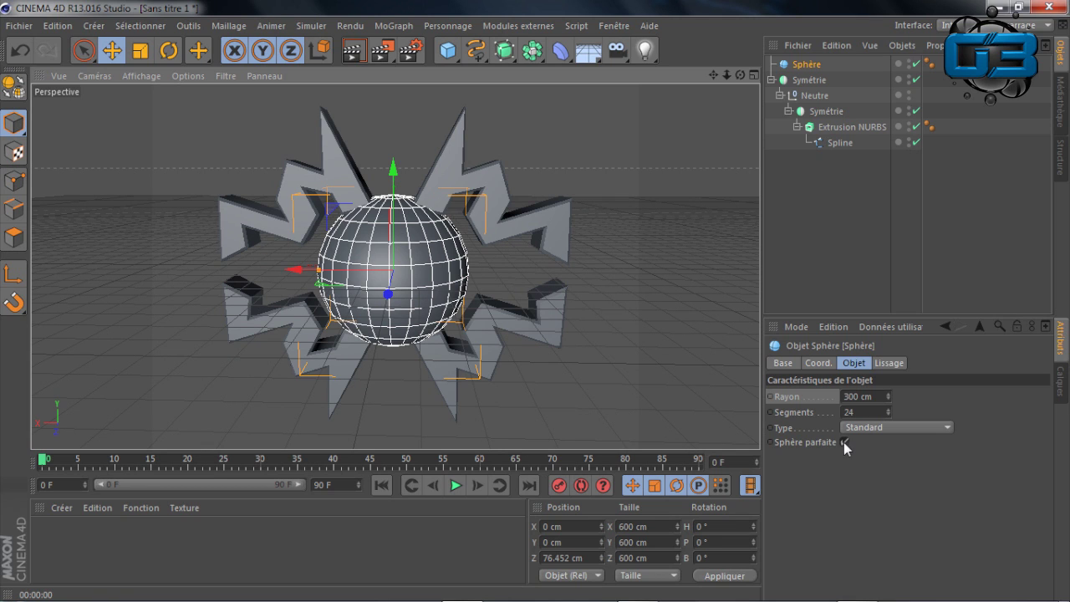
{"action": "left_click", "coordinate": [820, 413]}
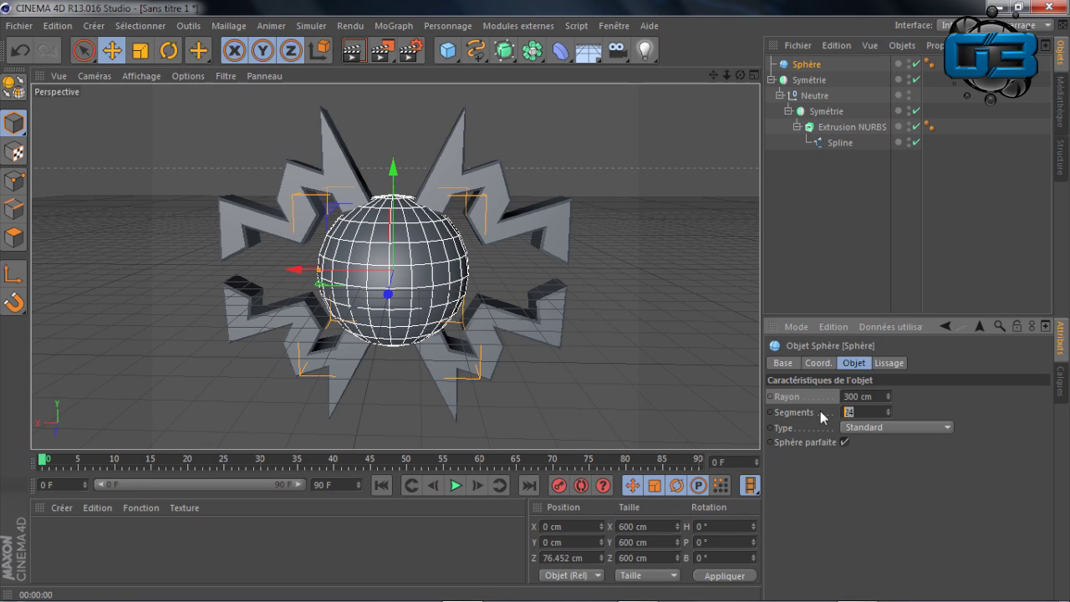
{"action": "type", "text": "80"}
{"action": "key", "text": "Return"}
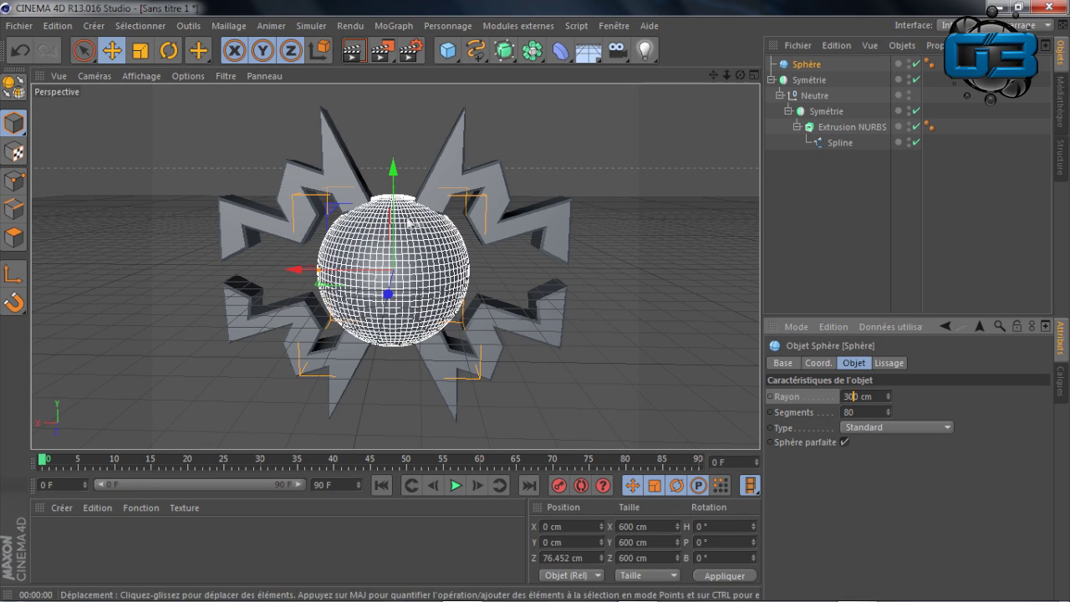
{"action": "left_click", "coordinate": [353, 51]}
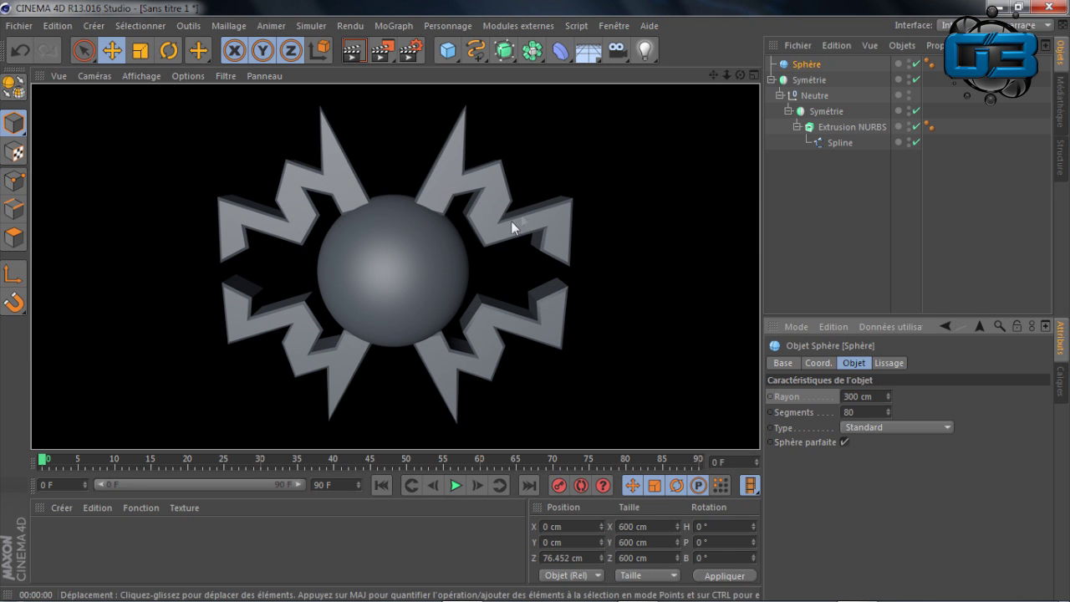
- Set the central sphere's radius to 315 cm so it meets the inner ends of the zigzag shapes
{"action": "scroll", "coordinate": [377, 262], "scroll_direction": "up", "scroll_amount": 8}
{"action": "mouse_move", "coordinate": [714, 74]}
{"action": "left_mouse_down"}
{"action": "mouse_move", "coordinate": [607, 196]}
{"action": "mouse_move", "coordinate": [540, 215]}
{"action": "mouse_move", "coordinate": [523, 236]}
{"action": "left_mouse_up"}
{"action": "left_click", "coordinate": [603, 105]}
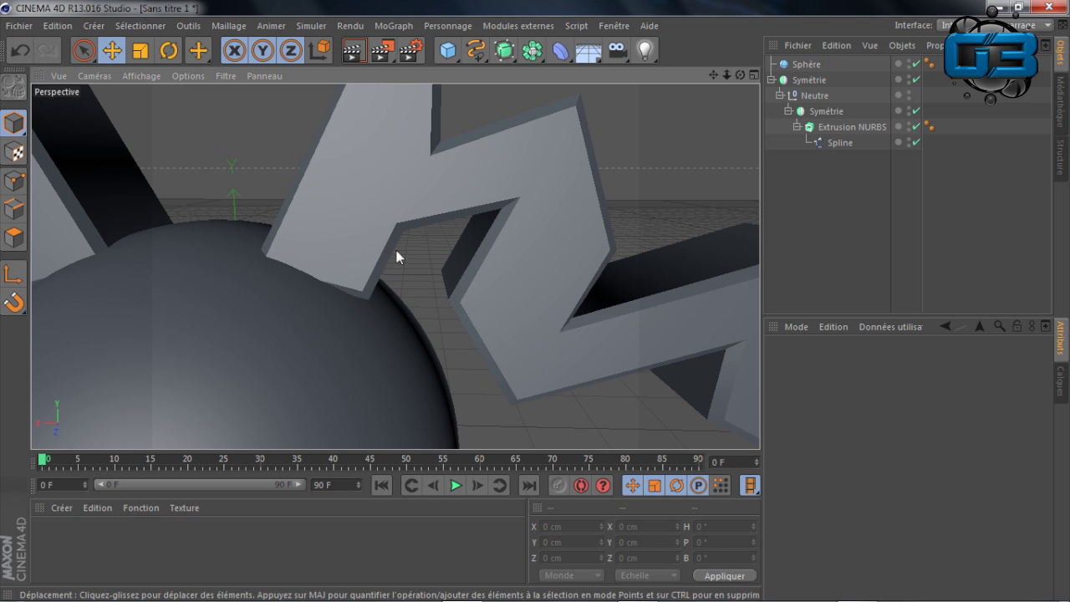
{"action": "left_click", "coordinate": [331, 343]}
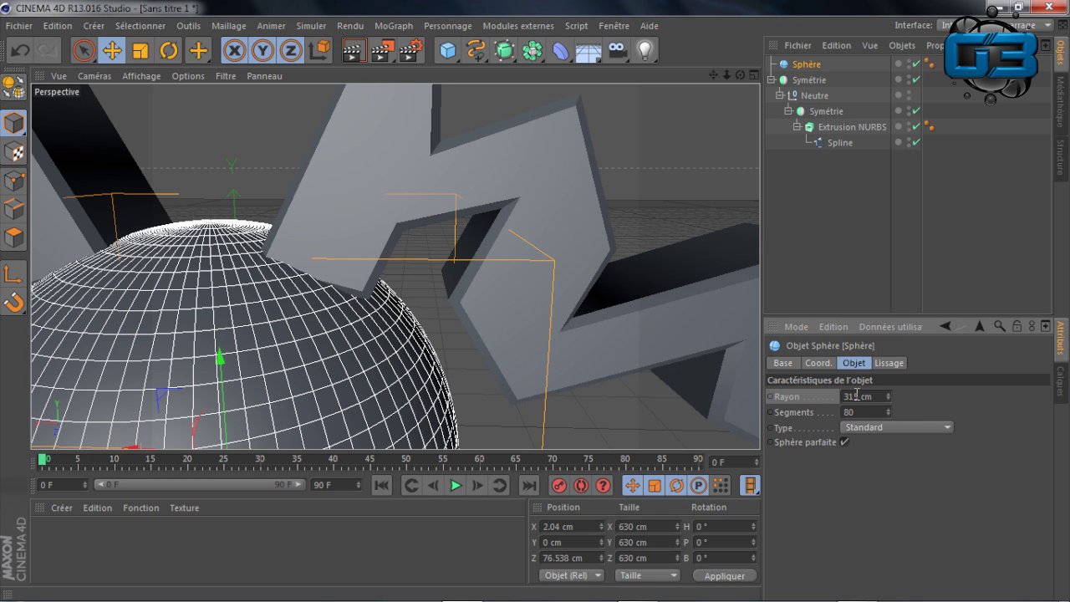
{"action": "key", "text": "Return"}
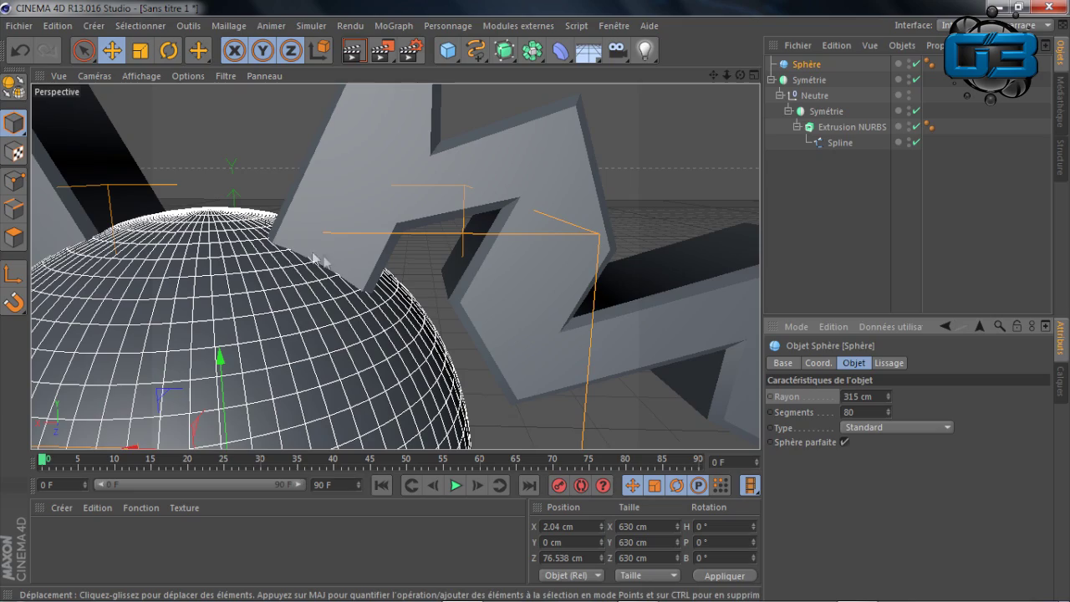
{"action": "scroll", "coordinate": [323, 214], "scroll_direction": "down", "scroll_amount": 10}
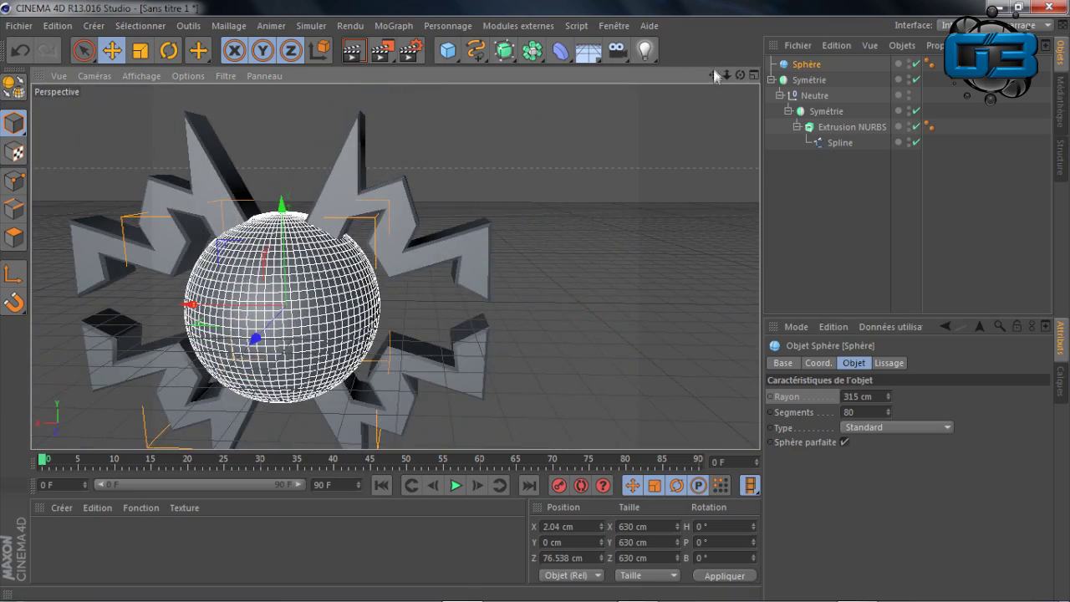
{"action": "scroll", "coordinate": [396, 267], "scroll_direction": "down", "scroll_amount": 3}
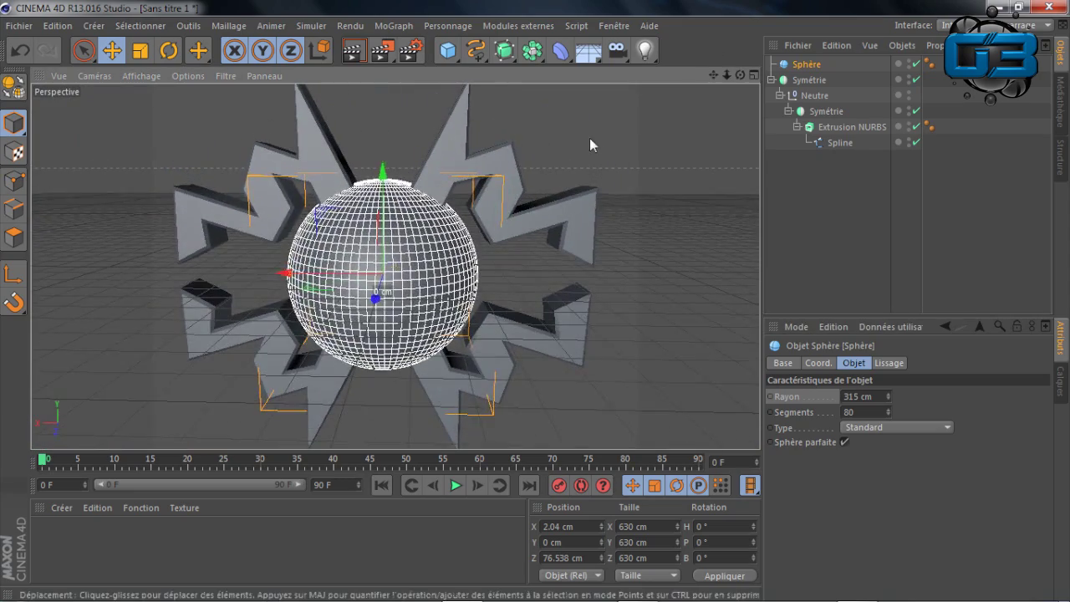
{"action": "left_click", "coordinate": [588, 138]}
{"action": "key", "text": "v"}
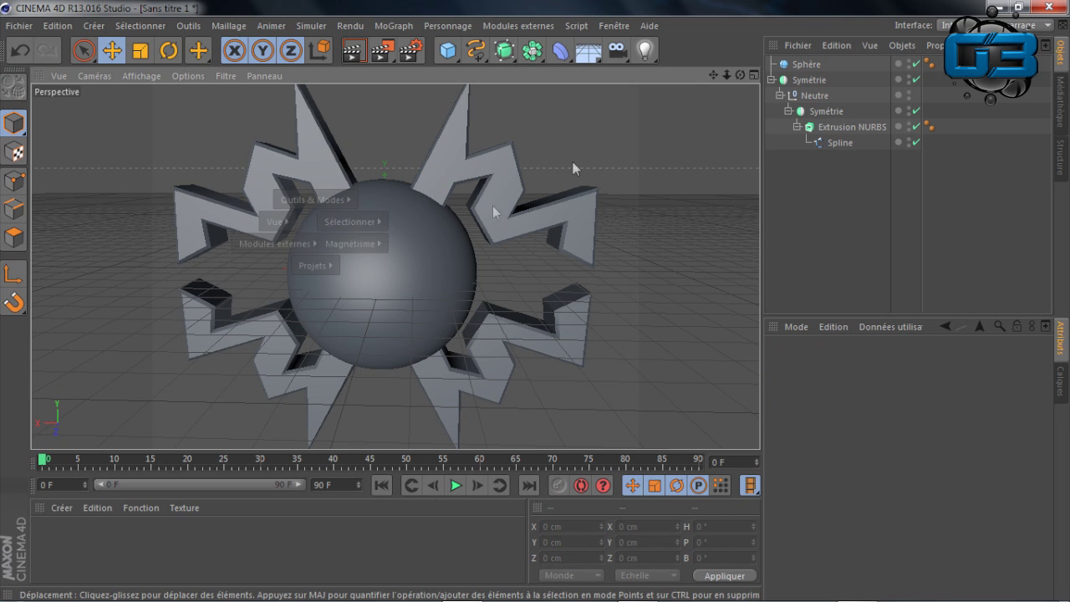
- Duplicate the central sphere and set the copy's radius to 100 cm
{"action": "mouse_move", "coordinate": [740, 74]}
{"action": "left_mouse_down"}
{"action": "mouse_move", "coordinate": [673, 78]}
{"action": "mouse_move", "coordinate": [736, 77]}
{"action": "mouse_move", "coordinate": [710, 79]}
{"action": "mouse_move", "coordinate": [735, 77]}
{"action": "mouse_move", "coordinate": [707, 92]}
{"action": "mouse_move", "coordinate": [744, 80]}
{"action": "mouse_move", "coordinate": [354, 165]}
{"action": "left_mouse_up"}
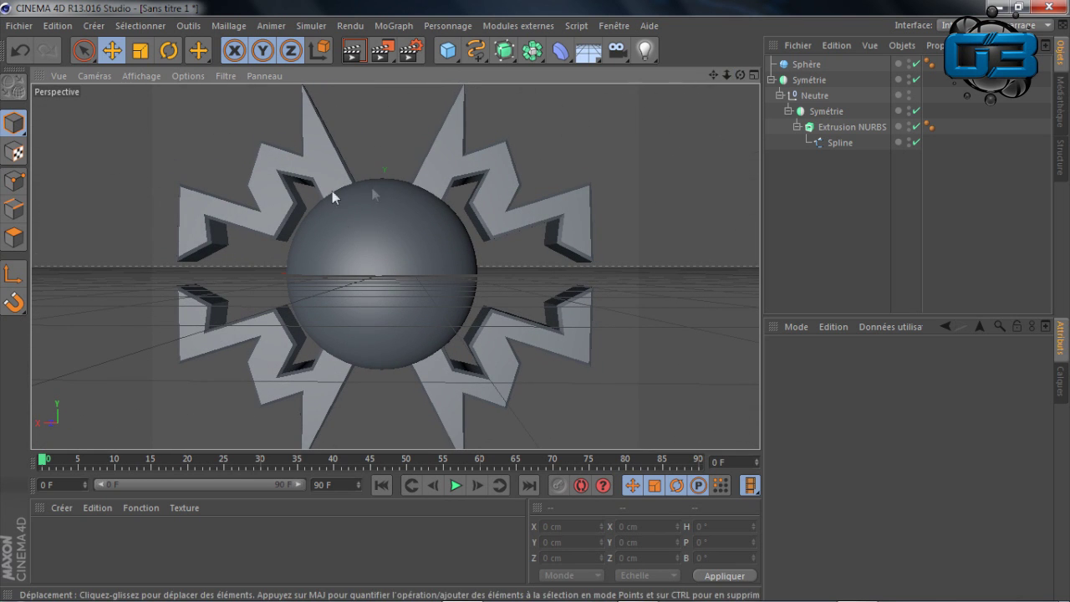
{"action": "left_click", "coordinate": [817, 68]}
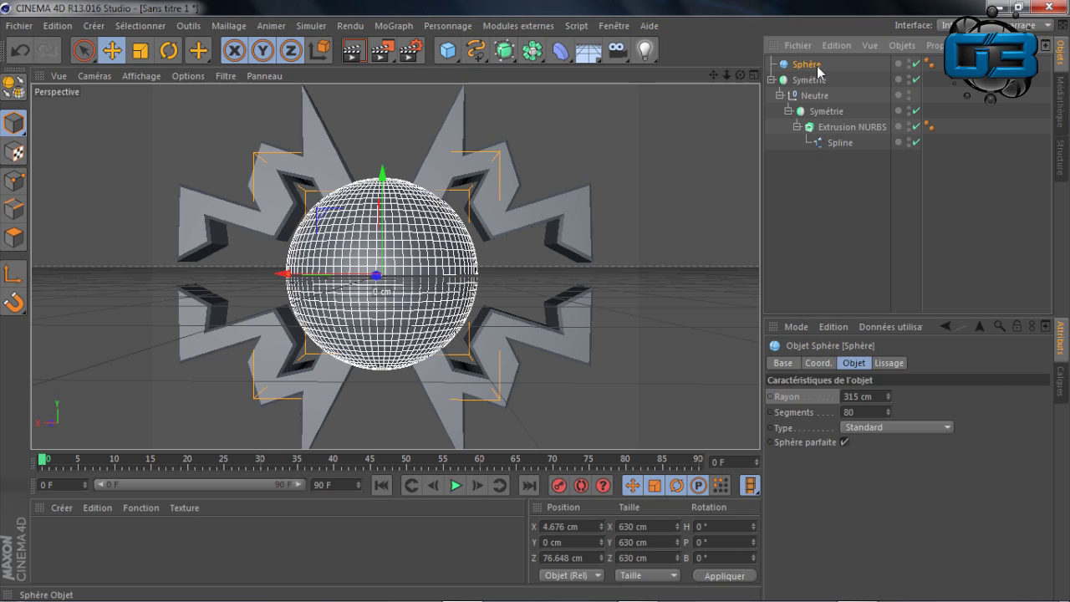
{"action": "key", "text": "ctrl+c"}
{"action": "key", "text": "ctrl+v"}
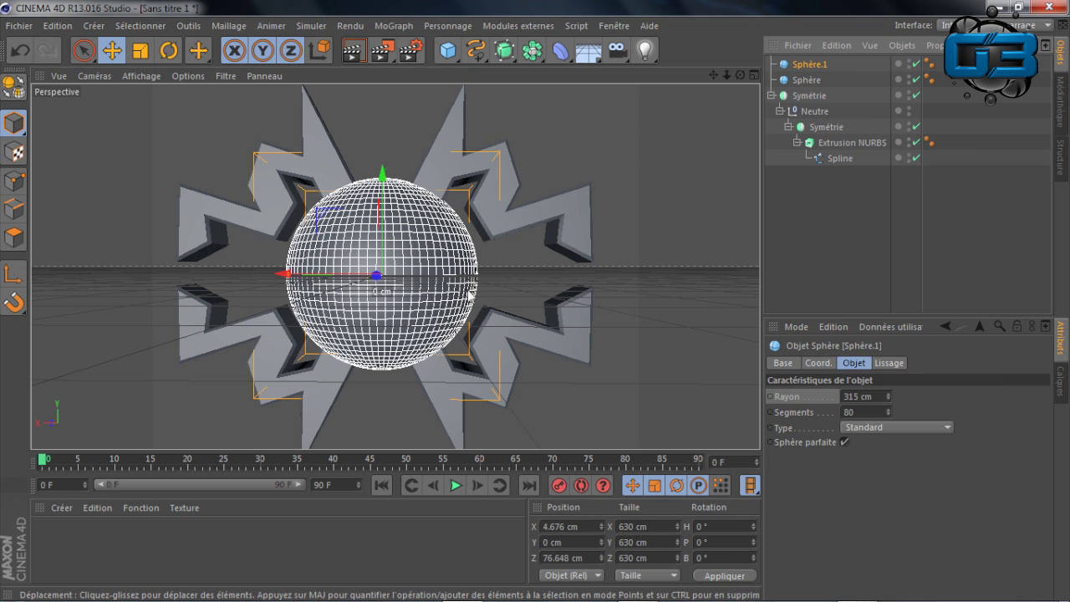
{"action": "left_click", "coordinate": [15, 125]}
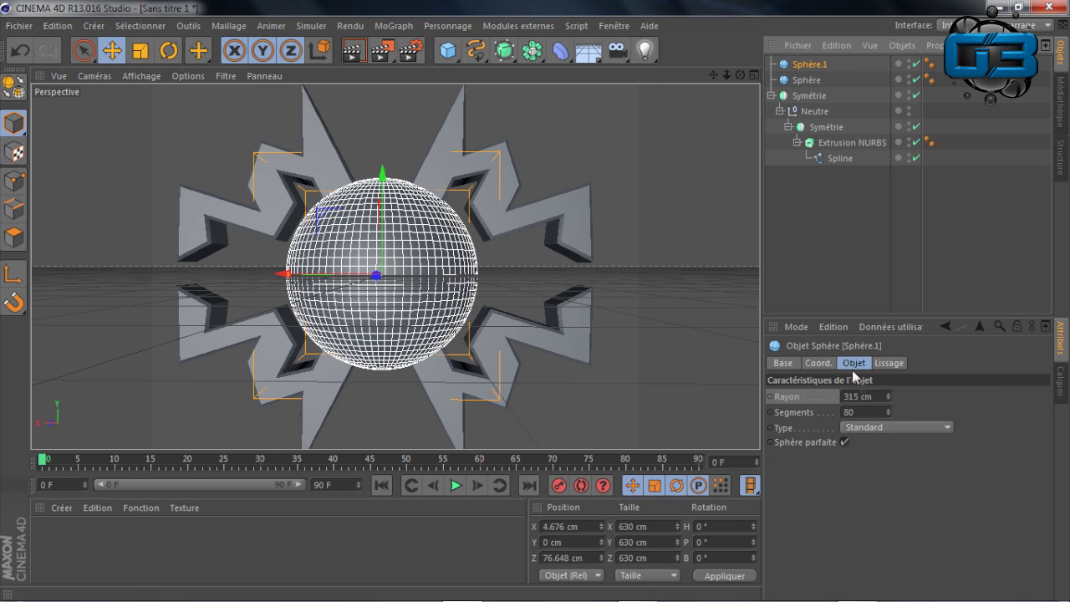
{"action": "left_click_drag", "start_coordinate": [862, 396], "coordinate": [791, 399]}
{"action": "type", "text": "10"}
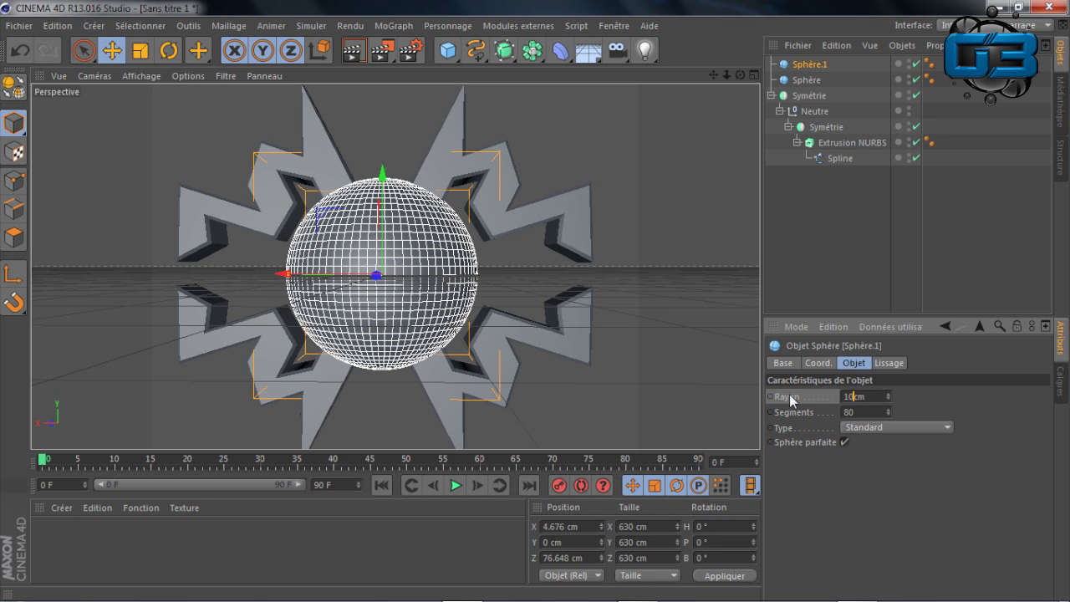
{"action": "type", "text": "0"}
{"action": "key", "text": "Return"}
- Place the 100 cm sphere beside the central sphere along X, with a copy on the opposite side, one of them at about X -463 cm
{"action": "left_click_drag", "start_coordinate": [283, 276], "coordinate": [423, 284]}
{"action": "key", "text": "ctrl+v"}
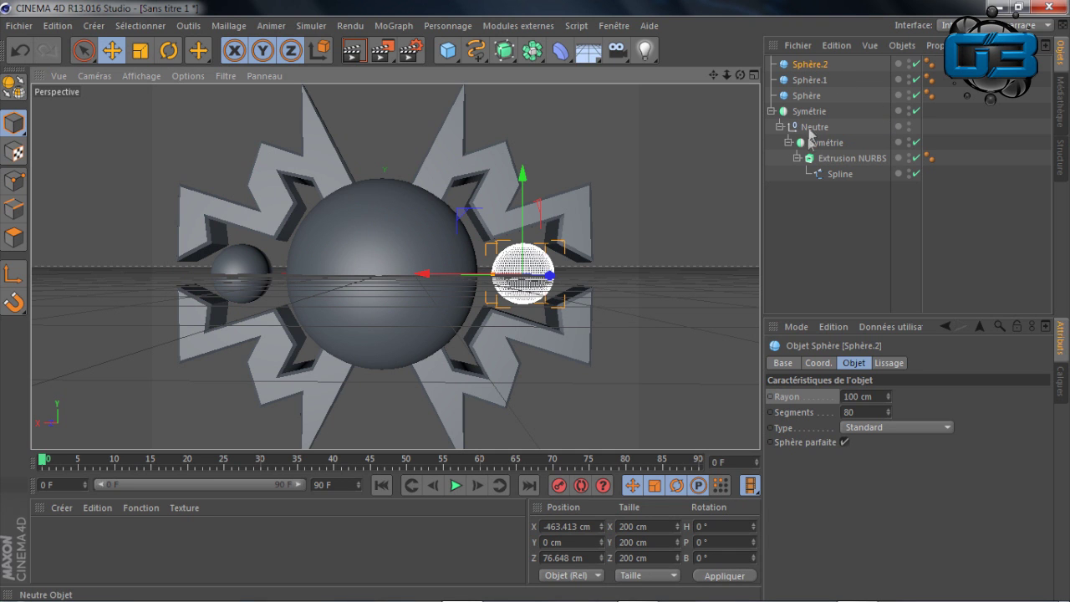
{"action": "mouse_move", "coordinate": [739, 74]}
{"action": "left_mouse_down"}
{"action": "mouse_move", "coordinate": [720, 76]}
{"action": "mouse_move", "coordinate": [730, 77]}
{"action": "left_mouse_up"}
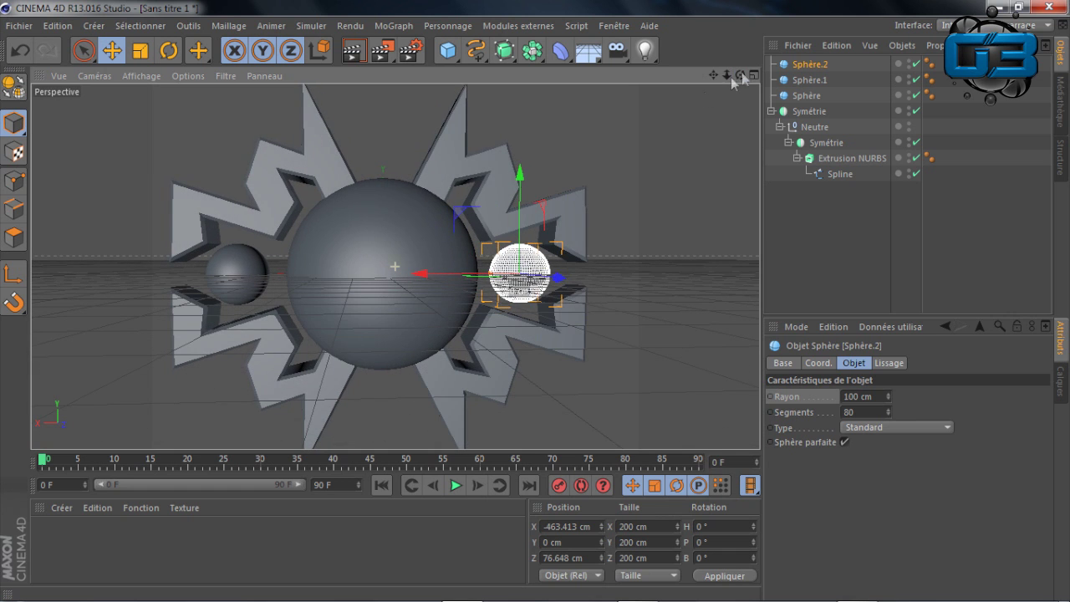
- Duplicate the central sphere, raise the copy to about Y 516 cm and set its radius to 90 cm
{"action": "left_click", "coordinate": [399, 212]}
{"action": "key", "text": "ctrl+c"}
{"action": "key", "text": "ctrl+v"}
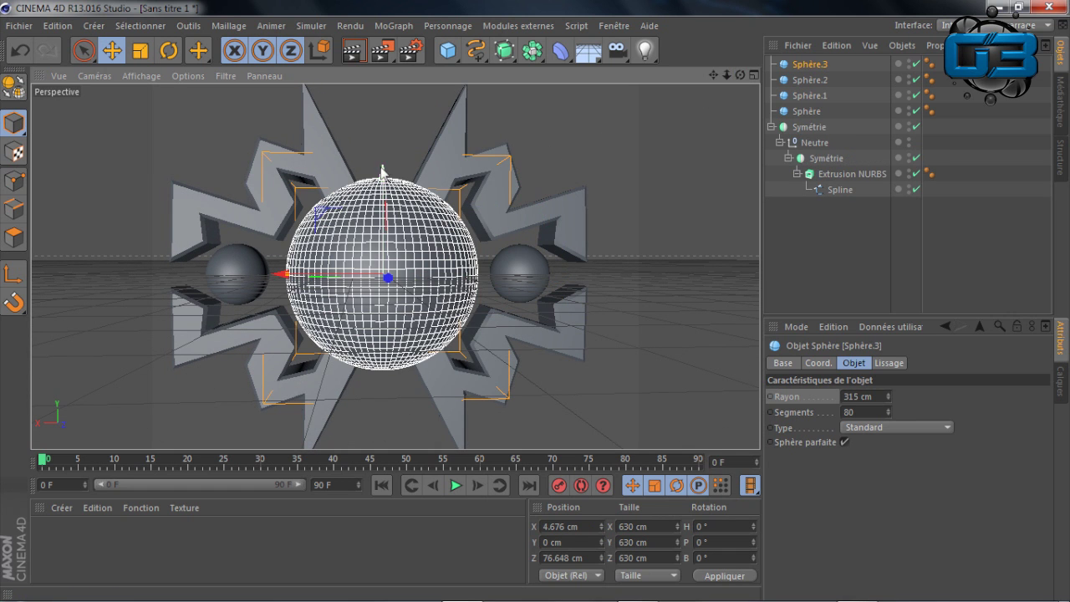
{"action": "left_click_drag", "start_coordinate": [384, 188], "coordinate": [384, 17]}
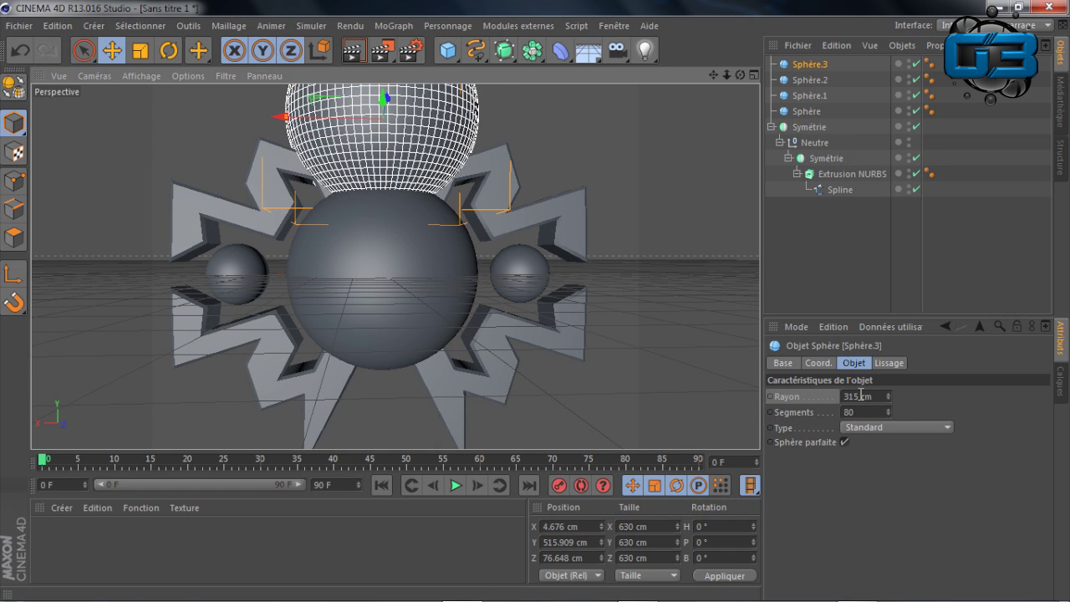
{"action": "left_click_drag", "start_coordinate": [861, 395], "coordinate": [800, 396]}
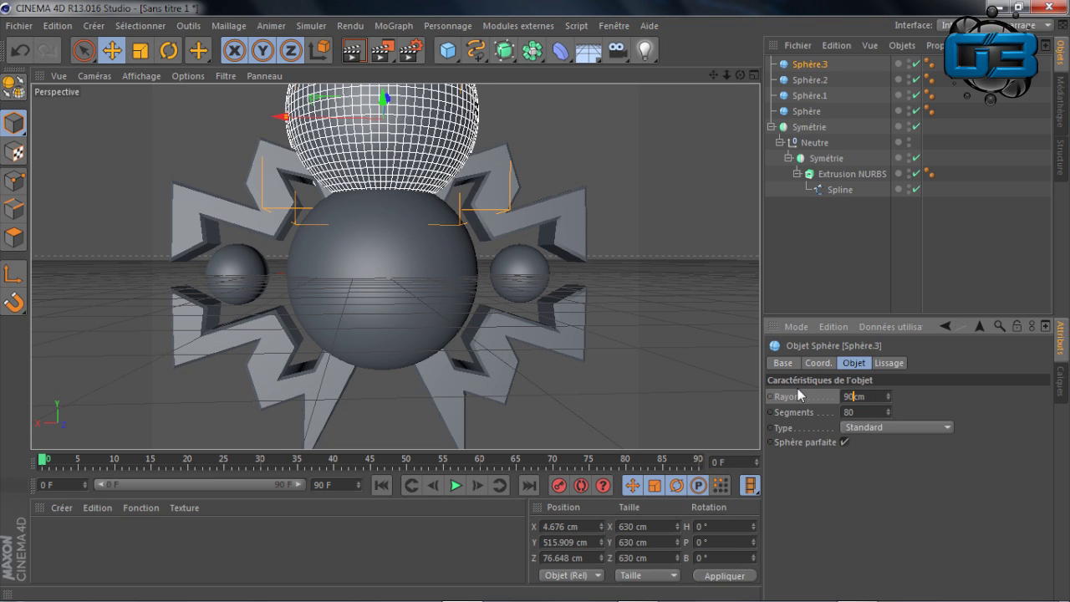
{"action": "type", "text": "90"}
{"action": "key", "text": "Return"}
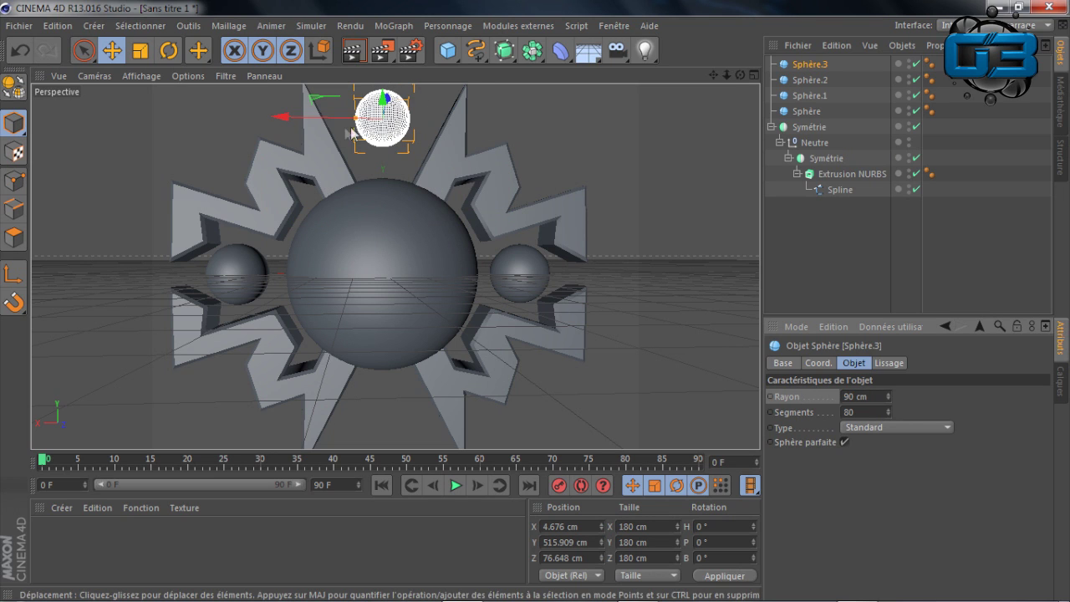
- Duplicate the 90 cm sphere and move the copy below the central sphere to about Y -459 cm
{"action": "left_click_drag", "start_coordinate": [393, 121], "coordinate": [352, 277], "text": "ctrl"}
{"action": "key", "text": "ctrl+z"}
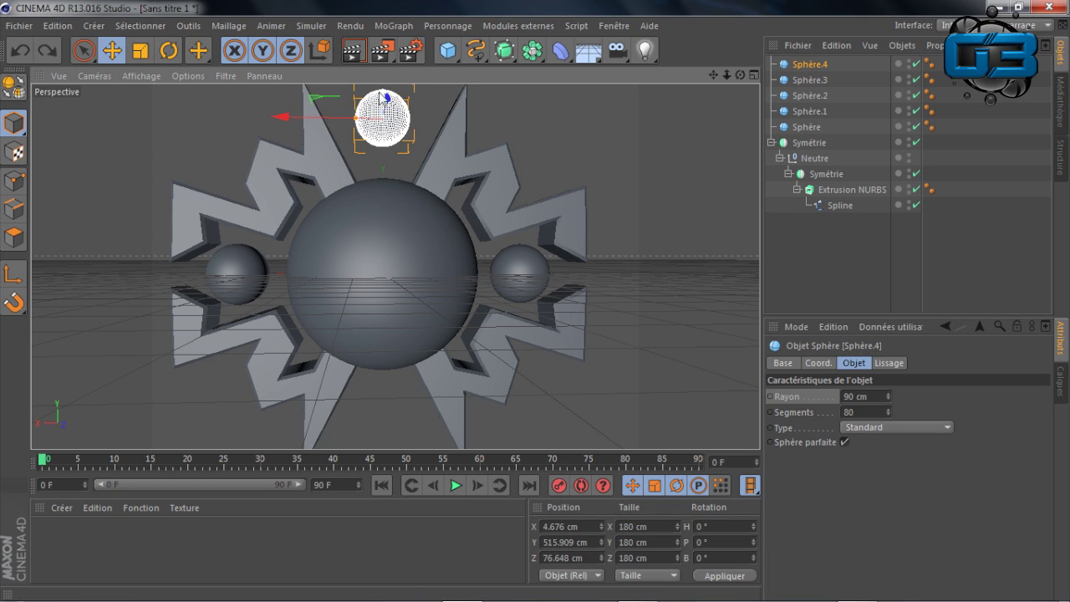
{"action": "left_click_drag", "start_coordinate": [386, 98], "coordinate": [387, 387]}
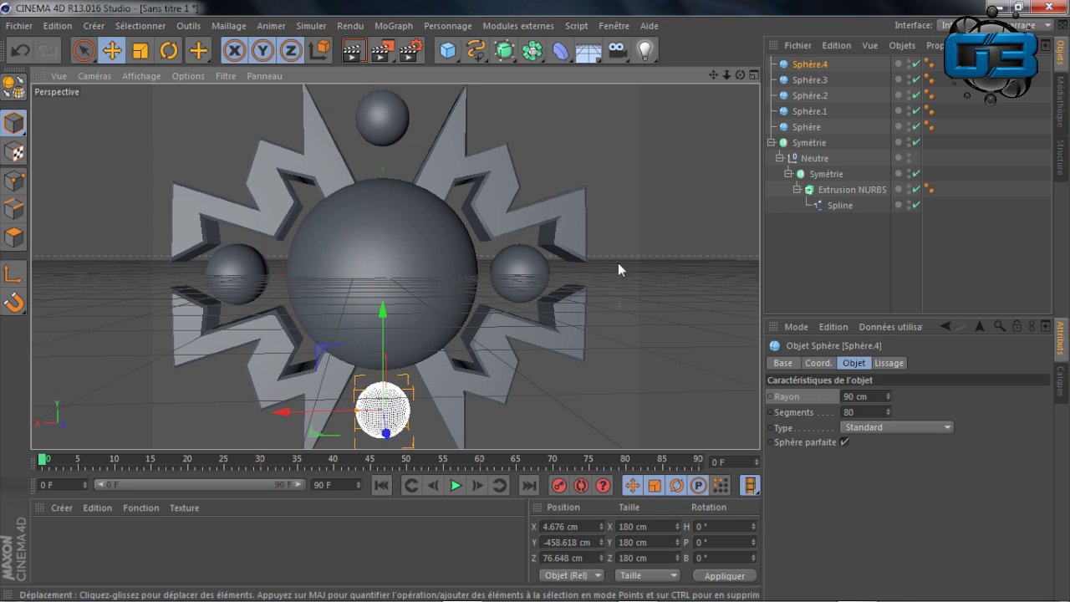
- Examine the emblem and its spheres from different angles in the perspective and front views
{"action": "left_click", "coordinate": [617, 267]}
{"action": "left_click_drag", "start_coordinate": [741, 76], "coordinate": [503, 362]}
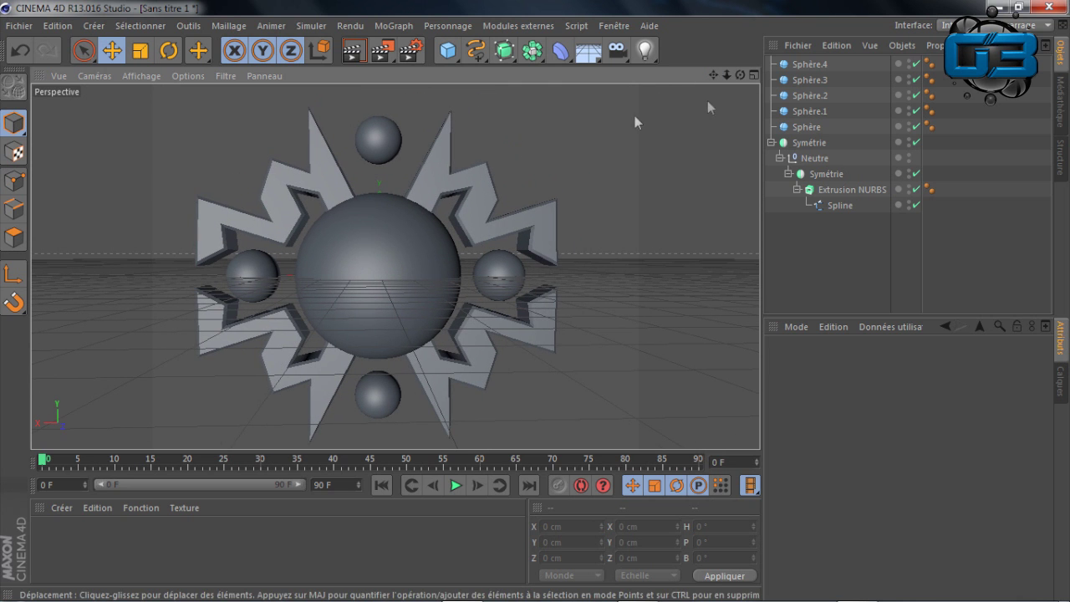
{"action": "left_click_drag", "start_coordinate": [740, 76], "coordinate": [128, 118]}
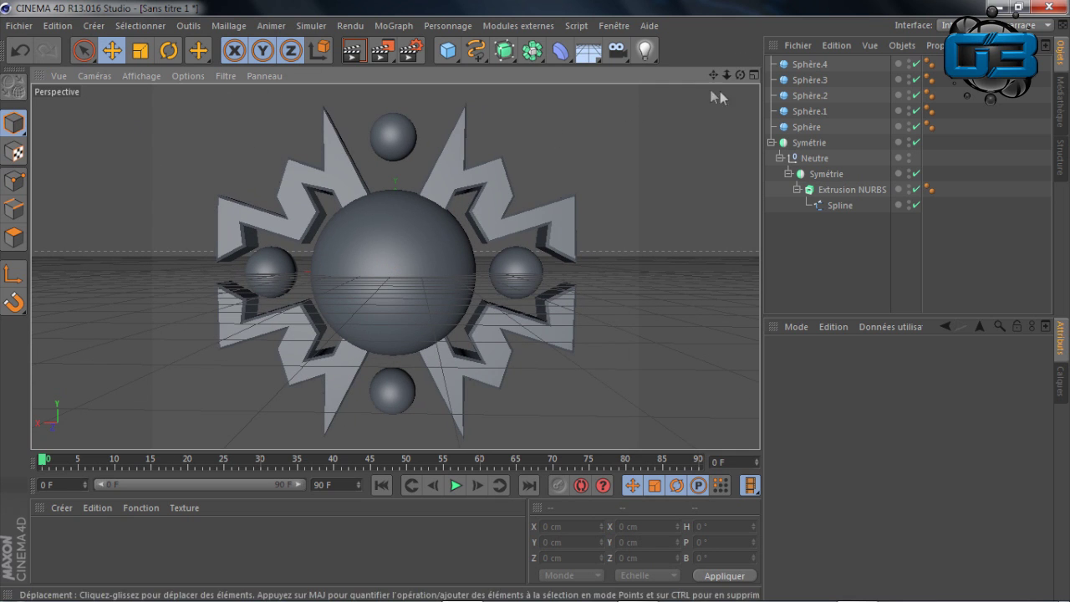
{"action": "left_click", "coordinate": [754, 75]}
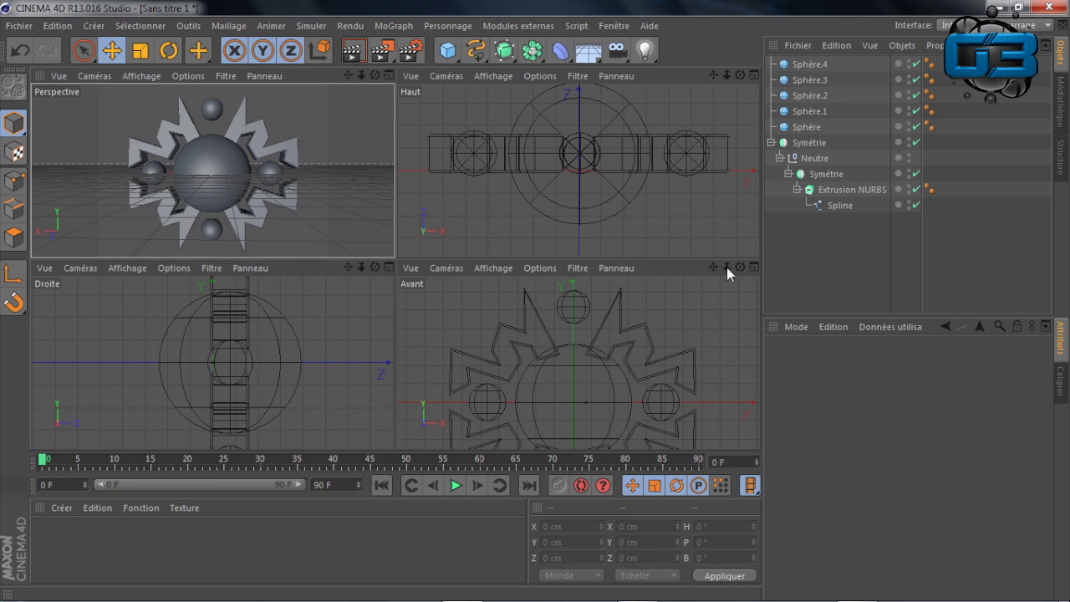
{"action": "left_click", "coordinate": [752, 267]}
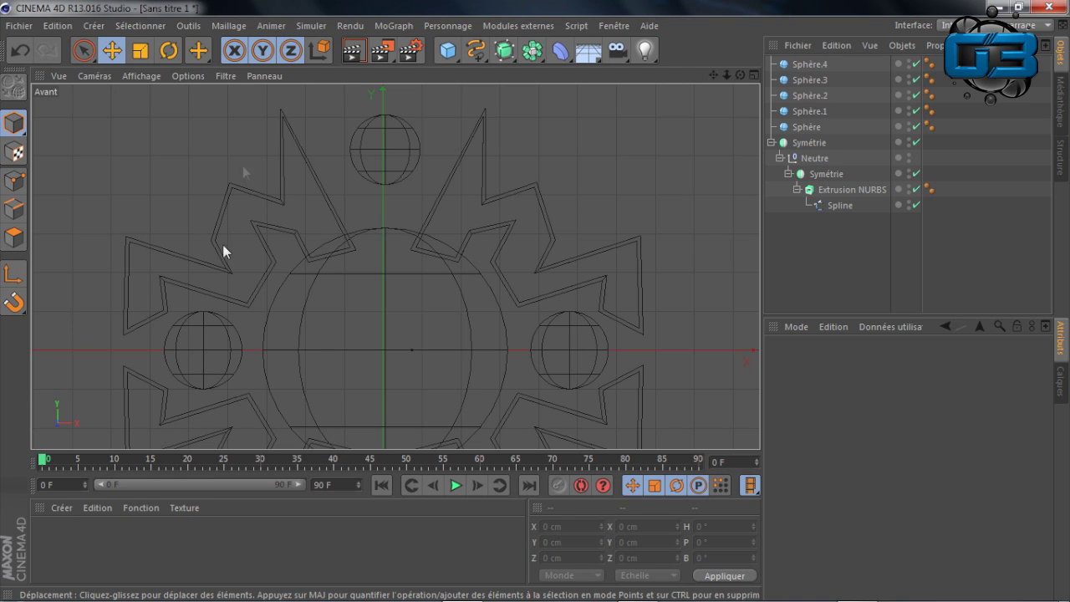
{"action": "right_click", "coordinate": [507, 149]}
{"action": "left_click", "coordinate": [646, 126]}
{"action": "left_click", "coordinate": [755, 77]}
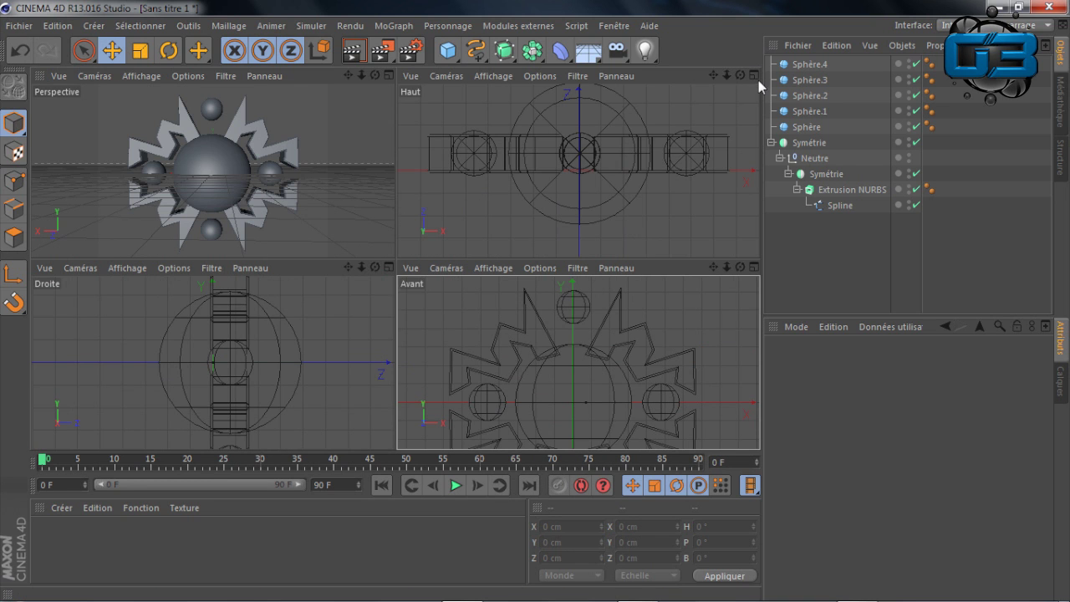
{"action": "left_click", "coordinate": [388, 76]}
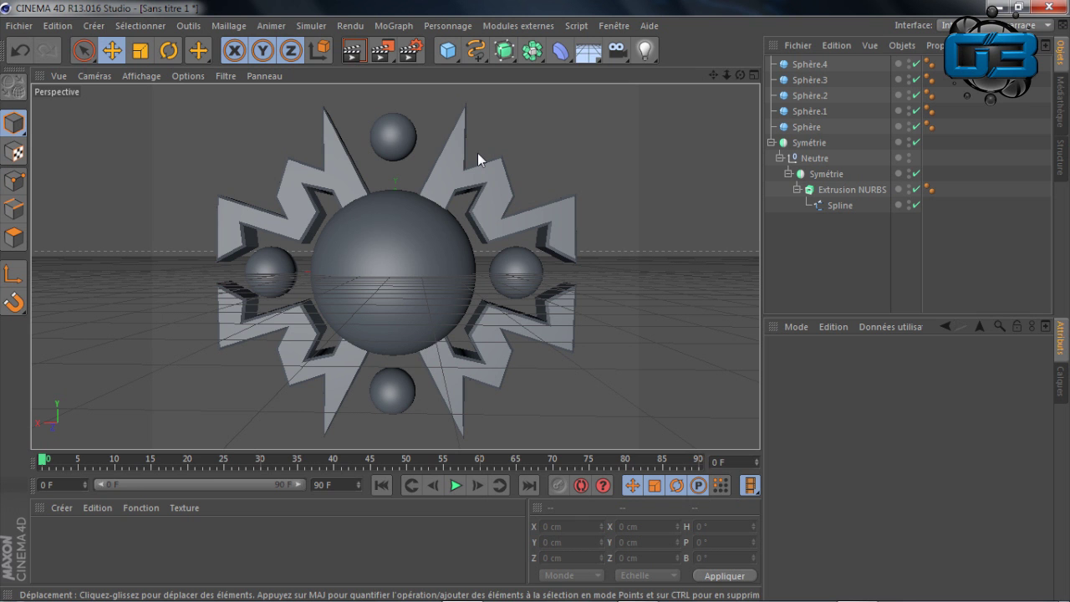
{"action": "left_click_drag", "start_coordinate": [740, 76], "coordinate": [394, 267]}
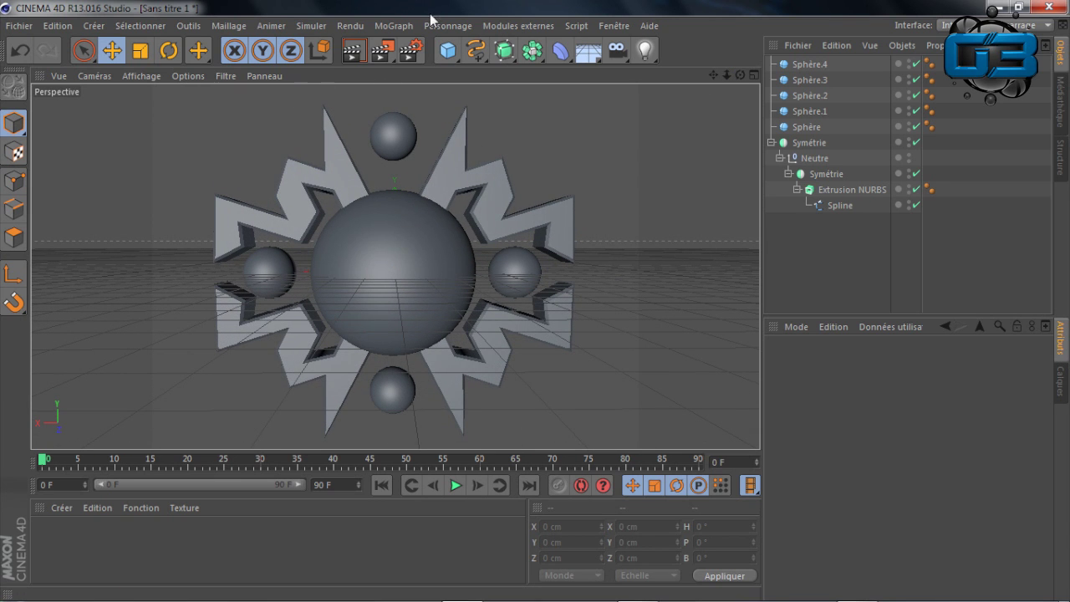
- Add a torus around the emblem with orientation +Z, a ring radius of about 595 cm and a pipe radius of about 50 cm
{"action": "left_click", "coordinate": [447, 52]}
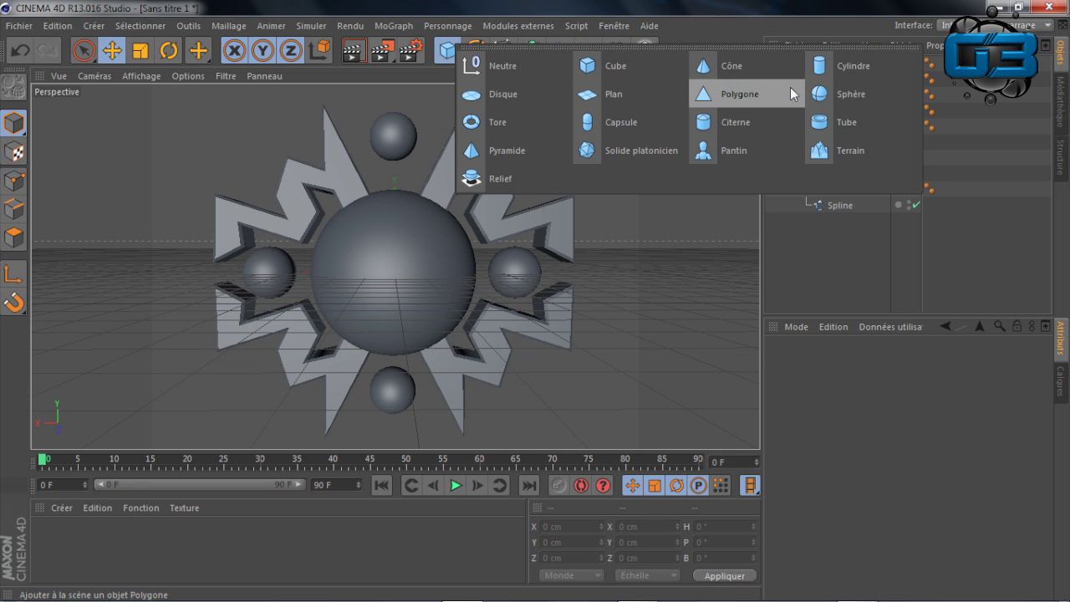
{"action": "left_click", "coordinate": [533, 119]}
{"action": "left_click", "coordinate": [893, 458]}
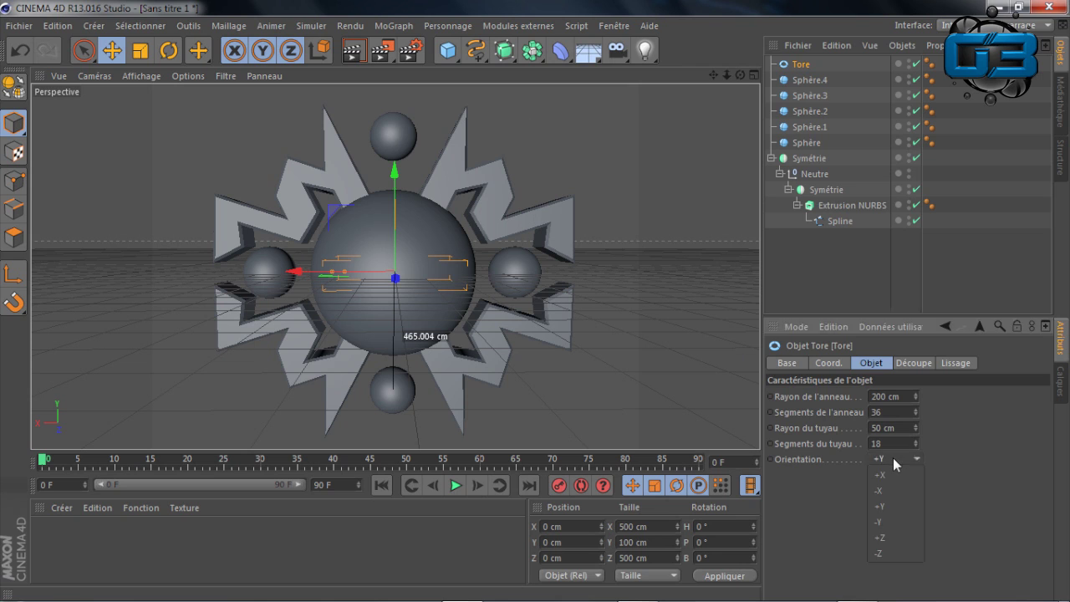
{"action": "left_click", "coordinate": [878, 536]}
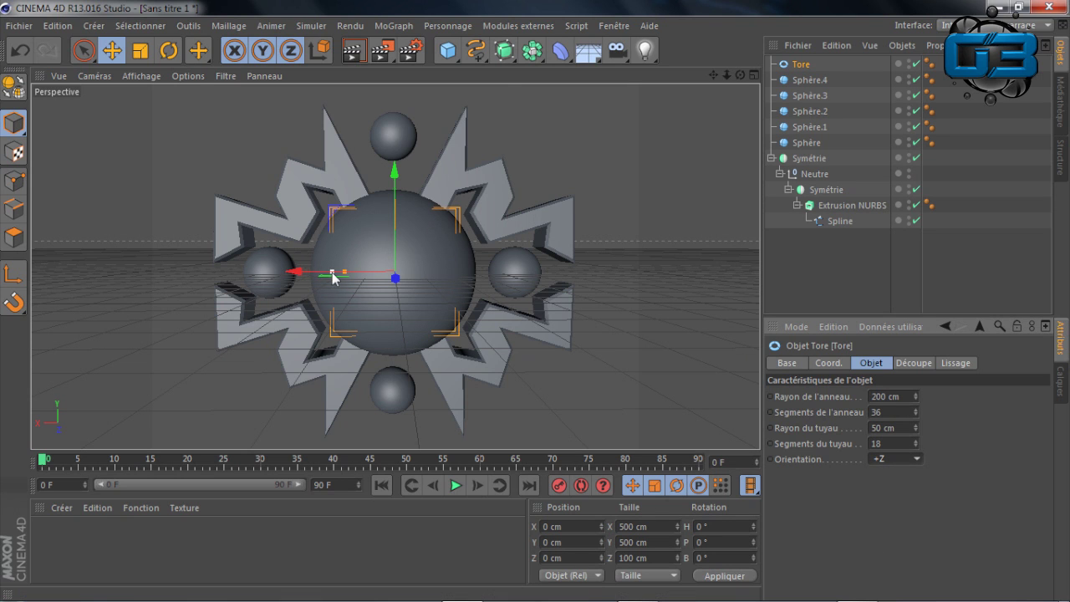
{"action": "left_click_drag", "start_coordinate": [311, 270], "coordinate": [280, 276]}
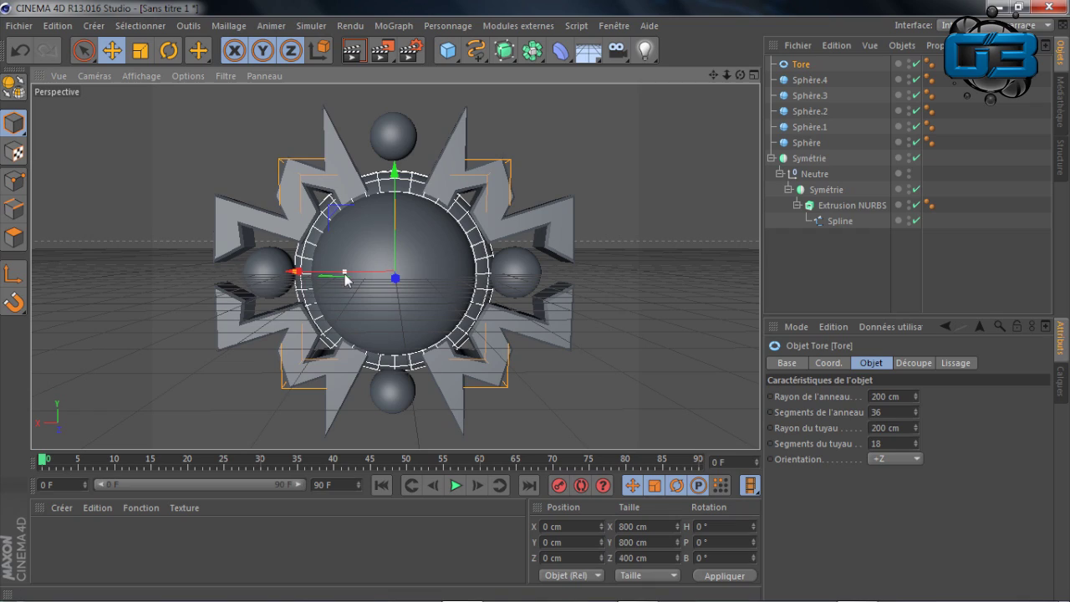
{"action": "left_click_drag", "start_coordinate": [344, 272], "coordinate": [235, 271]}
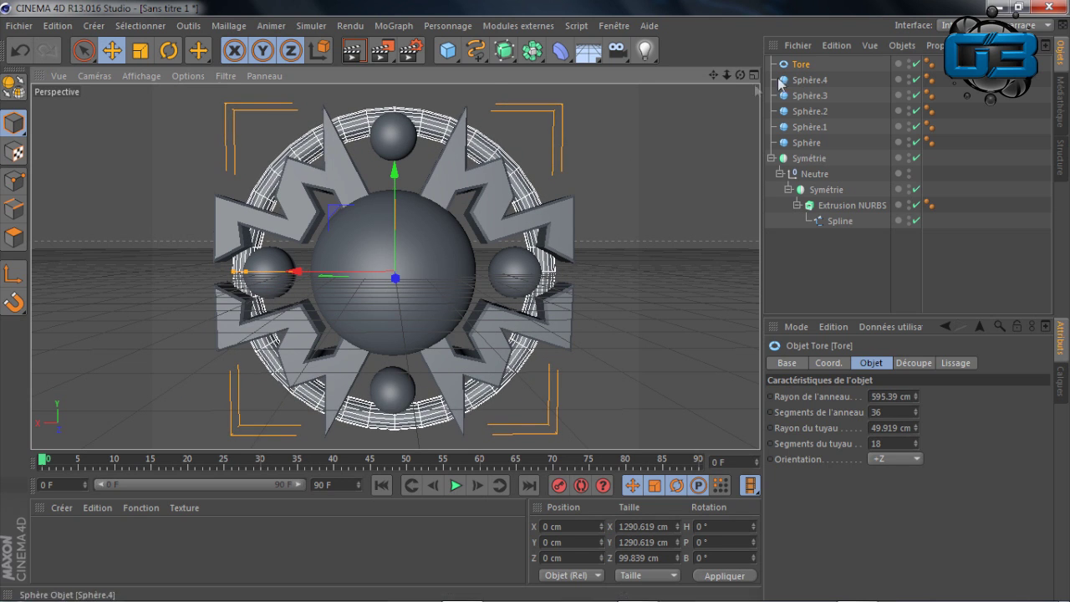
- Move the torus along Z to about 72 cm so it sits within the emblem's thickness, and render a preview
{"action": "left_click_drag", "start_coordinate": [740, 77], "coordinate": [292, 279]}
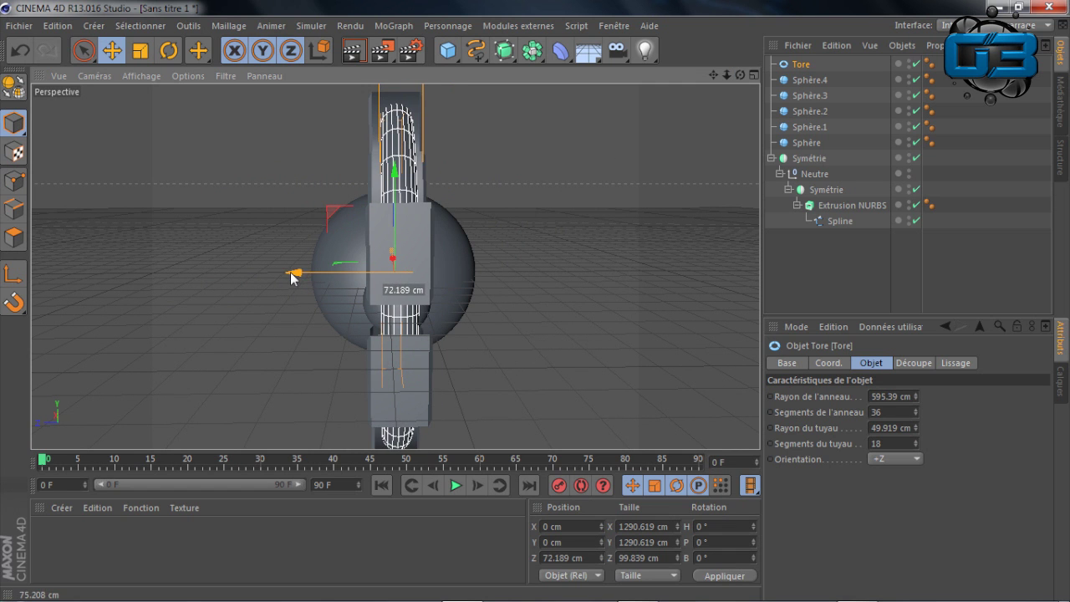
{"action": "left_click_drag", "start_coordinate": [740, 75], "coordinate": [510, 259]}
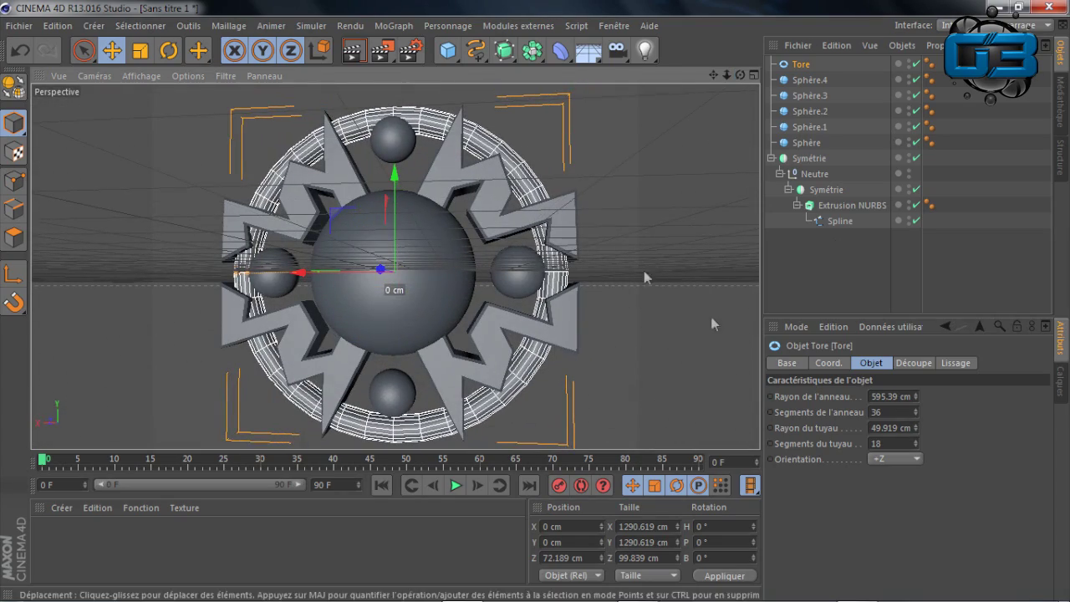
{"action": "left_click", "coordinate": [354, 50]}
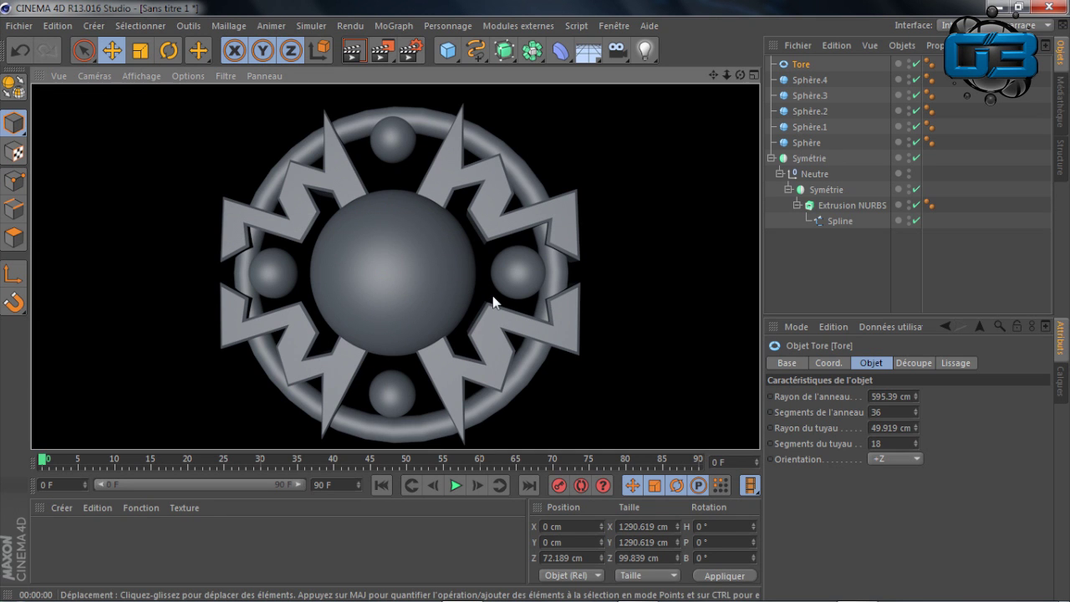
{"action": "left_click", "coordinate": [741, 75]}
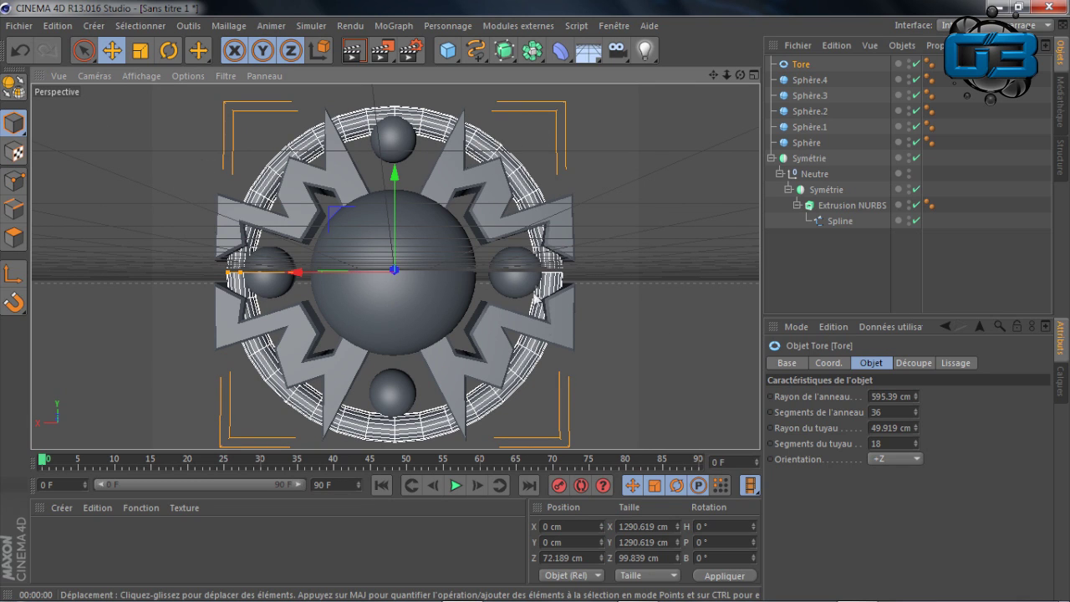
- Smooth the torus with 80 ring segments and 30 pipe segments, and render the view to check it
{"action": "double_click", "coordinate": [891, 411]}
{"action": "type", "text": "80"}
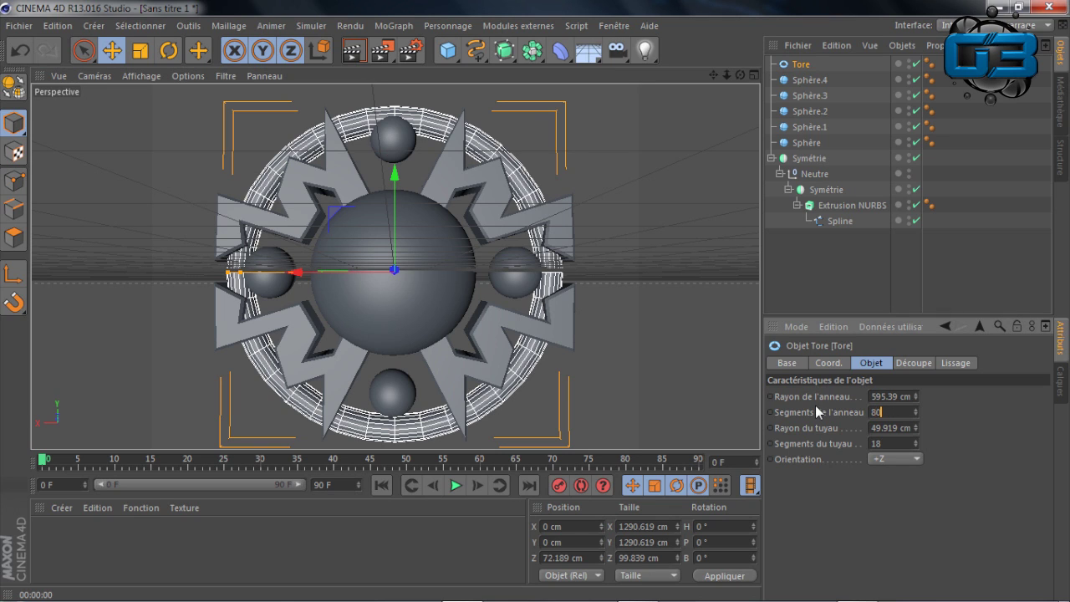
{"action": "left_click", "coordinate": [871, 443]}
{"action": "type", "text": "30"}
{"action": "key", "text": "Return"}
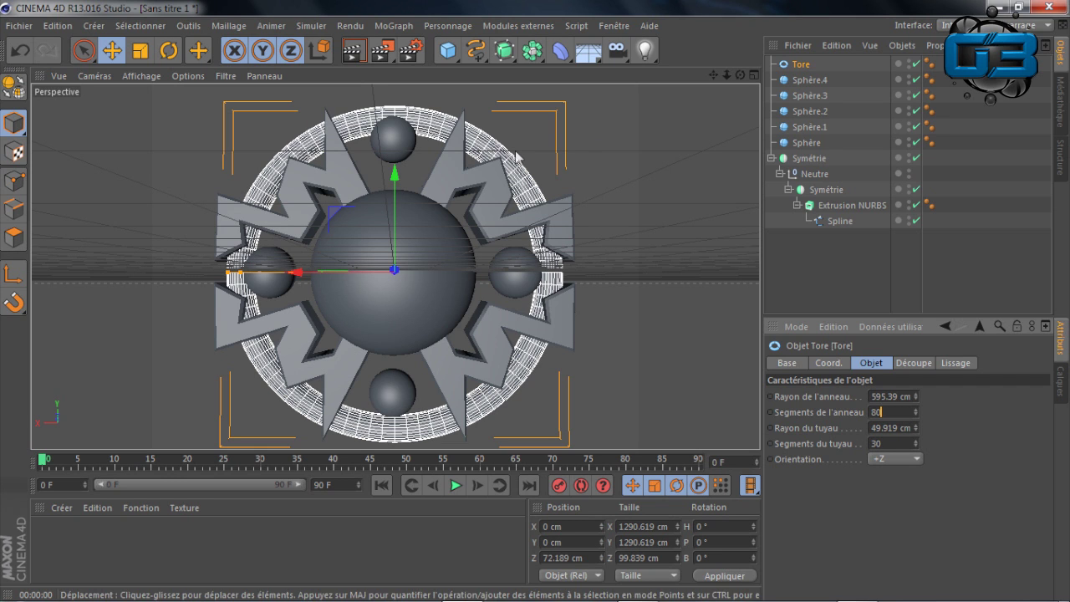
{"action": "left_click", "coordinate": [354, 50]}
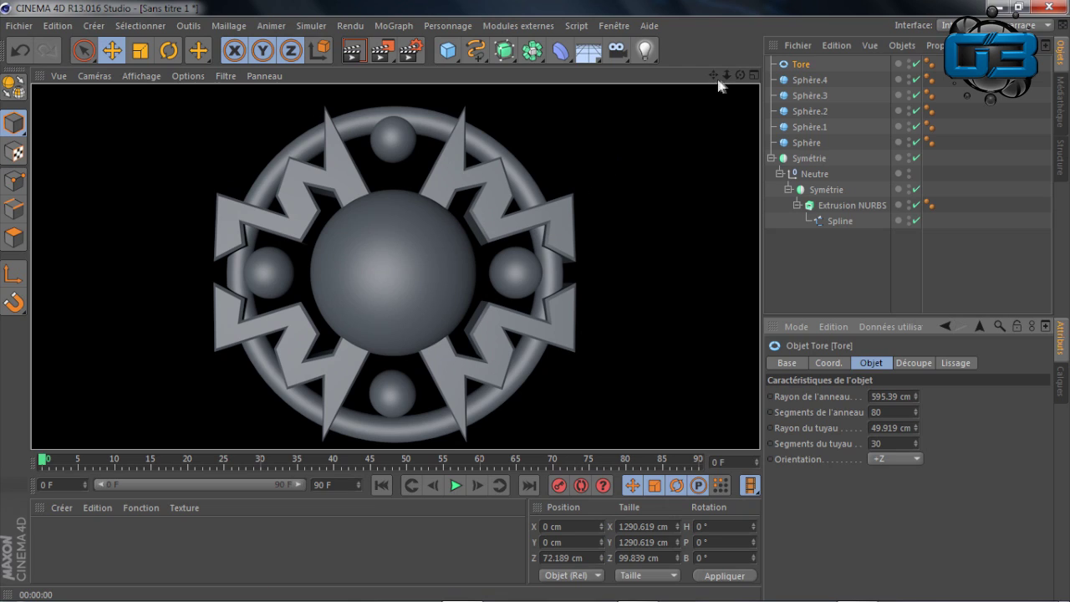
{"action": "mouse_move", "coordinate": [740, 76]}
{"action": "left_mouse_down"}
{"action": "mouse_move", "coordinate": [806, 80]}
{"action": "mouse_move", "coordinate": [744, 80]}
{"action": "left_mouse_up"}
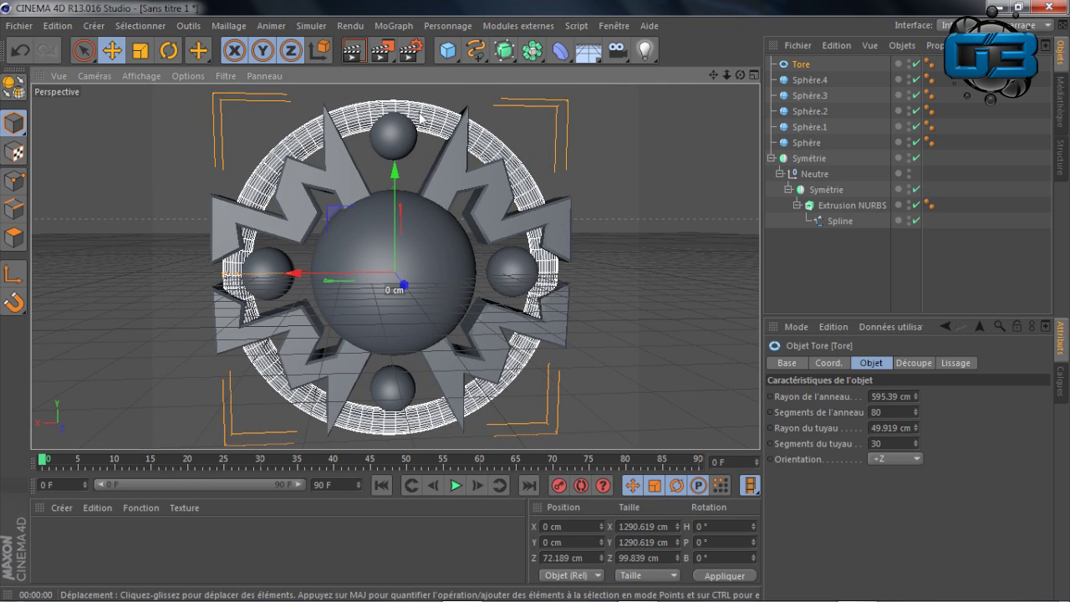
- Slice the torus from 0° to 140° and rotate the arc to a bank of about 20.8°, centred below the emblem
{"action": "left_click", "coordinate": [912, 363]}
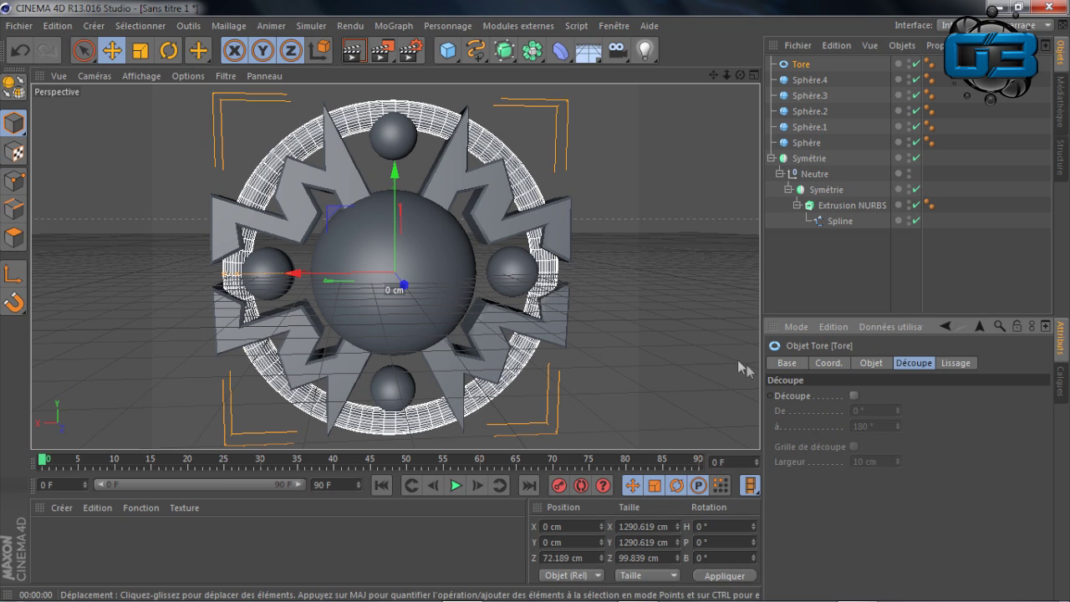
{"action": "left_click", "coordinate": [853, 396]}
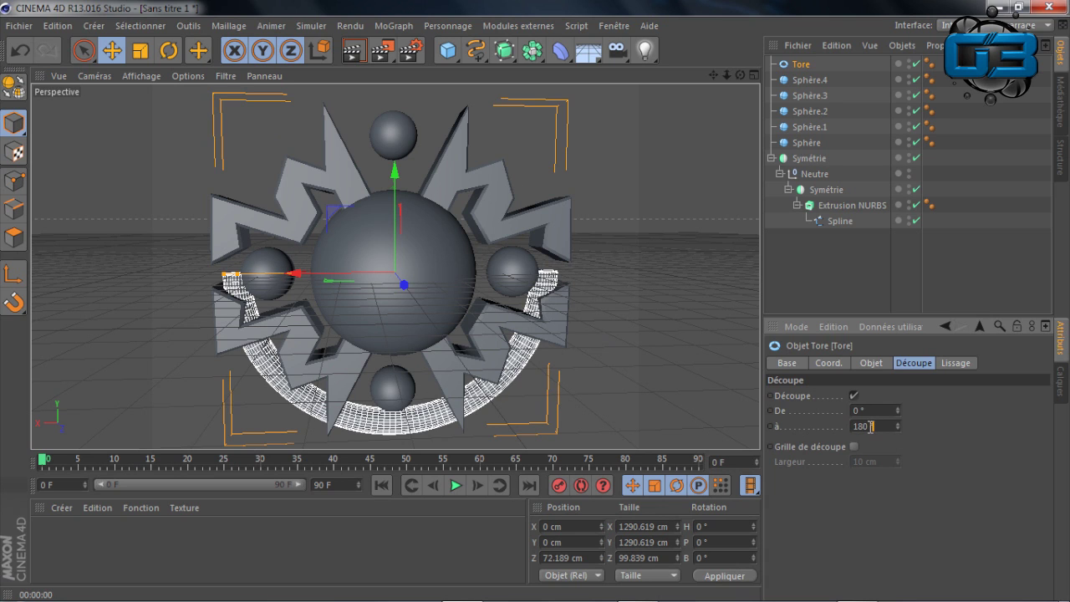
{"action": "scroll", "coordinate": [870, 426], "scroll_direction": "down", "scroll_amount": 20}
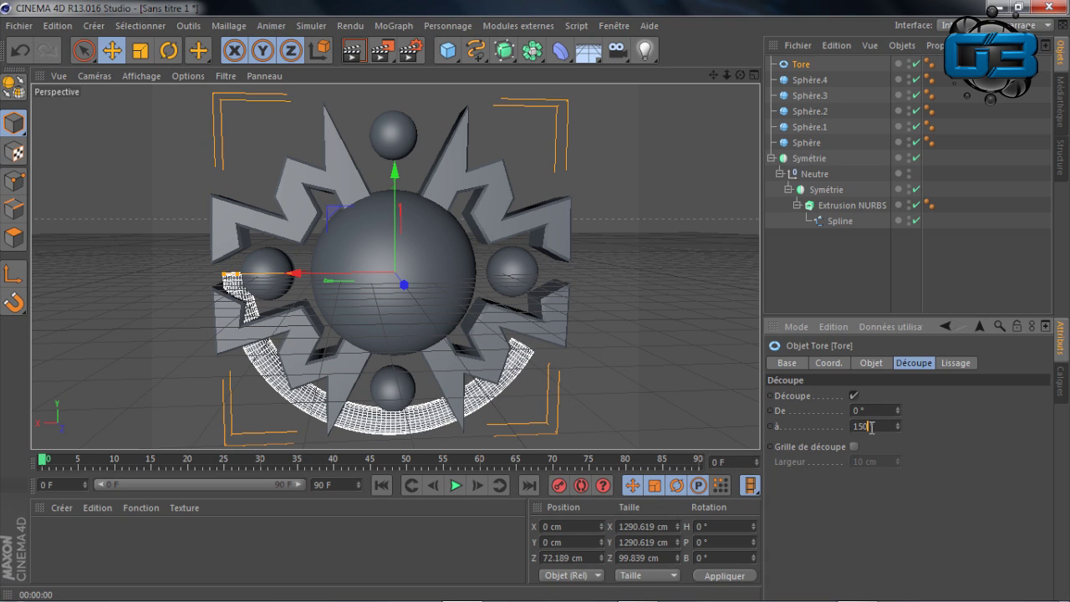
{"action": "scroll", "coordinate": [870, 426], "scroll_direction": "down", "scroll_amount": 5}
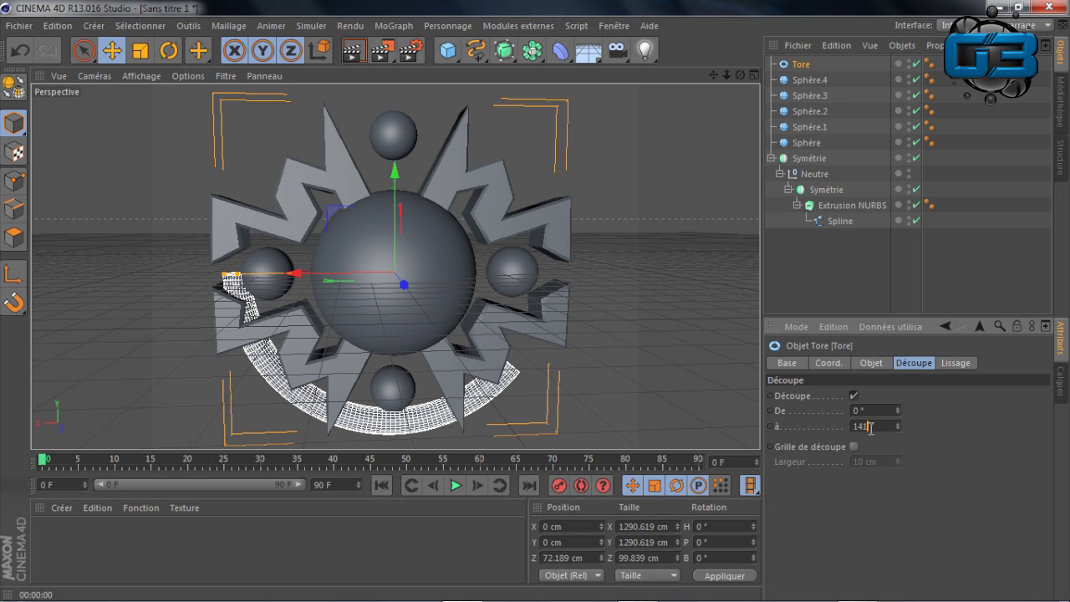
{"action": "left_click", "coordinate": [178, 59]}
{"action": "left_click_drag", "start_coordinate": [346, 240], "coordinate": [340, 260]}
- Duplicate the torus arc and rotate the copy about Z to the opposite side, above the emblem
{"action": "left_click", "coordinate": [804, 65]}
{"action": "key", "text": "ctrl+c"}
{"action": "key", "text": "ctrl+v"}
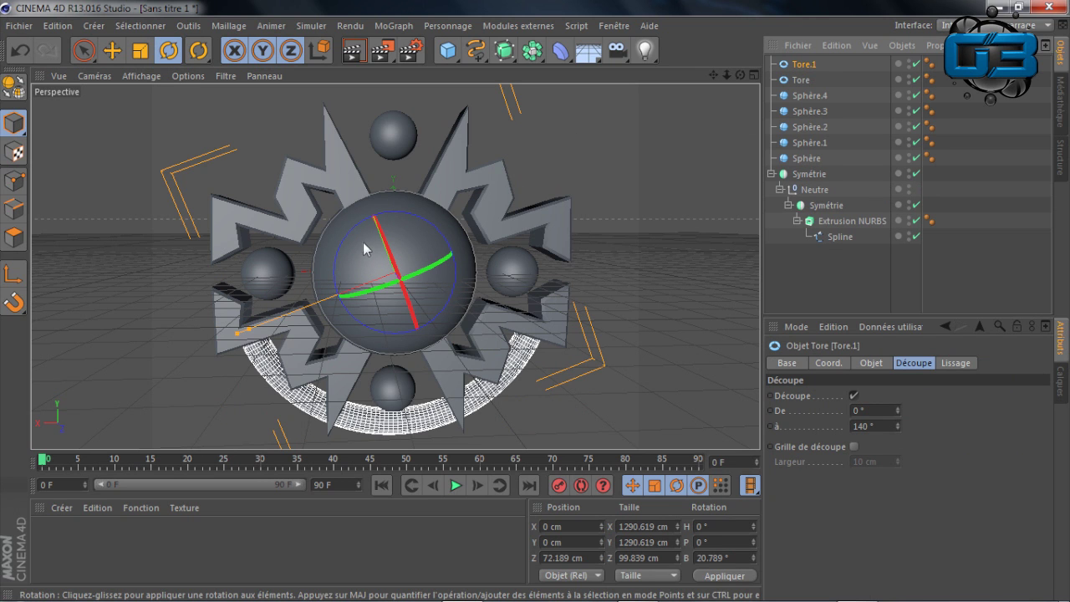
{"action": "left_click_drag", "start_coordinate": [363, 241], "coordinate": [457, 357]}
{"action": "left_click", "coordinate": [621, 184]}
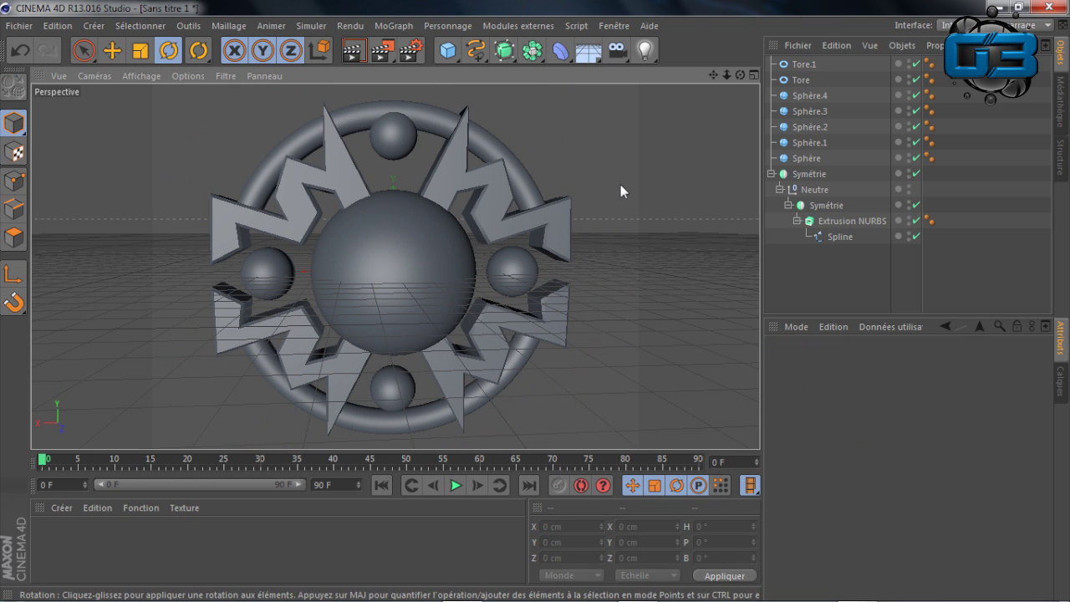
- Select both torus arcs and rotate them together about Z so they flank the two lateral spheres
{"action": "left_click", "coordinate": [277, 162]}
{"action": "left_click", "coordinate": [802, 80], "text": "ctrl"}
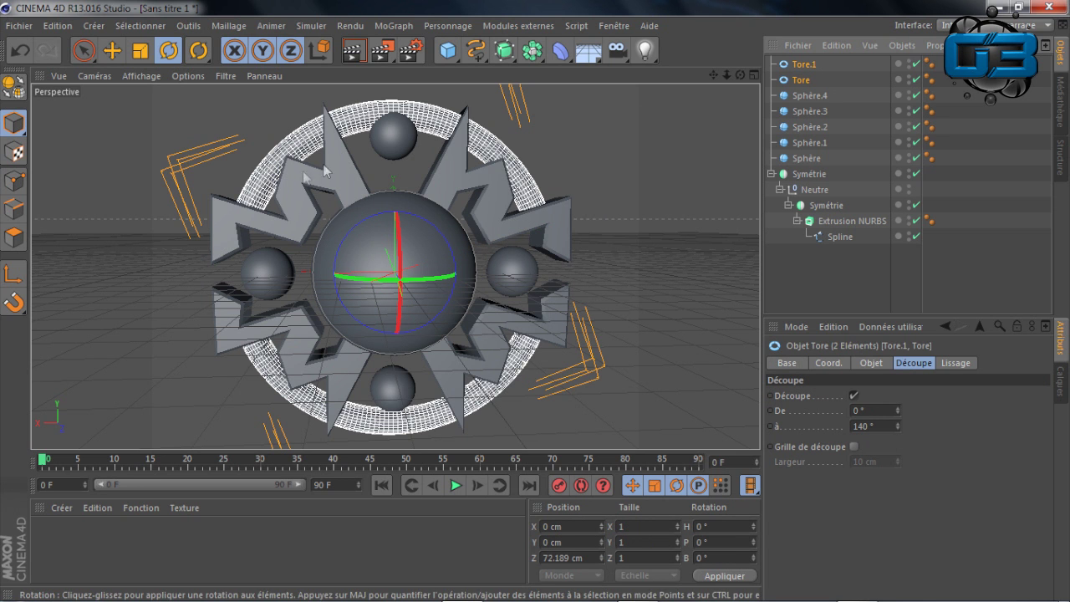
{"action": "left_click_drag", "start_coordinate": [350, 233], "coordinate": [360, 316]}
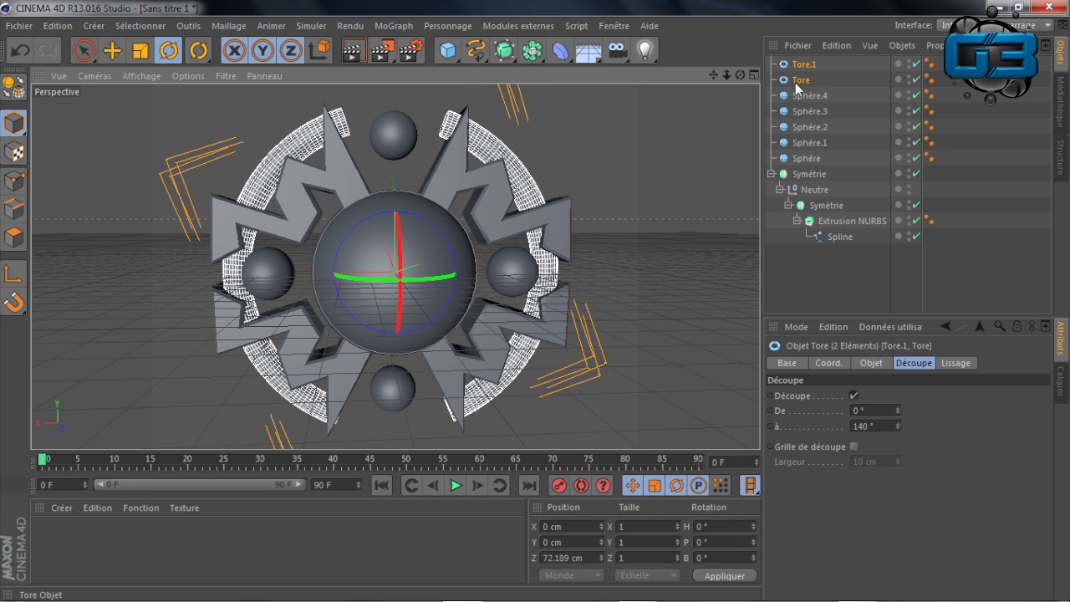
- Shorten both torus arcs to a slice end angle of 133° and rotate them together to line up with the tall spikes
{"action": "left_click_drag", "start_coordinate": [867, 427], "coordinate": [841, 425]}
{"action": "left_click_drag", "start_coordinate": [375, 191], "coordinate": [371, 228]}
{"action": "double_click", "coordinate": [870, 427]}
{"action": "type", "text": "129"}
{"action": "key", "text": "Return"}
{"action": "left_click_drag", "start_coordinate": [356, 224], "coordinate": [362, 229]}
{"action": "left_click", "coordinate": [865, 427]}
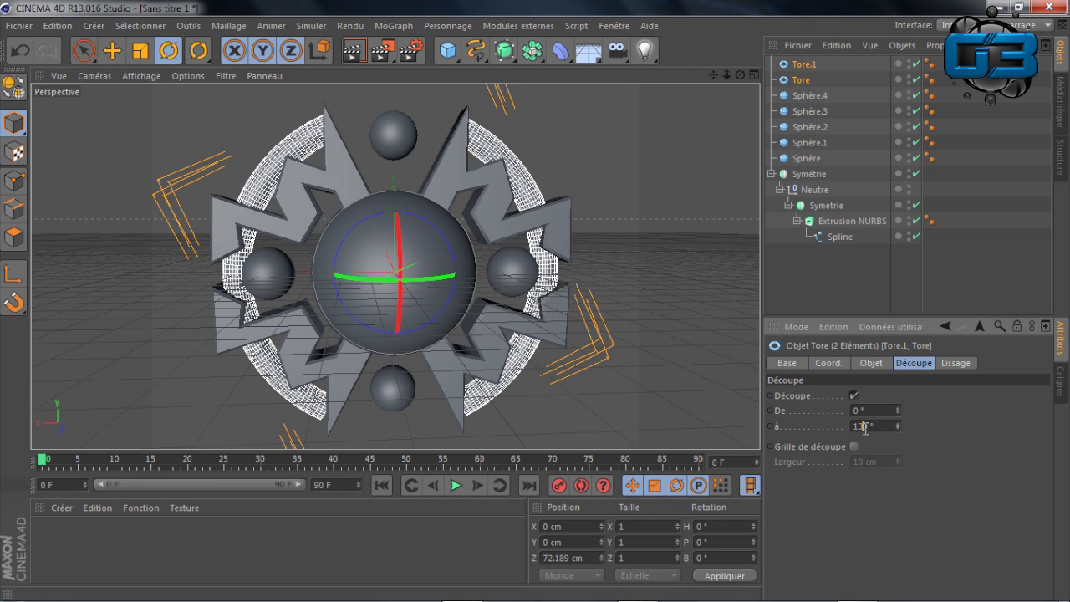
{"action": "left_click_drag", "start_coordinate": [740, 76], "coordinate": [765, 129]}
{"action": "left_click_drag", "start_coordinate": [395, 266], "coordinate": [402, 268]}
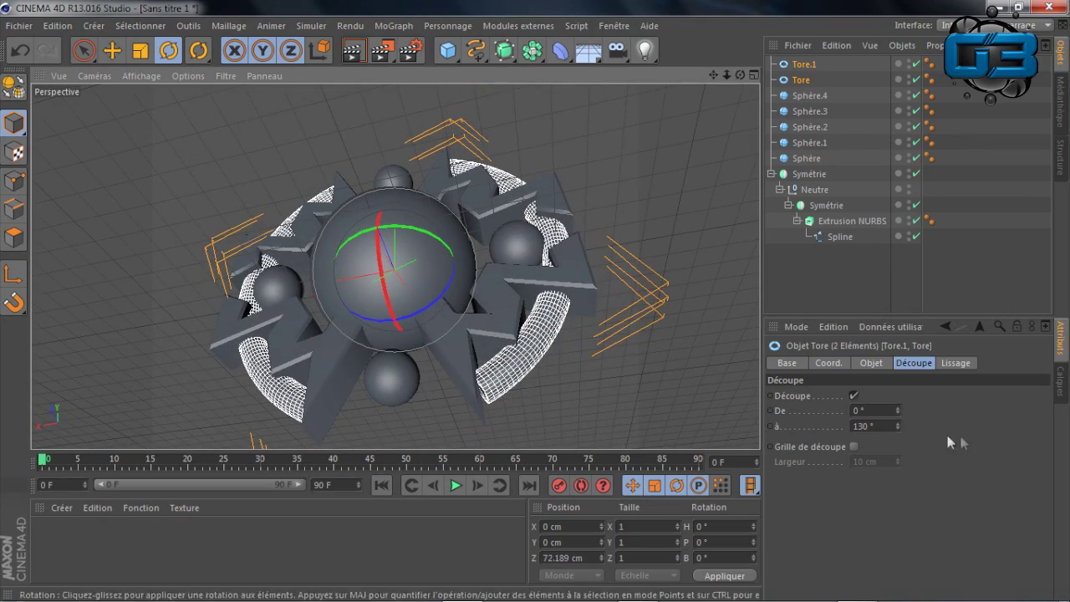
{"action": "left_click", "coordinate": [865, 426]}
{"action": "scroll", "coordinate": [866, 426], "scroll_direction": "up", "scroll_amount": 3}
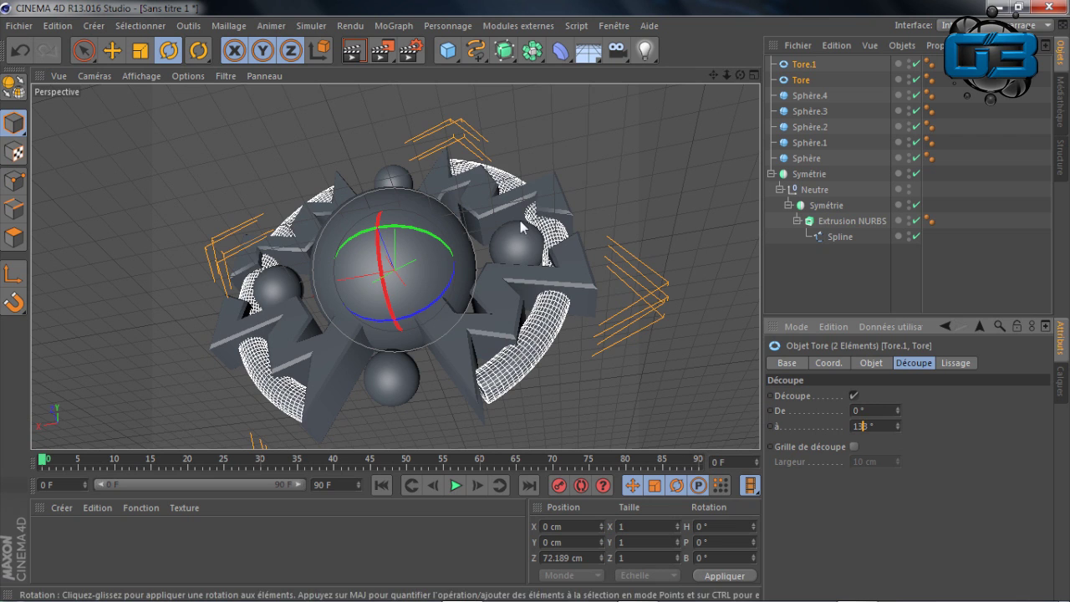
- Fine-tune each arc's bank separately, setting the duplicate to about 293.5° and the original torus to about 112.8°
{"action": "left_click", "coordinate": [803, 65]}
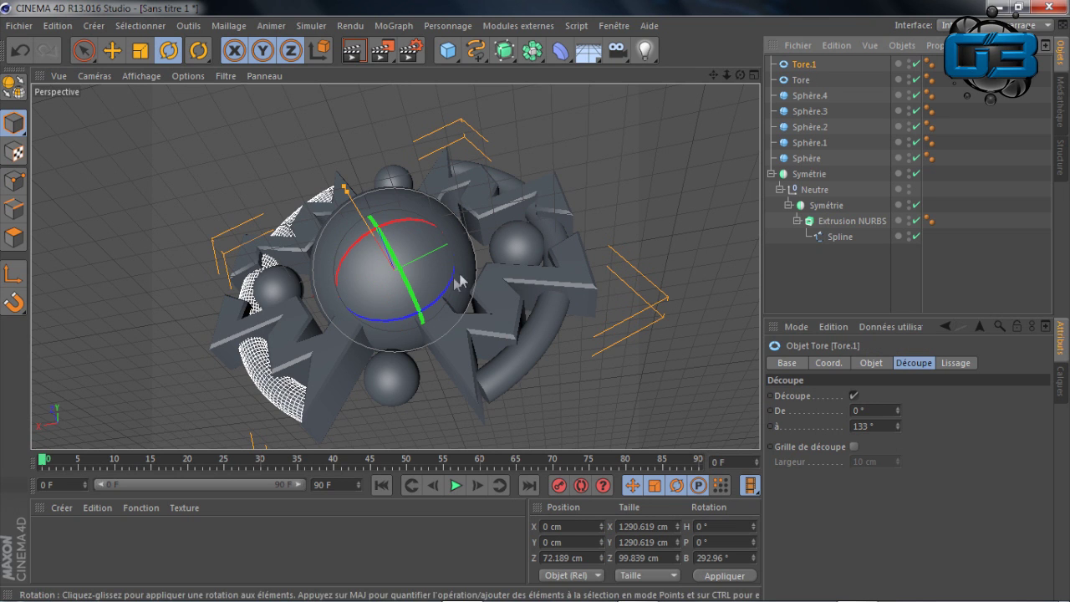
{"action": "left_click_drag", "start_coordinate": [452, 285], "coordinate": [447, 272]}
{"action": "mouse_move", "coordinate": [739, 76]}
{"action": "left_mouse_down"}
{"action": "mouse_move", "coordinate": [740, 58]}
{"action": "mouse_move", "coordinate": [765, 60]}
{"action": "mouse_move", "coordinate": [727, 59]}
{"action": "left_mouse_up"}
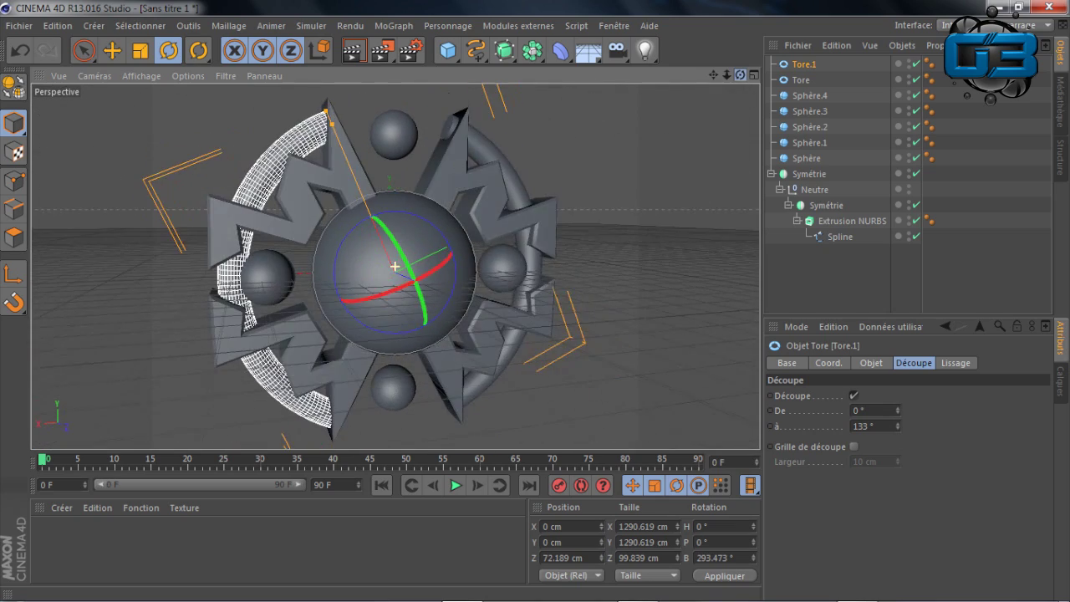
{"action": "left_click", "coordinate": [475, 152]}
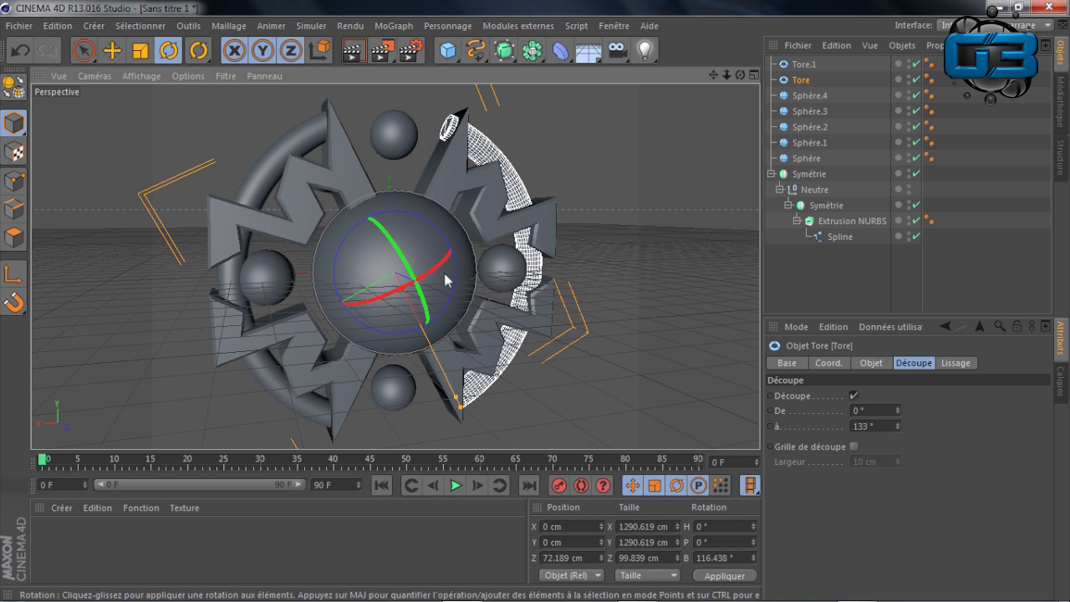
{"action": "left_click_drag", "start_coordinate": [454, 284], "coordinate": [452, 287]}
{"action": "mouse_move", "coordinate": [740, 75]}
{"action": "left_mouse_down"}
{"action": "mouse_move", "coordinate": [732, 99]}
{"action": "mouse_move", "coordinate": [794, 100]}
{"action": "mouse_move", "coordinate": [794, 136]}
{"action": "mouse_move", "coordinate": [650, 77]}
{"action": "mouse_move", "coordinate": [739, 75]}
{"action": "left_mouse_up"}
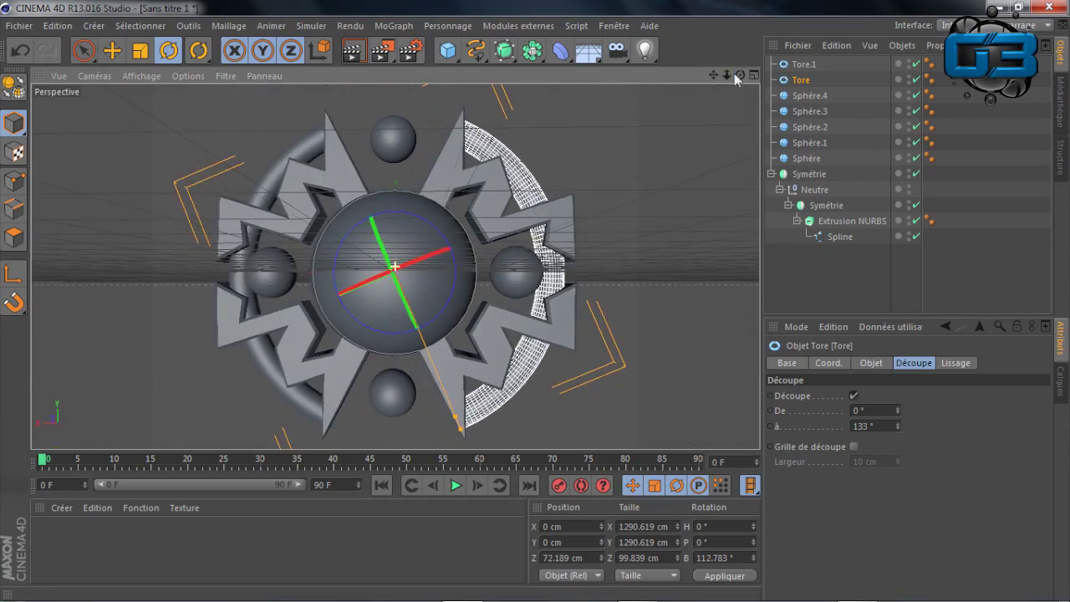
- Move the two lateral small spheres inward along X toward the central sphere, placing Sphère.1 at about X 441 cm
{"action": "left_click", "coordinate": [540, 248]}
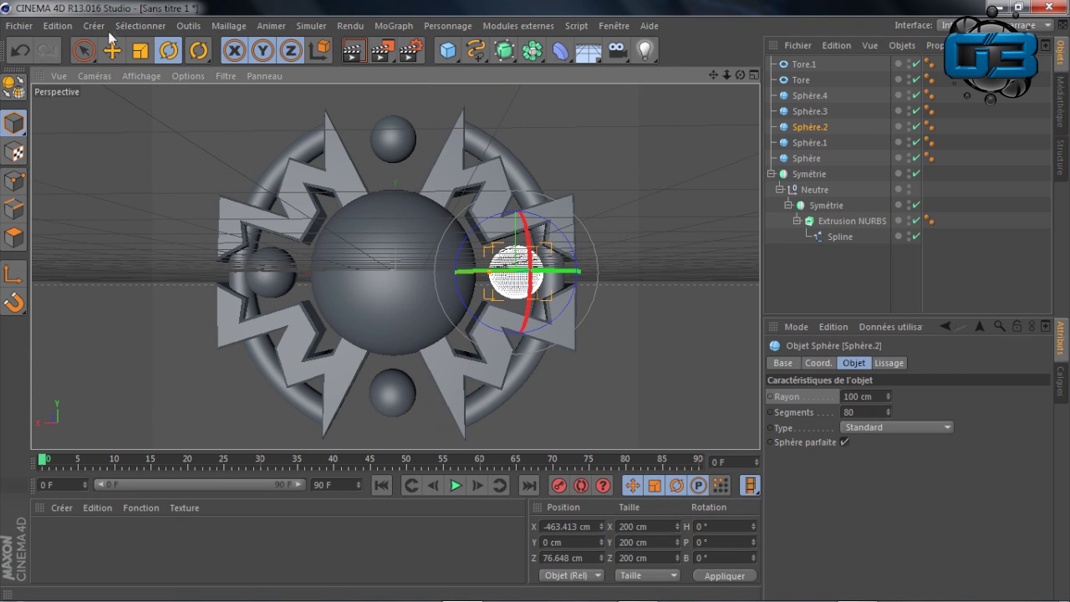
{"action": "key", "text": "e"}
{"action": "left_click_drag", "start_coordinate": [457, 270], "coordinate": [413, 273]}
{"action": "left_click", "coordinate": [285, 280]}
{"action": "left_click_drag", "start_coordinate": [173, 275], "coordinate": [181, 278]}
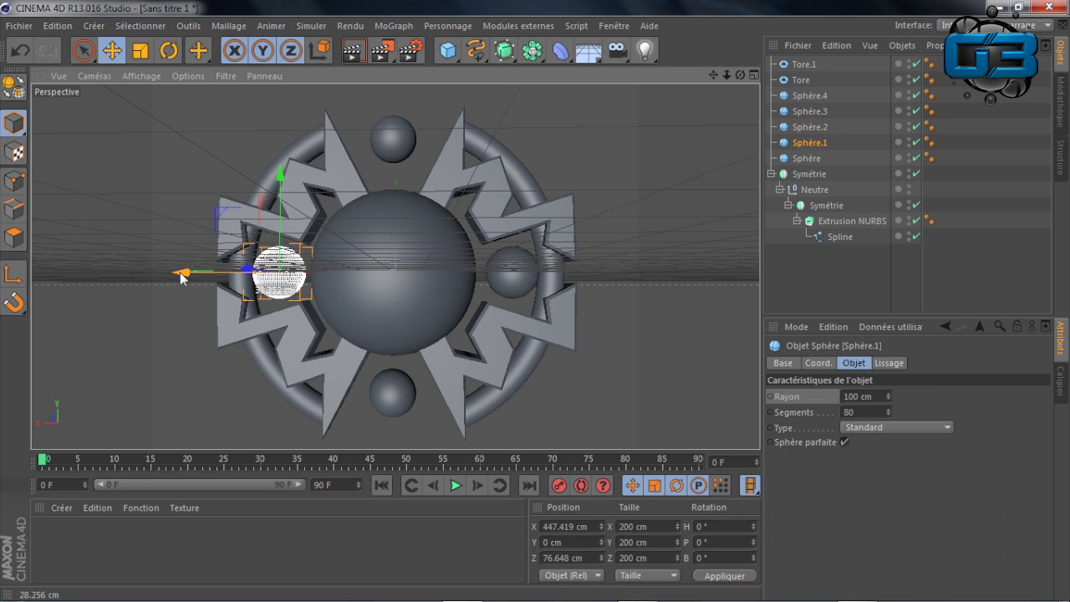
{"action": "left_click", "coordinate": [511, 274]}
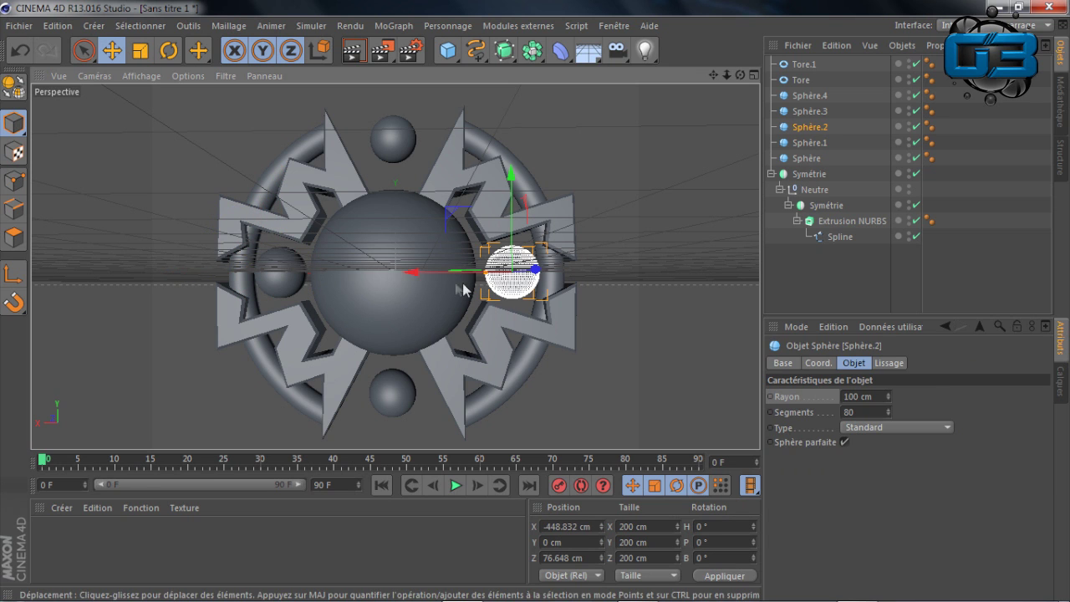
{"action": "left_click", "coordinate": [240, 271]}
{"action": "left_click", "coordinate": [261, 279]}
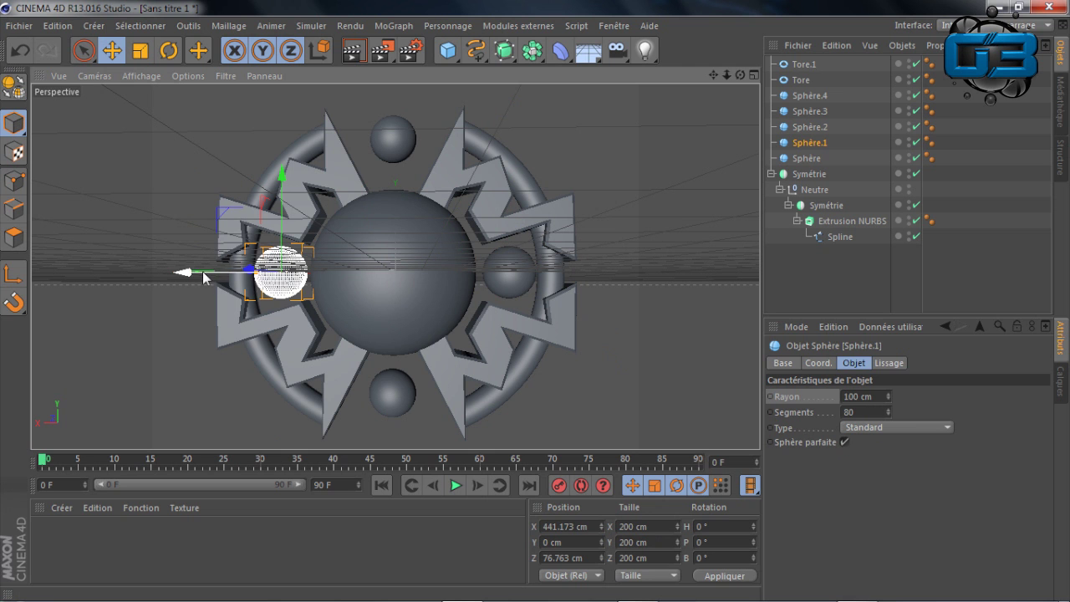
{"action": "left_click", "coordinate": [618, 170]}
- Add a MoGraph MoText object to the scene
{"action": "mouse_move", "coordinate": [740, 75]}
{"action": "left_mouse_down"}
{"action": "mouse_move", "coordinate": [827, 80]}
{"action": "mouse_move", "coordinate": [794, 117]}
{"action": "mouse_move", "coordinate": [824, 84]}
{"action": "mouse_move", "coordinate": [730, 76]}
{"action": "left_mouse_up"}
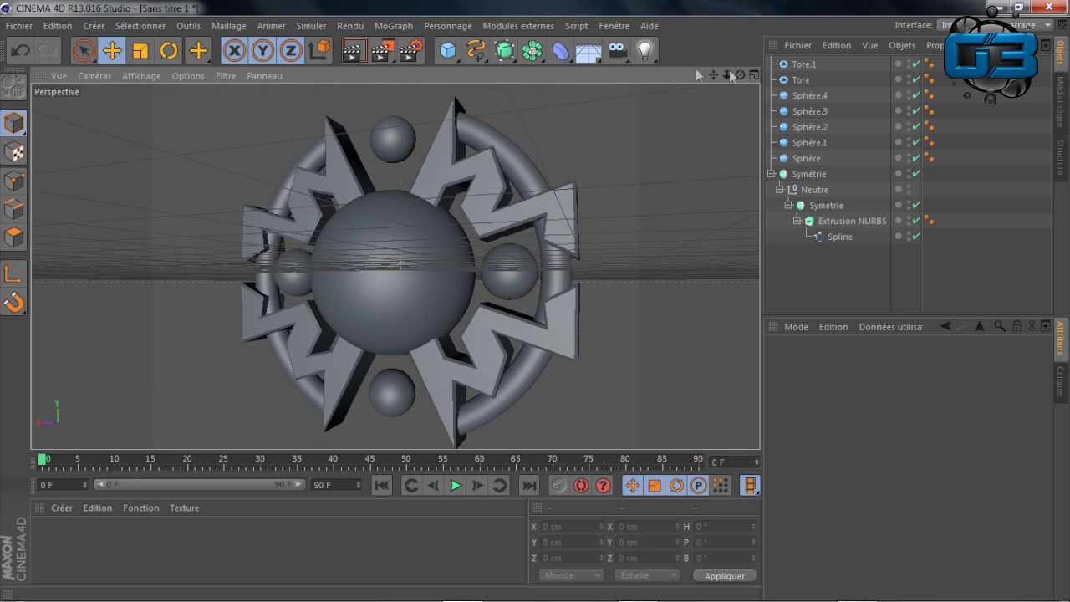
{"action": "left_click", "coordinate": [395, 26]}
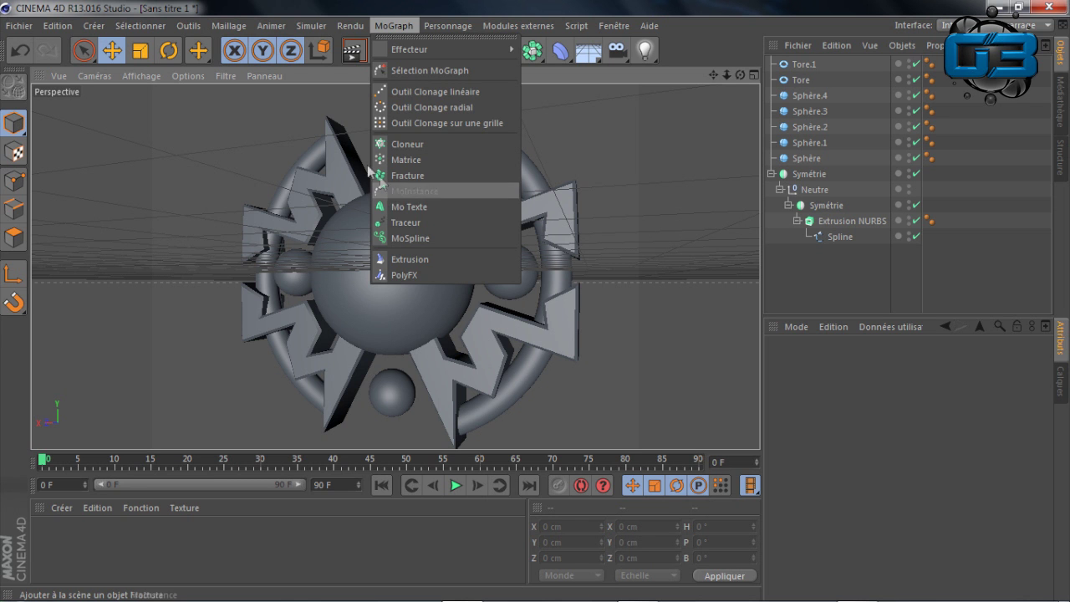
{"action": "mouse_move", "coordinate": [463, 30]}
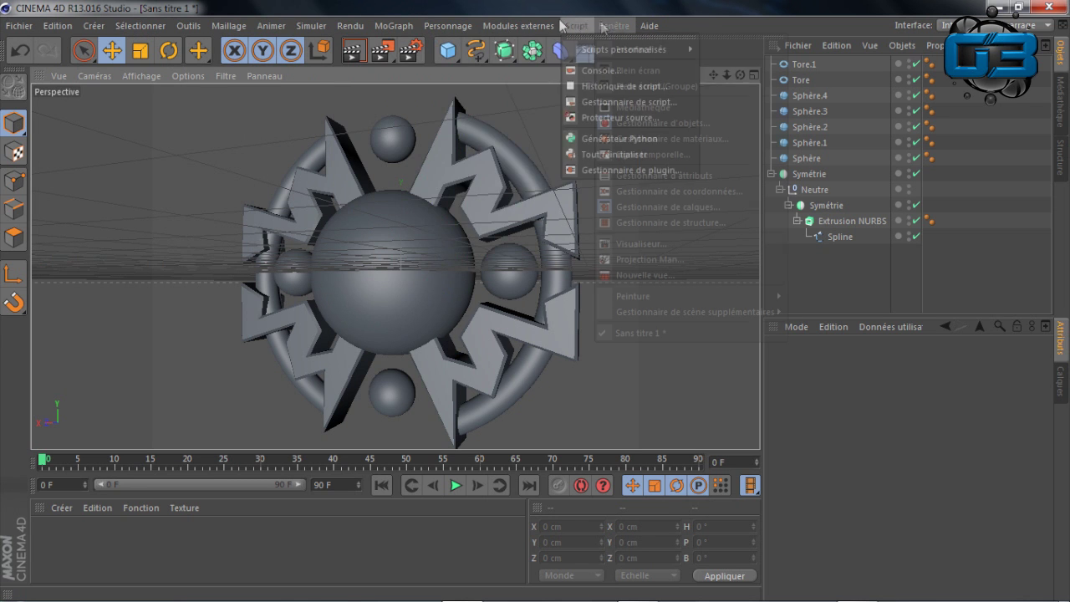
{"action": "mouse_move", "coordinate": [349, 29]}
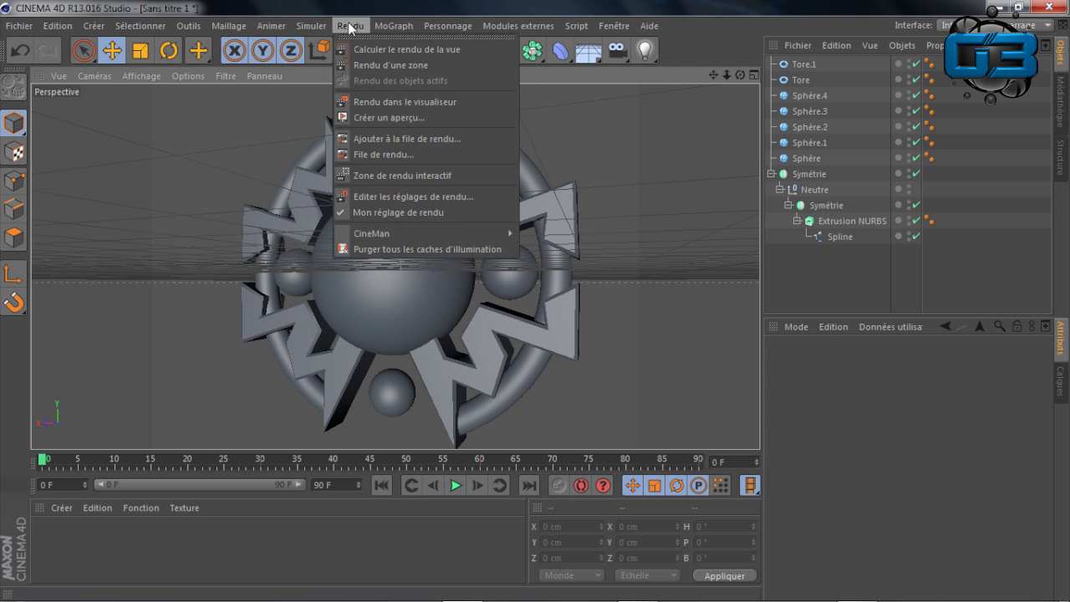
{"action": "mouse_move", "coordinate": [393, 26]}
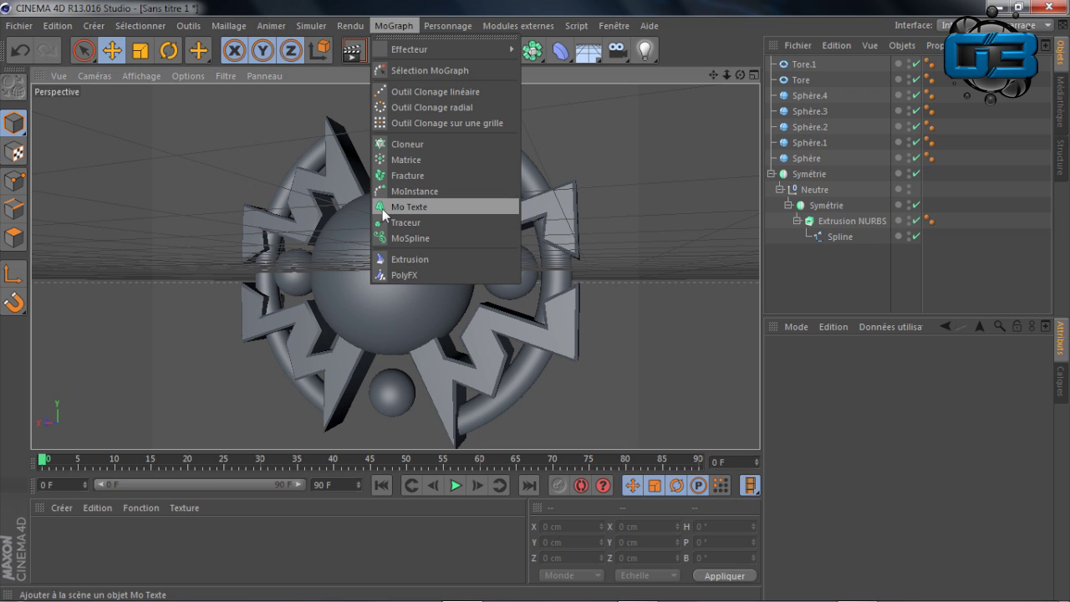
{"action": "left_click", "coordinate": [409, 209]}
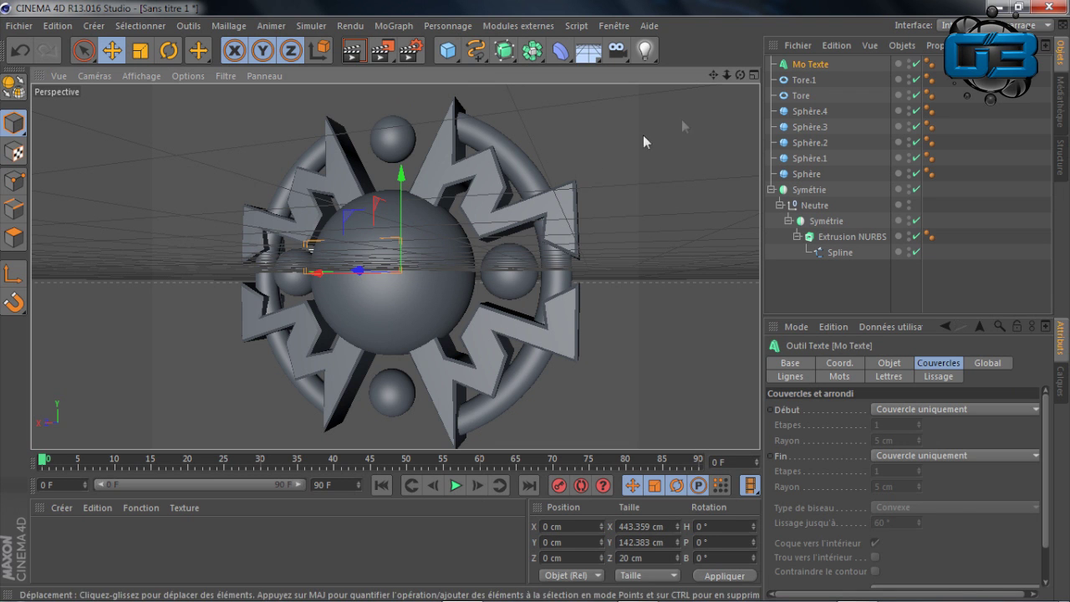
- Move the text object in front of the central sphere, to about X -218 cm and Z -262 cm
{"action": "left_click_drag", "start_coordinate": [739, 75], "coordinate": [395, 266]}
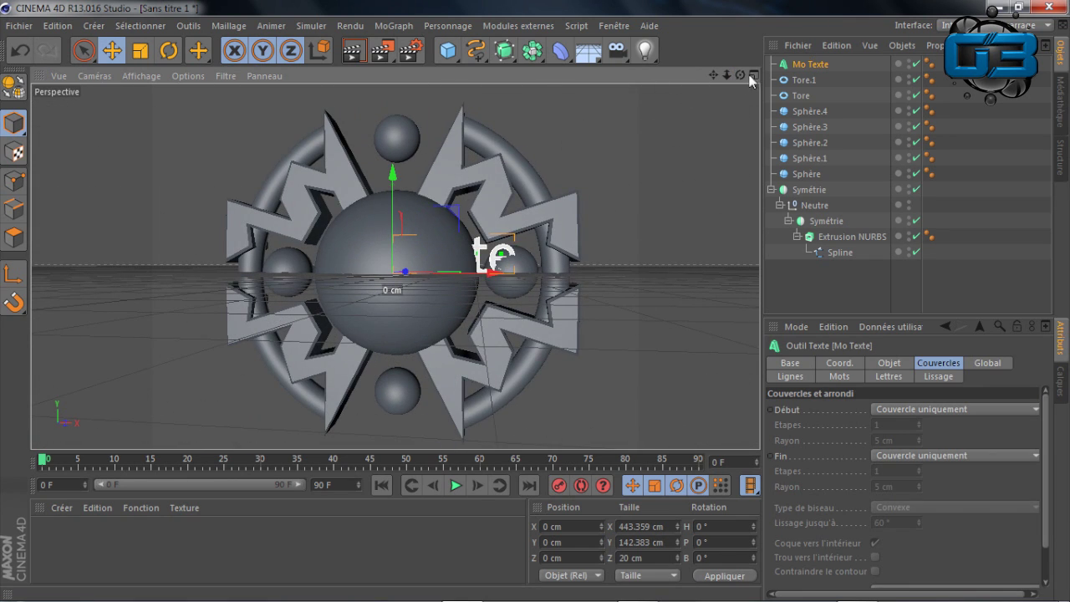
{"action": "left_click_drag", "start_coordinate": [740, 75], "coordinate": [576, 109]}
{"action": "left_click_drag", "start_coordinate": [466, 259], "coordinate": [401, 276]}
{"action": "left_click_drag", "start_coordinate": [740, 75], "coordinate": [568, 220]}
{"action": "left_click_drag", "start_coordinate": [740, 76], "coordinate": [171, 233]}
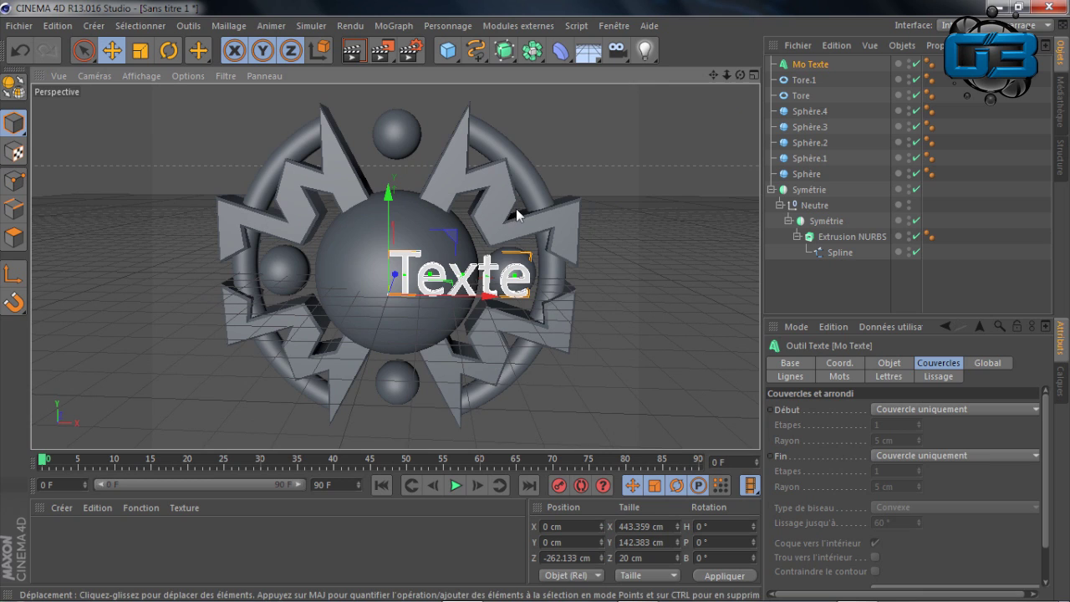
{"action": "left_click_drag", "start_coordinate": [495, 294], "coordinate": [428, 309]}
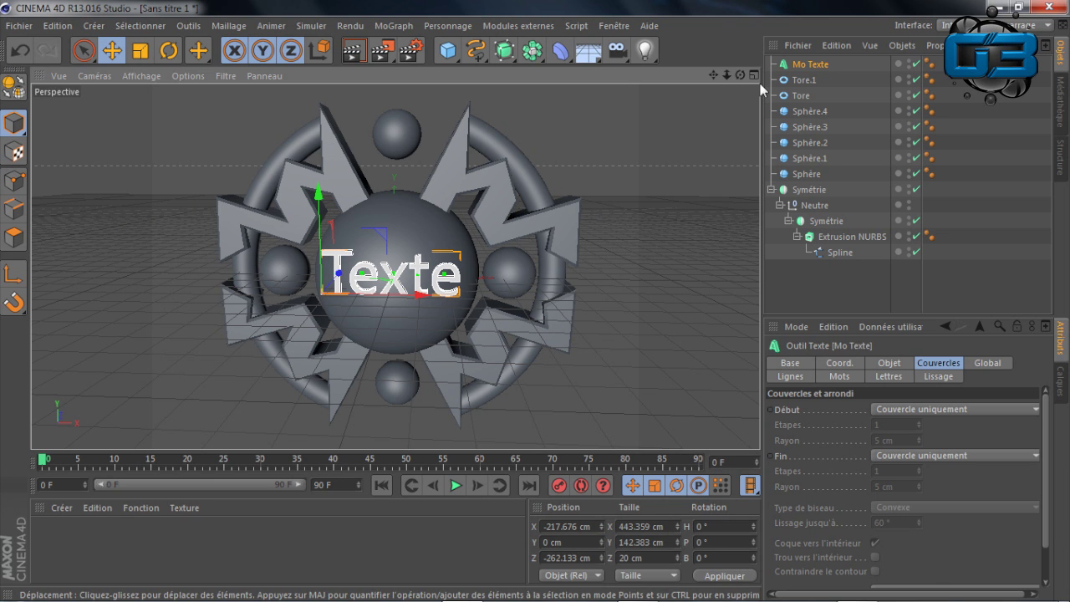
- Change the MoText content to the single letter "A"
{"action": "mouse_move", "coordinate": [741, 76]}
{"action": "left_mouse_down"}
{"action": "mouse_move", "coordinate": [741, 100]}
{"action": "mouse_move", "coordinate": [741, 76]}
{"action": "left_mouse_up"}
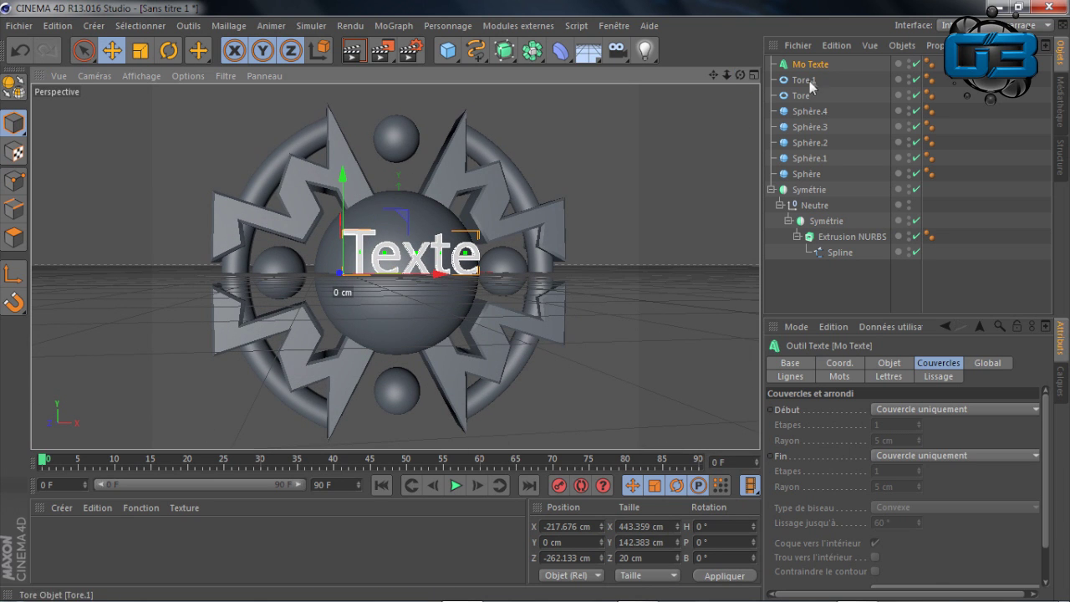
{"action": "left_click", "coordinate": [886, 364]}
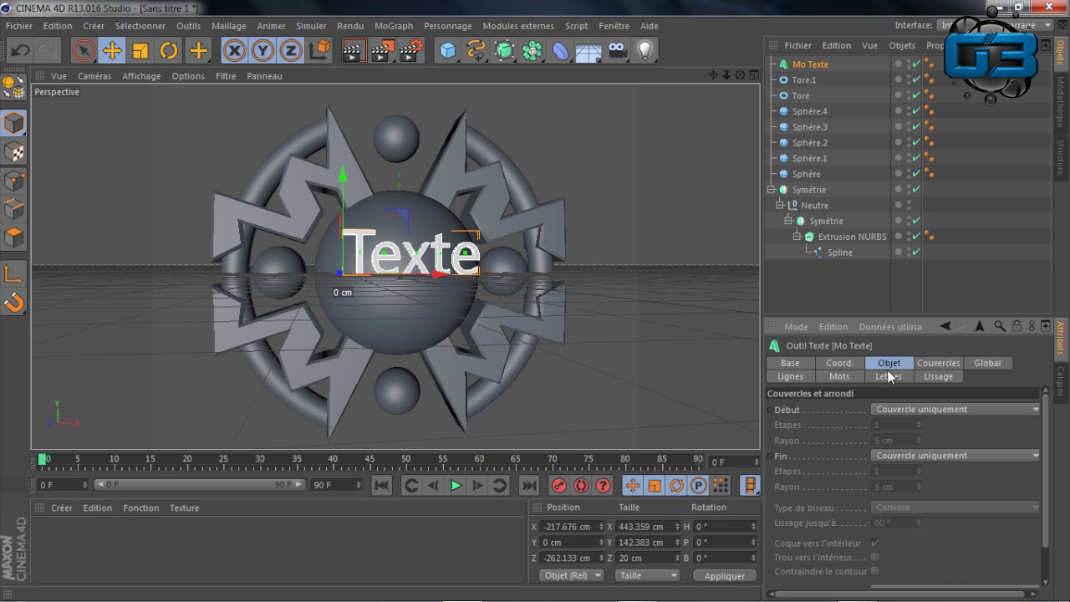
{"action": "left_click", "coordinate": [891, 369]}
{"action": "double_click", "coordinate": [839, 448]}
{"action": "type", "text": "A"}
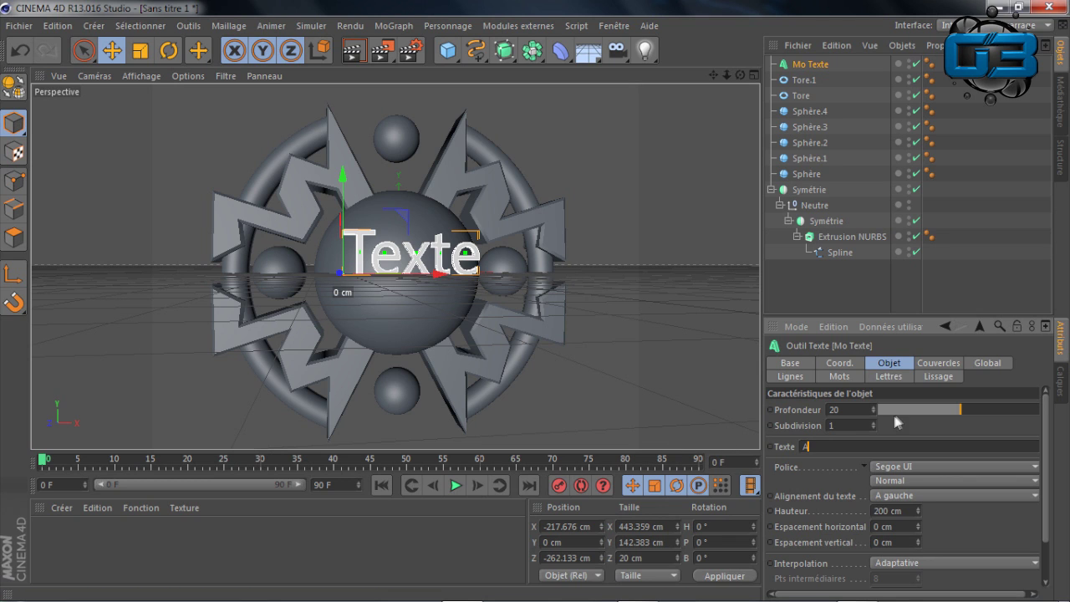
- Reposition the letter A over the middle of the central sphere, to about X -65 cm and Y -53 cm
{"action": "left_click_drag", "start_coordinate": [435, 276], "coordinate": [497, 275]}
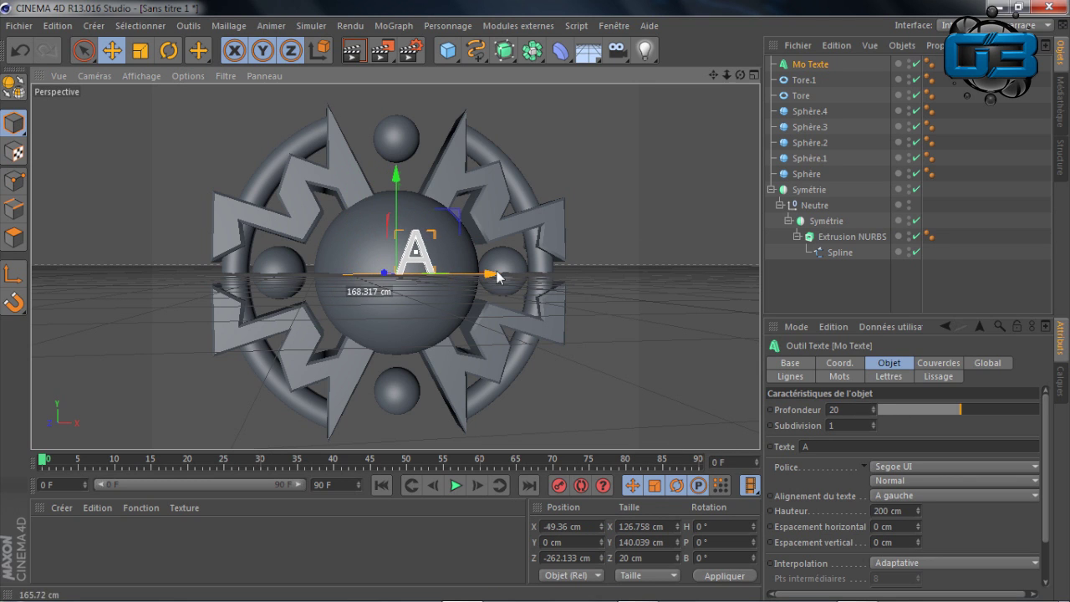
{"action": "left_click", "coordinate": [754, 76]}
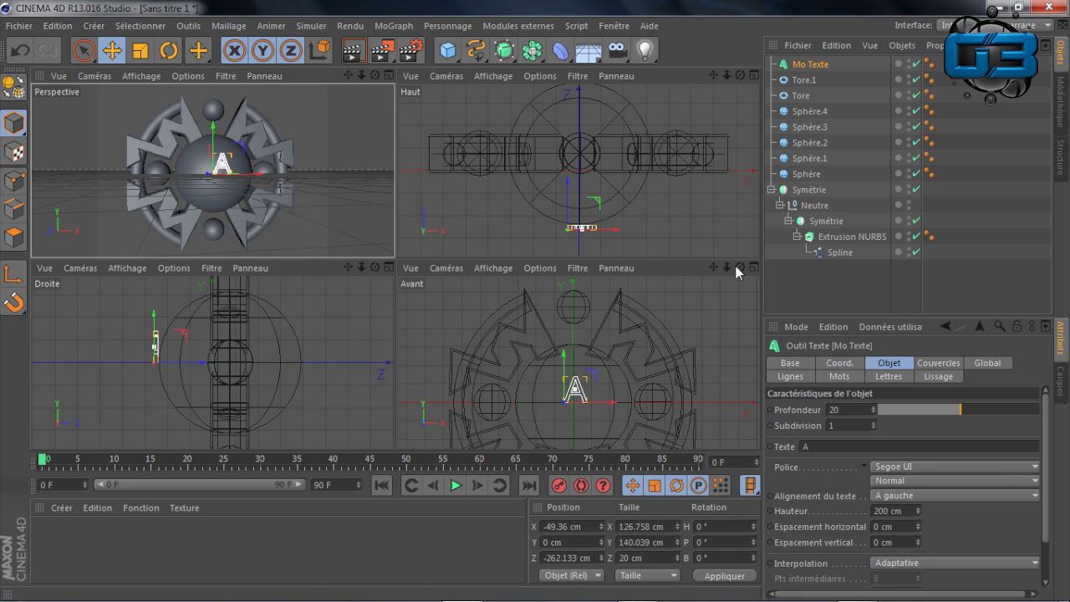
{"action": "left_click_drag", "start_coordinate": [713, 267], "coordinate": [713, 216]}
{"action": "scroll", "coordinate": [587, 363], "scroll_direction": "up", "scroll_amount": 2}
{"action": "scroll", "coordinate": [587, 362], "scroll_direction": "up", "scroll_amount": 3}
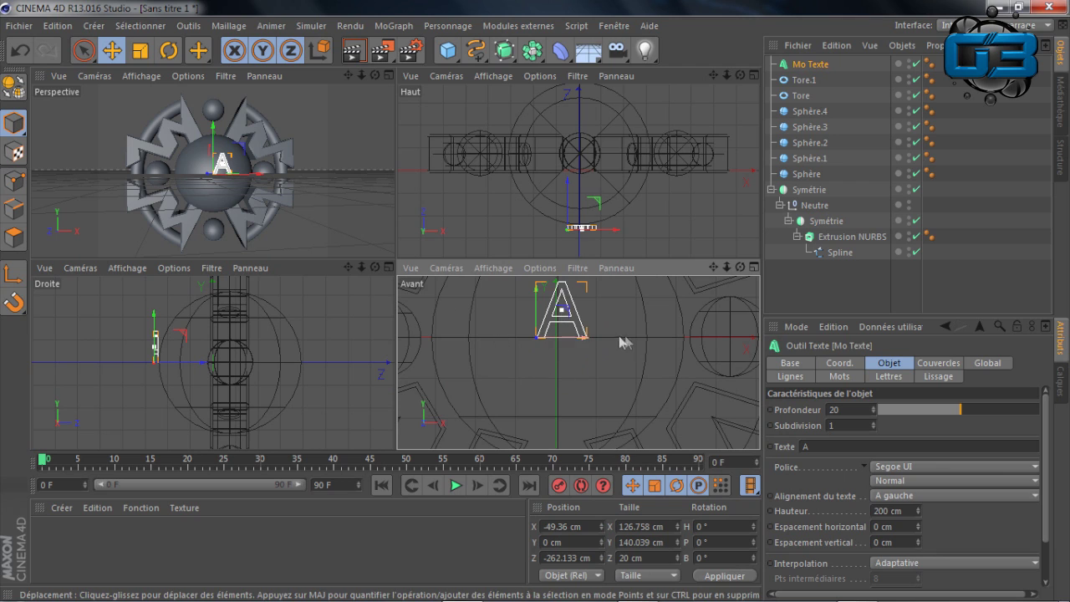
{"action": "left_click_drag", "start_coordinate": [535, 295], "coordinate": [536, 313]}
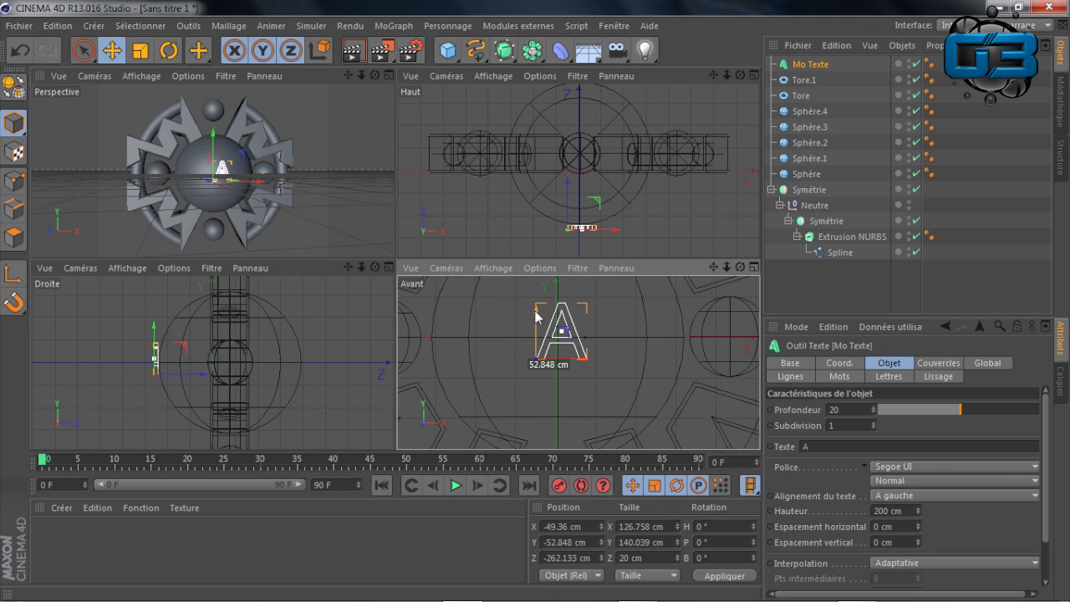
{"action": "left_click_drag", "start_coordinate": [584, 360], "coordinate": [576, 365]}
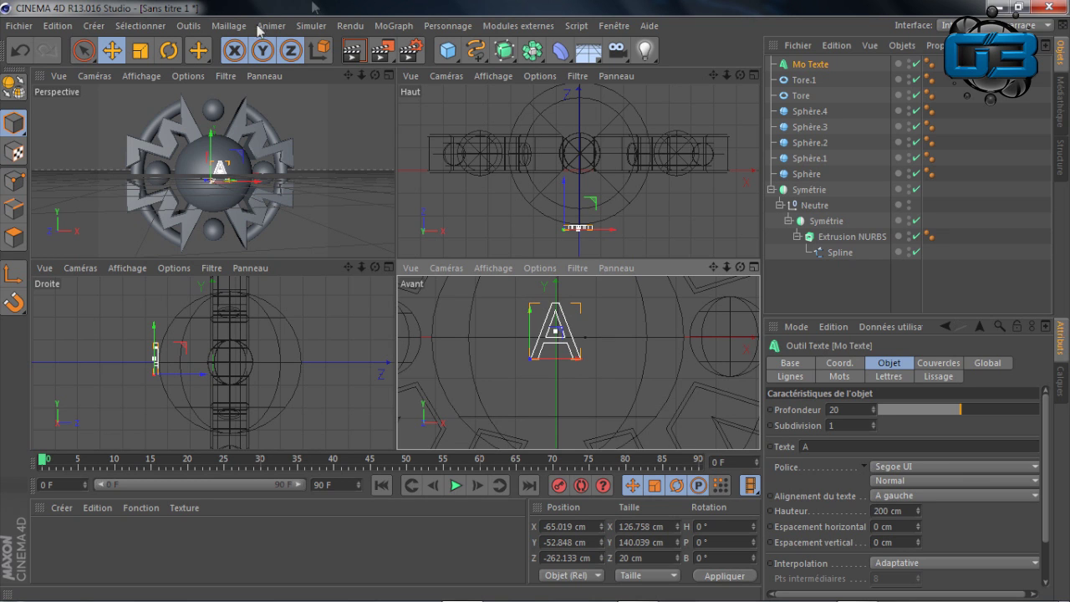
- Set the letter's font to Ethnocentric Regular
{"action": "left_click", "coordinate": [387, 76]}
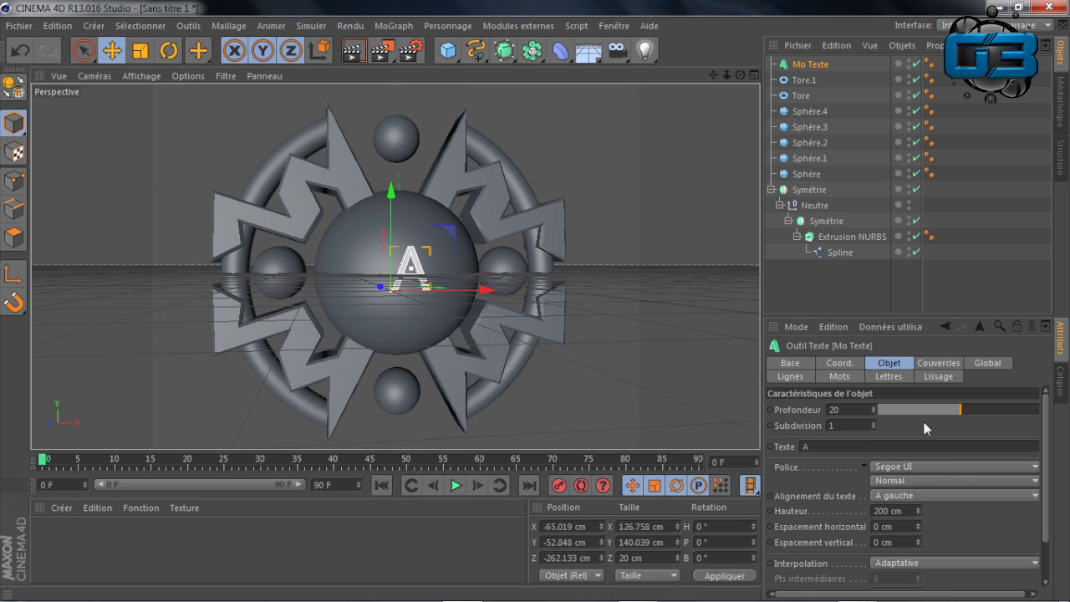
{"action": "left_click", "coordinate": [927, 465]}
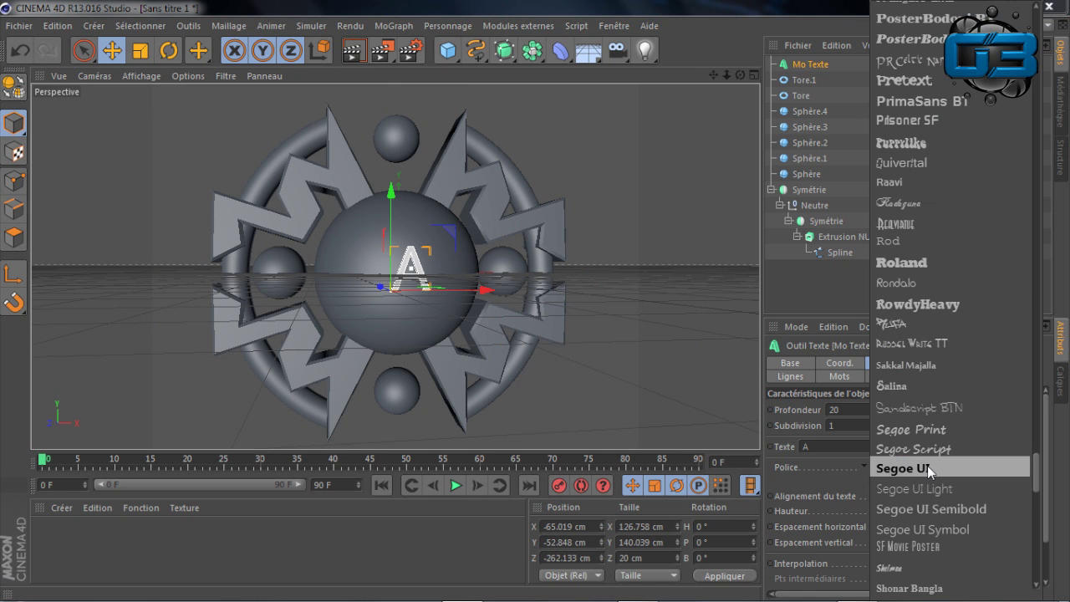
{"action": "scroll", "coordinate": [924, 200], "scroll_direction": "up", "scroll_amount": 9}
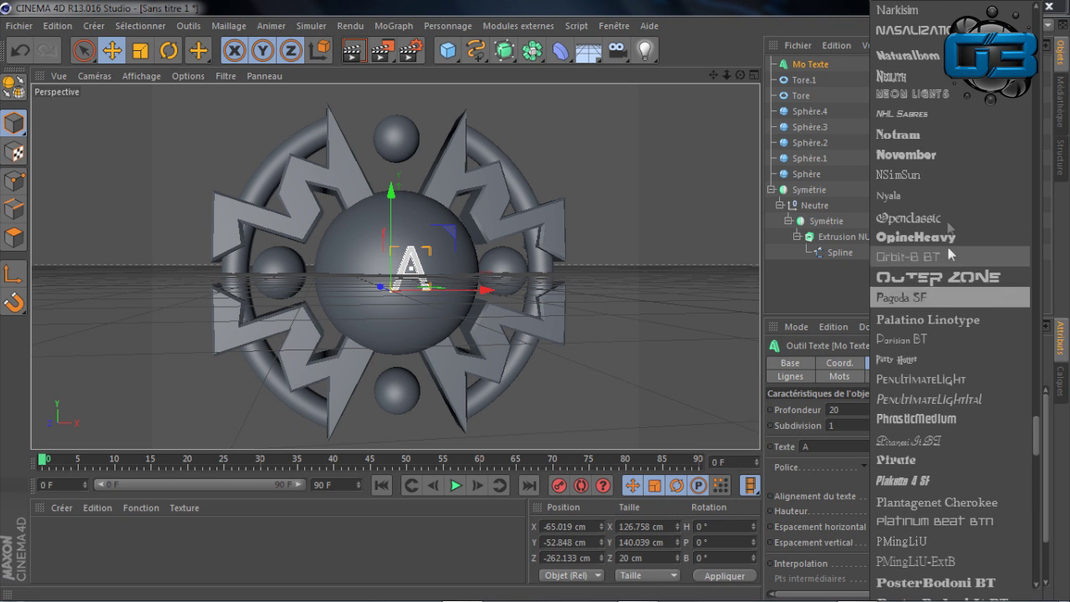
{"action": "scroll", "coordinate": [950, 242], "scroll_direction": "up", "scroll_amount": 10}
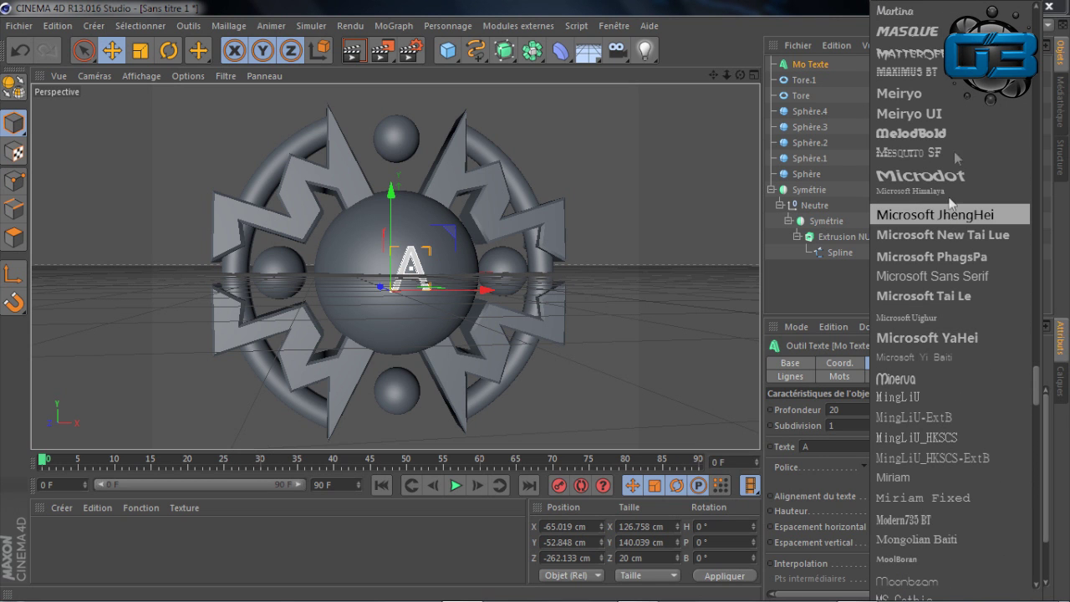
{"action": "scroll", "coordinate": [949, 141], "scroll_direction": "up", "scroll_amount": 5}
{"action": "scroll", "coordinate": [947, 137], "scroll_direction": "up", "scroll_amount": 6}
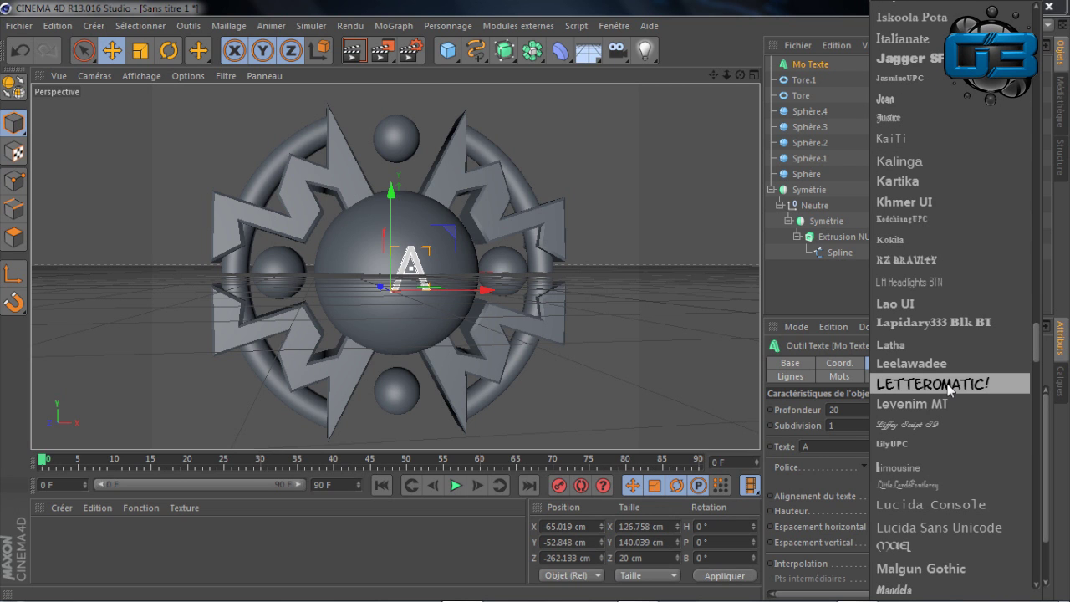
{"action": "scroll", "coordinate": [970, 234], "scroll_direction": "up", "scroll_amount": 6}
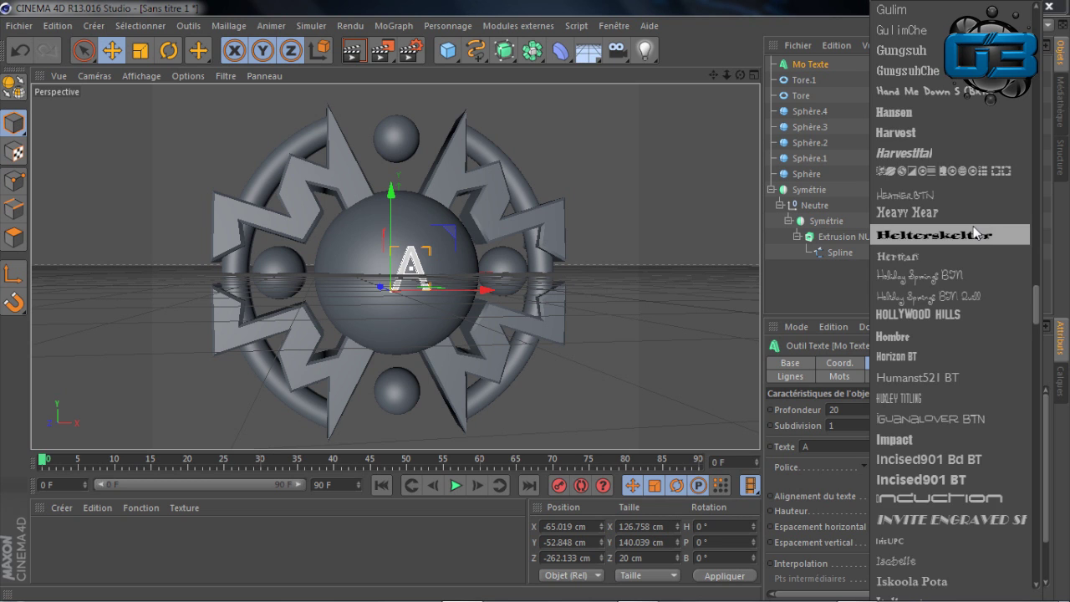
{"action": "scroll", "coordinate": [976, 233], "scroll_direction": "up", "scroll_amount": 8}
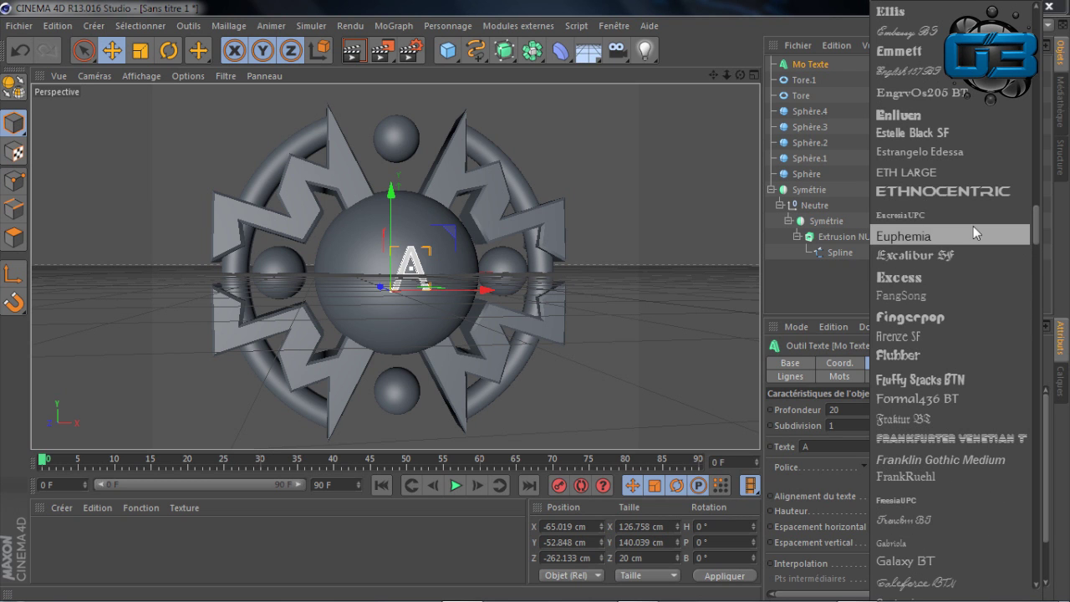
{"action": "left_click", "coordinate": [971, 191]}
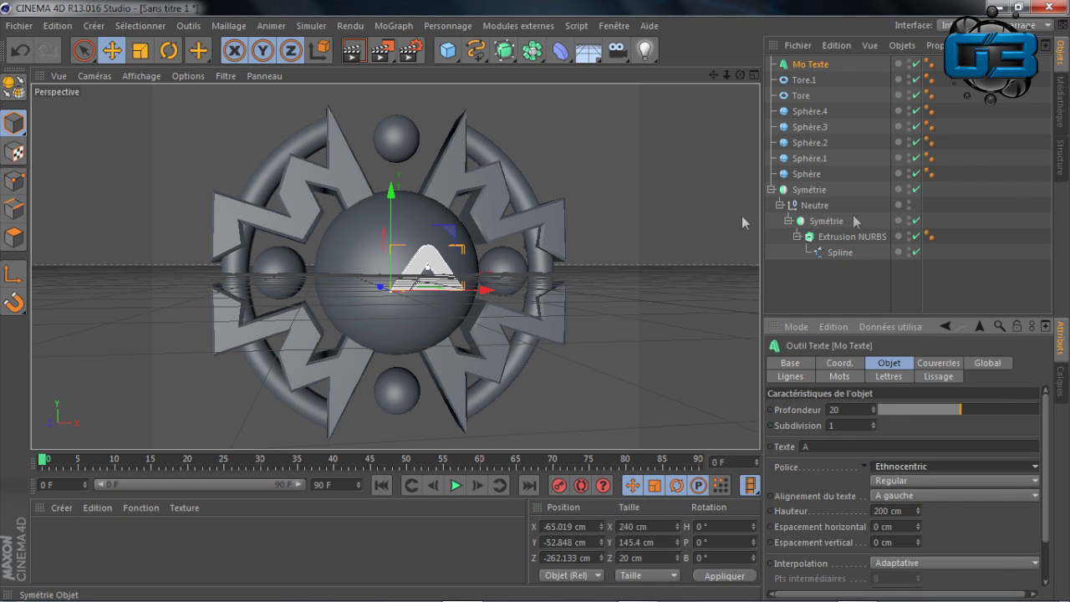
- Set the text height to 450 cm and its alignment to Centré
{"action": "left_click", "coordinate": [888, 510]}
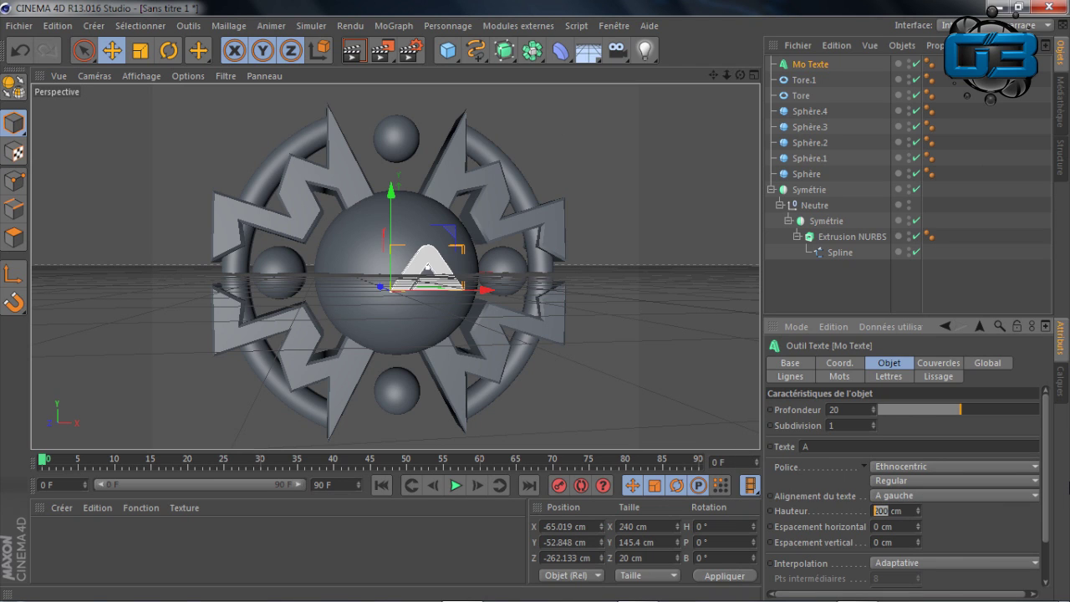
{"action": "key", "text": "Return"}
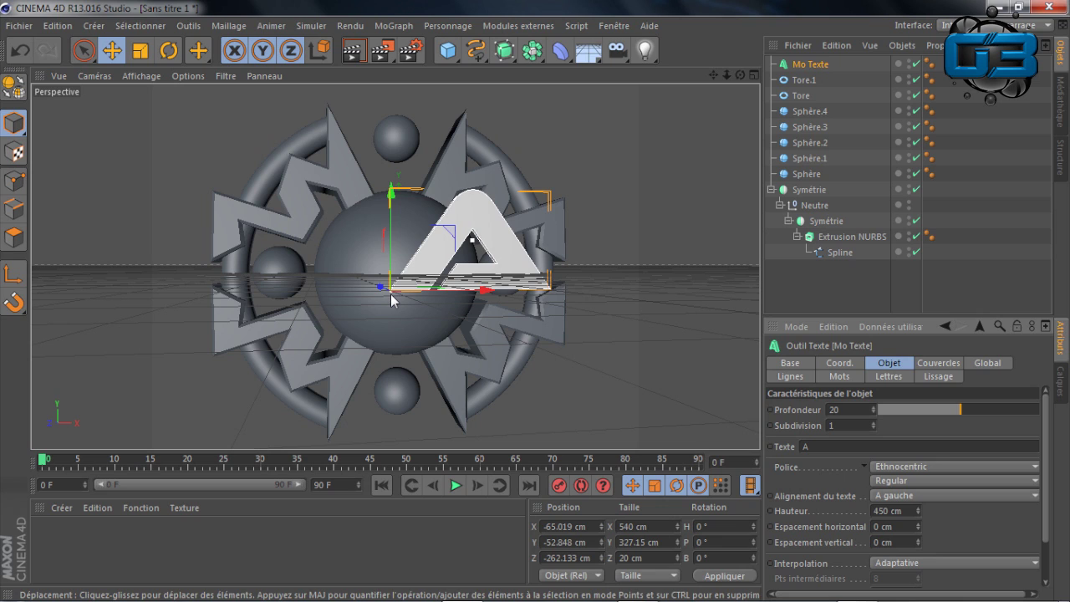
{"action": "left_click", "coordinate": [895, 496]}
{"action": "left_click", "coordinate": [895, 527]}
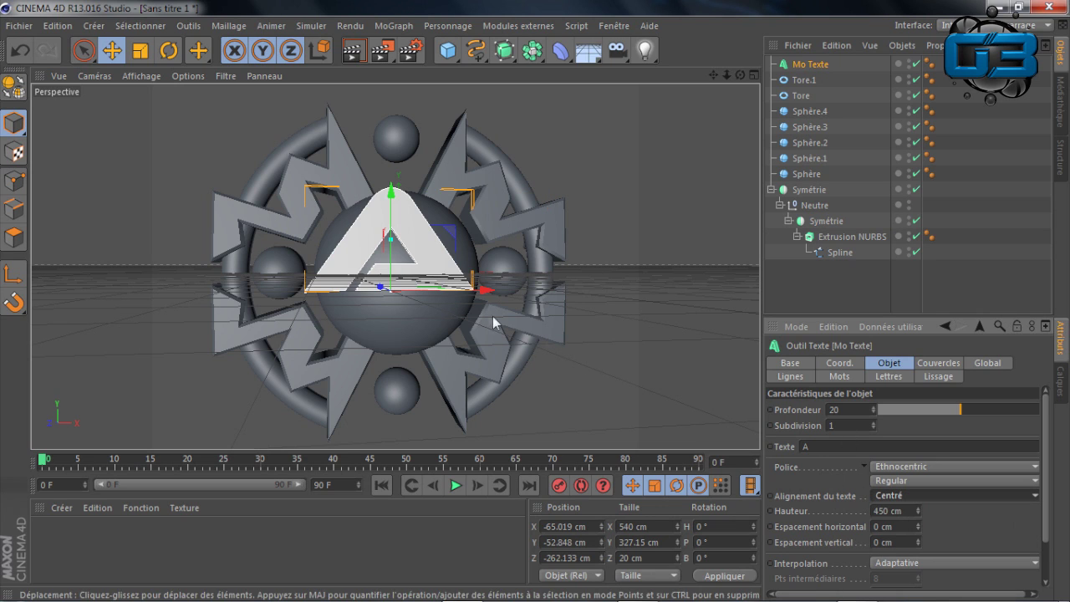
- Centre the letter A horizontally on the central sphere in the front view, to about X 3 cm
{"action": "left_click", "coordinate": [753, 75]}
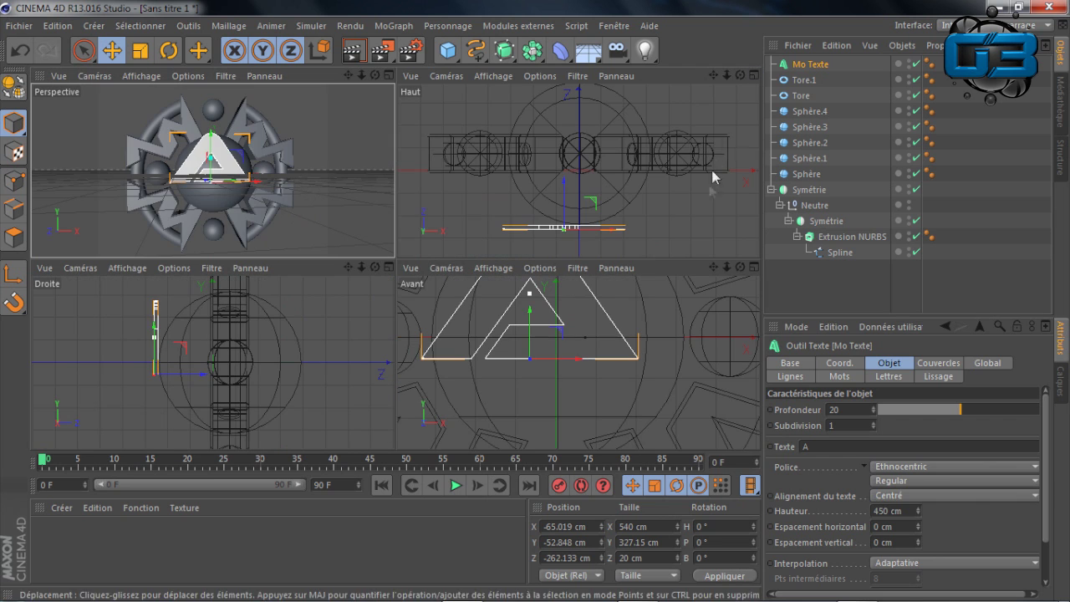
{"action": "left_click", "coordinate": [753, 267]}
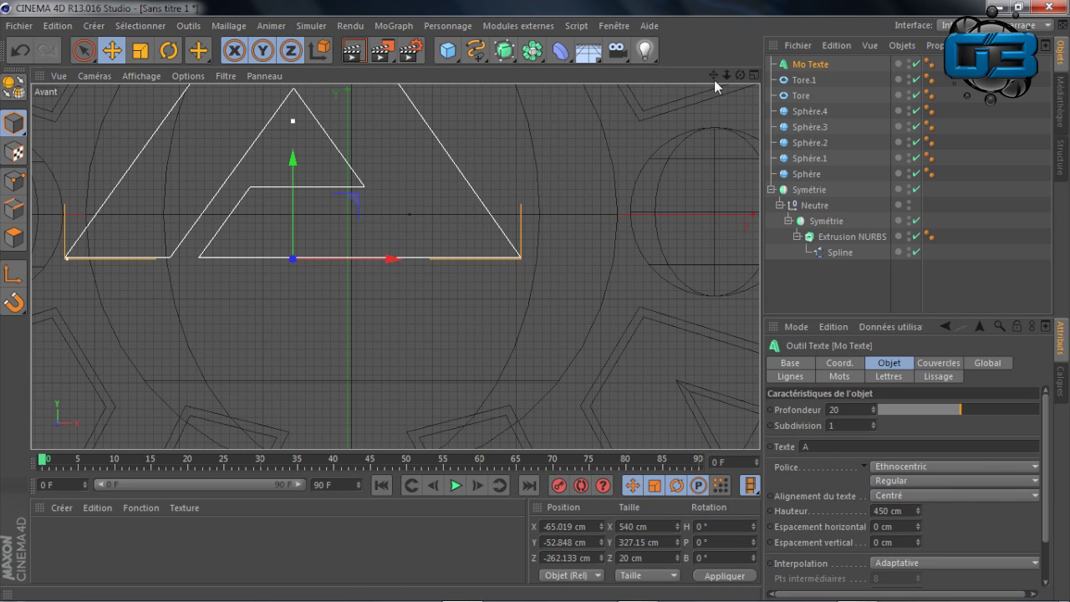
{"action": "left_click_drag", "start_coordinate": [713, 75], "coordinate": [744, 106]}
{"action": "scroll", "coordinate": [526, 226], "scroll_direction": "down", "scroll_amount": 5}
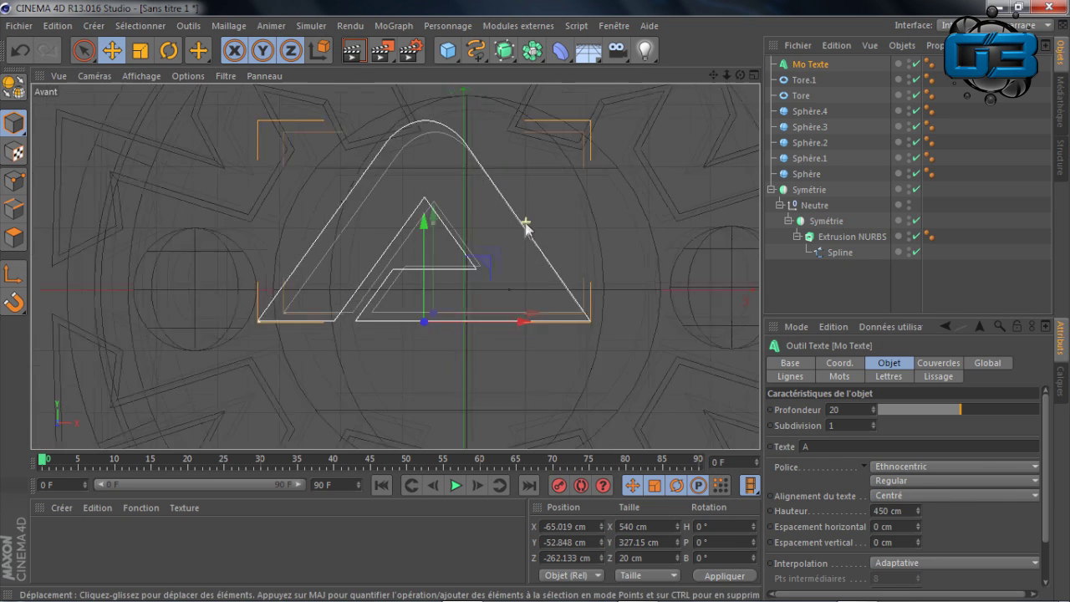
{"action": "left_click_drag", "start_coordinate": [521, 315], "coordinate": [566, 318]}
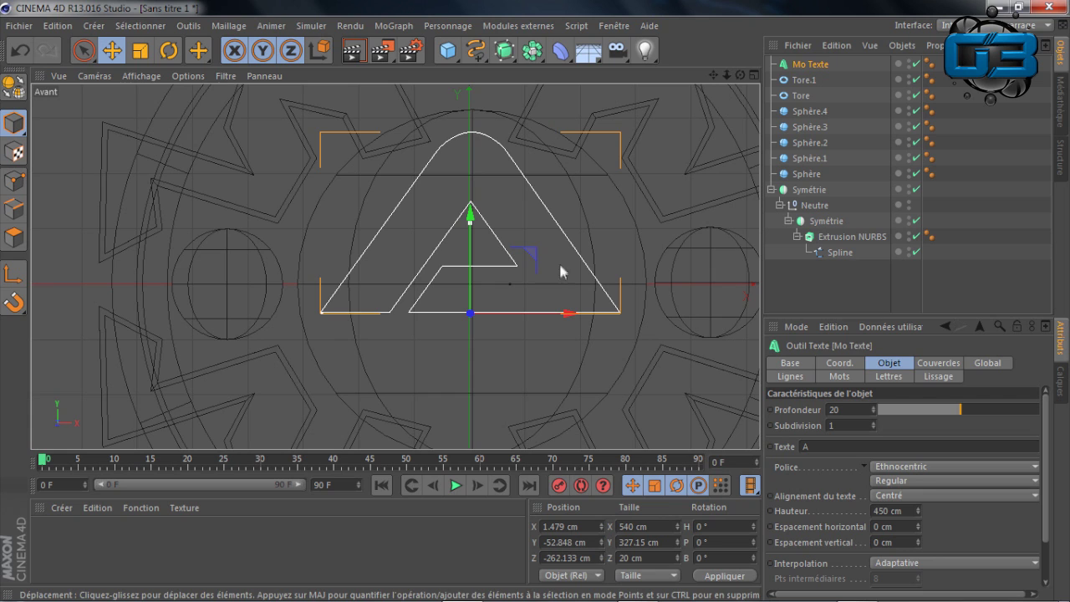
{"action": "left_click_drag", "start_coordinate": [568, 311], "coordinate": [570, 312]}
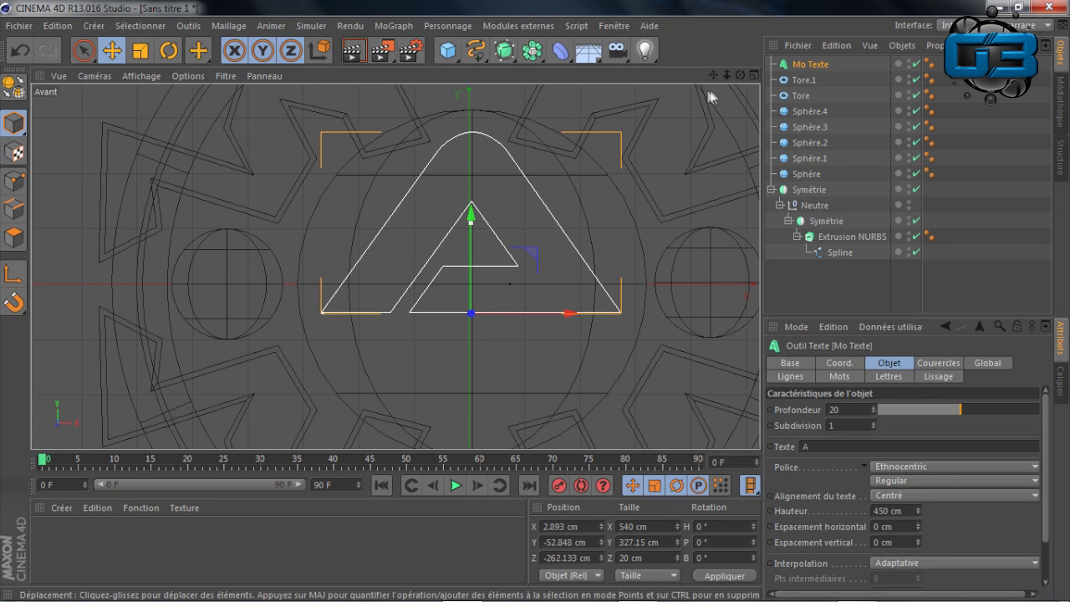
- Lower the letter A in the perspective view to about Y -108 cm
{"action": "left_click", "coordinate": [751, 75]}
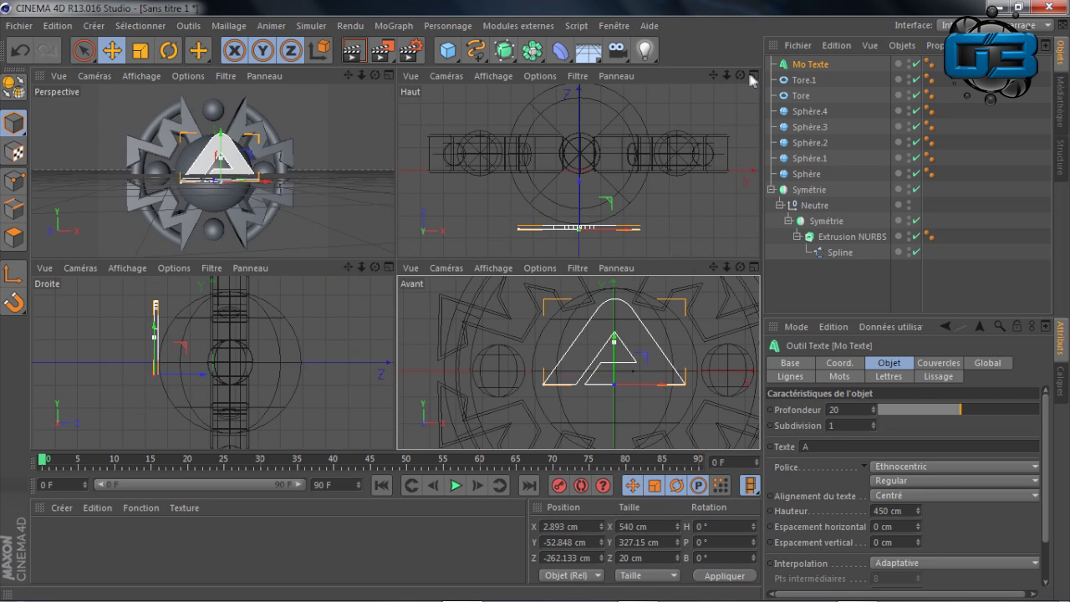
{"action": "left_click", "coordinate": [393, 75]}
{"action": "left_click_drag", "start_coordinate": [317, 236], "coordinate": [420, 236], "text": "alt"}
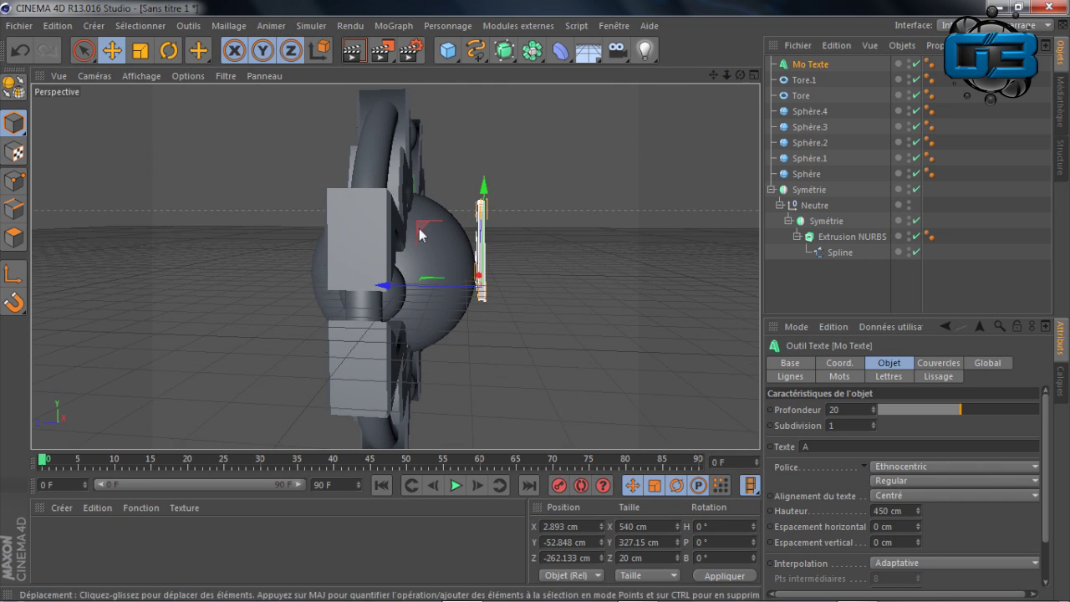
{"action": "left_click_drag", "start_coordinate": [740, 75], "coordinate": [564, 88]}
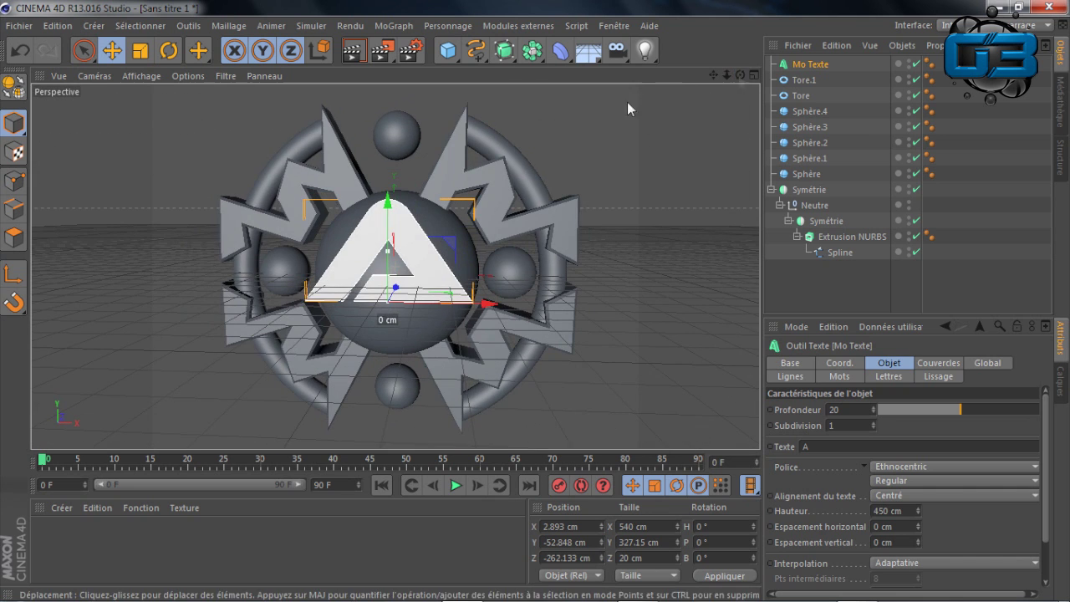
{"action": "left_click_drag", "start_coordinate": [389, 201], "coordinate": [389, 222]}
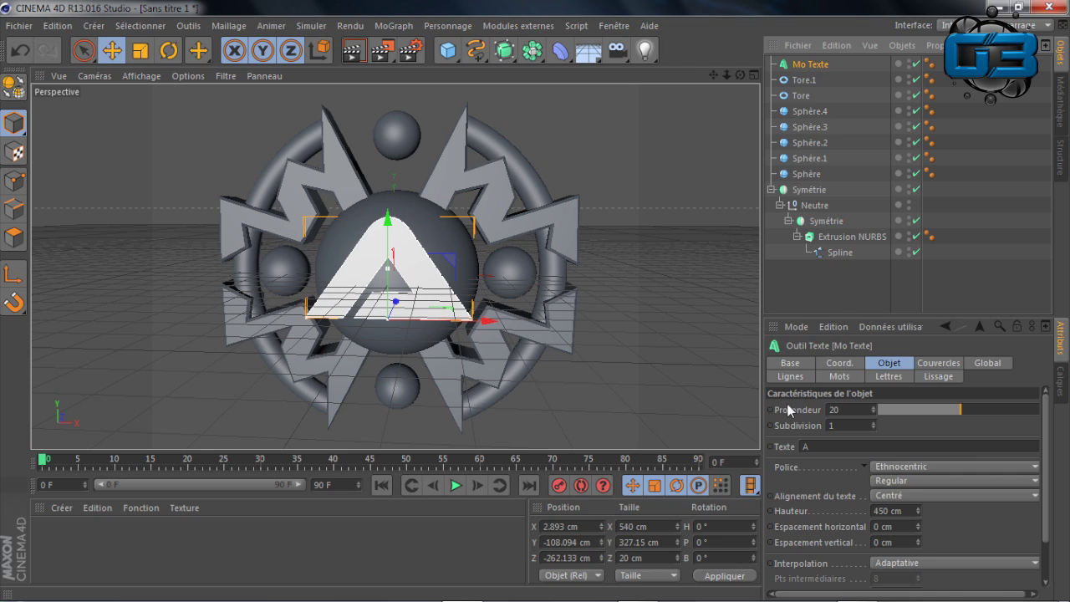
- Set the letter's depth to 200 and push it back into the central sphere, to about Z -236 cm
{"action": "left_click", "coordinate": [844, 409]}
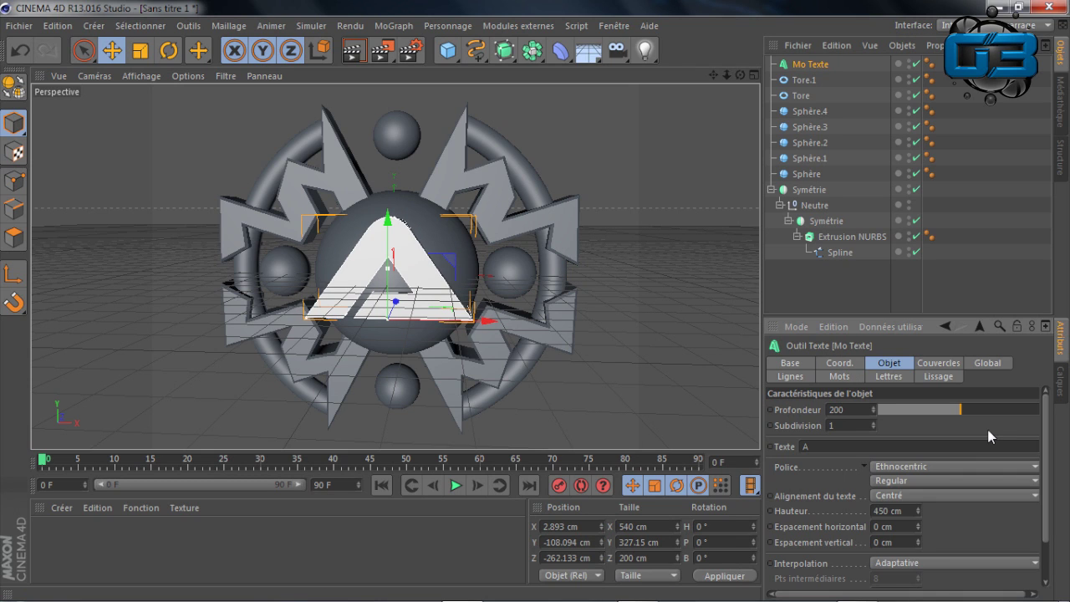
{"action": "left_click_drag", "start_coordinate": [740, 75], "coordinate": [259, 214]}
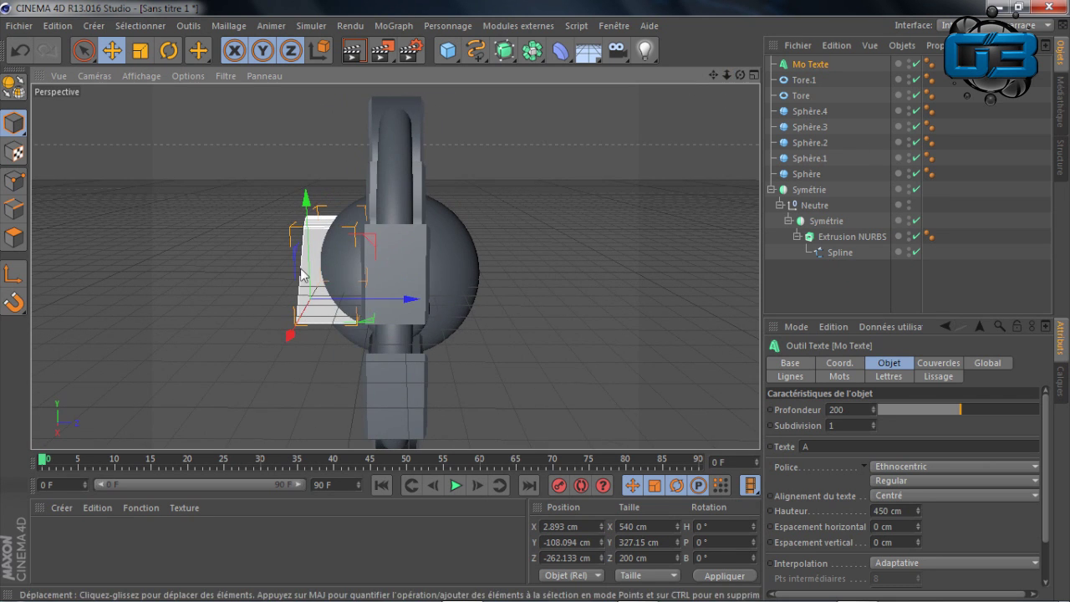
{"action": "left_click_drag", "start_coordinate": [410, 298], "coordinate": [418, 298]}
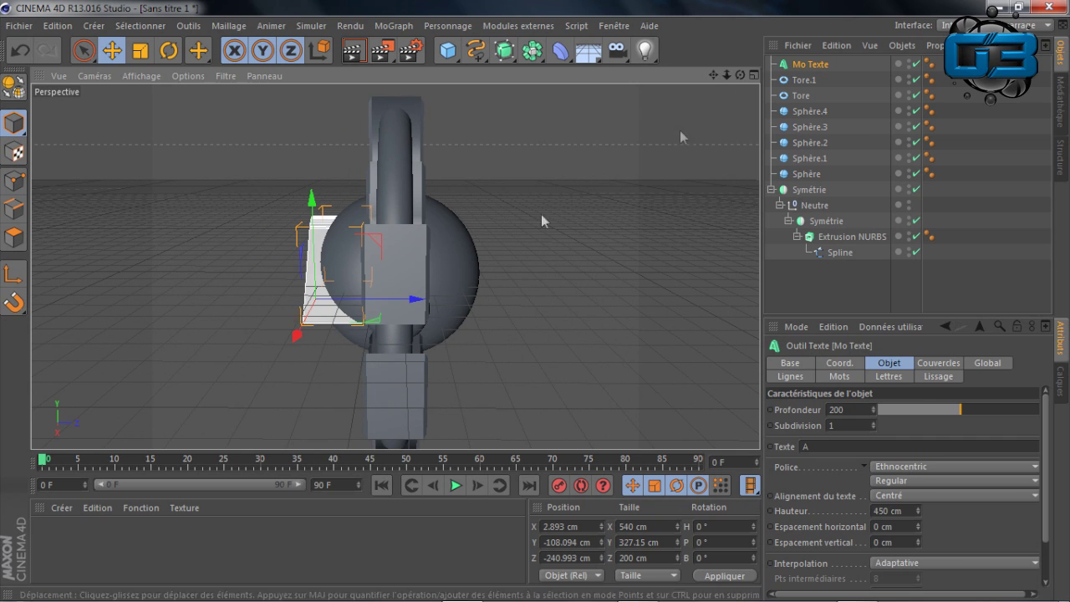
{"action": "left_click_drag", "start_coordinate": [741, 76], "coordinate": [722, 97]}
{"action": "mouse_move", "coordinate": [406, 299]}
{"action": "left_mouse_down"}
{"action": "mouse_move", "coordinate": [422, 304]}
{"action": "mouse_move", "coordinate": [410, 303]}
{"action": "left_mouse_up"}
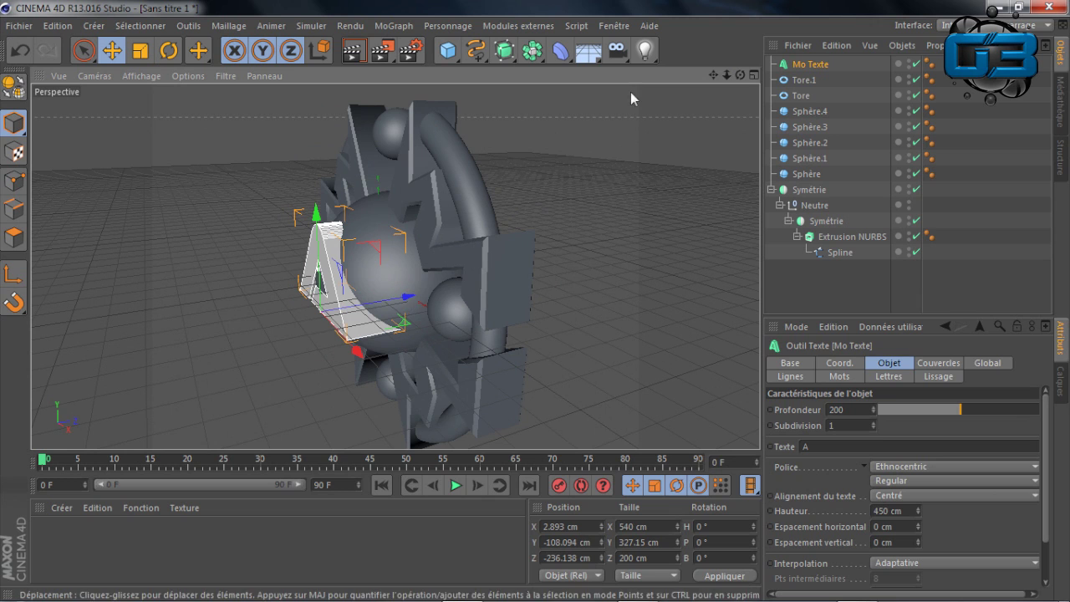
- Fine-tune how far the letter A stands out of the central sphere, to about Z -241 cm
{"action": "mouse_move", "coordinate": [740, 76]}
{"action": "left_mouse_down"}
{"action": "mouse_move", "coordinate": [754, 70]}
{"action": "mouse_move", "coordinate": [740, 75]}
{"action": "left_mouse_up"}
{"action": "left_click_drag", "start_coordinate": [408, 297], "coordinate": [388, 305]}
{"action": "left_click_drag", "start_coordinate": [740, 76], "coordinate": [767, 77]}
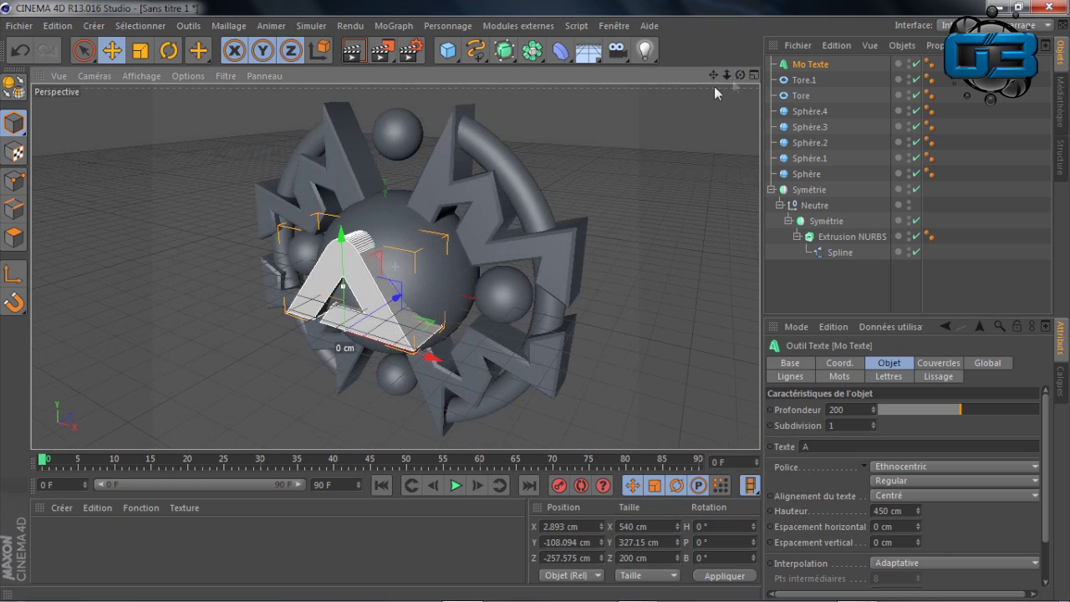
{"action": "left_click_drag", "start_coordinate": [398, 300], "coordinate": [402, 300]}
{"action": "left_click_drag", "start_coordinate": [739, 76], "coordinate": [736, 78]}
{"action": "left_click", "coordinate": [619, 130]}
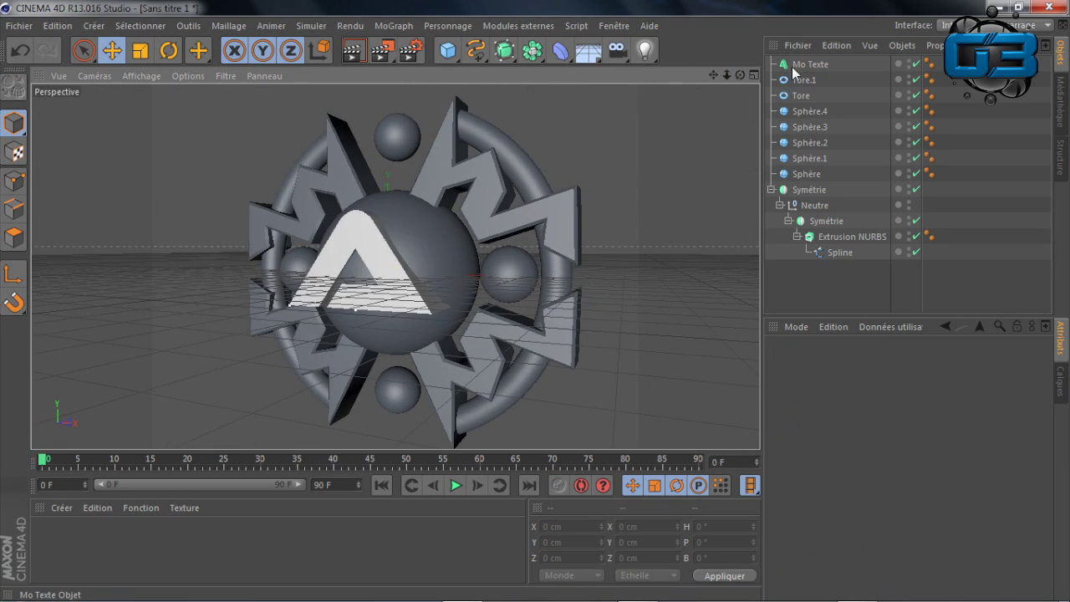
{"action": "left_click", "coordinate": [809, 65]}
{"action": "left_click_drag", "start_coordinate": [739, 76], "coordinate": [739, 81]}
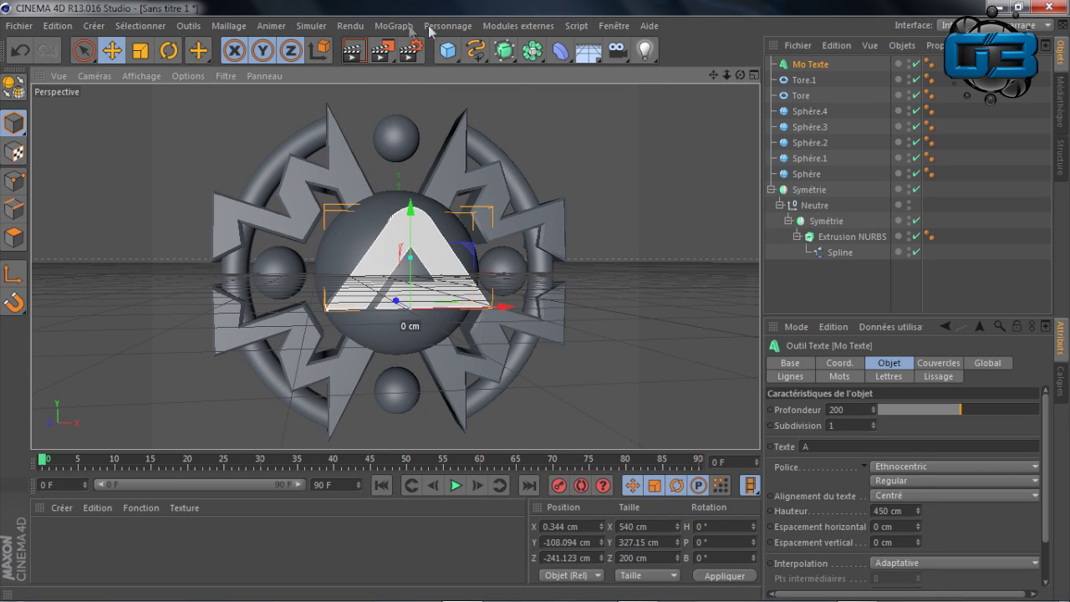
- Add a second MoText object and place it in front of the emblem below the A, at about X -218, Y -268, Z -314 cm
{"action": "left_click", "coordinate": [393, 26]}
{"action": "left_click", "coordinate": [424, 216]}
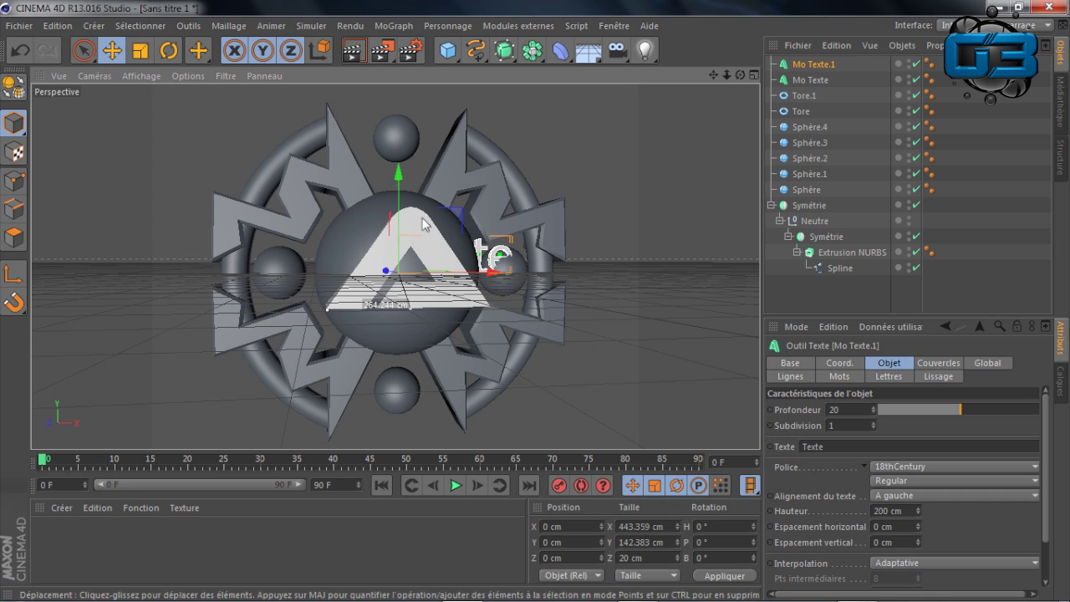
{"action": "left_click_drag", "start_coordinate": [402, 177], "coordinate": [464, 362]}
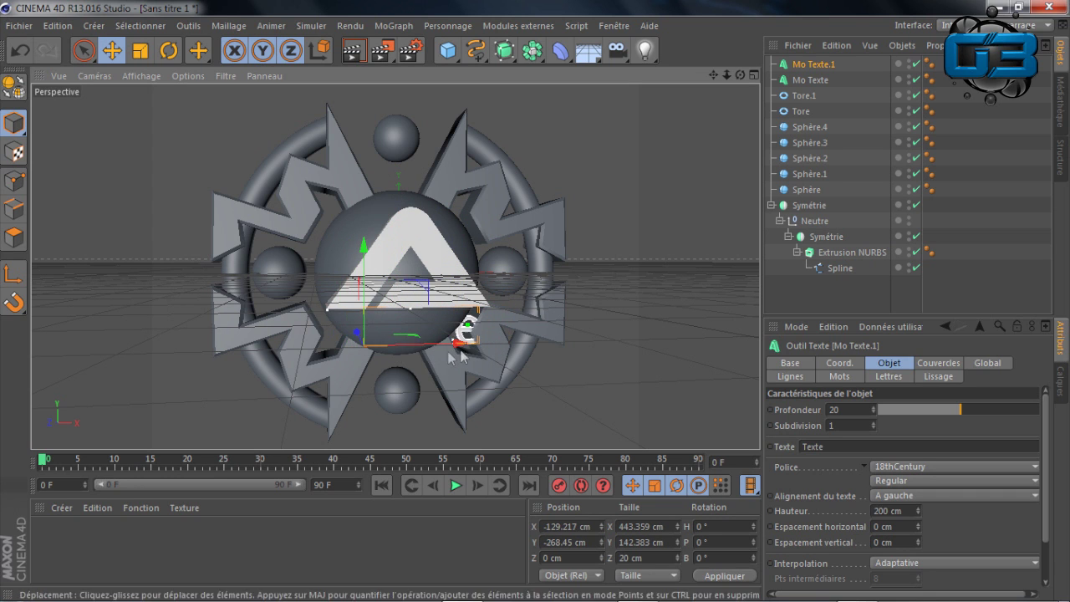
{"action": "left_click_drag", "start_coordinate": [357, 338], "coordinate": [341, 373]}
- Change the second text to "eSport" and shift it sideways to about X -274 cm
{"action": "double_click", "coordinate": [834, 445]}
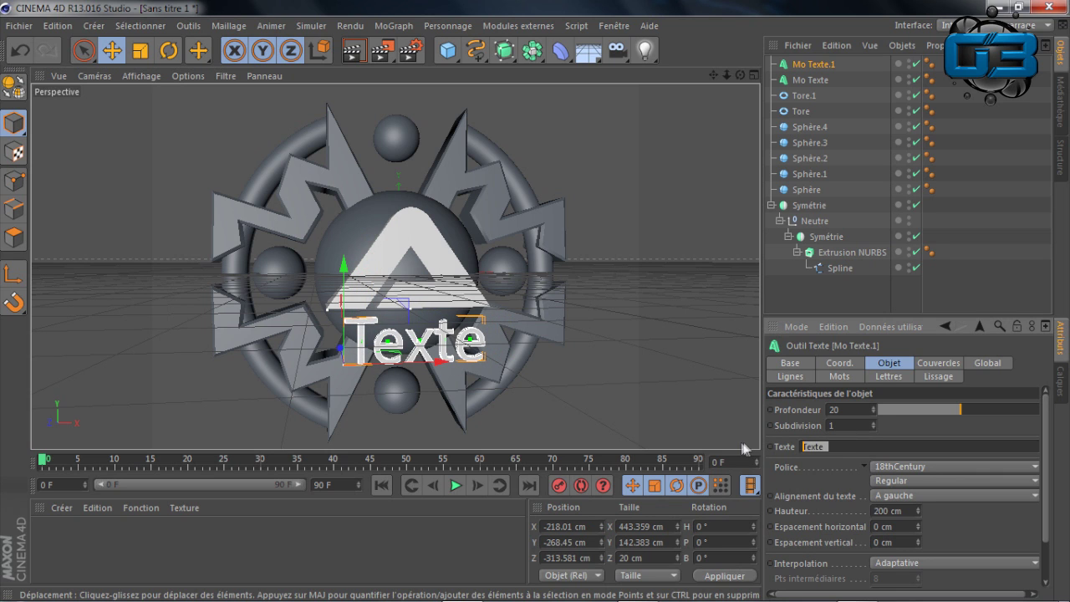
{"action": "type", "text": "eSport"}
{"action": "key", "text": "Return"}
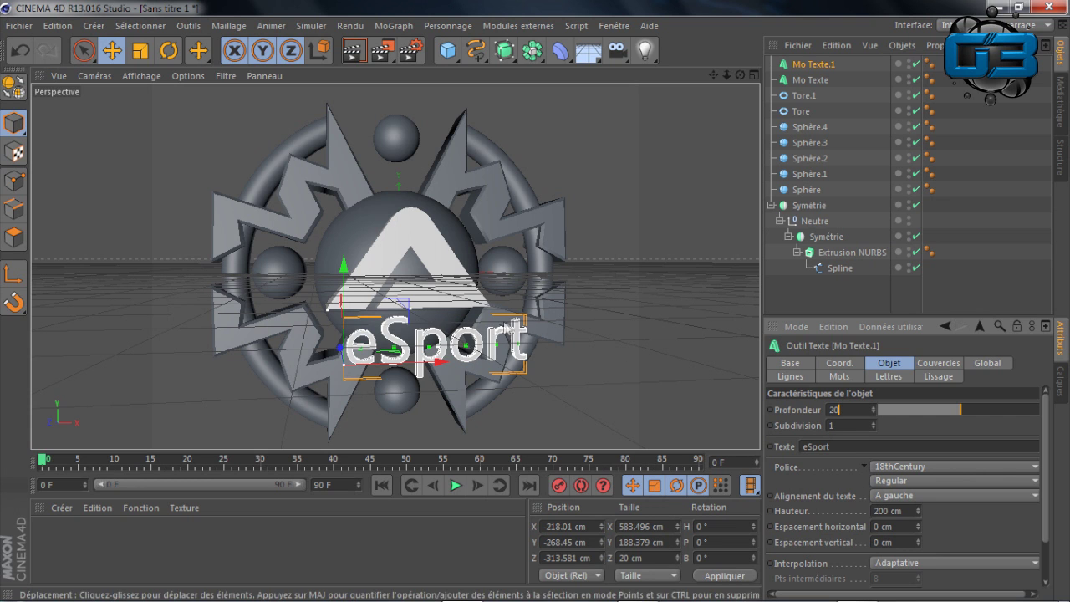
{"action": "left_click_drag", "start_coordinate": [437, 365], "coordinate": [419, 365]}
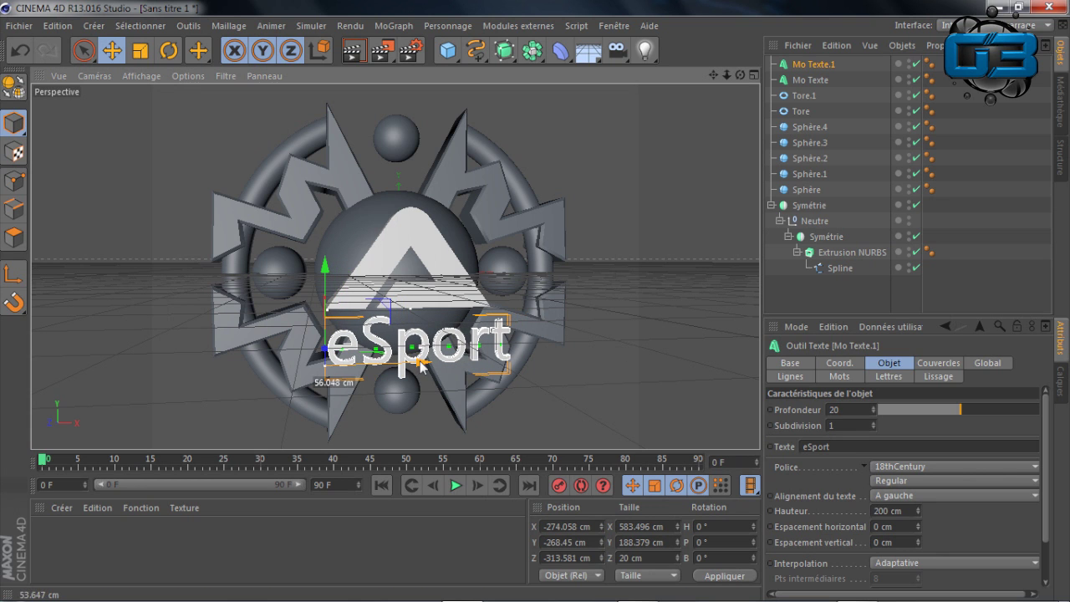
- Preview the emblem with the eSport text as a viewport render, and delete that text object
{"action": "left_click", "coordinate": [353, 52]}
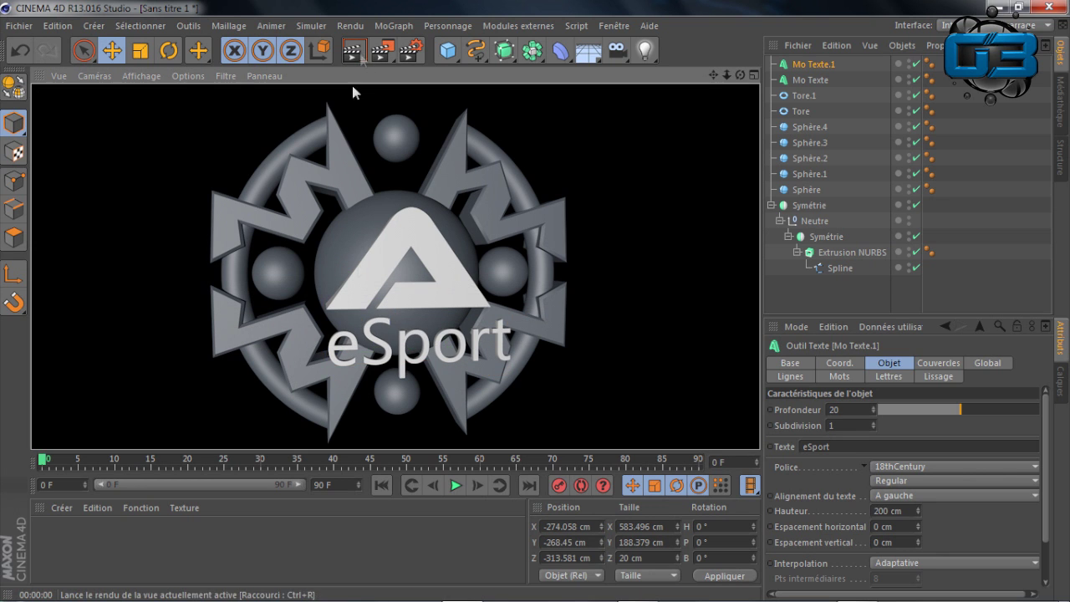
{"action": "left_click", "coordinate": [407, 366]}
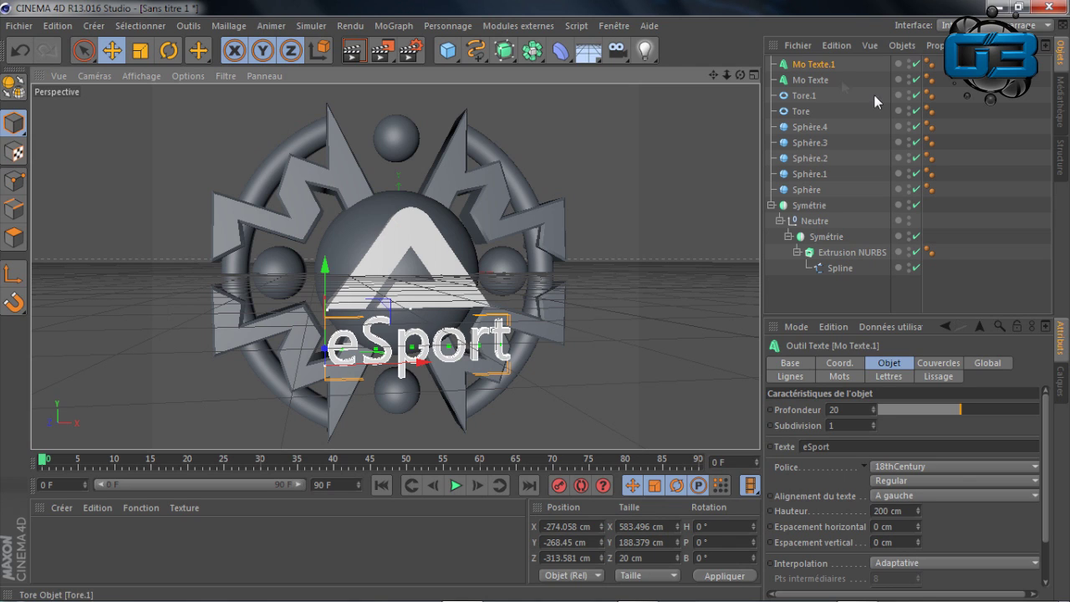
{"action": "key", "text": "Delete"}
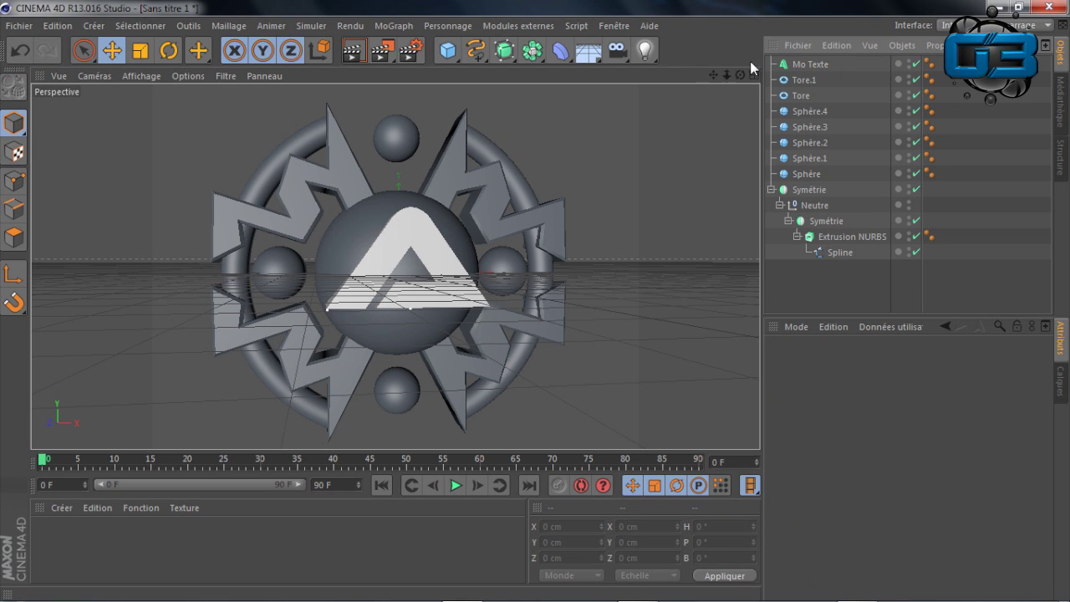
- Render the emblem from a slightly tilted angle in the perspective view to check the model
{"action": "left_click_drag", "start_coordinate": [740, 74], "coordinate": [686, 226]}
{"action": "left_click", "coordinate": [354, 51]}
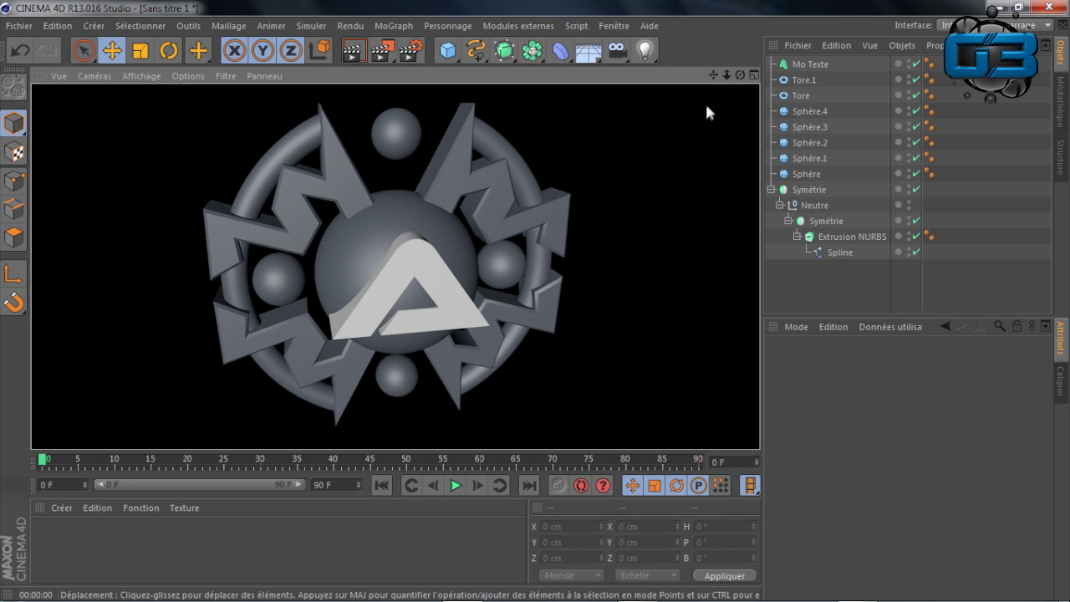
{"action": "mouse_move", "coordinate": [740, 75]}
{"action": "left_mouse_down"}
{"action": "mouse_move", "coordinate": [740, 92]}
{"action": "mouse_move", "coordinate": [719, 95]}
{"action": "mouse_move", "coordinate": [736, 83]}
{"action": "left_mouse_up"}
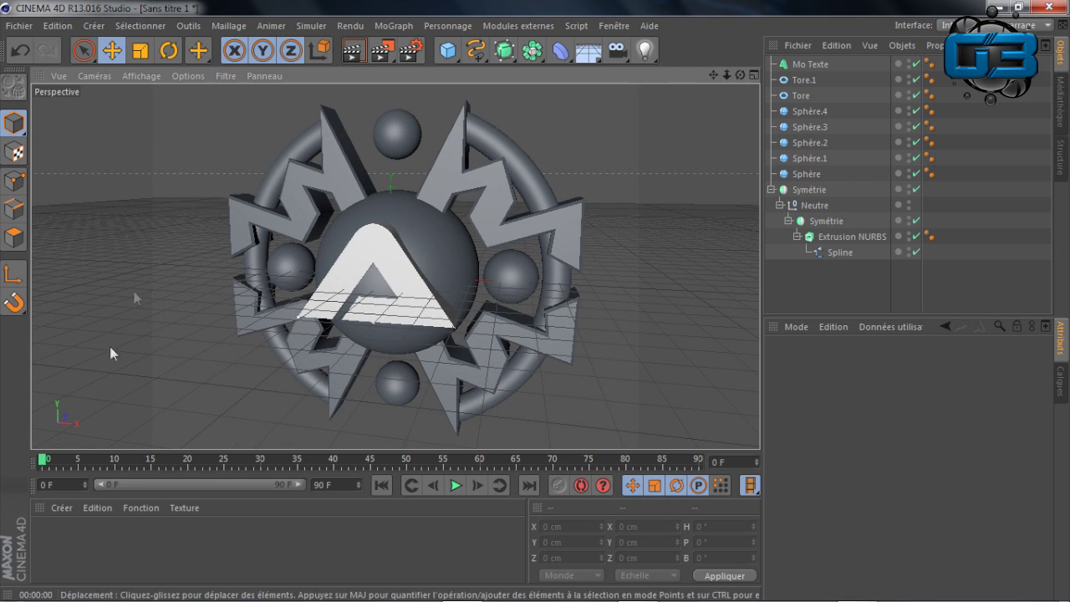
{"action": "left_click", "coordinate": [62, 508]}
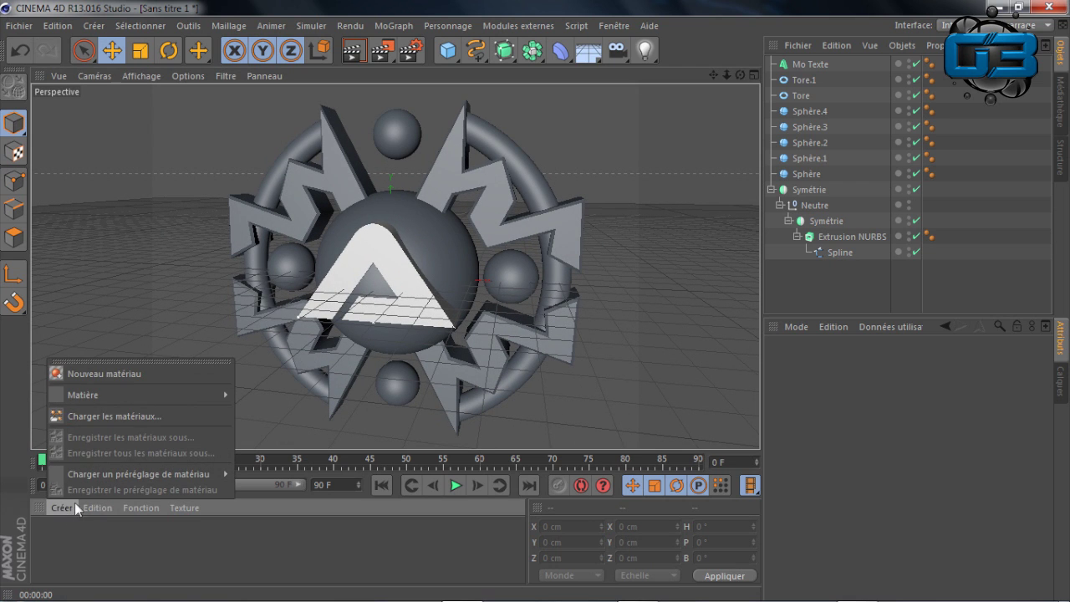
{"action": "mouse_move", "coordinate": [92, 474]}
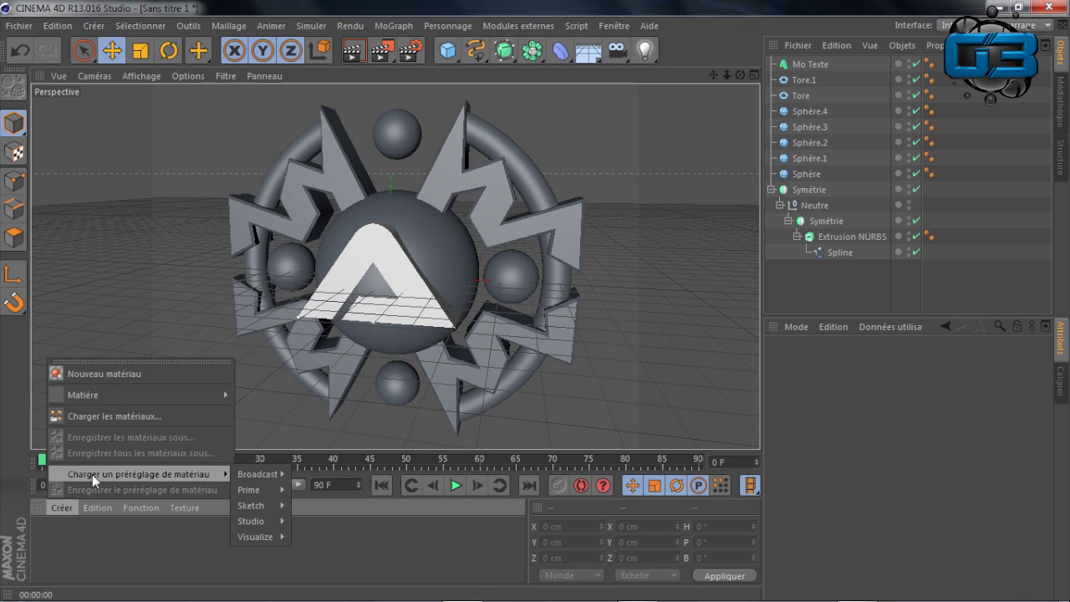
{"action": "mouse_move", "coordinate": [266, 489]}
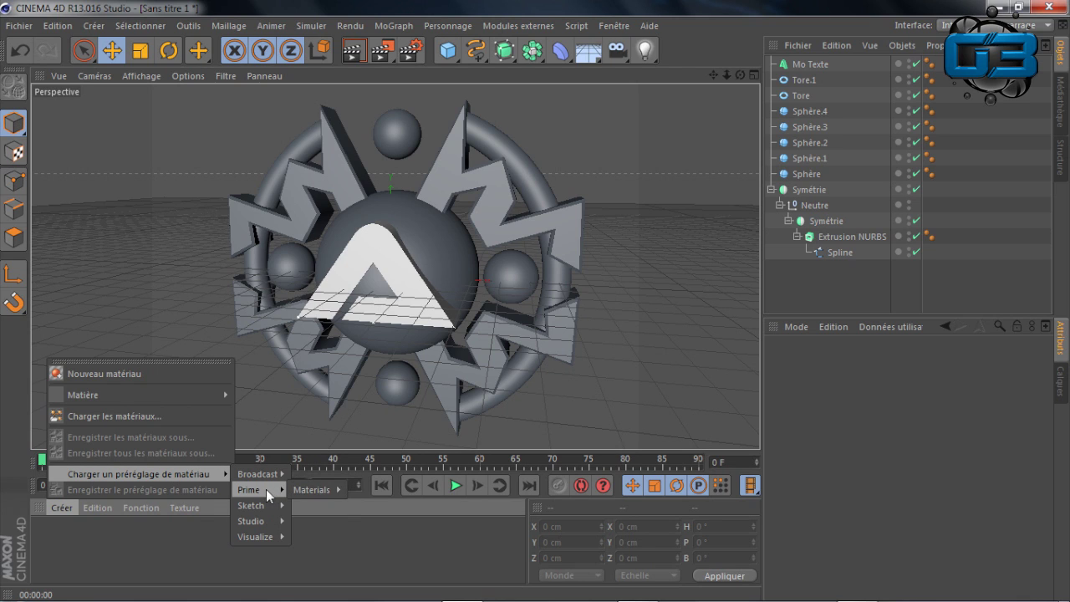
{"action": "mouse_move", "coordinate": [265, 525]}
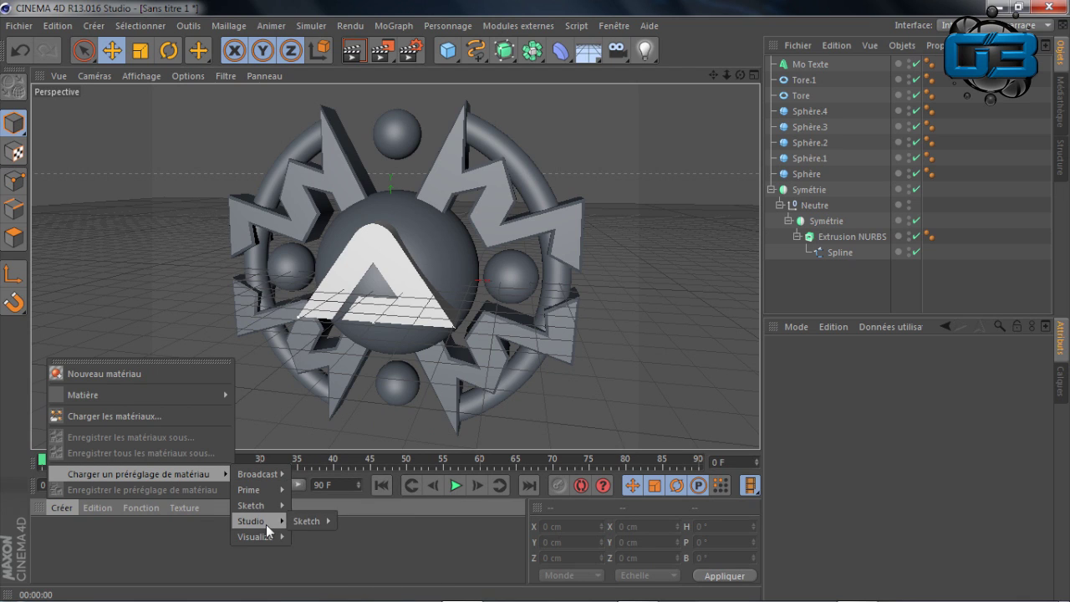
{"action": "mouse_move", "coordinate": [321, 543]}
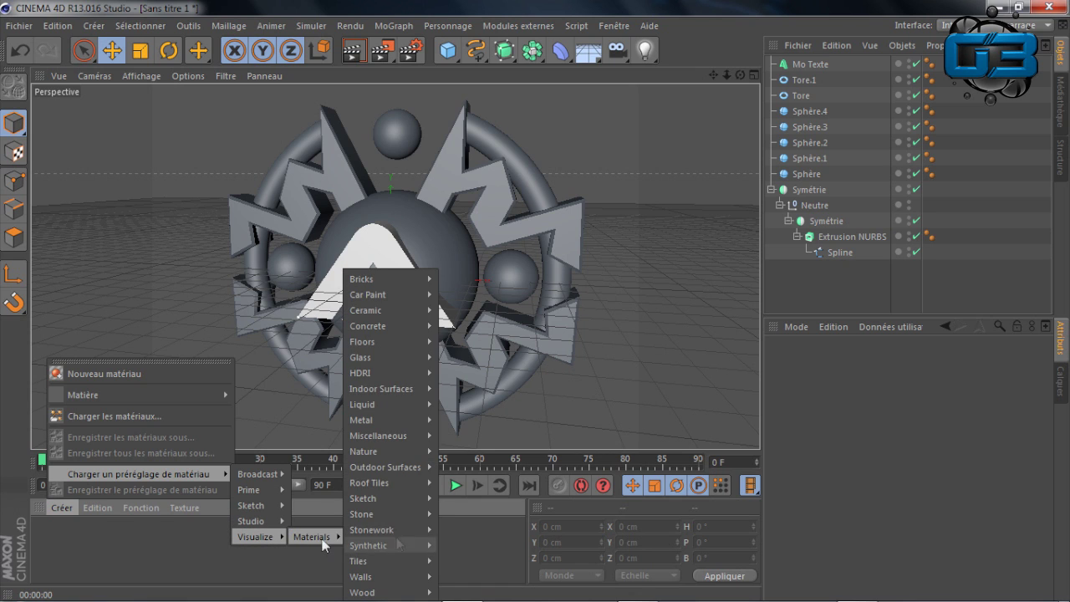
{"action": "mouse_move", "coordinate": [402, 283]}
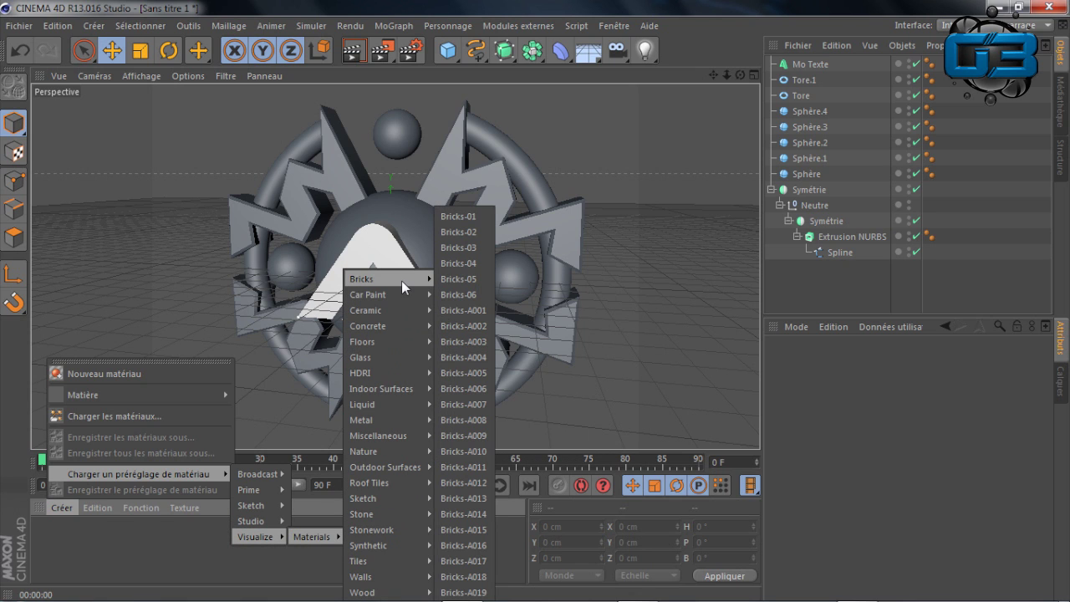
{"action": "left_click", "coordinate": [127, 549]}
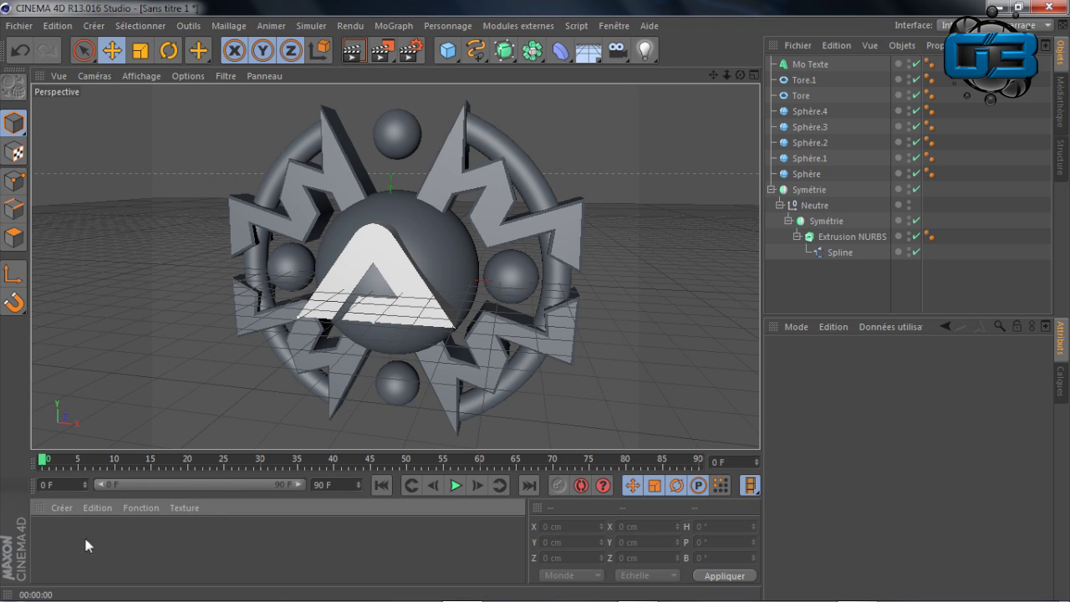
- Create a new standard material
{"action": "double_click", "coordinate": [59, 546]}
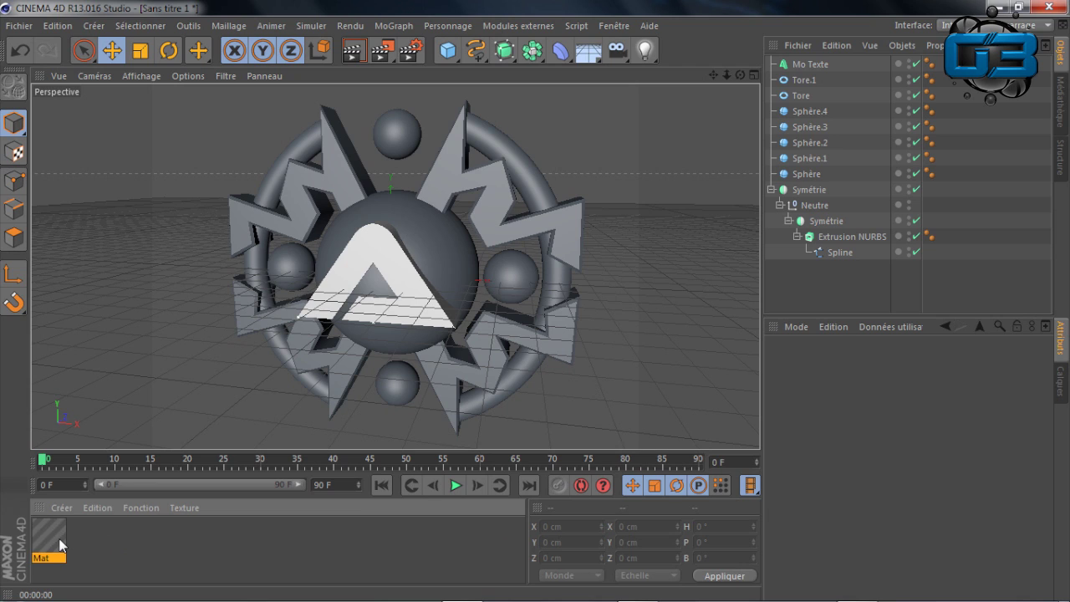
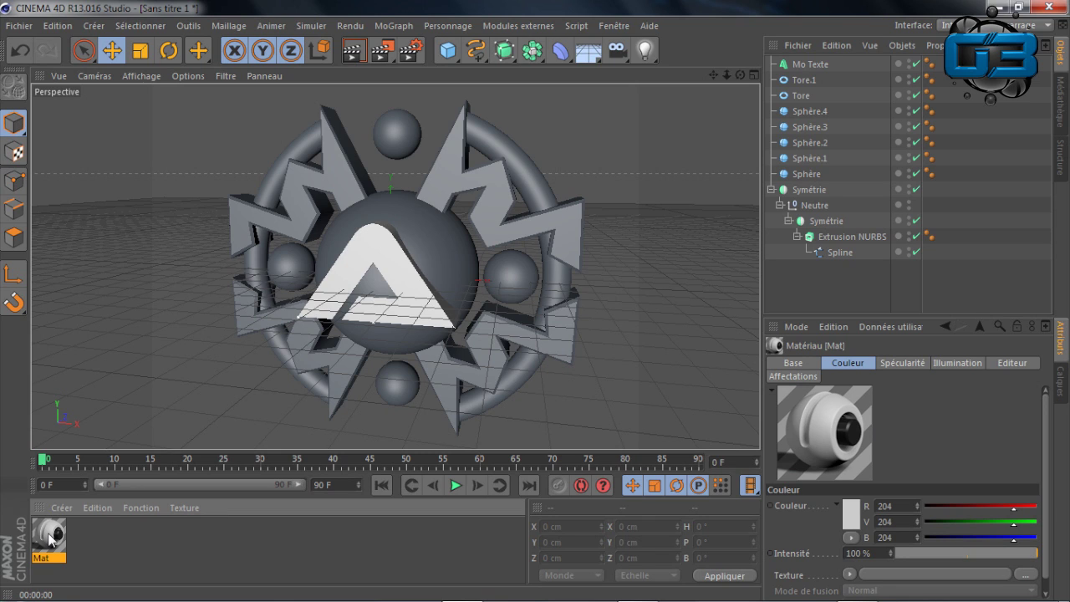
- Set the new material's colour to bright blue (RGB 0, 123, 255) and move its editor aside to uncover the emblem
{"action": "double_click", "coordinate": [50, 539]}
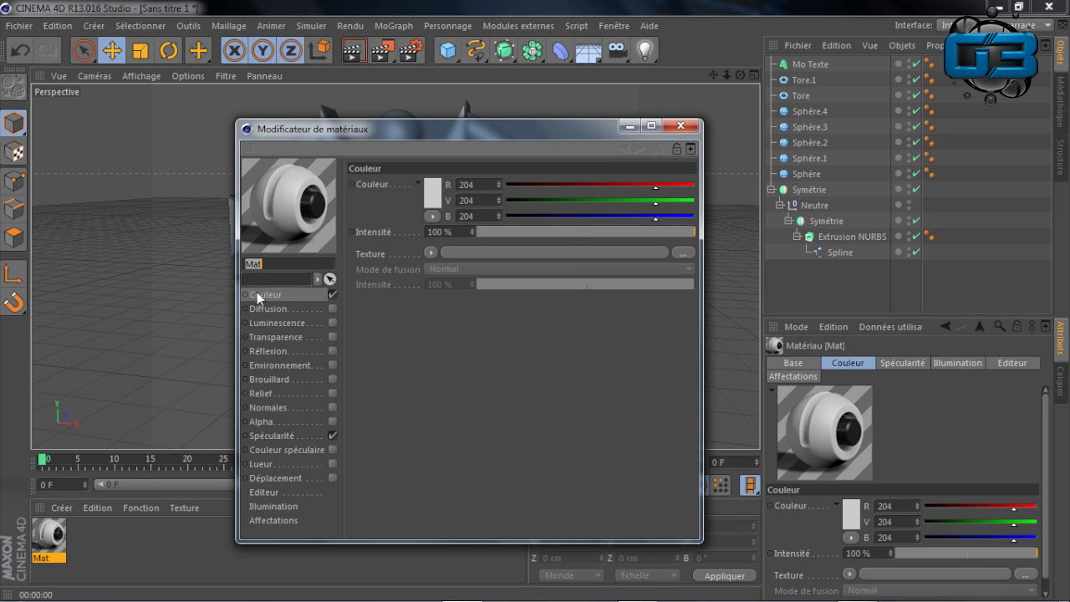
{"action": "left_click", "coordinate": [433, 193]}
{"action": "left_click_drag", "start_coordinate": [434, 193], "coordinate": [446, 133]}
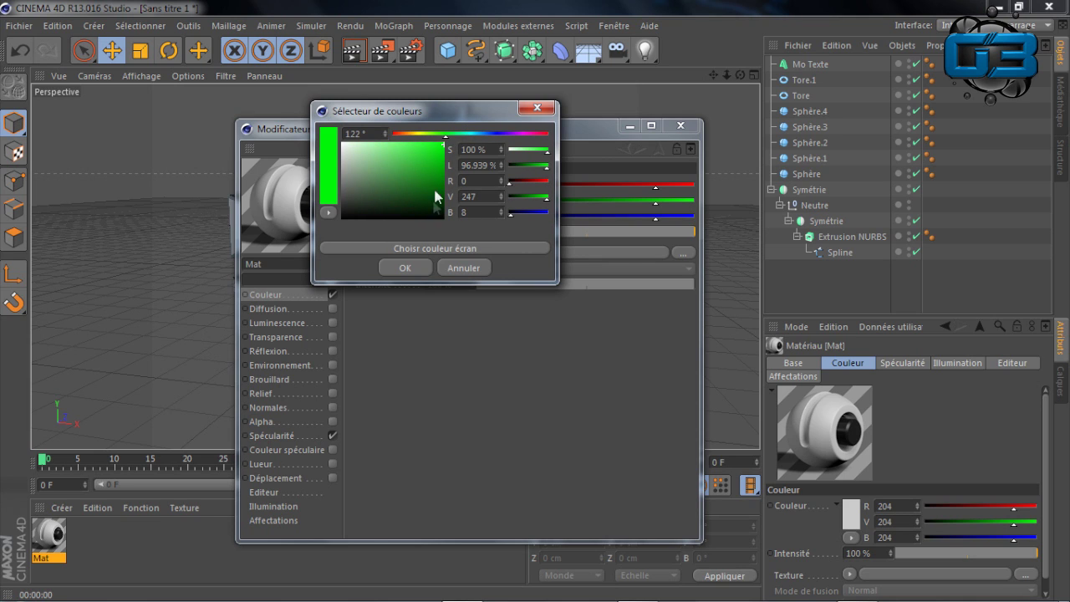
{"action": "left_click", "coordinate": [485, 135]}
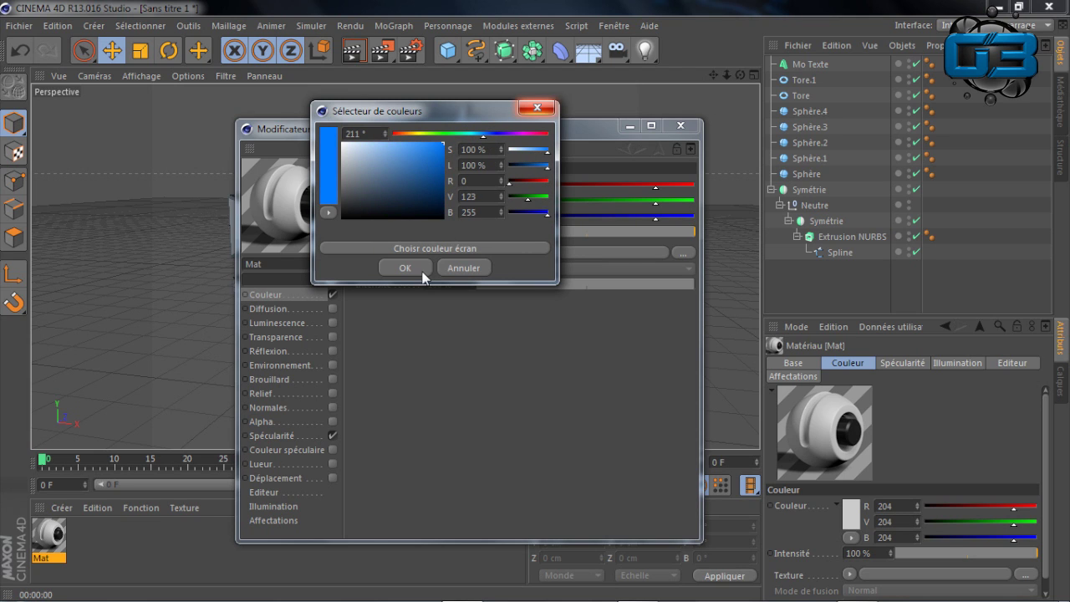
{"action": "left_click", "coordinate": [422, 272]}
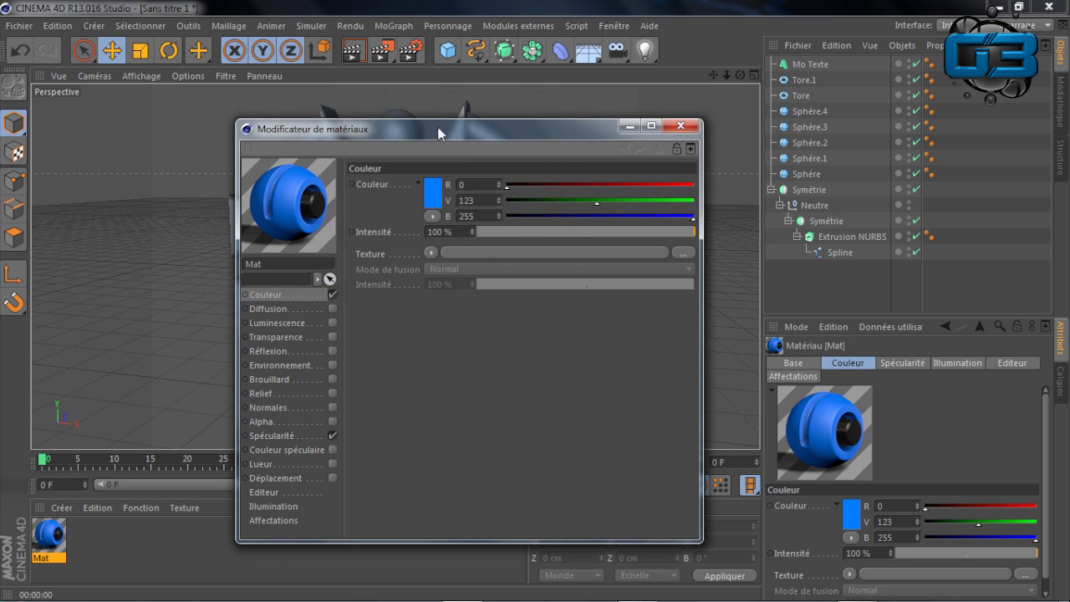
{"action": "left_click_drag", "start_coordinate": [438, 127], "coordinate": [703, 61]}
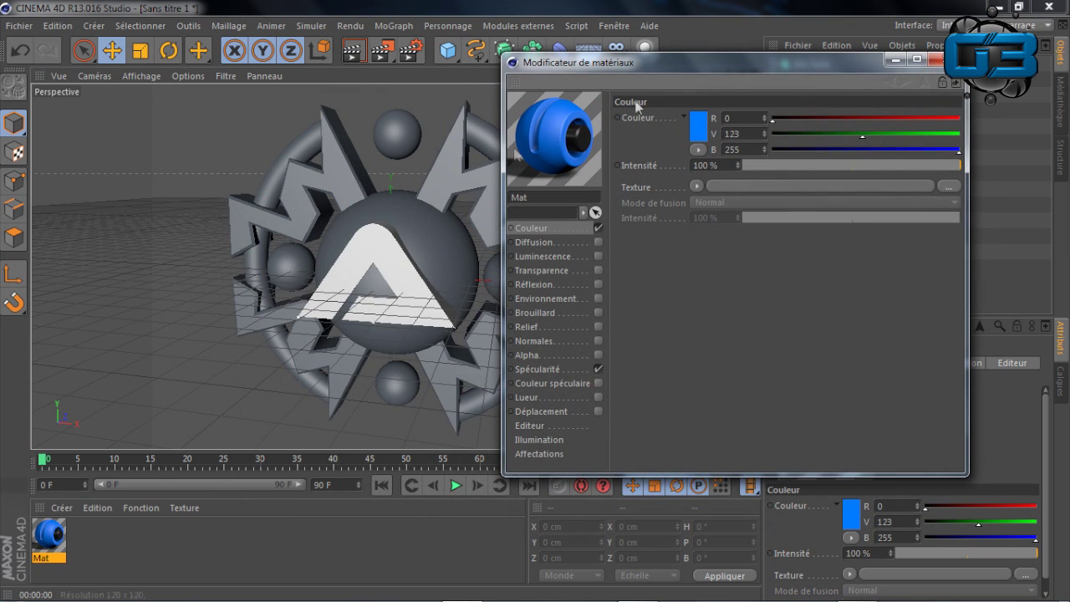
- Try a Fresnel texture in Addition mode and the Luminescence channel on the blue material, and remove both again
{"action": "left_click", "coordinate": [694, 186]}
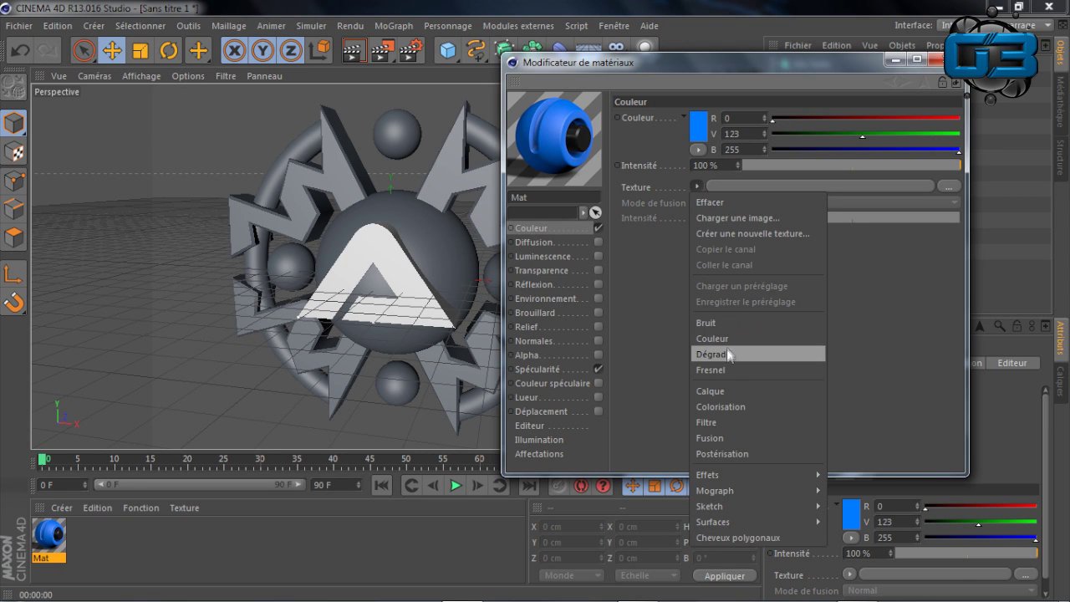
{"action": "left_click", "coordinate": [725, 370]}
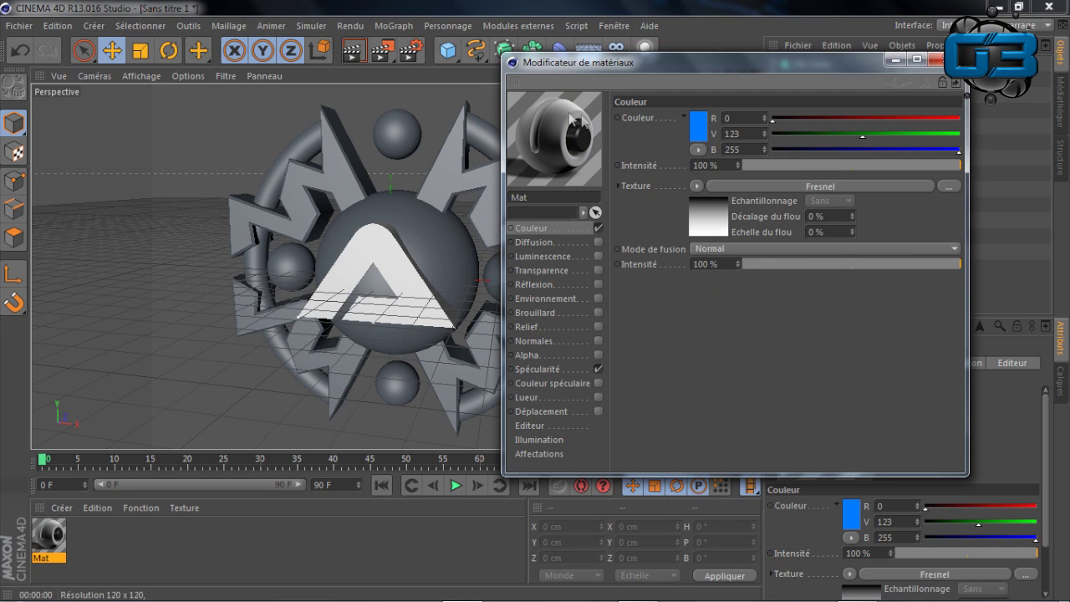
{"action": "left_click", "coordinate": [794, 248]}
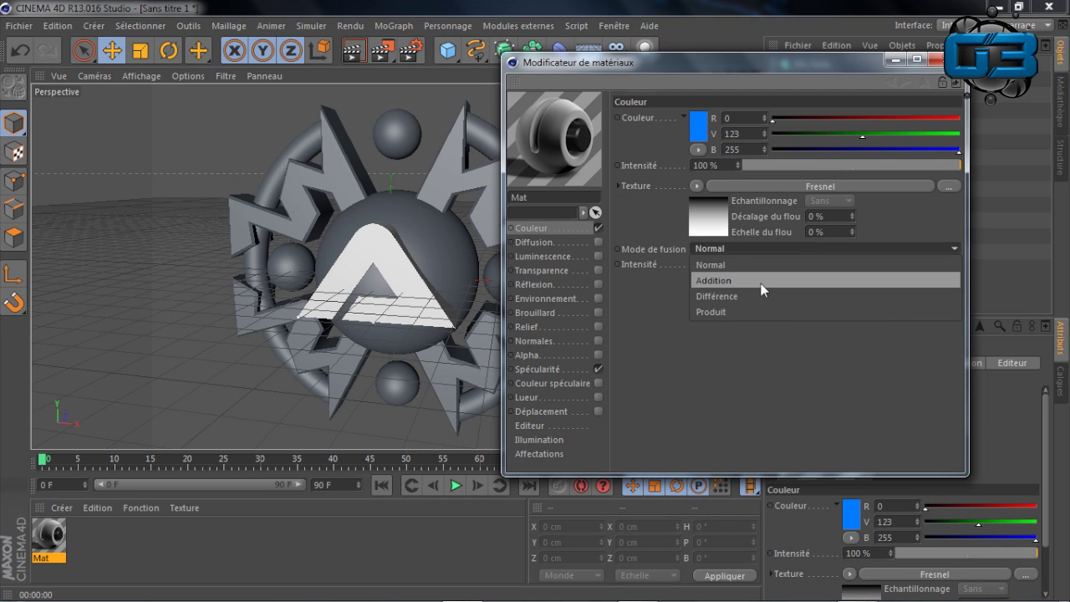
{"action": "left_click", "coordinate": [757, 278]}
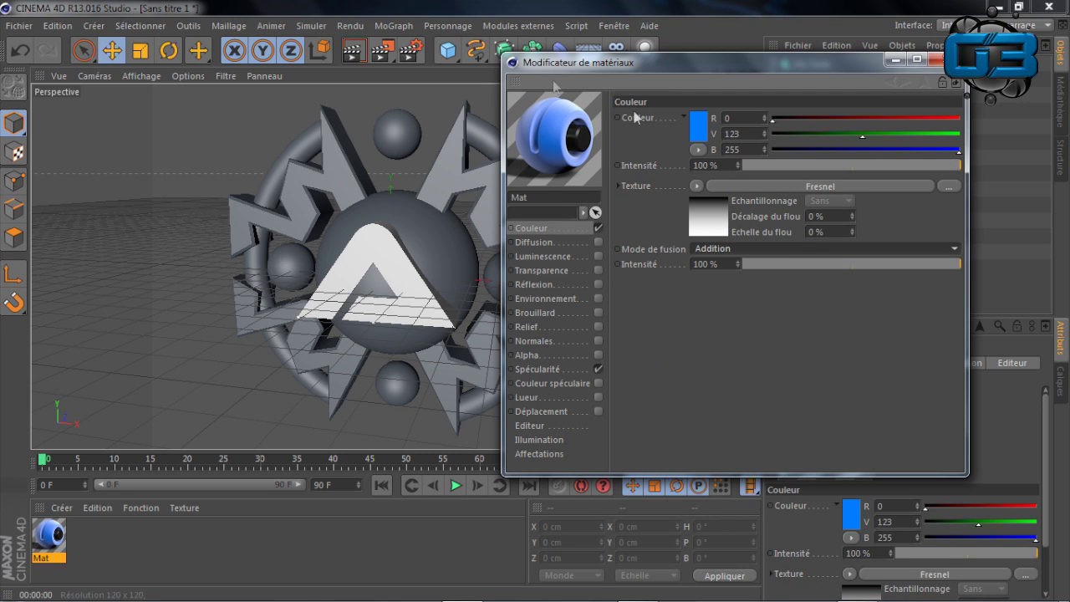
{"action": "left_click", "coordinate": [695, 185]}
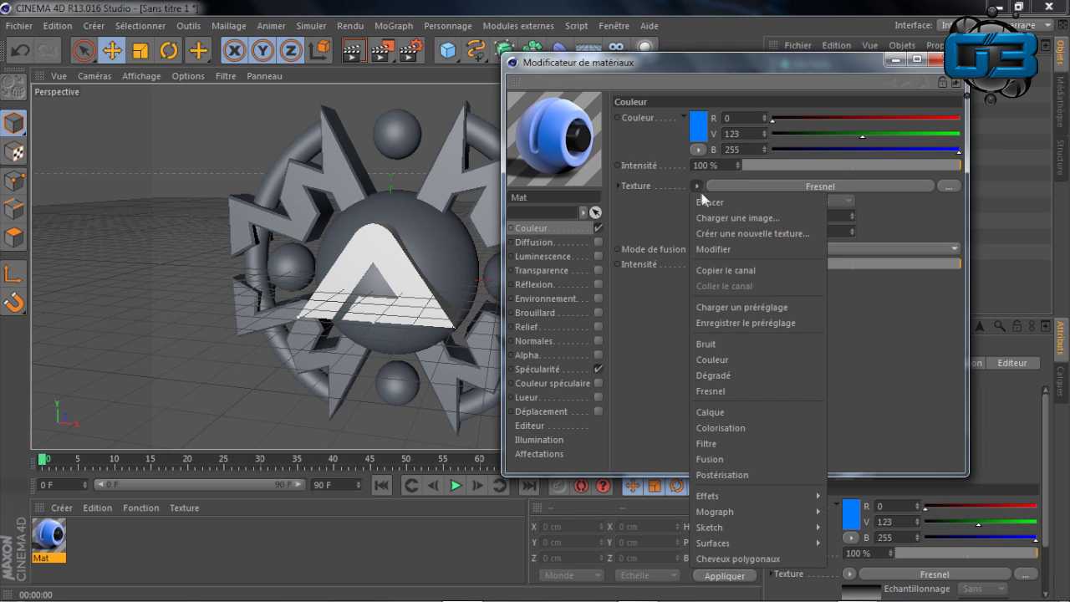
{"action": "left_click", "coordinate": [752, 201]}
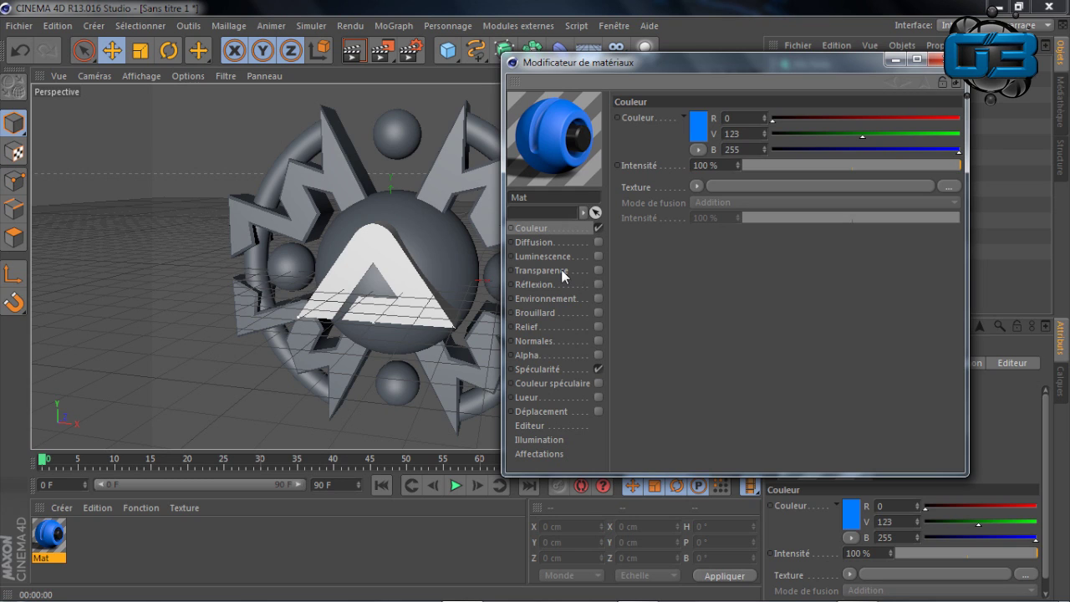
{"action": "left_click", "coordinate": [596, 256]}
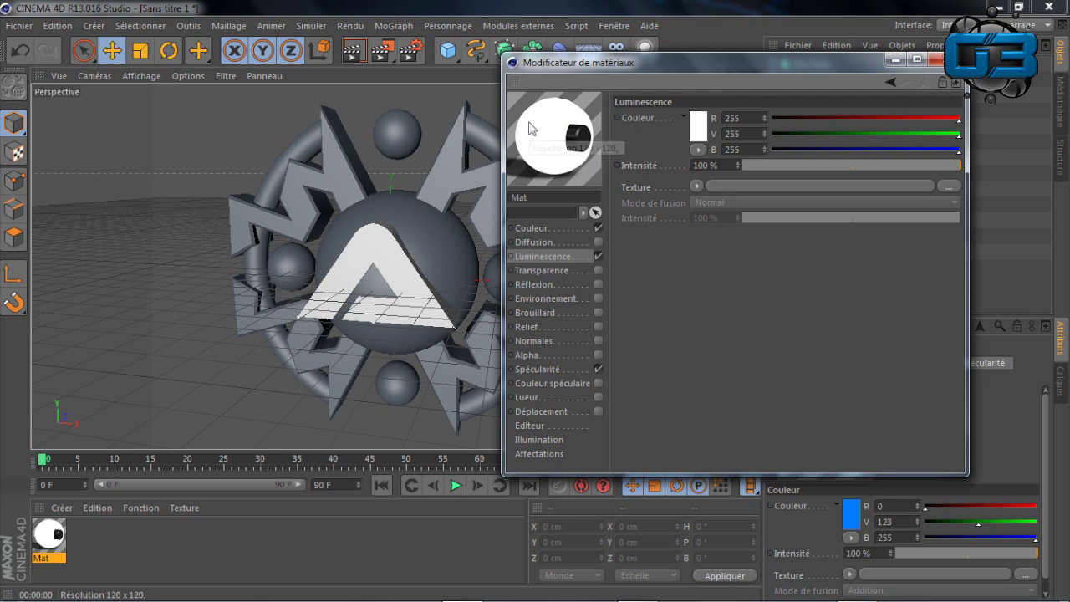
{"action": "left_click", "coordinate": [597, 255]}
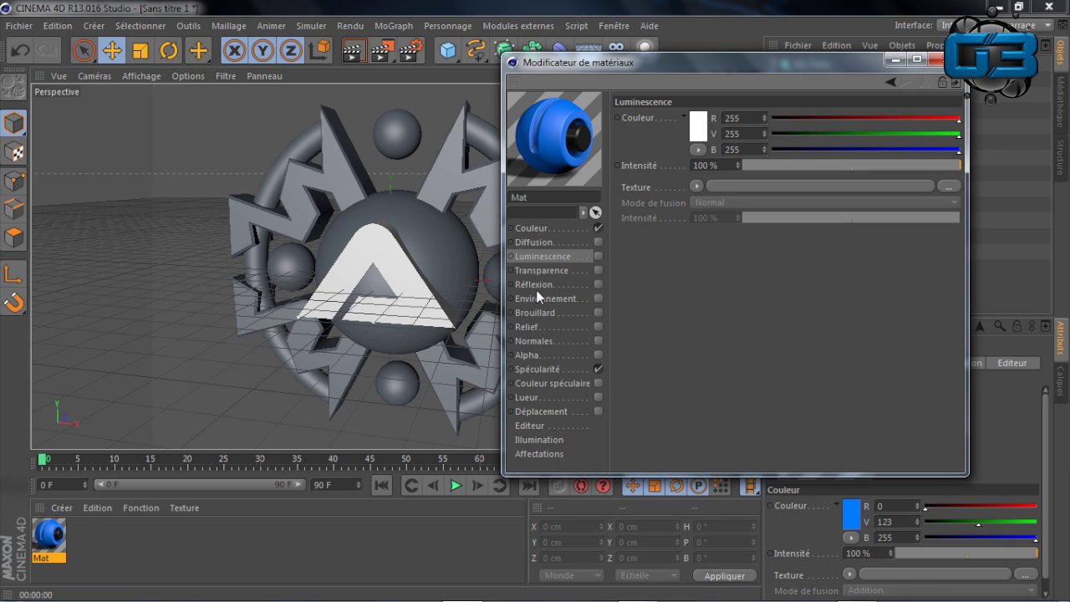
- Enable reflection on the blue material at 15 % intensity and close the material editor
{"action": "left_click", "coordinate": [597, 284]}
{"action": "left_click", "coordinate": [784, 165]}
{"action": "left_click_drag", "start_coordinate": [786, 165], "coordinate": [783, 163]}
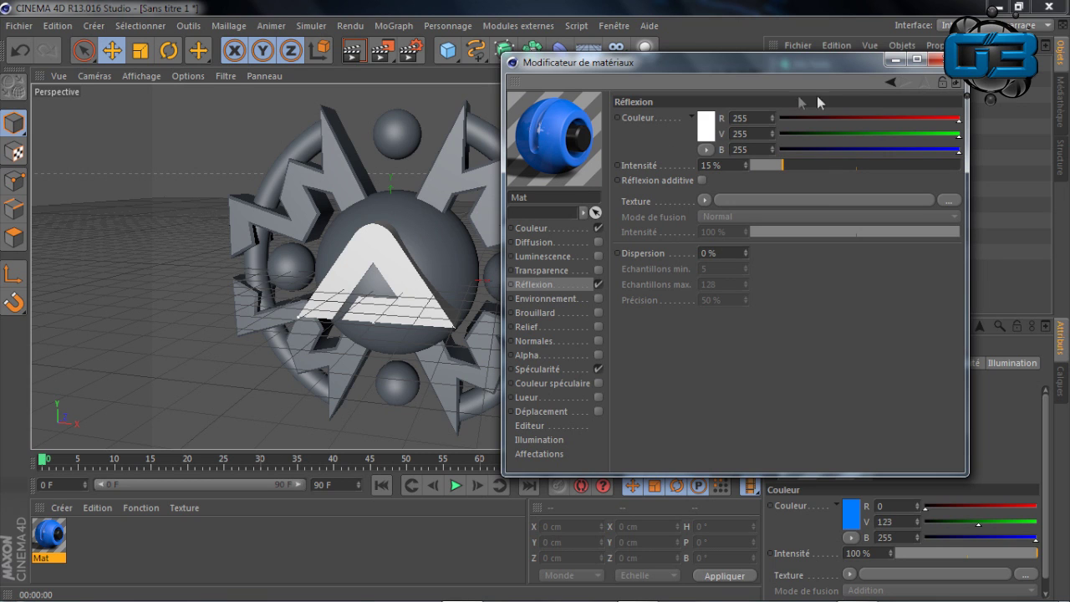
{"action": "left_click", "coordinate": [934, 59]}
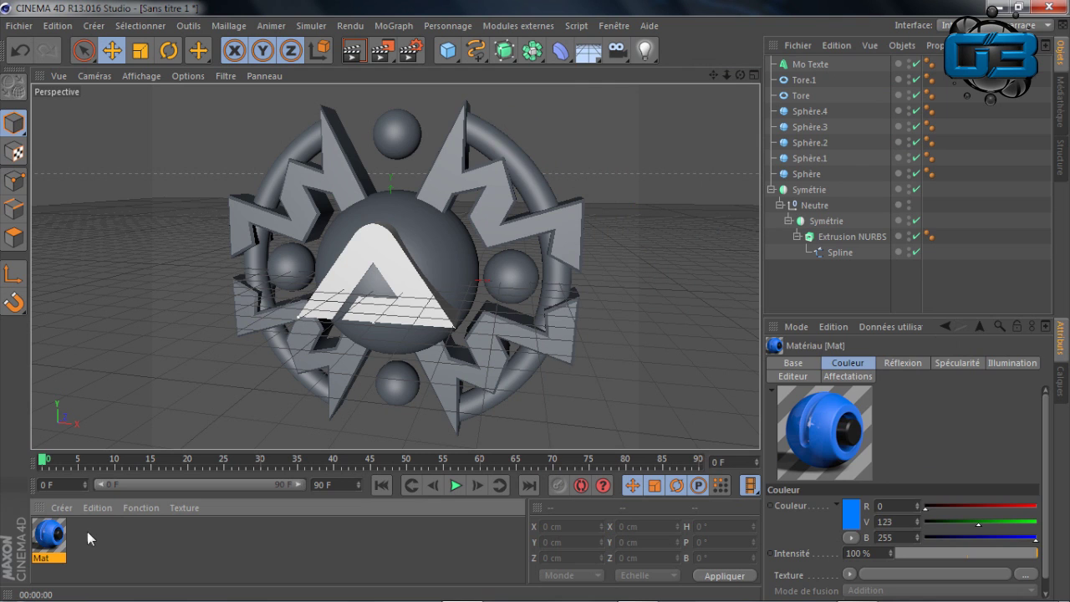
- Create a second material and set its colour to near-black grey (RGB 28, 28, 28)
{"action": "double_click", "coordinate": [87, 531]}
{"action": "double_click", "coordinate": [67, 539]}
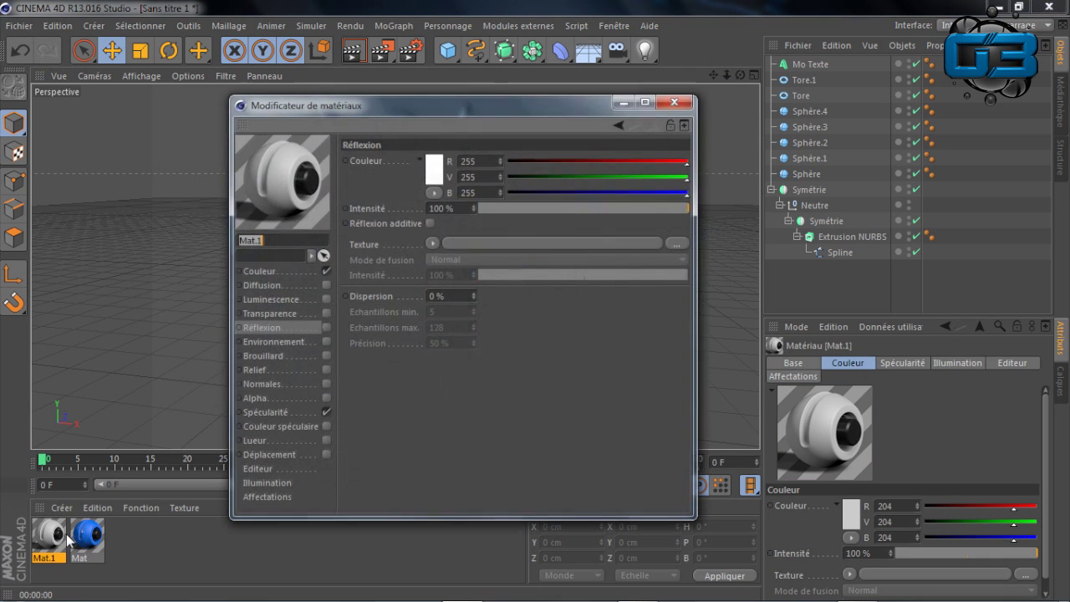
{"action": "left_click", "coordinate": [277, 270]}
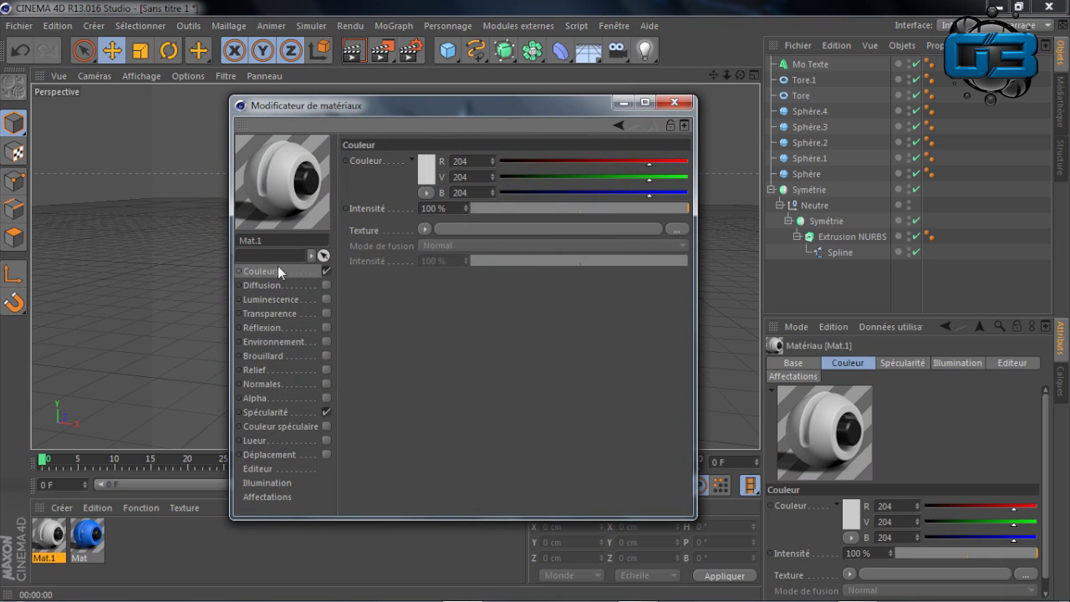
{"action": "left_click", "coordinate": [428, 164]}
{"action": "left_click_drag", "start_coordinate": [338, 133], "coordinate": [336, 182]}
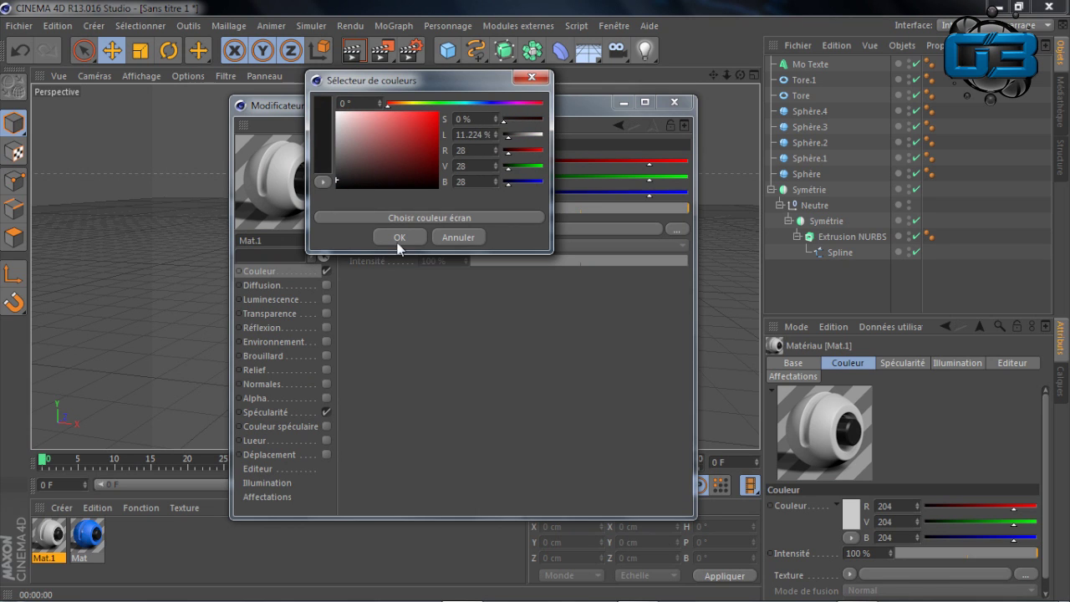
{"action": "left_click", "coordinate": [399, 238]}
- Enable reflection on the near-black material at about 16 % intensity and close the material editor
{"action": "left_click", "coordinate": [326, 327]}
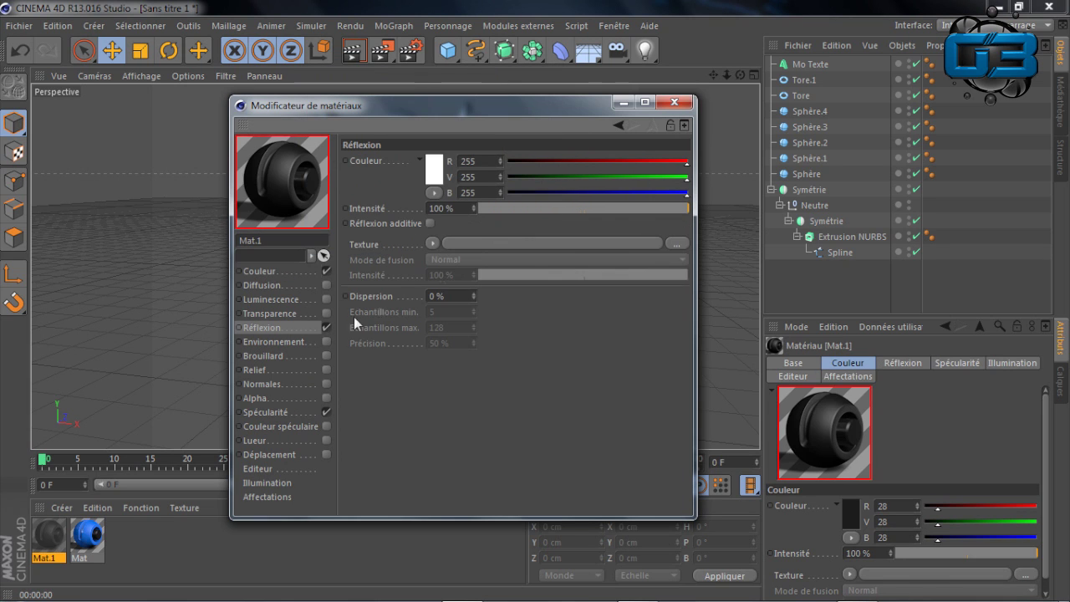
{"action": "left_click", "coordinate": [515, 207]}
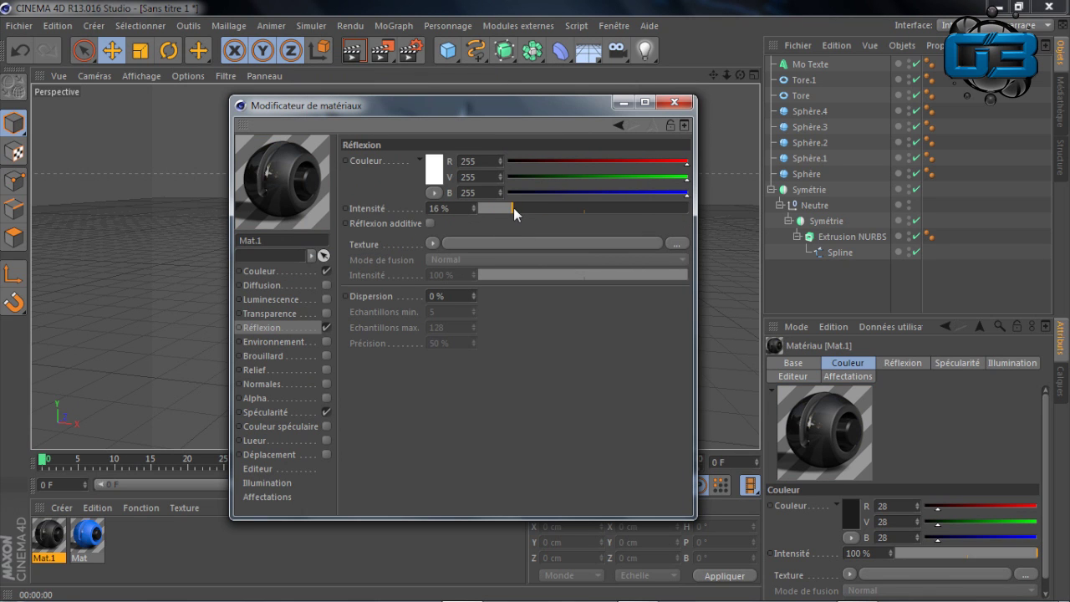
{"action": "left_click_drag", "start_coordinate": [513, 208], "coordinate": [510, 208]}
{"action": "left_click", "coordinate": [677, 102]}
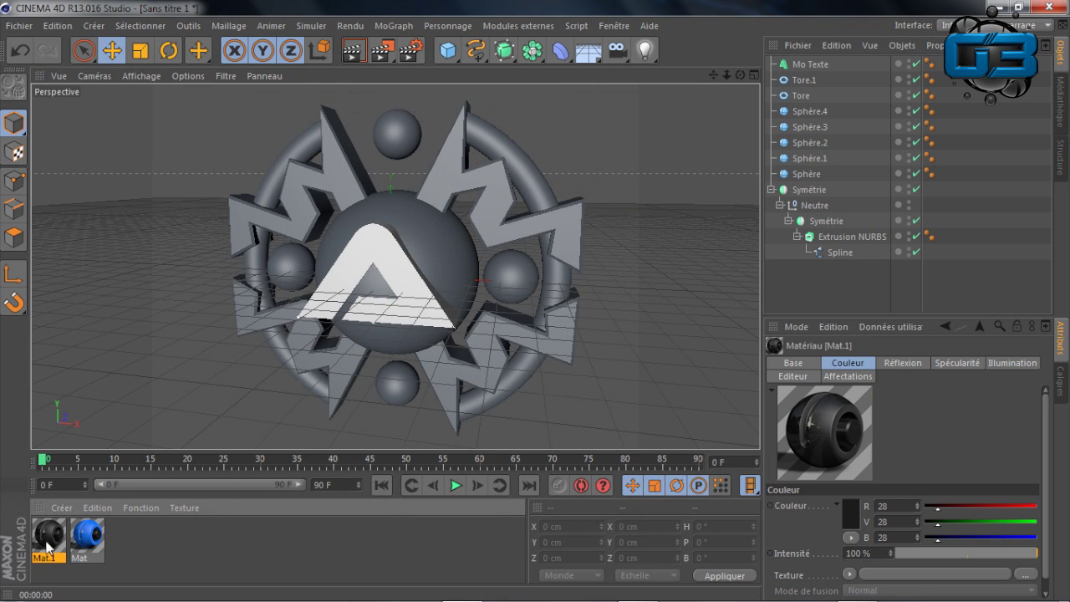
- Apply the near-black material to both torus arcs and the blue material to the large central sphere
{"action": "mouse_move", "coordinate": [740, 76]}
{"action": "left_mouse_down"}
{"action": "mouse_move", "coordinate": [703, 79]}
{"action": "mouse_move", "coordinate": [747, 84]}
{"action": "left_mouse_up"}
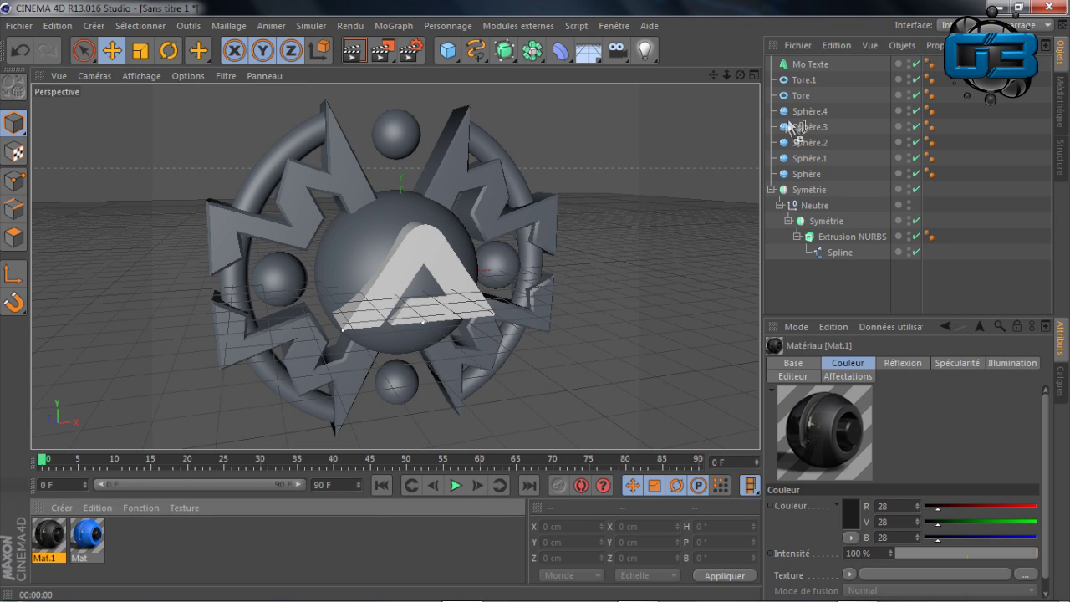
{"action": "left_click_drag", "start_coordinate": [808, 69], "coordinate": [304, 148]}
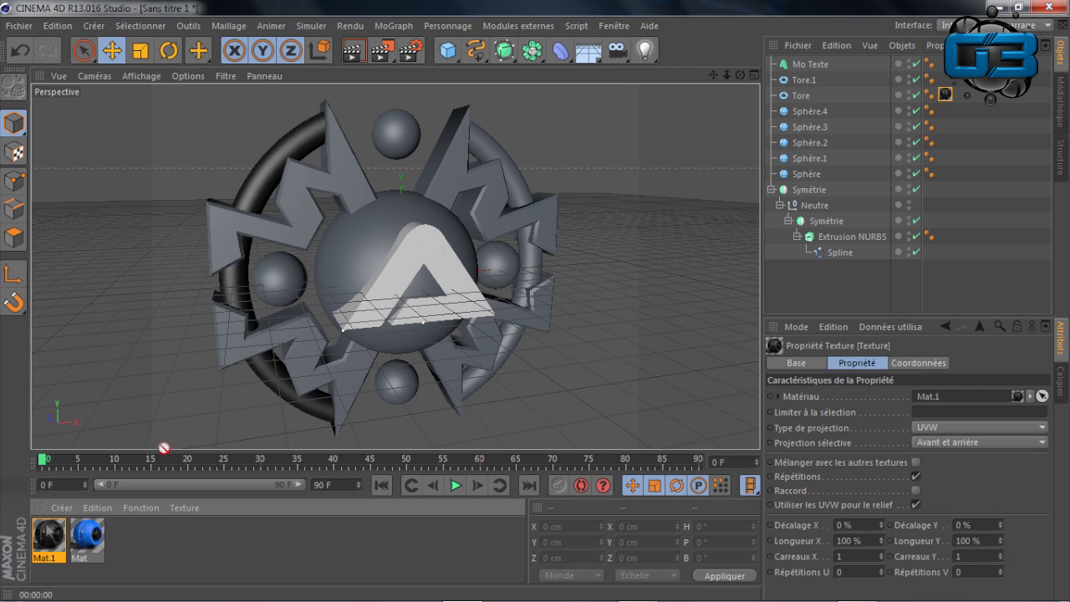
{"action": "left_click_drag", "start_coordinate": [485, 140], "coordinate": [485, 140]}
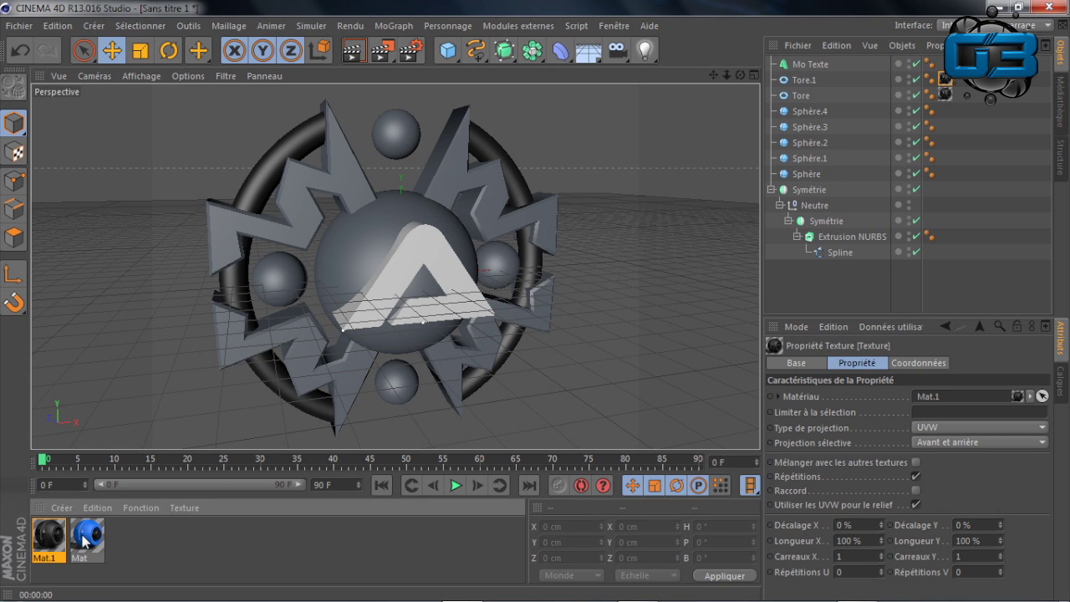
{"action": "left_click_drag", "start_coordinate": [375, 225], "coordinate": [374, 226]}
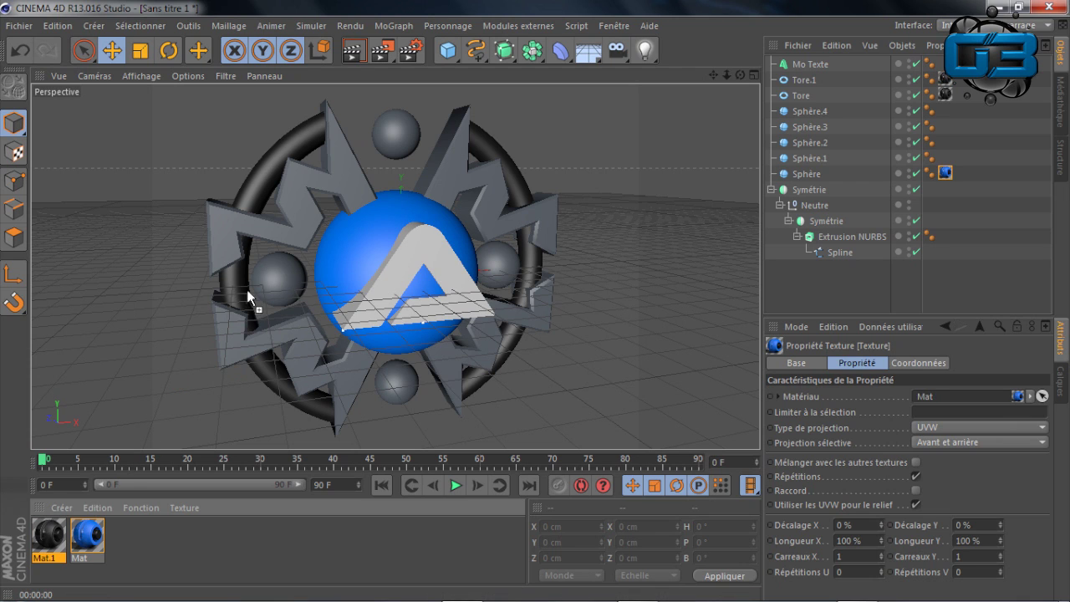
- Apply the near-black material to the four small outer spheres and the blue material to the outer symmetry object holding the zigzags
{"action": "left_click_drag", "start_coordinate": [269, 279], "coordinate": [269, 278]}
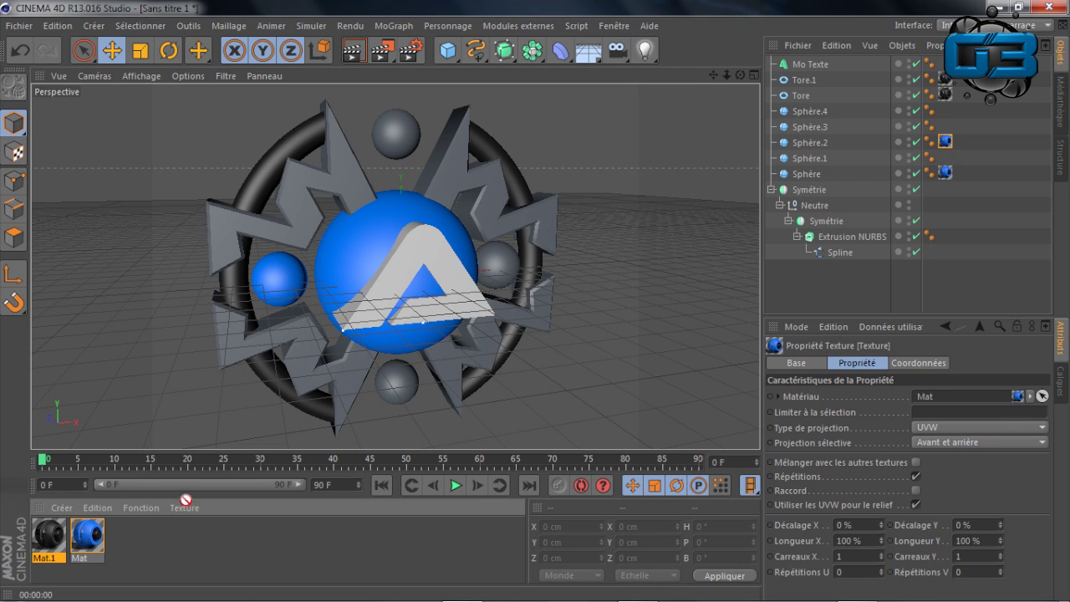
{"action": "left_click_drag", "start_coordinate": [249, 309], "coordinate": [272, 283]}
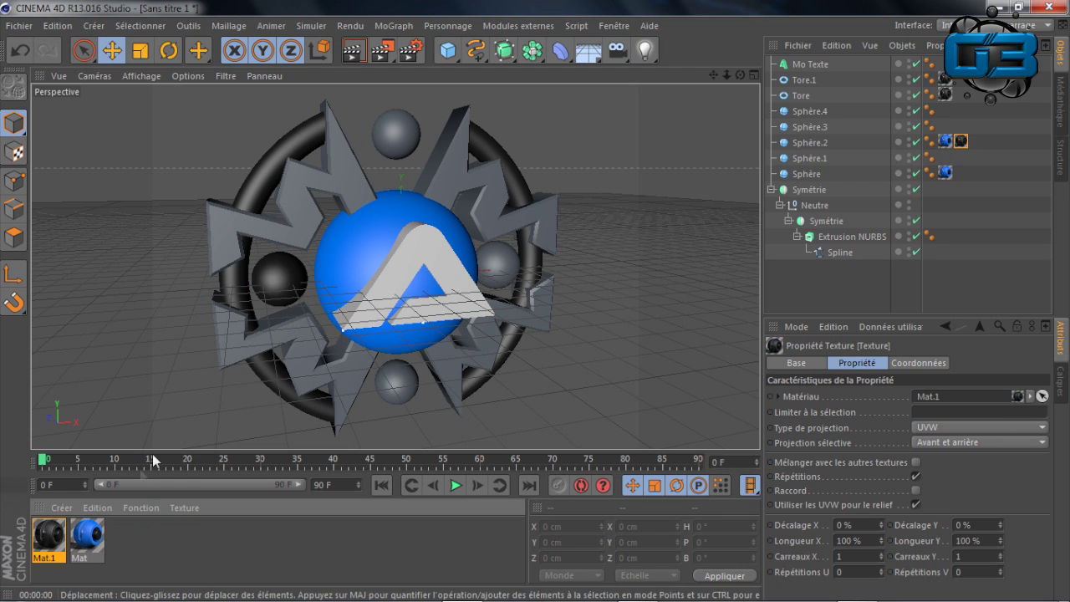
{"action": "left_click_drag", "start_coordinate": [378, 193], "coordinate": [395, 135]}
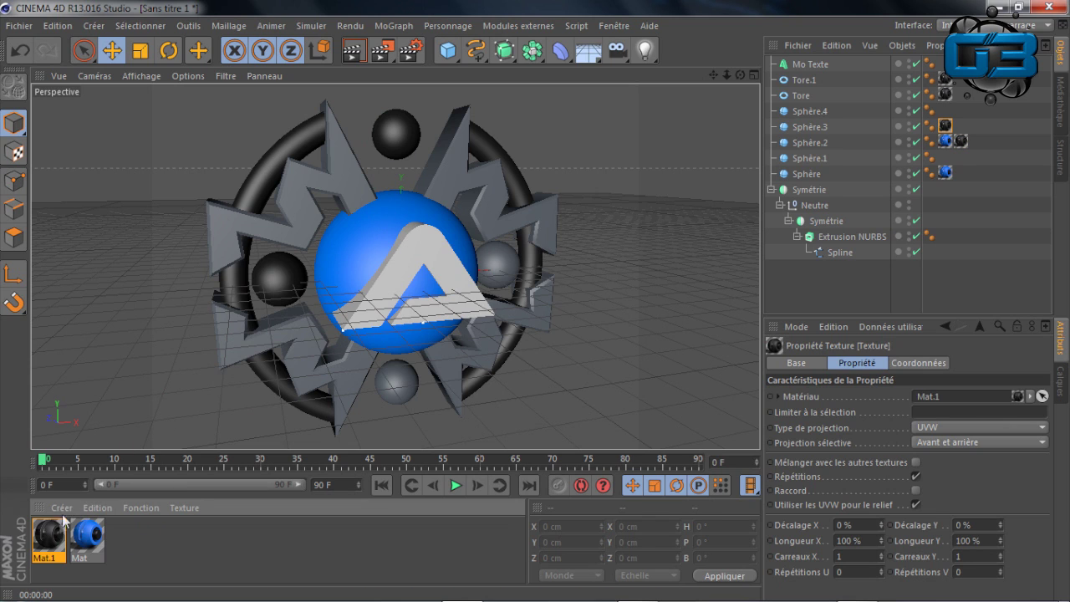
{"action": "left_click_drag", "start_coordinate": [374, 321], "coordinate": [498, 265]}
{"action": "left_click_drag", "start_coordinate": [48, 535], "coordinate": [398, 389]}
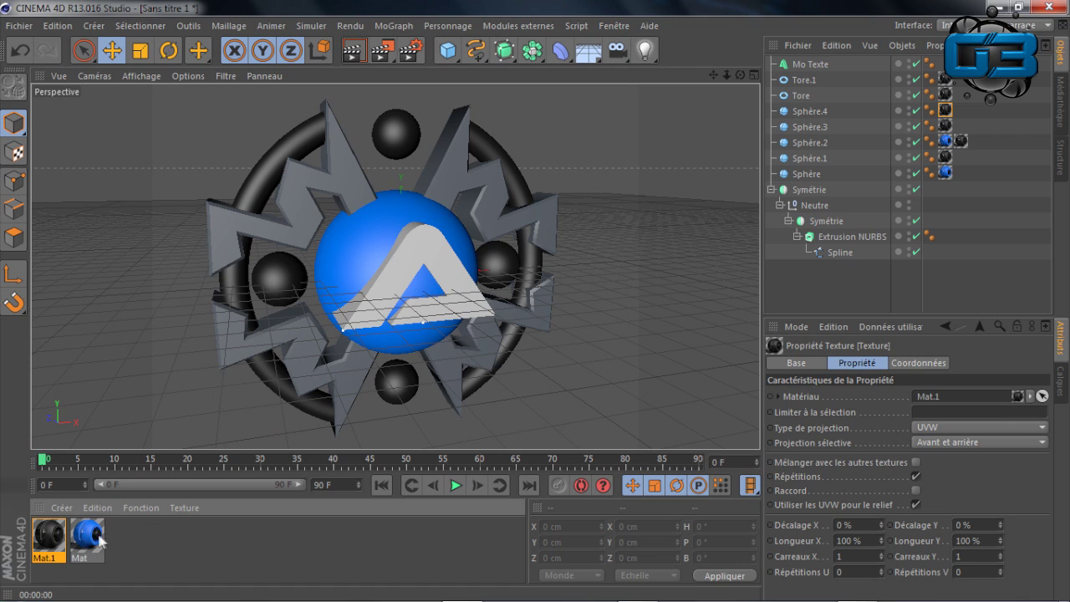
{"action": "left_click_drag", "start_coordinate": [106, 545], "coordinate": [228, 219]}
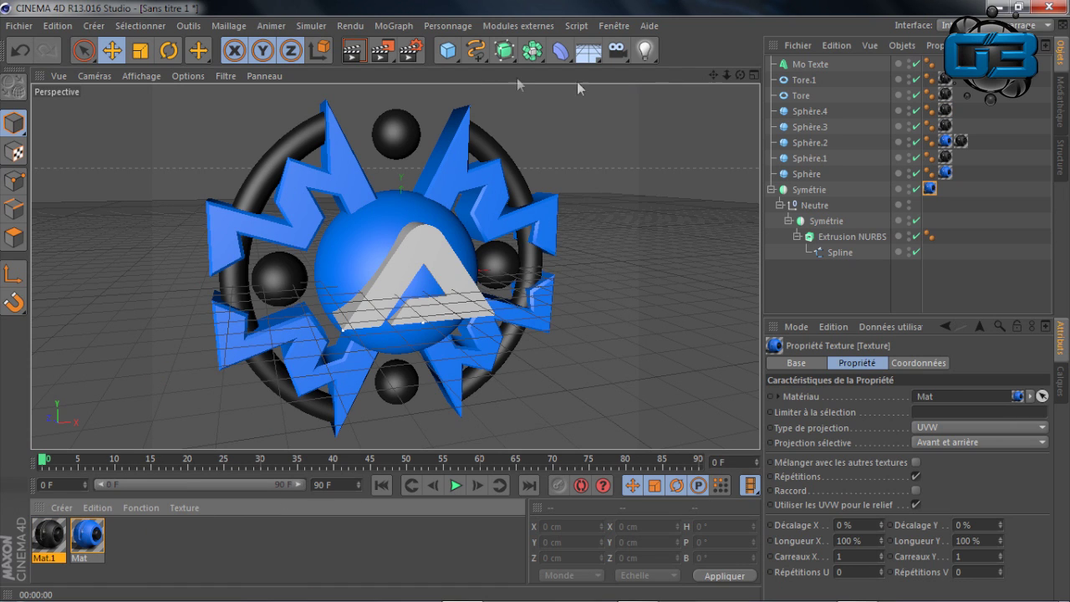
{"action": "left_click_drag", "start_coordinate": [739, 76], "coordinate": [724, 77]}
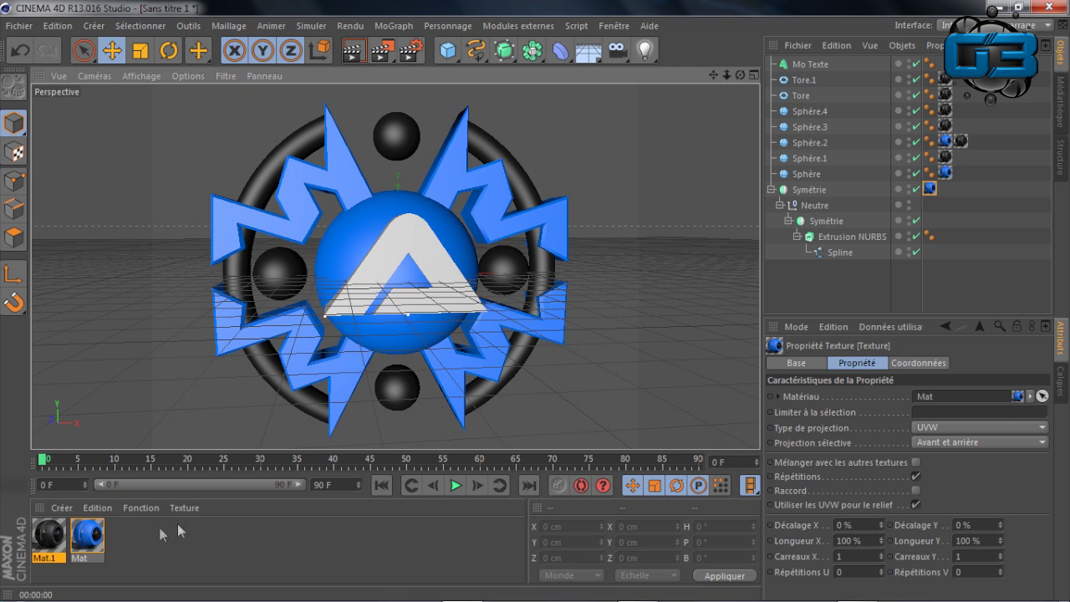
- Create a third material and set its colour to pure white
{"action": "double_click", "coordinate": [157, 535]}
{"action": "double_click", "coordinate": [54, 545]}
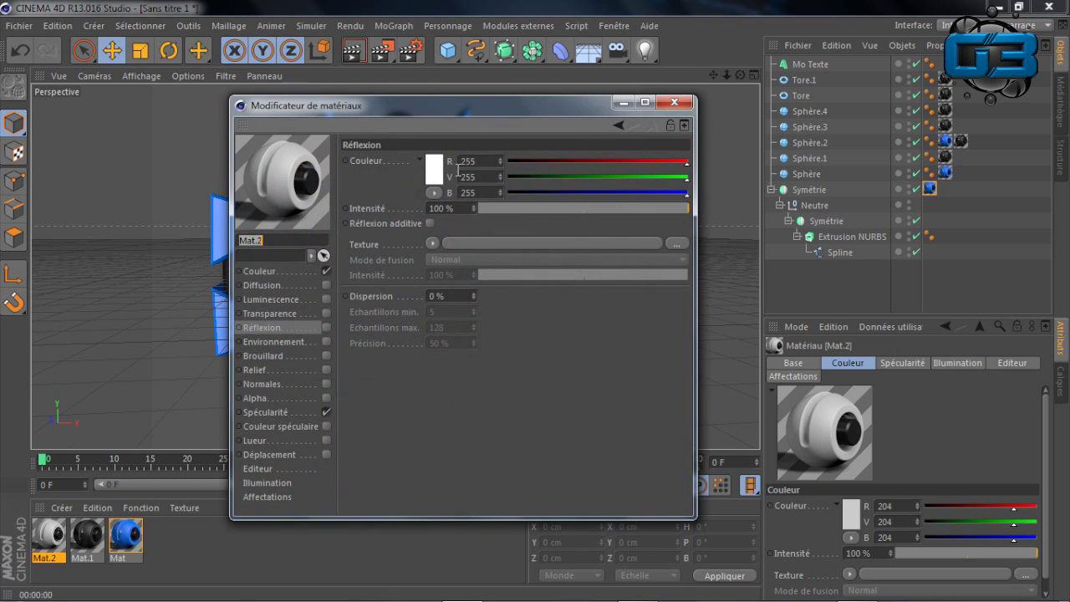
{"action": "left_click", "coordinate": [301, 268]}
{"action": "left_click", "coordinate": [425, 171]}
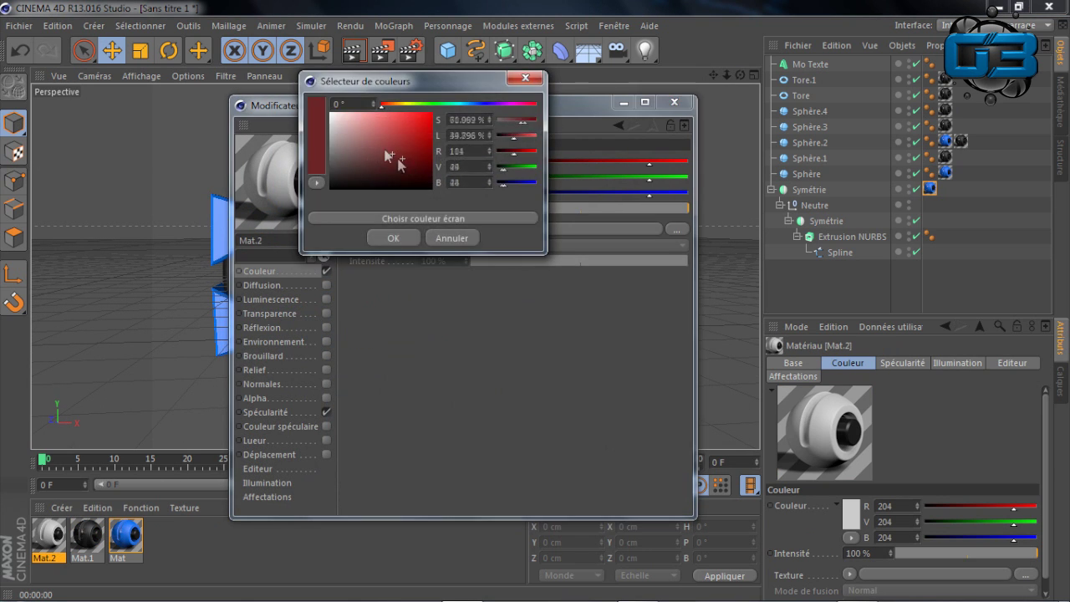
{"action": "left_click", "coordinate": [391, 238]}
- Enable luminescence on the white material at about 33 % intensity and close the material editor
{"action": "left_click", "coordinate": [326, 299]}
{"action": "left_click", "coordinate": [543, 208]}
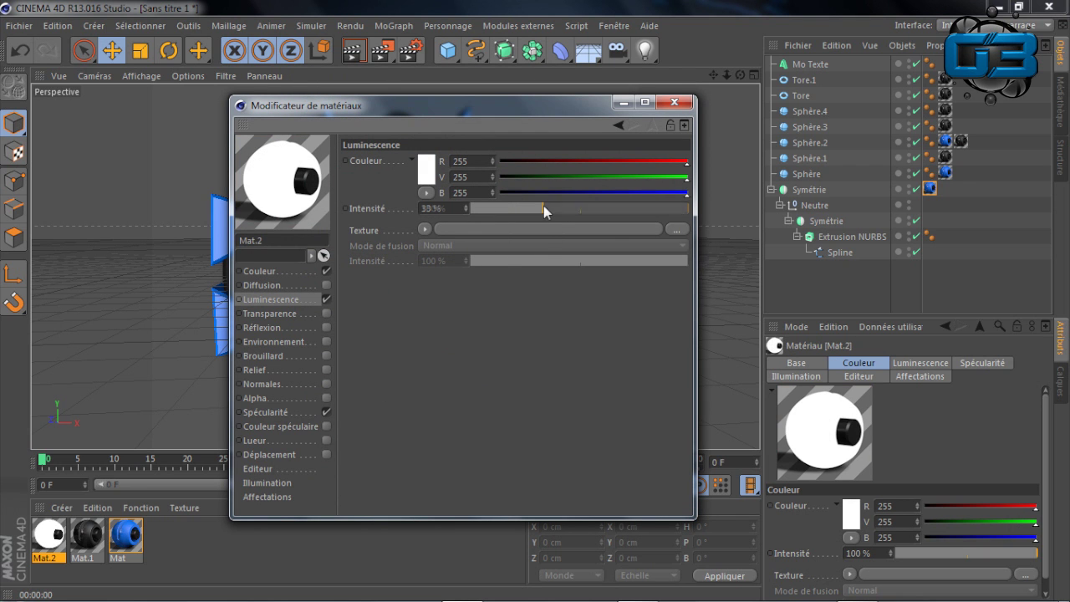
{"action": "left_click", "coordinate": [675, 102]}
- Apply the white material to the letter A and render the emblem in the perspective view from a slight side angle
{"action": "left_click_drag", "start_coordinate": [48, 539], "coordinate": [400, 246]}
{"action": "left_click_drag", "start_coordinate": [740, 75], "coordinate": [703, 77]}
{"action": "left_click", "coordinate": [355, 51]}
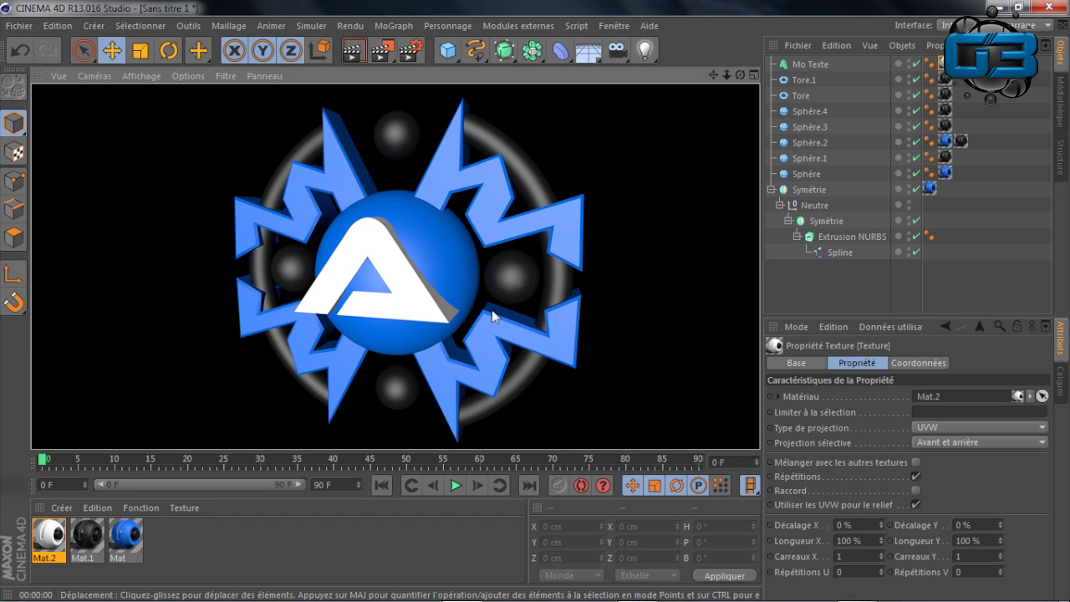
- Set both the start and end caps of the letter A's Mo Texte object to Couvercle et biseau
{"action": "left_click_drag", "start_coordinate": [741, 75], "coordinate": [777, 75]}
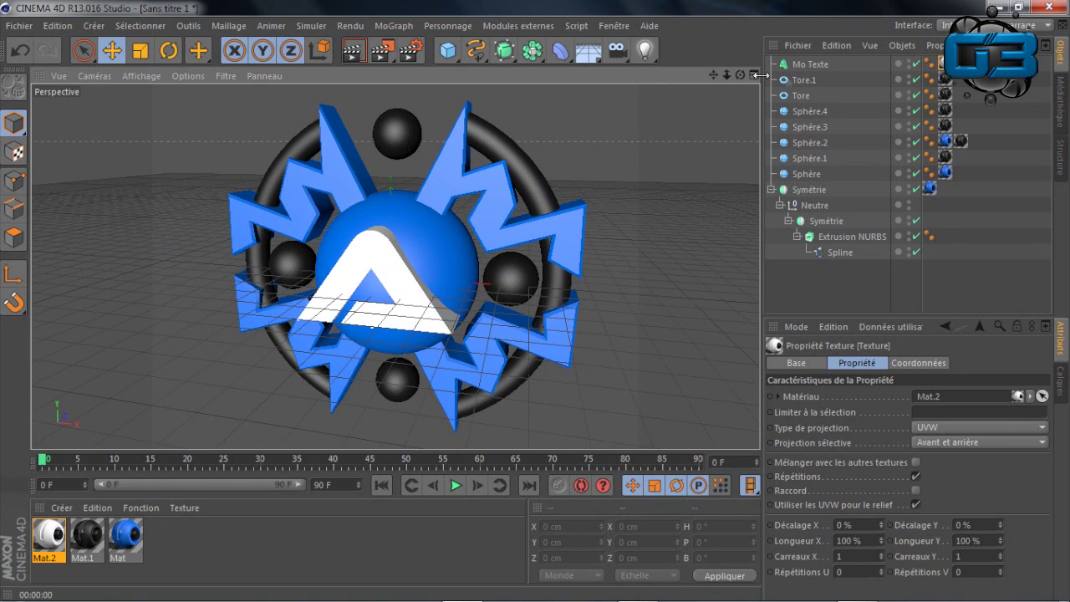
{"action": "left_click", "coordinate": [811, 64]}
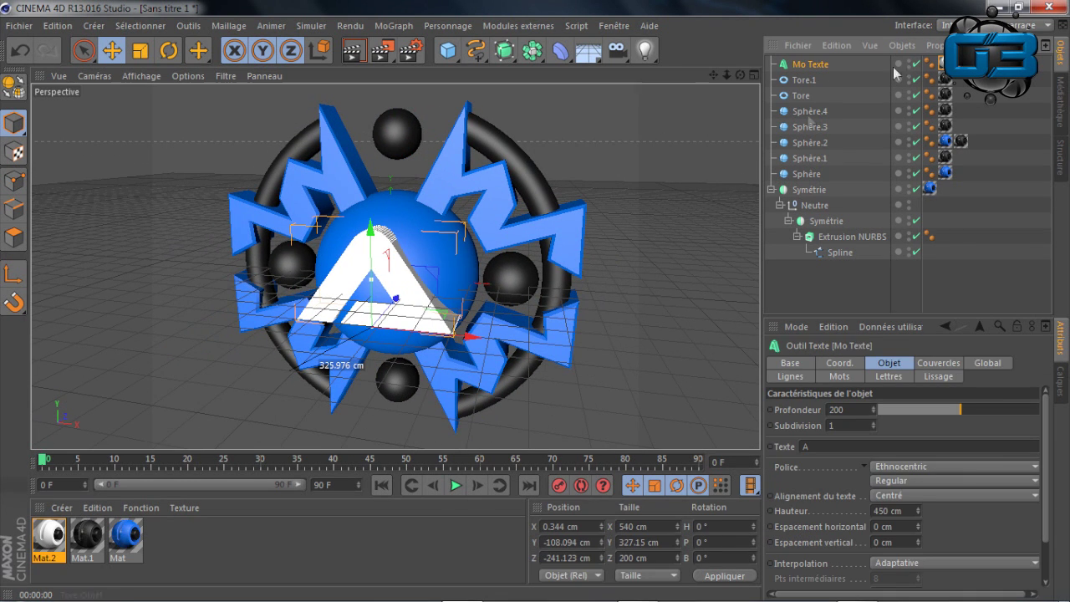
{"action": "left_click", "coordinate": [937, 362]}
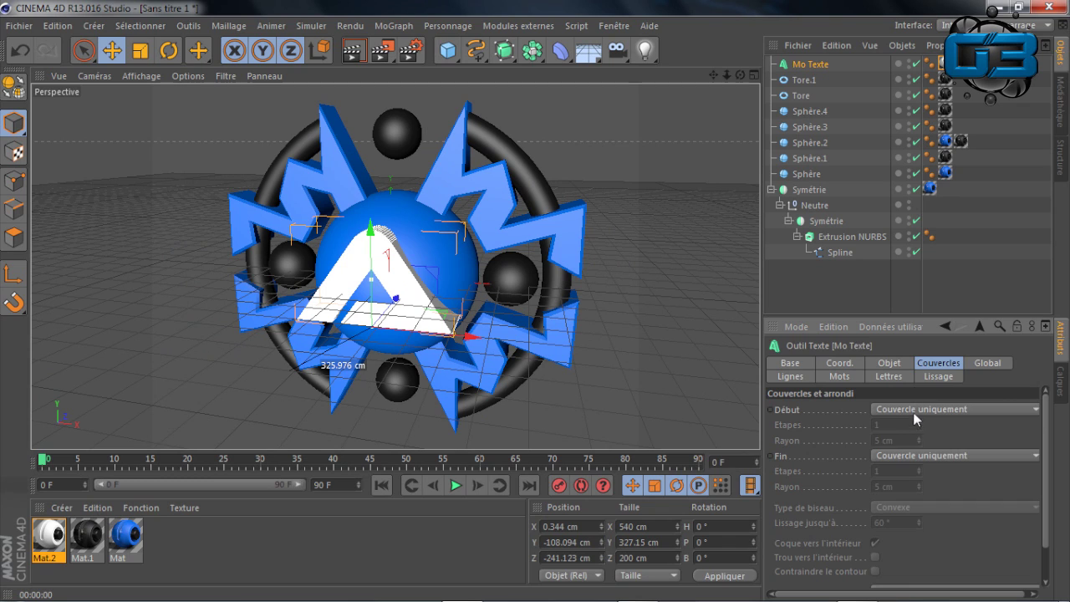
{"action": "left_click", "coordinate": [953, 408]}
{"action": "left_click", "coordinate": [915, 472]}
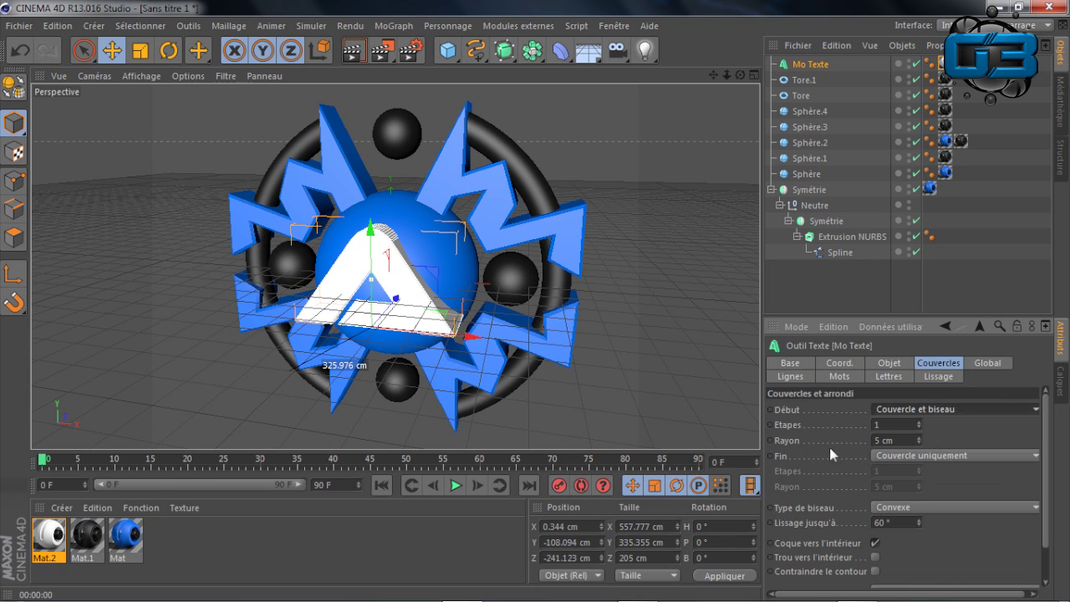
{"action": "left_click", "coordinate": [906, 410]}
{"action": "left_click", "coordinate": [906, 424]}
{"action": "left_click", "coordinate": [910, 455]}
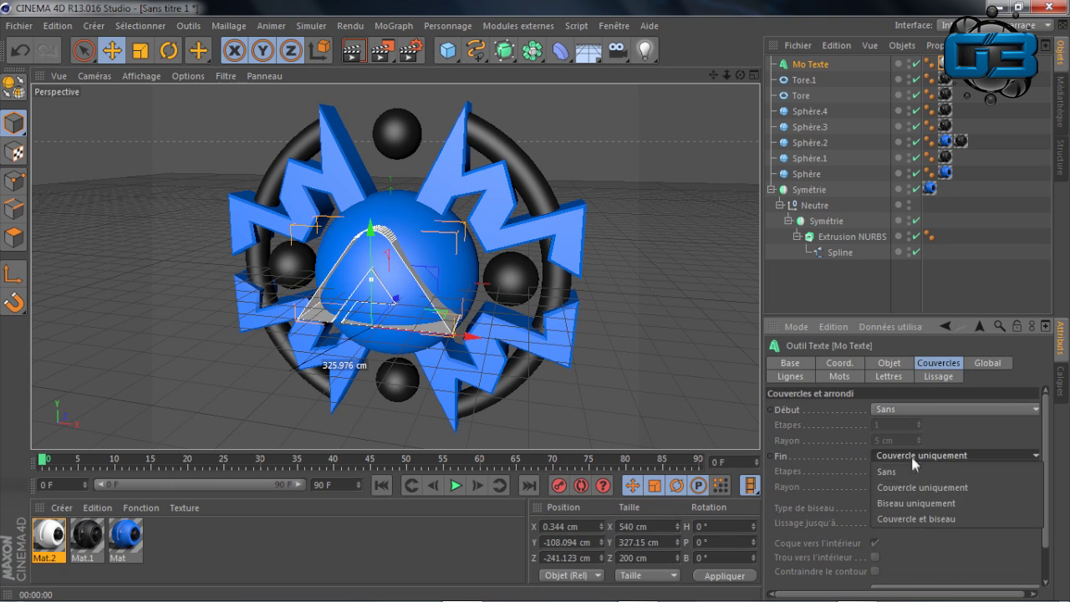
{"action": "left_click", "coordinate": [911, 518]}
{"action": "left_click", "coordinate": [931, 412]}
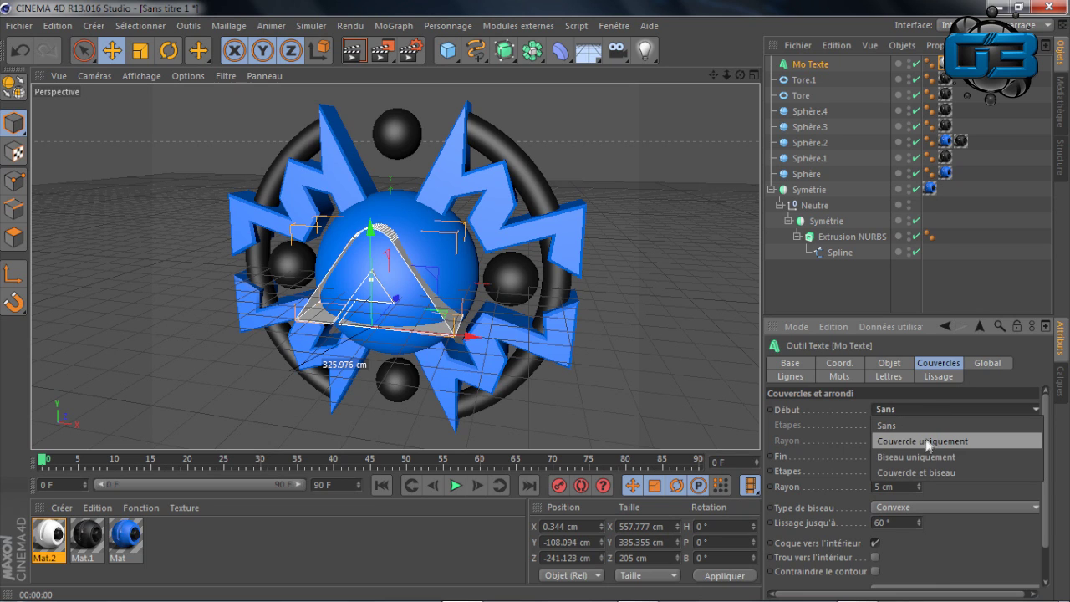
{"action": "left_click", "coordinate": [921, 471]}
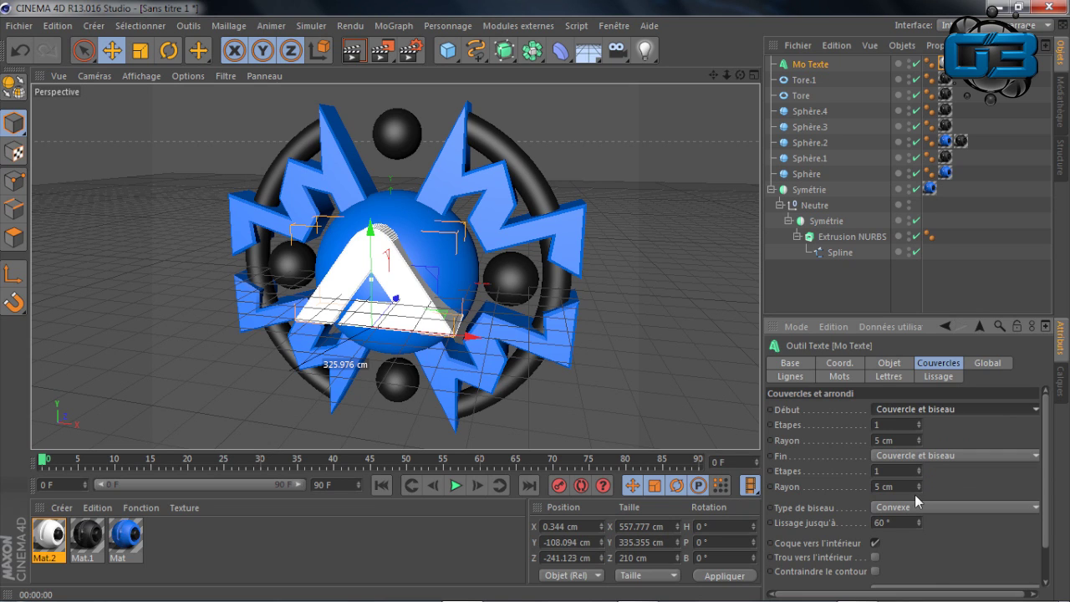
- Set the letter A's start and end bevel radii to 6 cm and render the emblem from a side angle
{"action": "left_click", "coordinate": [909, 486]}
{"action": "type", "text": "10"}
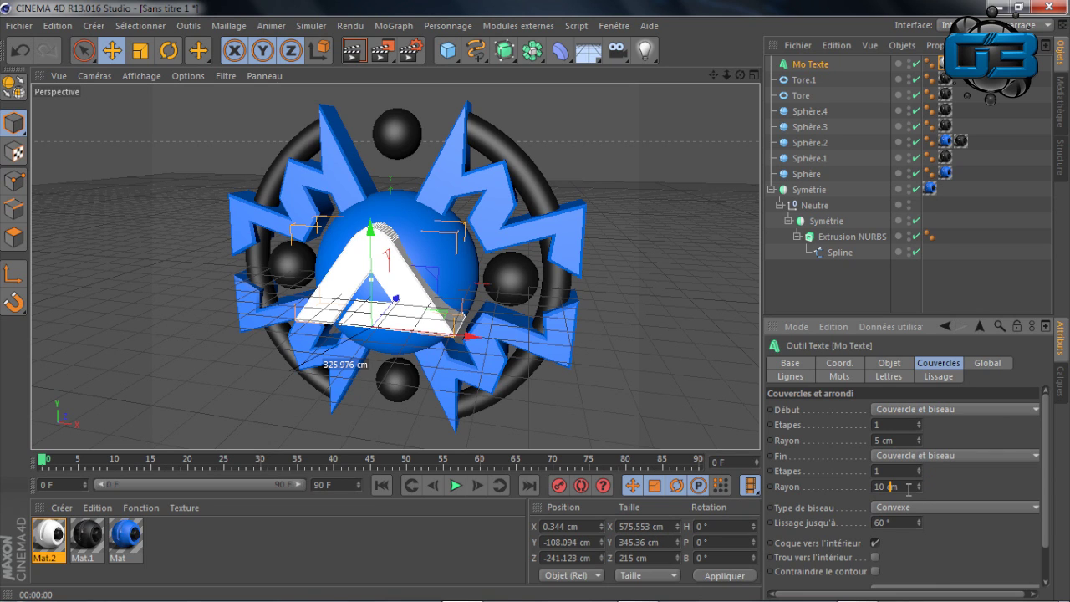
{"action": "left_click", "coordinate": [905, 438]}
{"action": "type", "text": "9"}
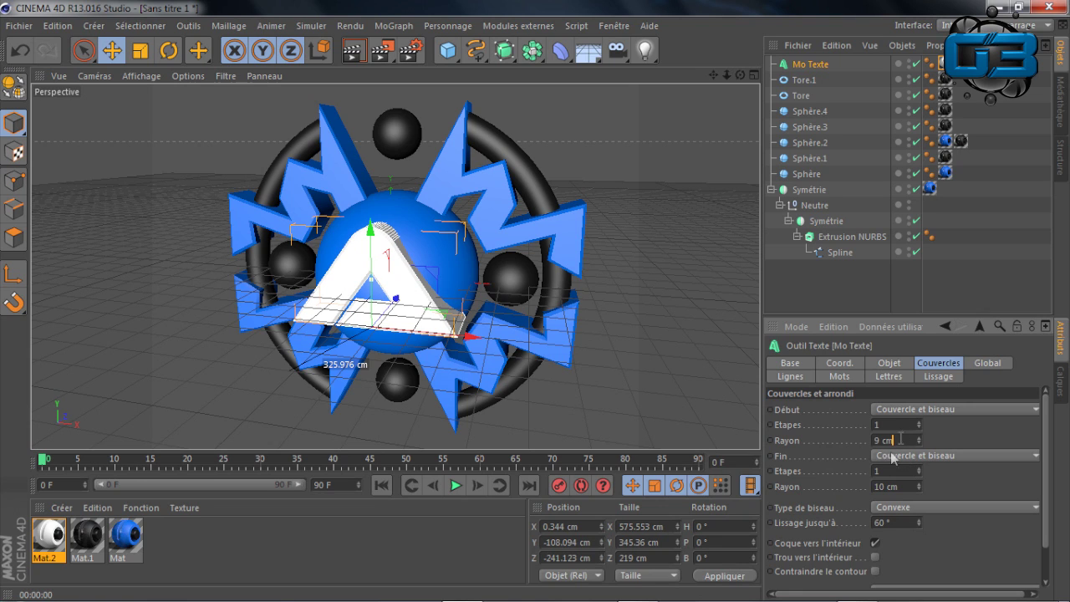
{"action": "left_click", "coordinate": [902, 439]}
{"action": "type", "text": "6"}
{"action": "left_click", "coordinate": [909, 489]}
{"action": "type", "text": "8"}
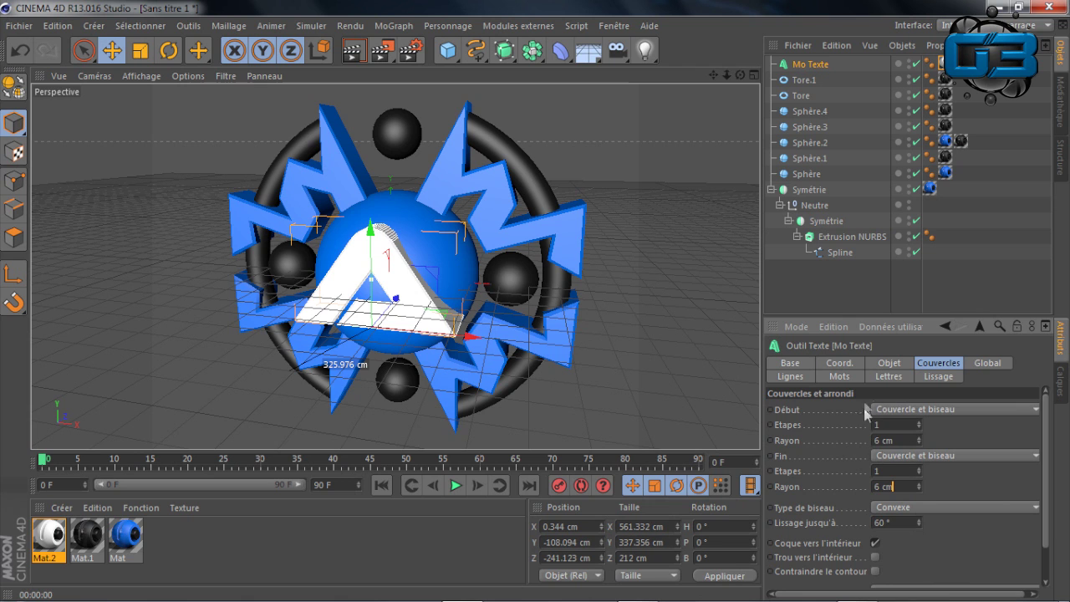
{"action": "left_click_drag", "start_coordinate": [740, 74], "coordinate": [399, 81]}
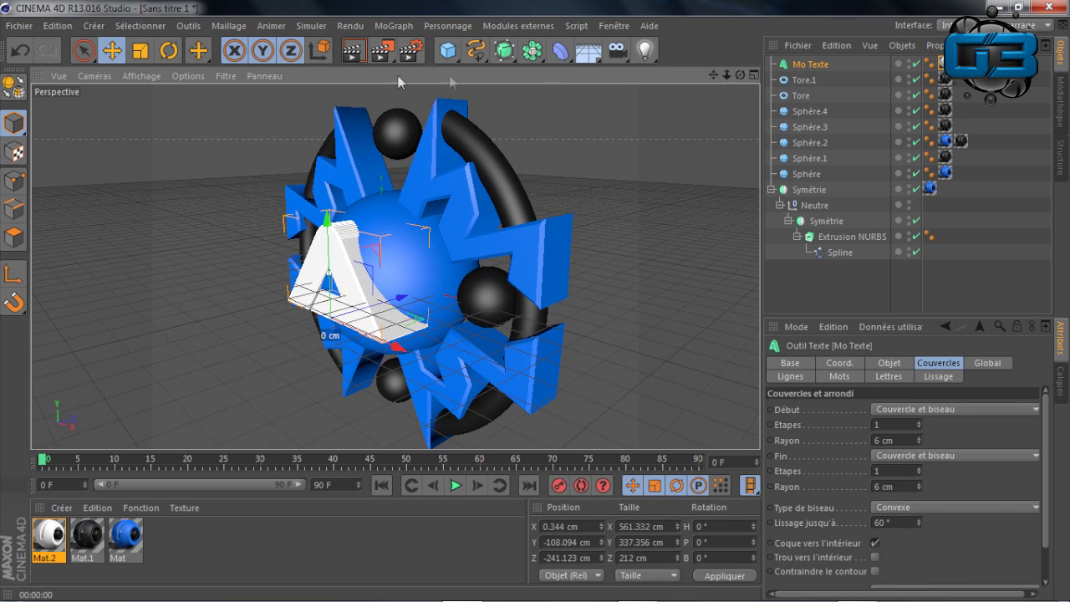
{"action": "left_click", "coordinate": [354, 51]}
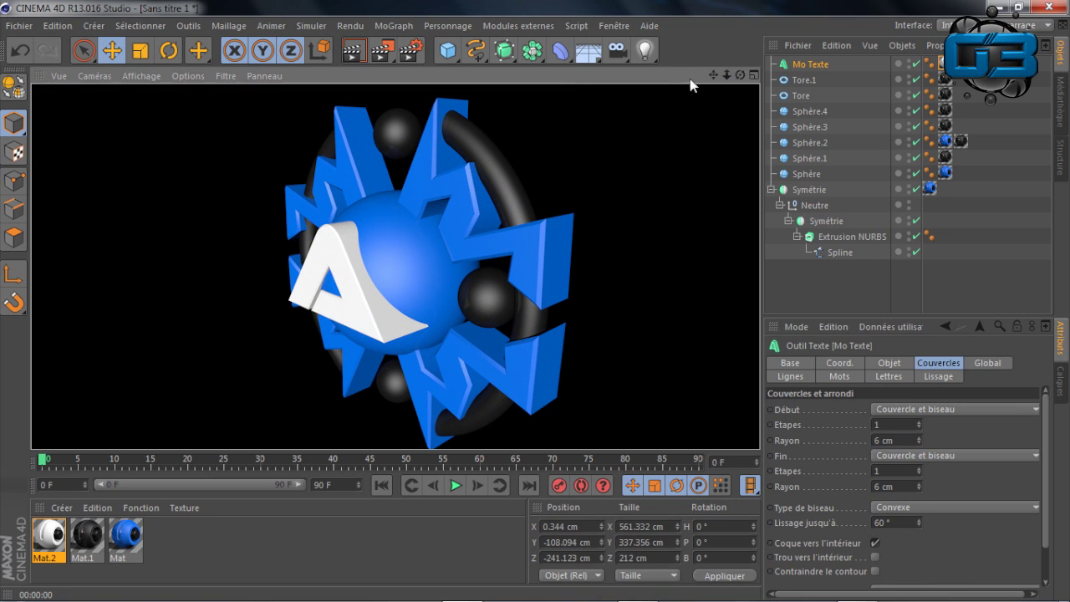
- Add an area light, move it beside the emblem to about X -866 cm and rotate its heading to 90°
{"action": "left_click_drag", "start_coordinate": [739, 75], "coordinate": [701, 80]}
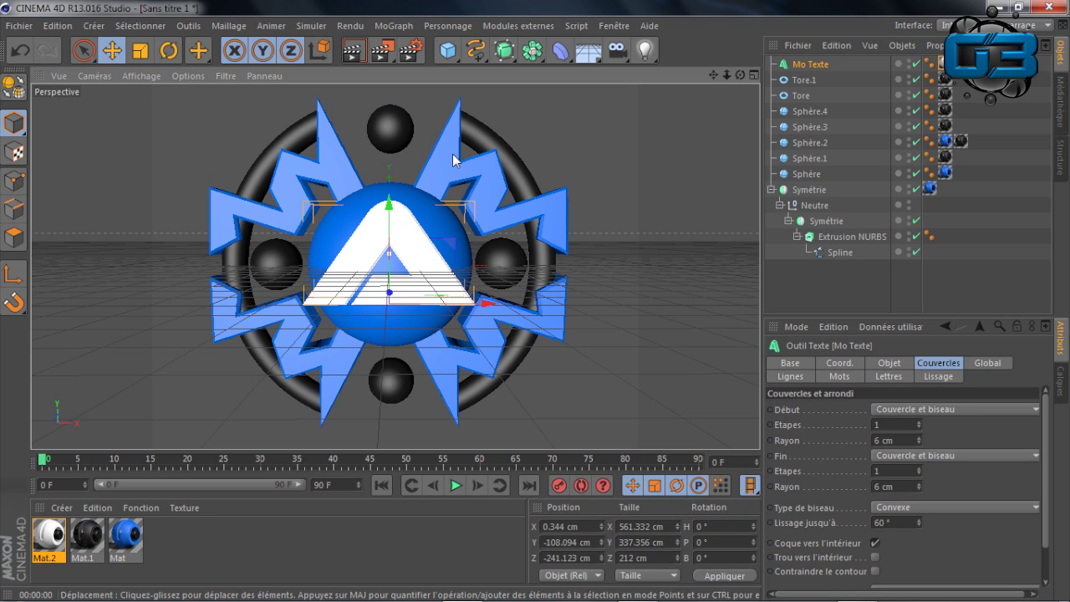
{"action": "left_click", "coordinate": [647, 52]}
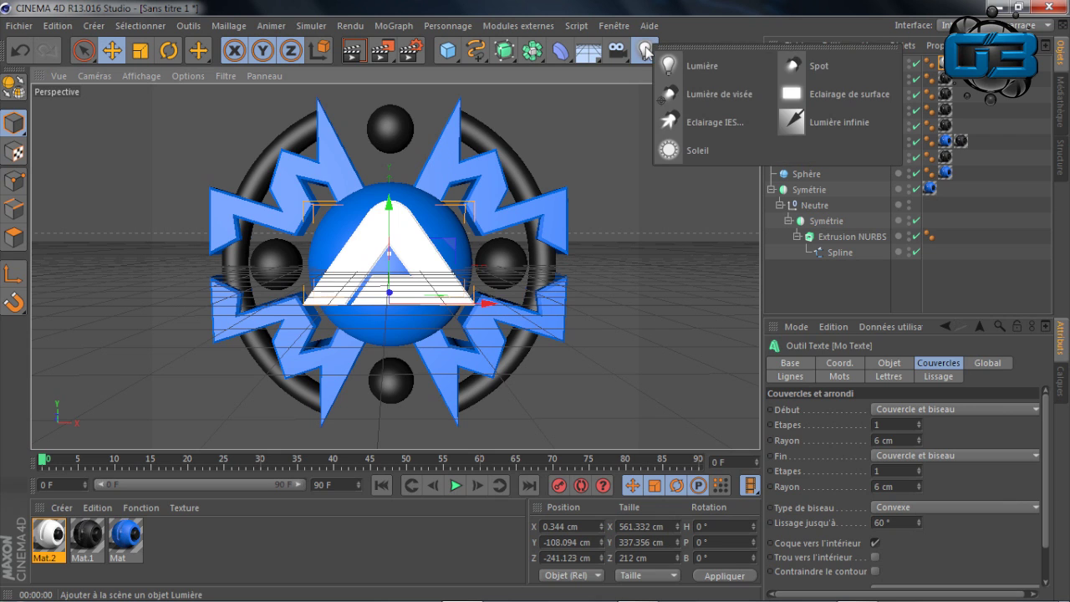
{"action": "left_click", "coordinate": [833, 90]}
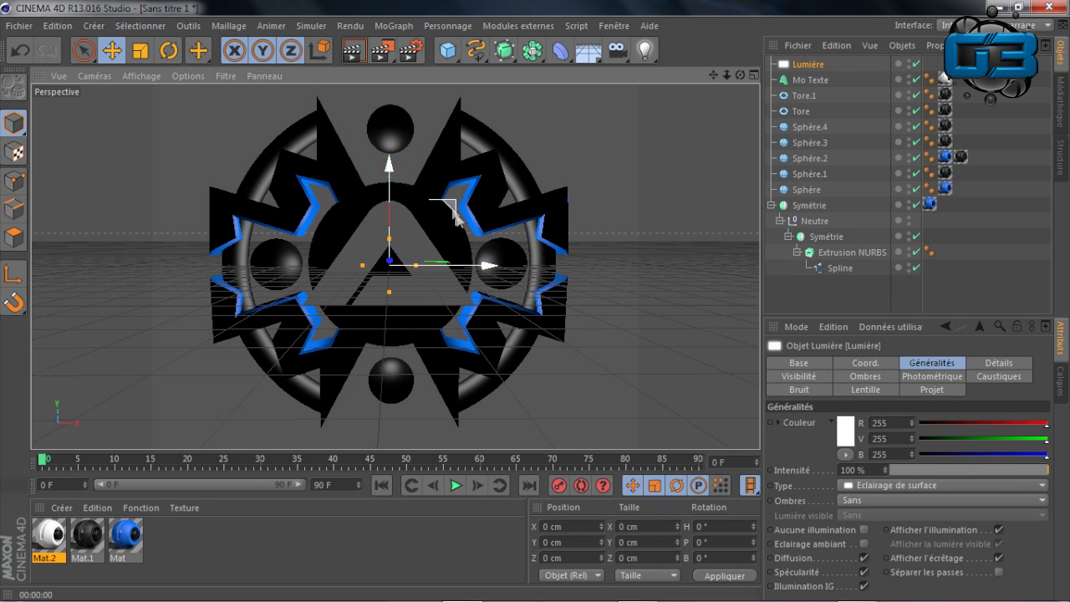
{"action": "left_click_drag", "start_coordinate": [487, 261], "coordinate": [251, 265]}
{"action": "key", "text": "r"}
{"action": "left_click_drag", "start_coordinate": [148, 266], "coordinate": [315, 288]}
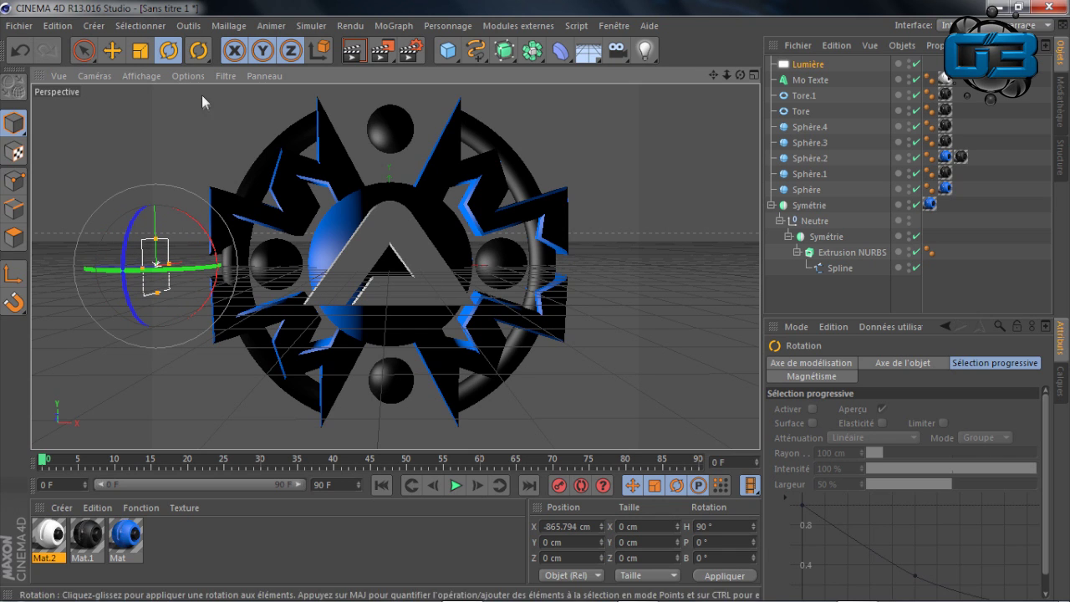
- Set the area light's colour to pale red (255, 163, 163) and its intensity to 30 %
{"action": "left_click", "coordinate": [805, 65]}
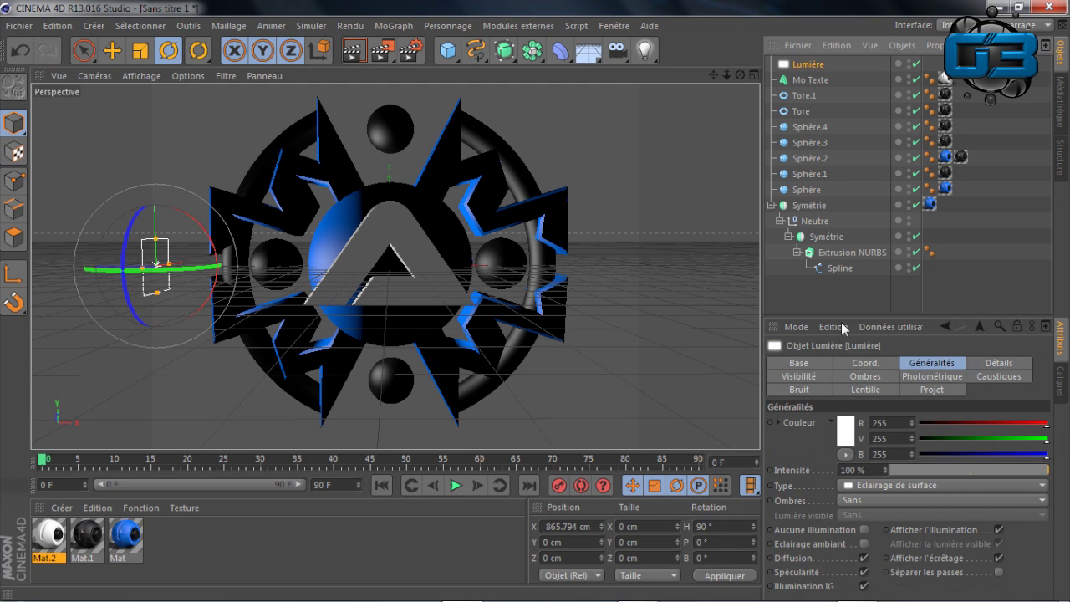
{"action": "left_click", "coordinate": [846, 439]}
{"action": "left_click_drag", "start_coordinate": [814, 404], "coordinate": [791, 381]}
{"action": "left_click", "coordinate": [815, 508]}
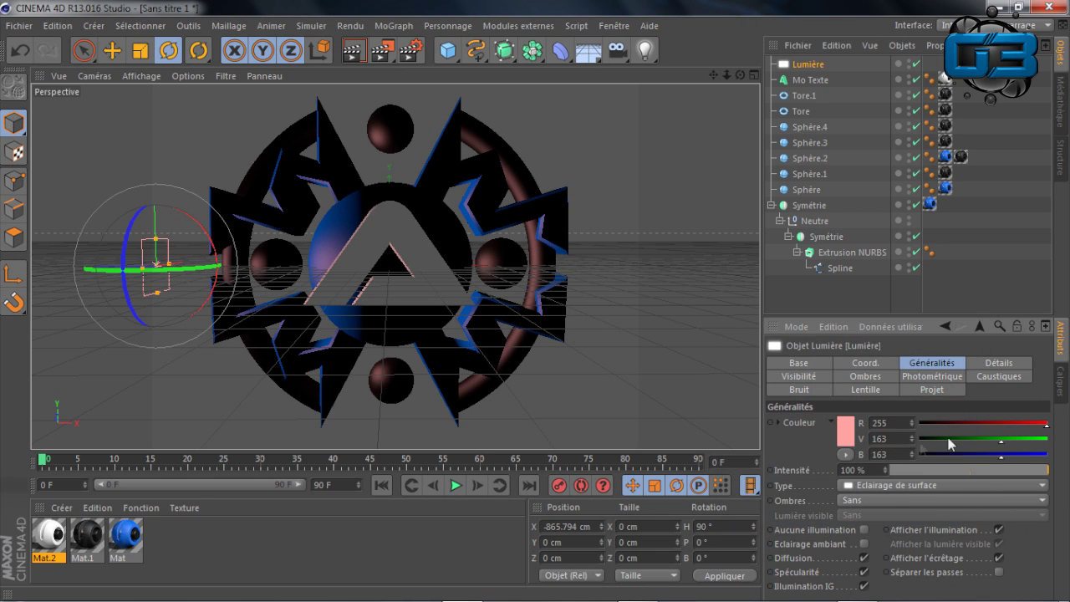
{"action": "left_click", "coordinate": [939, 469]}
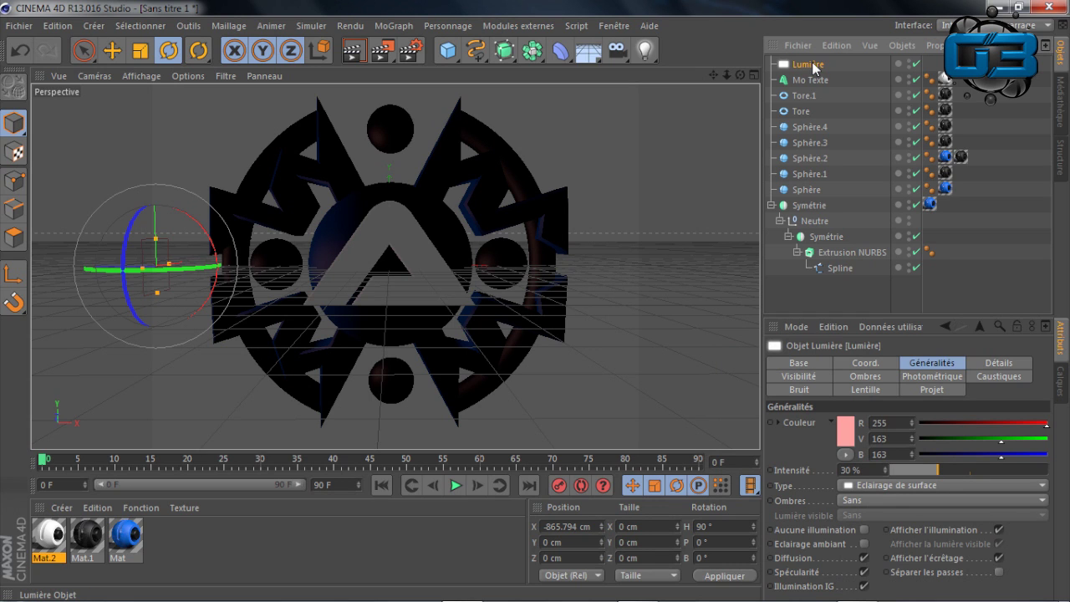
- Duplicate the pale red area light and move the copy to the emblem's opposite side at about X 867 cm
{"action": "key", "text": "ctrl+c"}
{"action": "key", "text": "ctrl+v"}
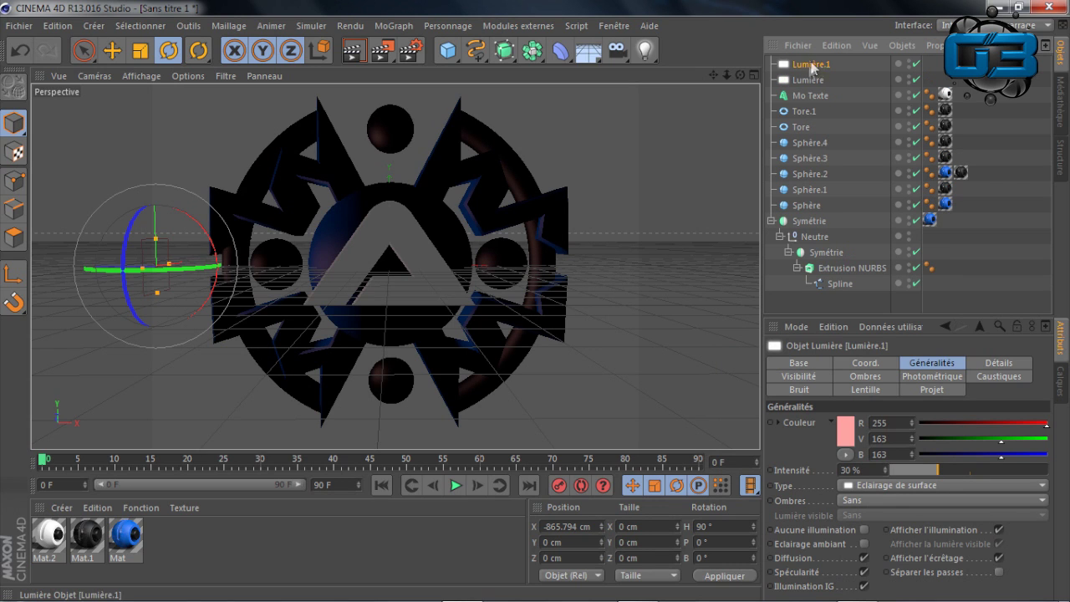
{"action": "left_click", "coordinate": [114, 52]}
{"action": "left_click_drag", "start_coordinate": [64, 267], "coordinate": [528, 269]}
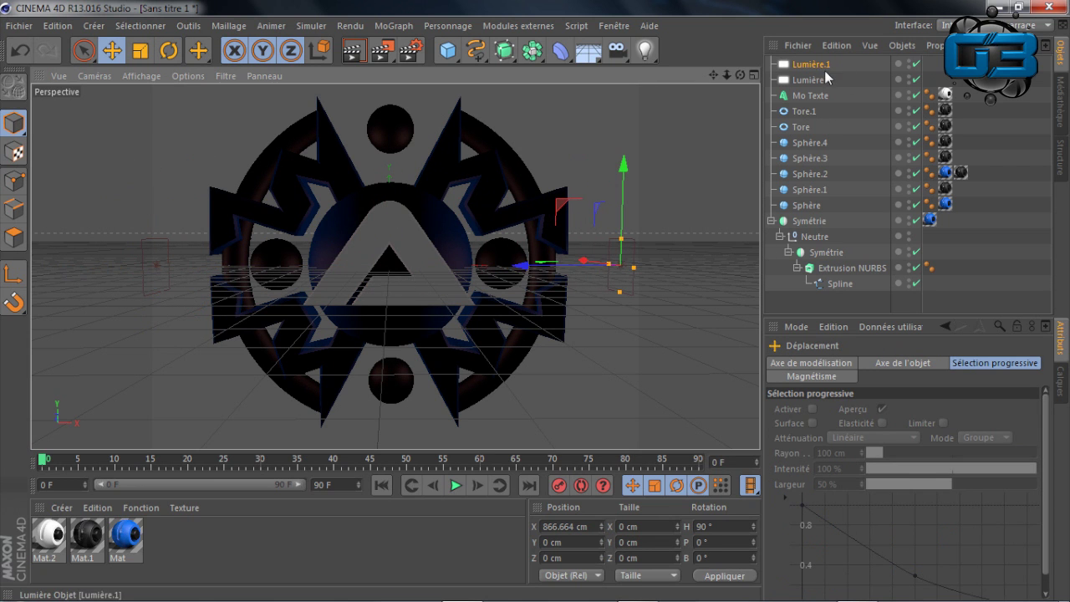
- Set the duplicated light's colour to light blue (163, 232, 255) and render the emblem from the front
{"action": "left_click", "coordinate": [803, 63]}
{"action": "left_click", "coordinate": [846, 418]}
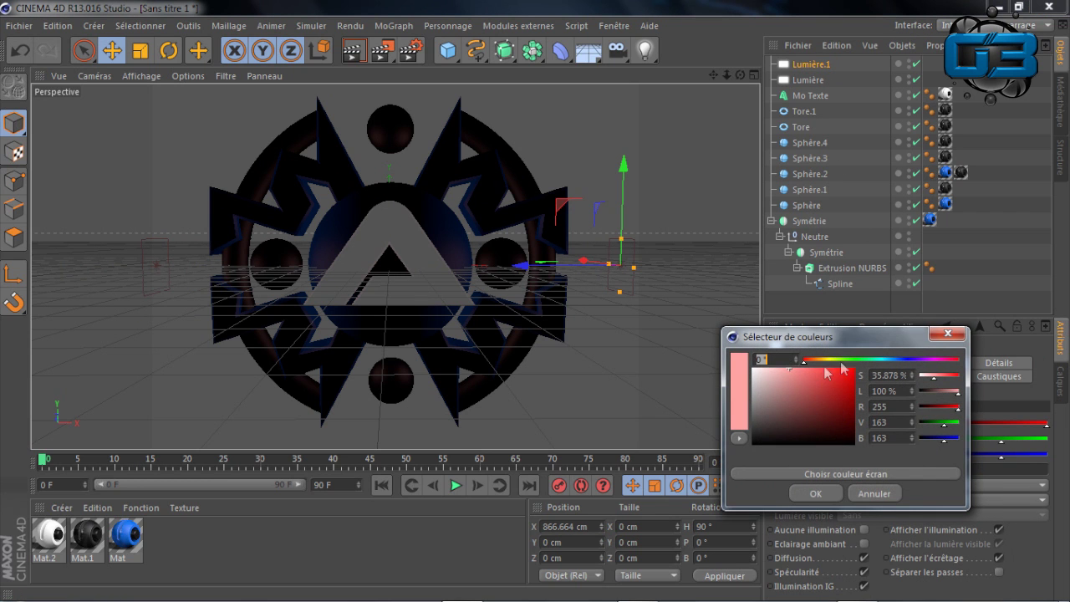
{"action": "left_click", "coordinate": [887, 360]}
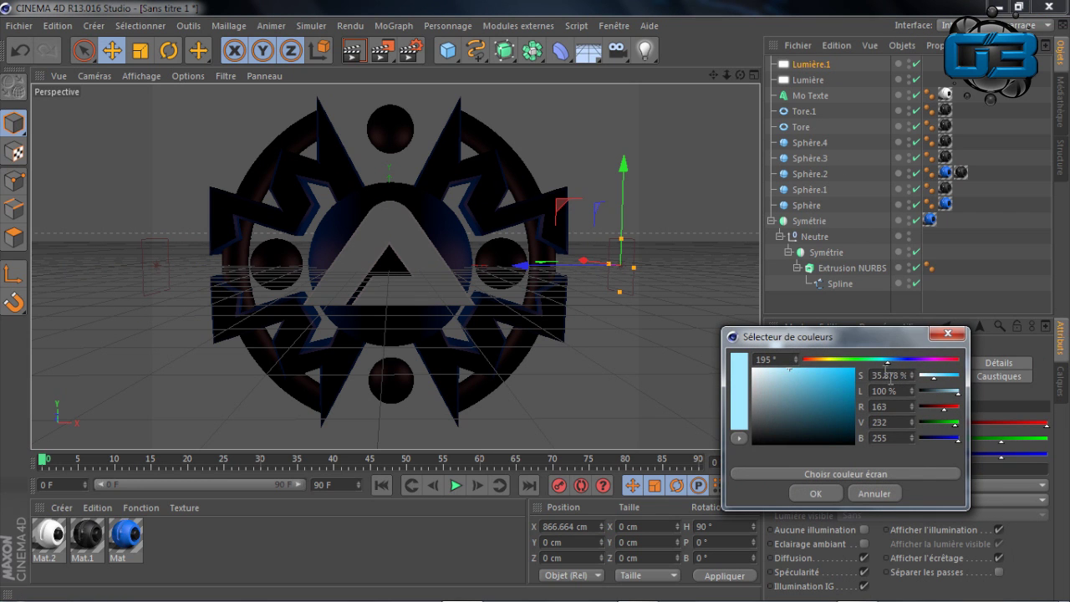
{"action": "left_click", "coordinate": [816, 494]}
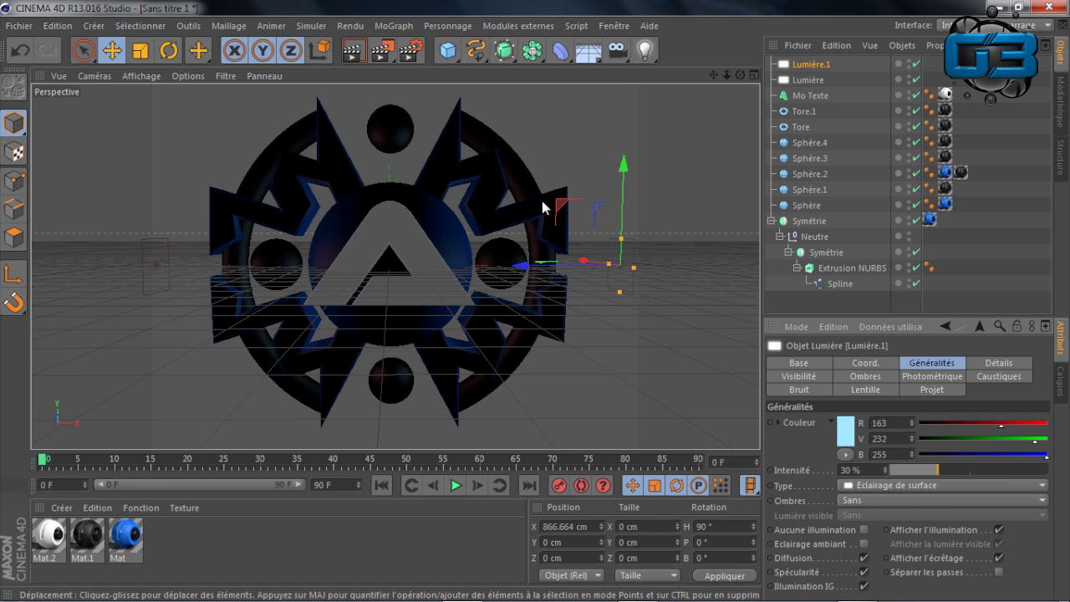
{"action": "left_click", "coordinate": [354, 52]}
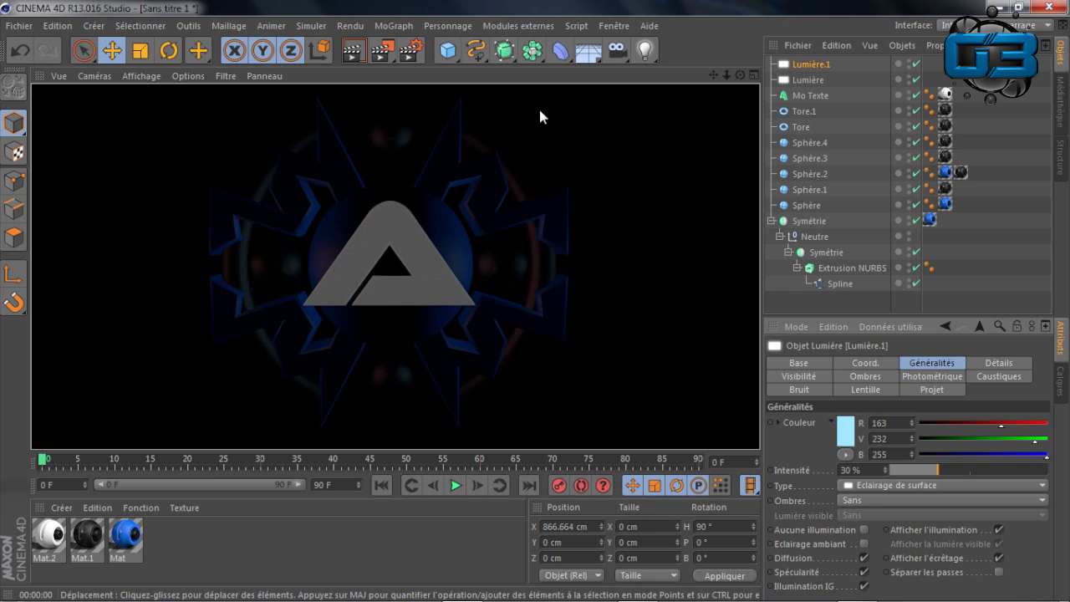
{"action": "left_click", "coordinate": [540, 111]}
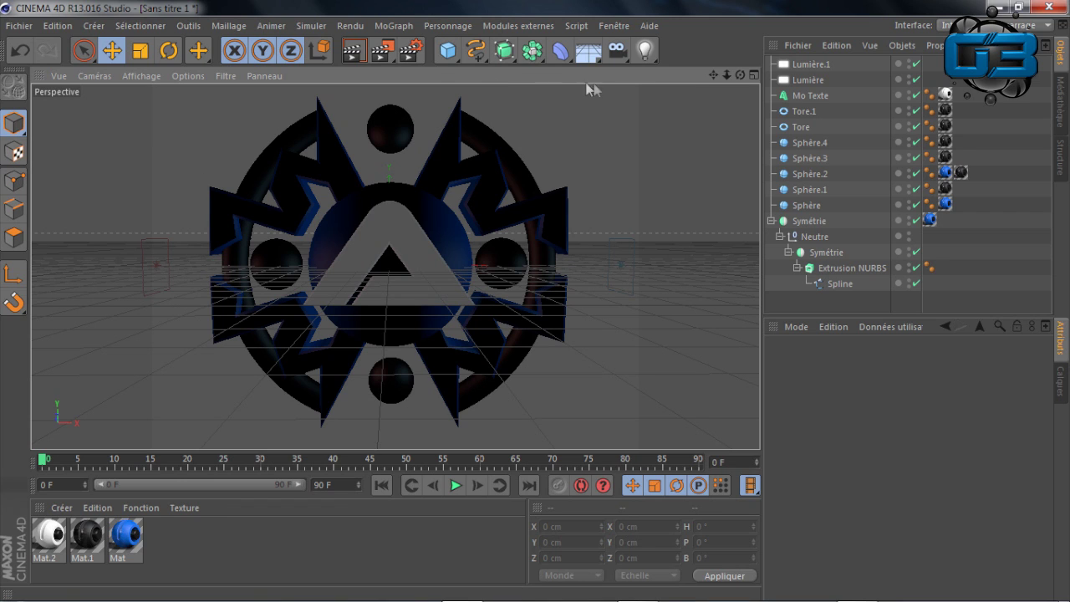
- Rotate the pale red area light about its vertical axis and the light blue one to a heading of 68°
{"action": "mouse_move", "coordinate": [739, 72]}
{"action": "left_mouse_down"}
{"action": "mouse_move", "coordinate": [698, 75]}
{"action": "mouse_move", "coordinate": [741, 76]}
{"action": "left_mouse_up"}
{"action": "left_click", "coordinate": [810, 65]}
{"action": "left_click", "coordinate": [815, 79], "text": "ctrl"}
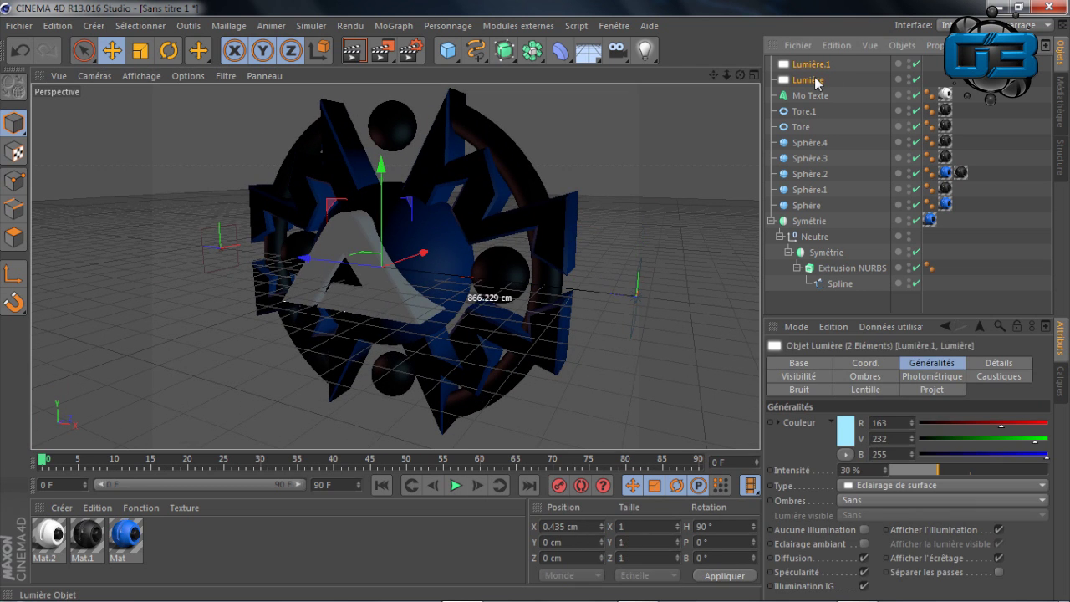
{"action": "left_click", "coordinate": [814, 68]}
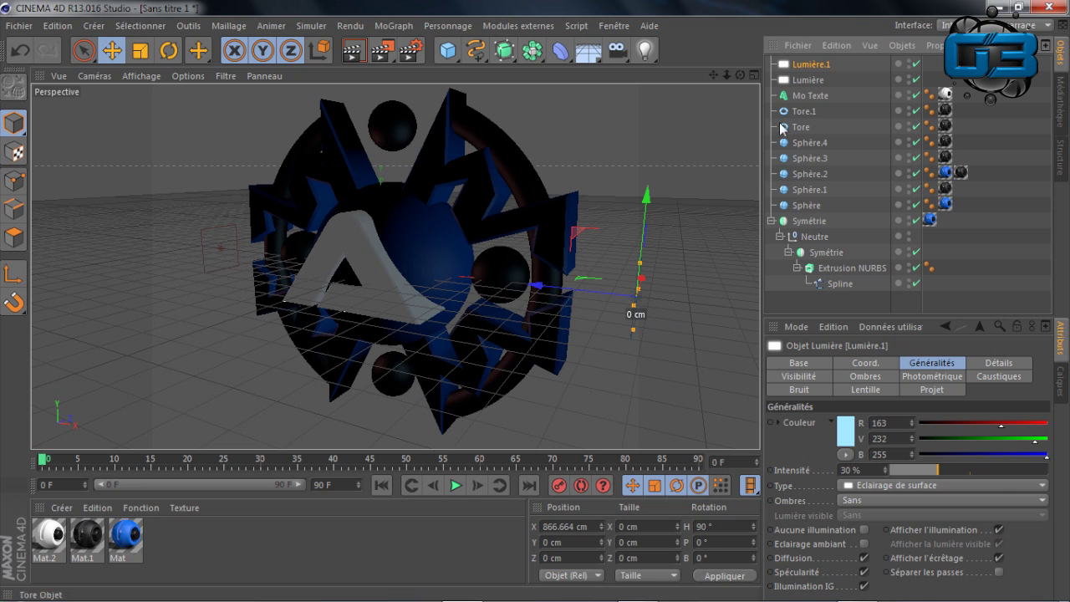
{"action": "left_click_drag", "start_coordinate": [741, 75], "coordinate": [566, 250]}
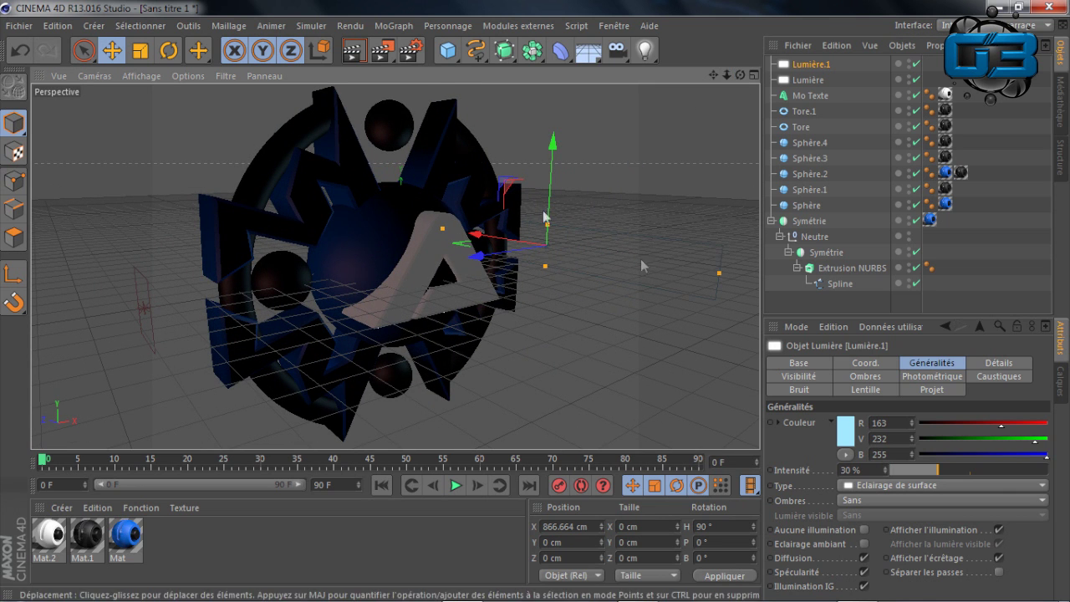
{"action": "left_click", "coordinate": [802, 80]}
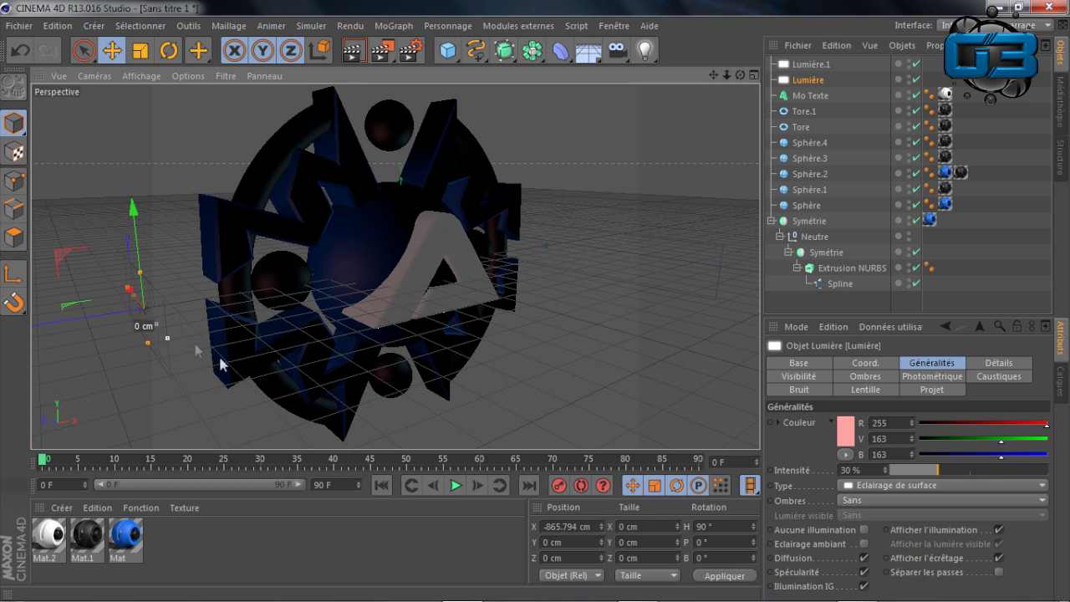
{"action": "left_click", "coordinate": [169, 51]}
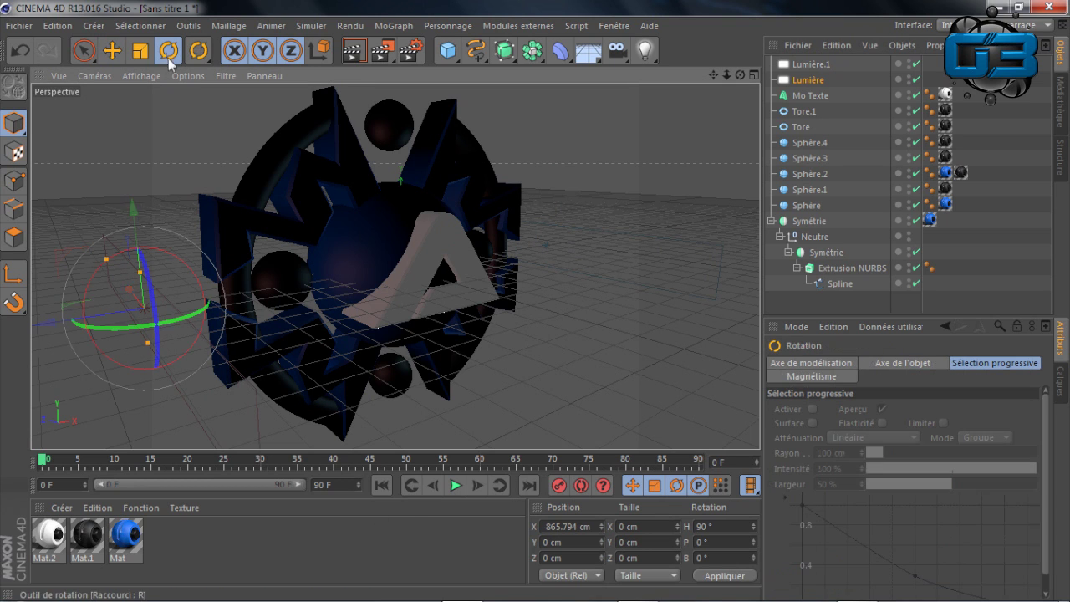
{"action": "left_click_drag", "start_coordinate": [186, 323], "coordinate": [204, 308]}
{"action": "left_click", "coordinate": [547, 244]}
{"action": "left_click_drag", "start_coordinate": [552, 254], "coordinate": [530, 267]}
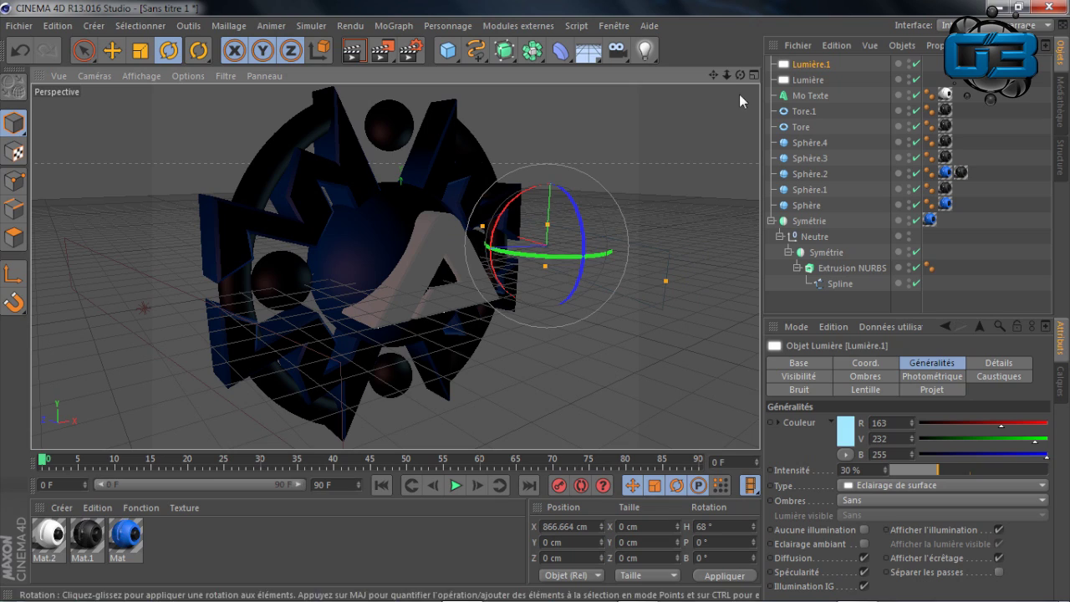
- Add a plane through the emblem's centre and resize it to about 1930 cm wide by 791 cm deep
{"action": "left_click_drag", "start_coordinate": [714, 76], "coordinate": [675, 129]}
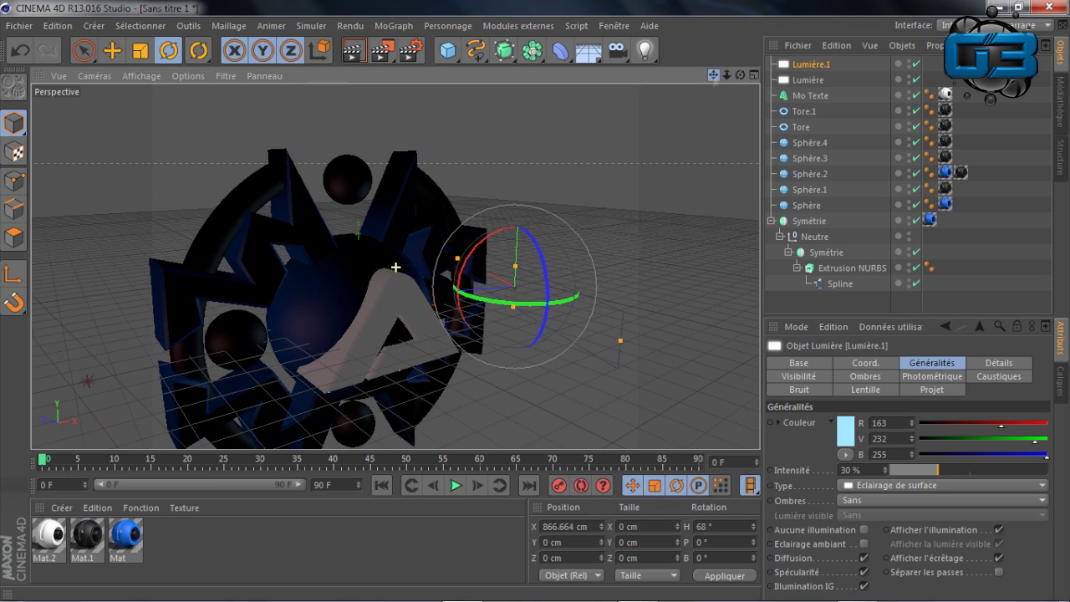
{"action": "left_click_drag", "start_coordinate": [740, 76], "coordinate": [540, 88]}
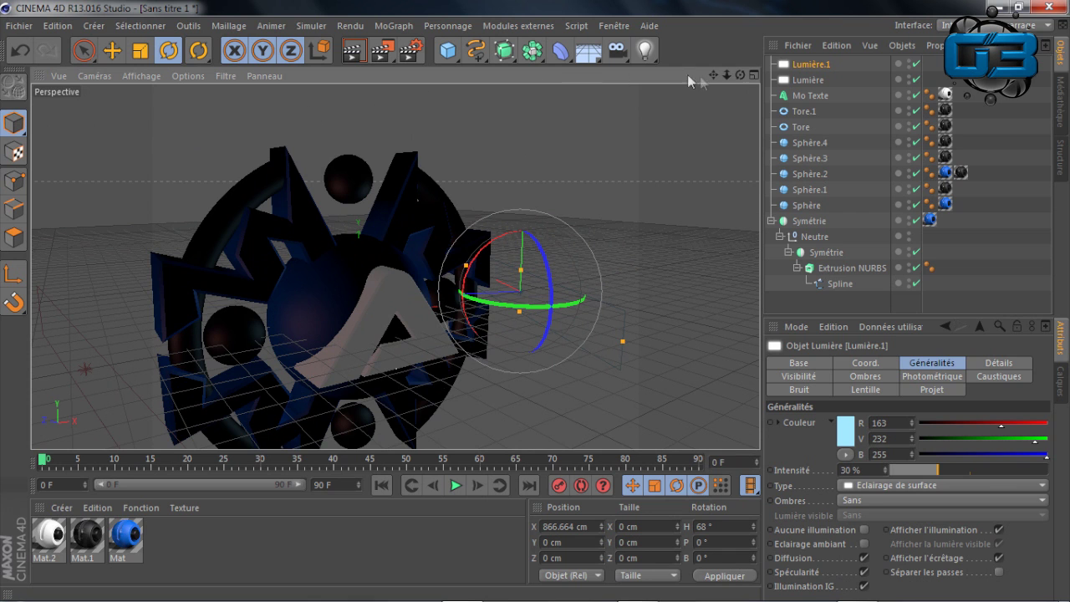
{"action": "left_click_drag", "start_coordinate": [737, 77], "coordinate": [786, 60]}
{"action": "left_click", "coordinate": [451, 48]}
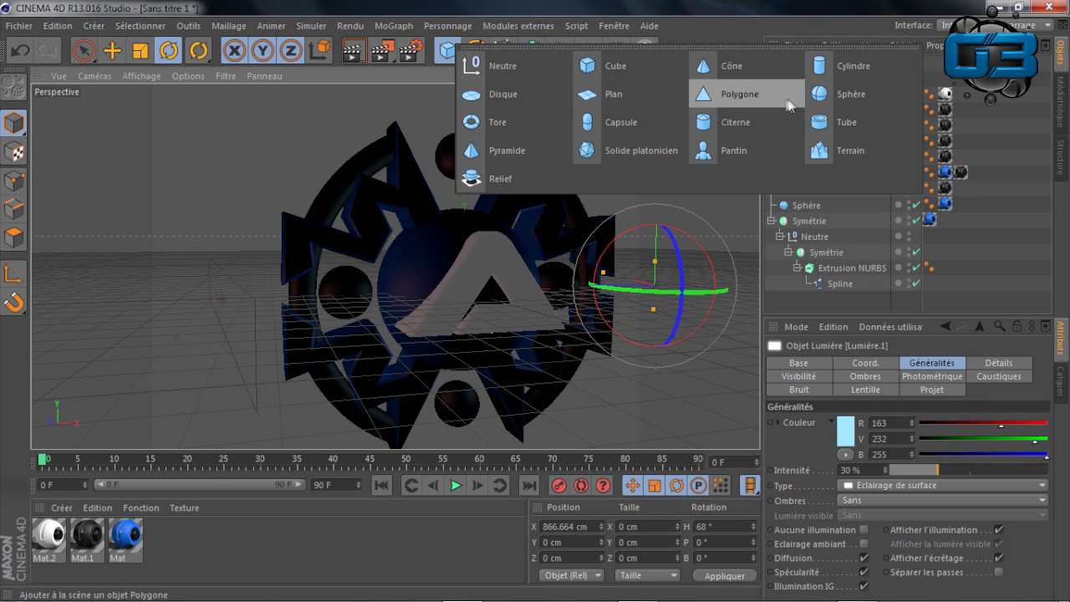
{"action": "left_click", "coordinate": [614, 96]}
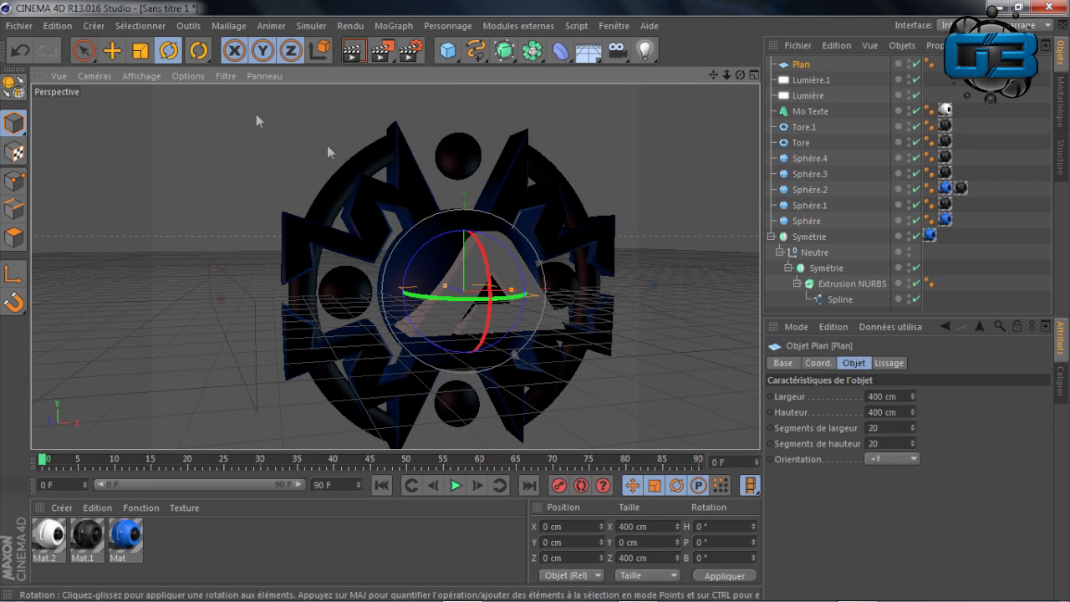
{"action": "key", "text": "e"}
{"action": "left_click_drag", "start_coordinate": [740, 74], "coordinate": [669, 159]}
{"action": "left_click_drag", "start_coordinate": [395, 266], "coordinate": [481, 234], "text": "alt"}
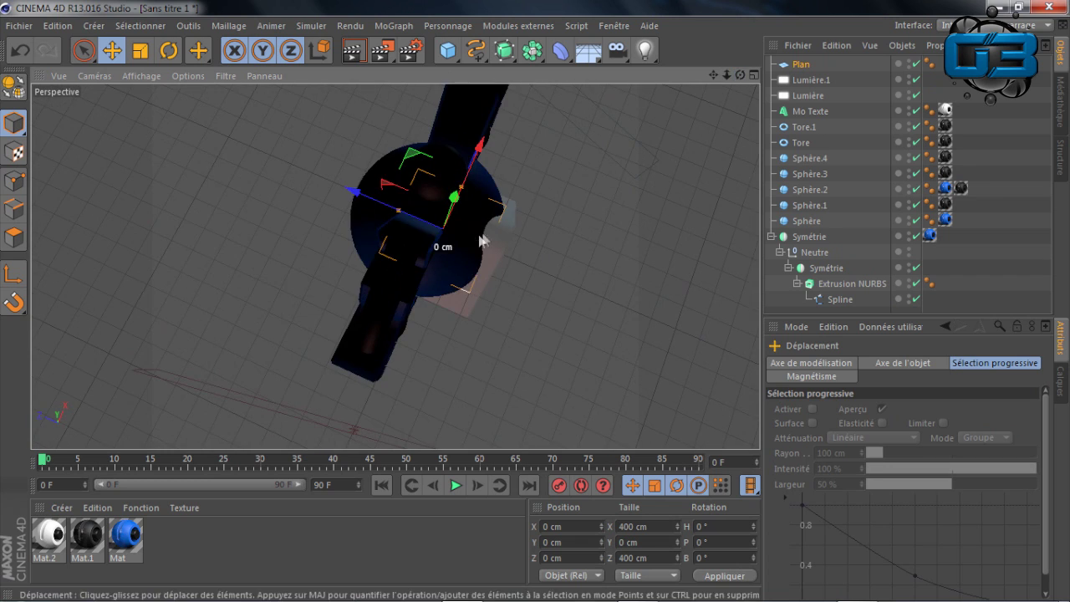
{"action": "left_click_drag", "start_coordinate": [384, 211], "coordinate": [263, 163]}
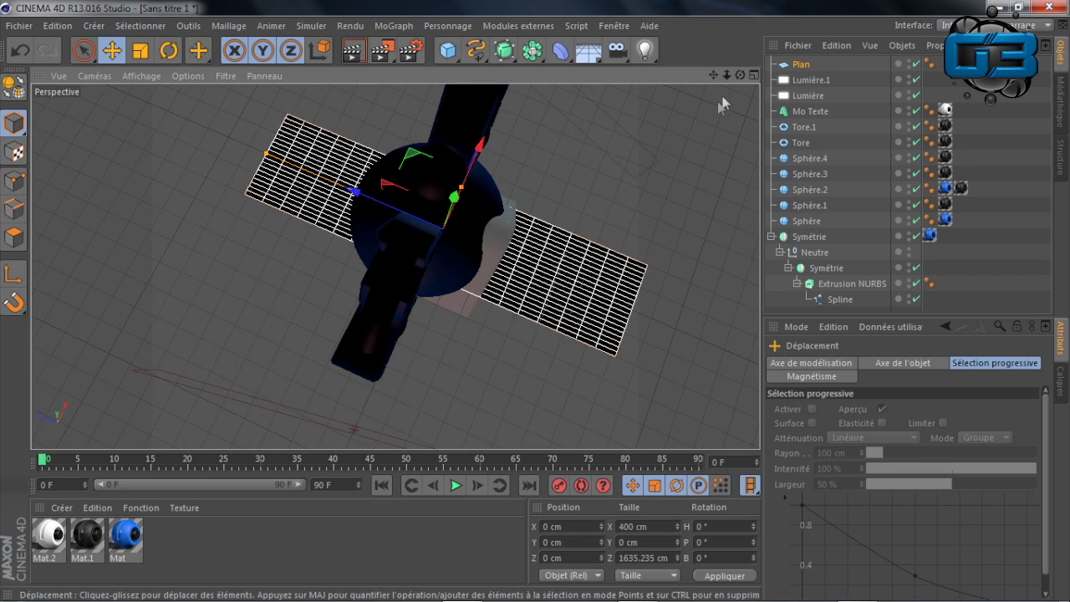
{"action": "left_click_drag", "start_coordinate": [740, 74], "coordinate": [494, 255]}
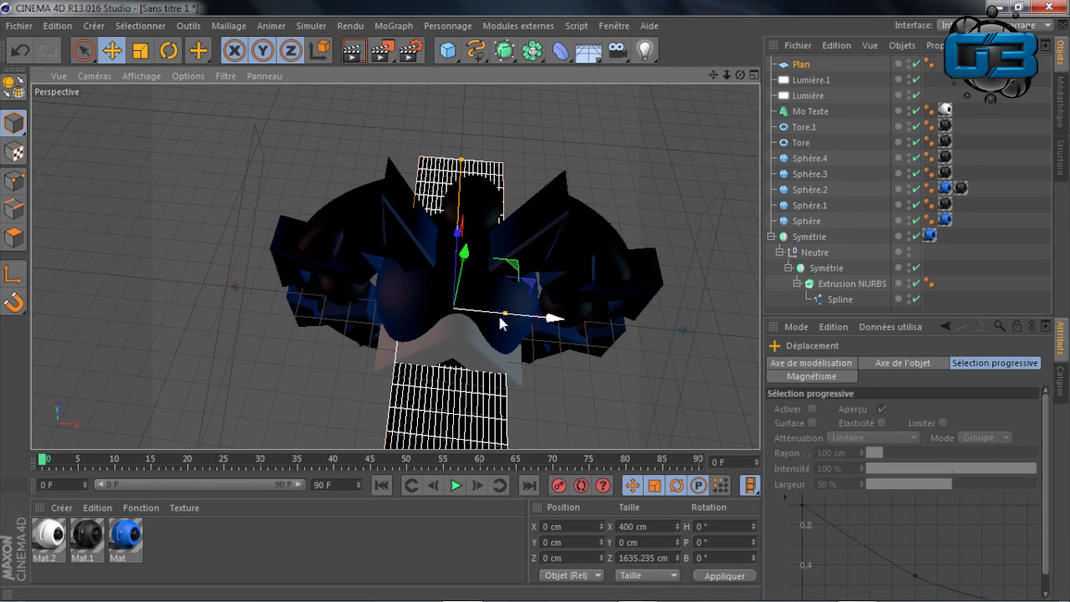
{"action": "left_click_drag", "start_coordinate": [506, 316], "coordinate": [711, 333]}
{"action": "left_click_drag", "start_coordinate": [462, 160], "coordinate": [460, 224]}
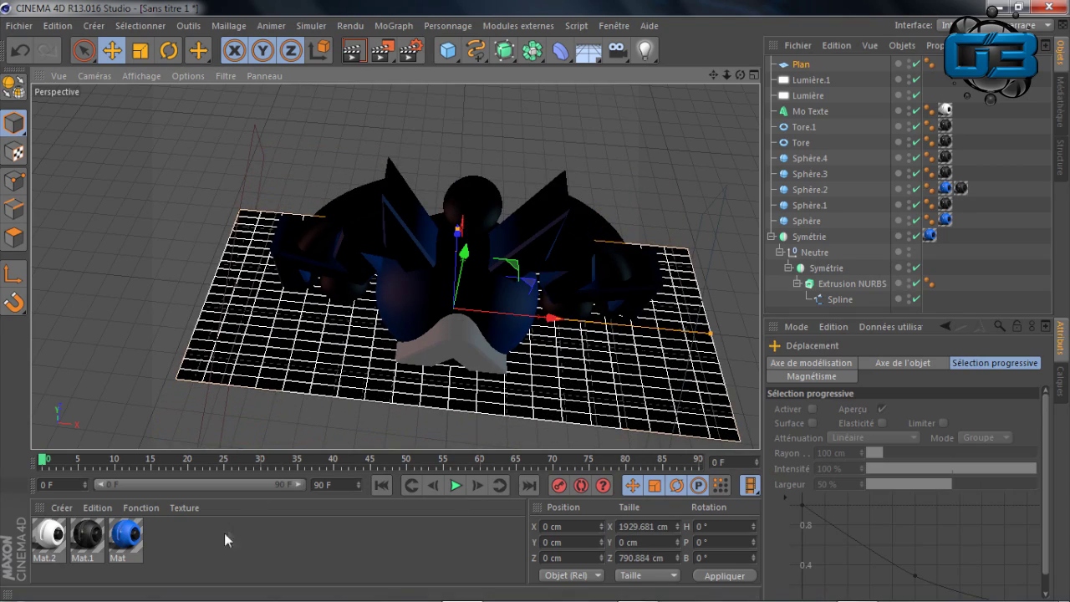
- Create a new material with white luminescence enabled at 200 % intensity
{"action": "double_click", "coordinate": [168, 530]}
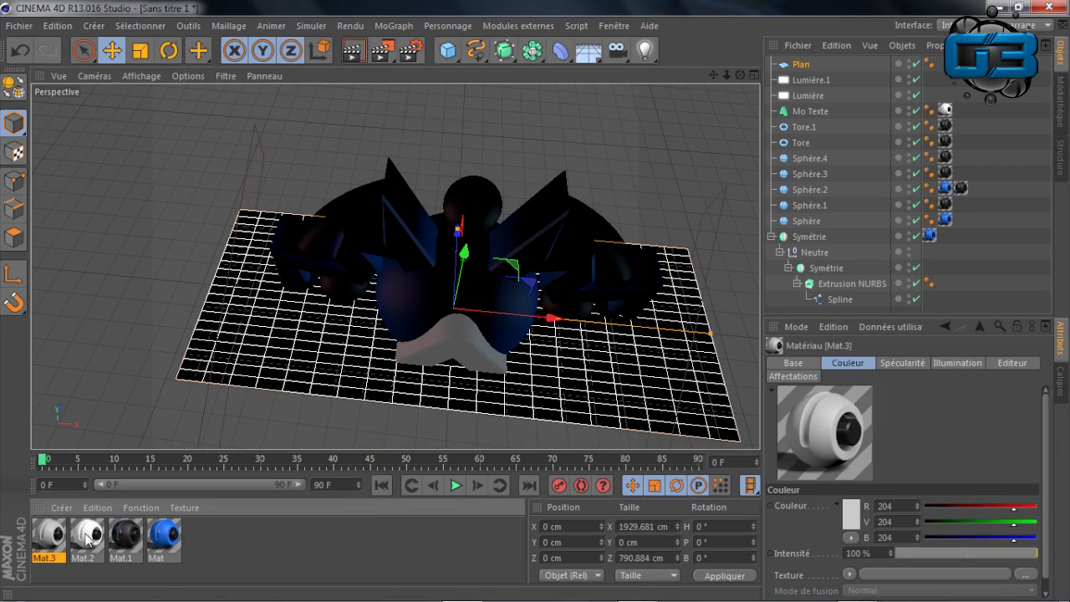
{"action": "double_click", "coordinate": [43, 535]}
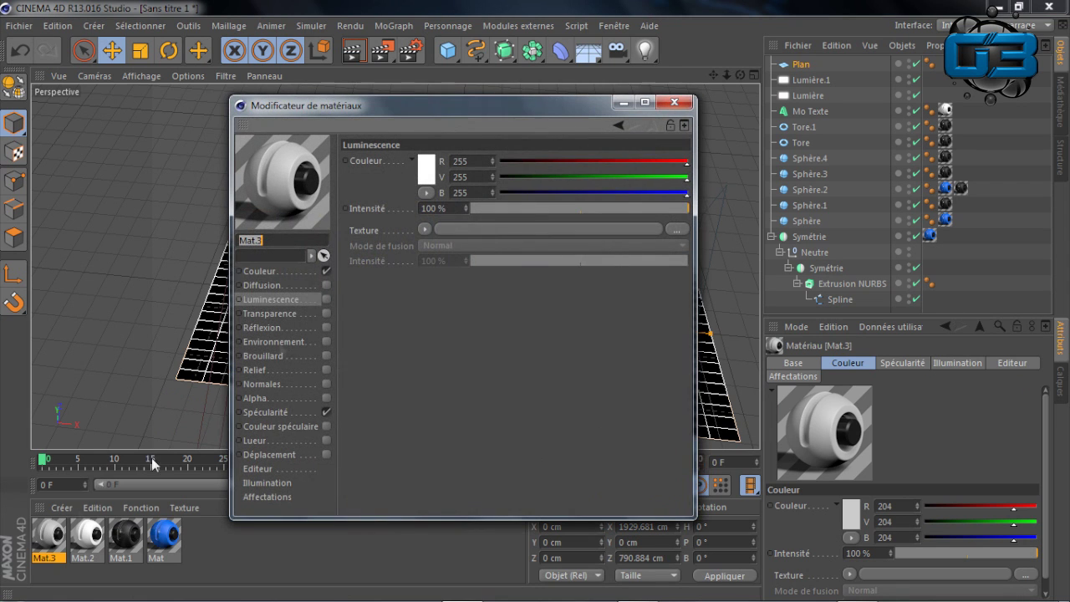
{"action": "left_click", "coordinate": [326, 299]}
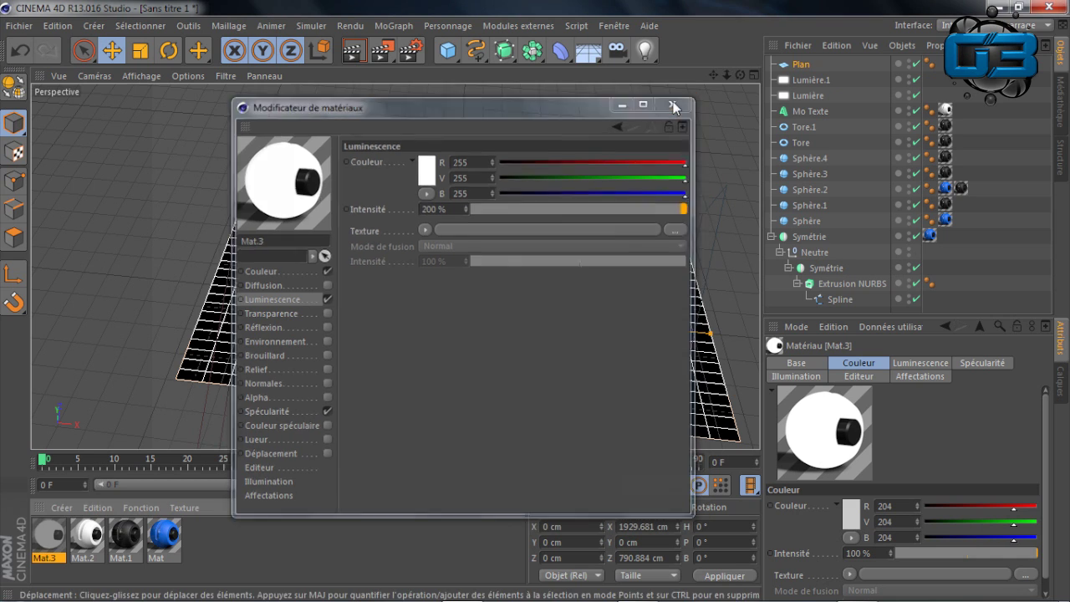
{"action": "left_click", "coordinate": [673, 101]}
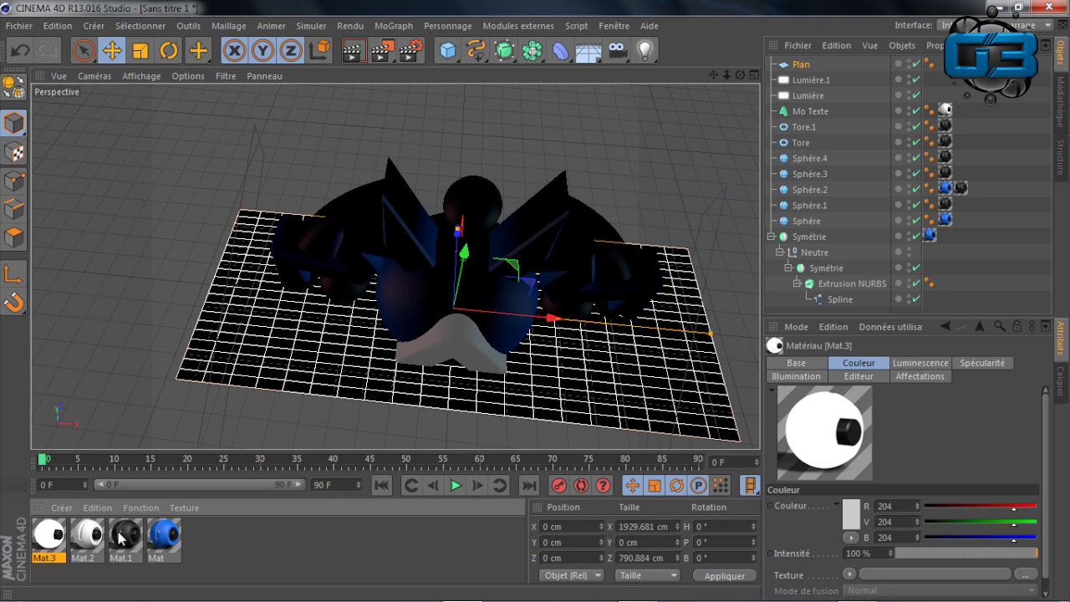
- Apply the luminous white material to the plane and render the view at an angle
{"action": "left_click_drag", "start_coordinate": [52, 544], "coordinate": [278, 344]}
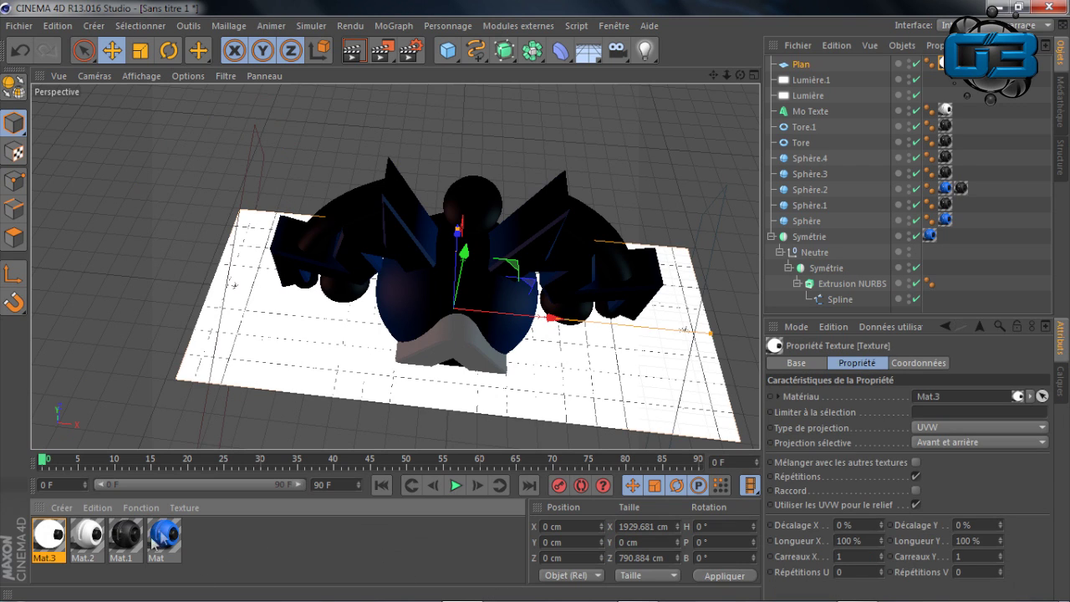
{"action": "left_click_drag", "start_coordinate": [740, 75], "coordinate": [658, 73]}
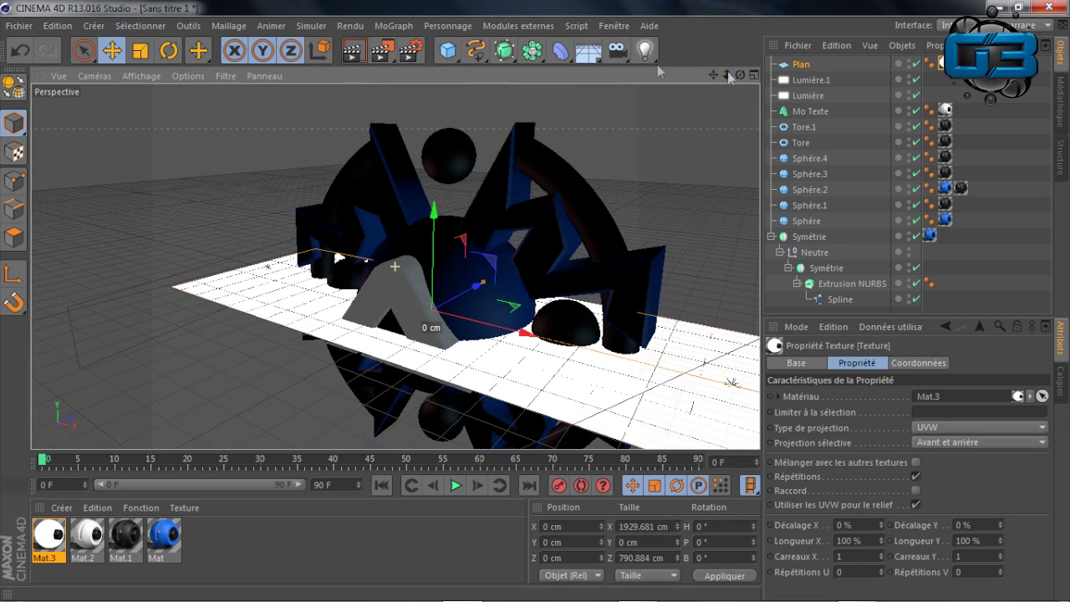
{"action": "left_click", "coordinate": [354, 51]}
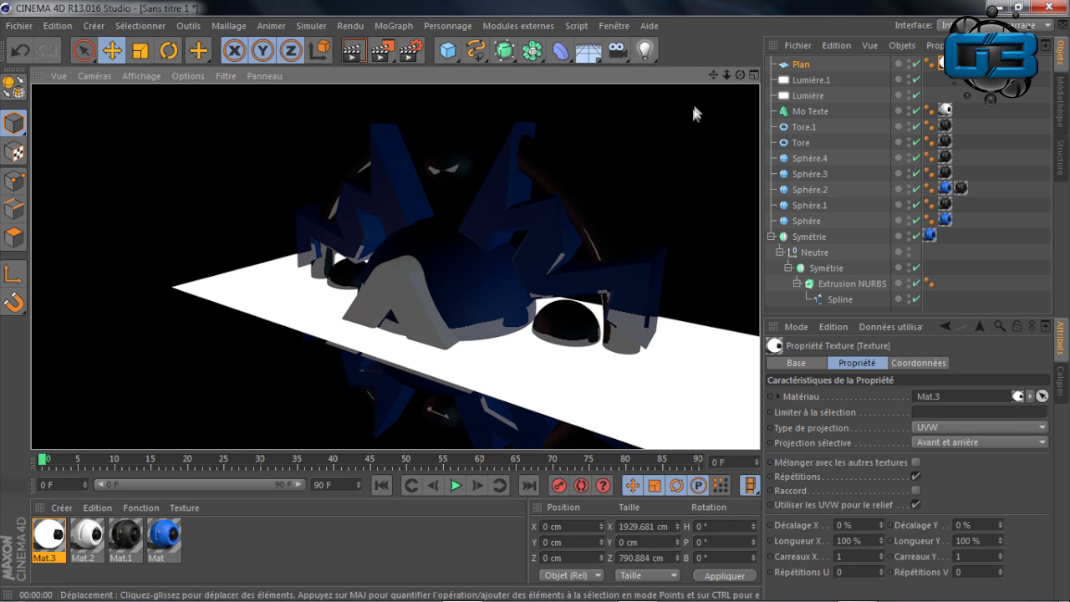
- Add a Render tag to the plane with camera visibility turned off and render the emblem from the front
{"action": "left_click_drag", "start_coordinate": [740, 75], "coordinate": [655, 216]}
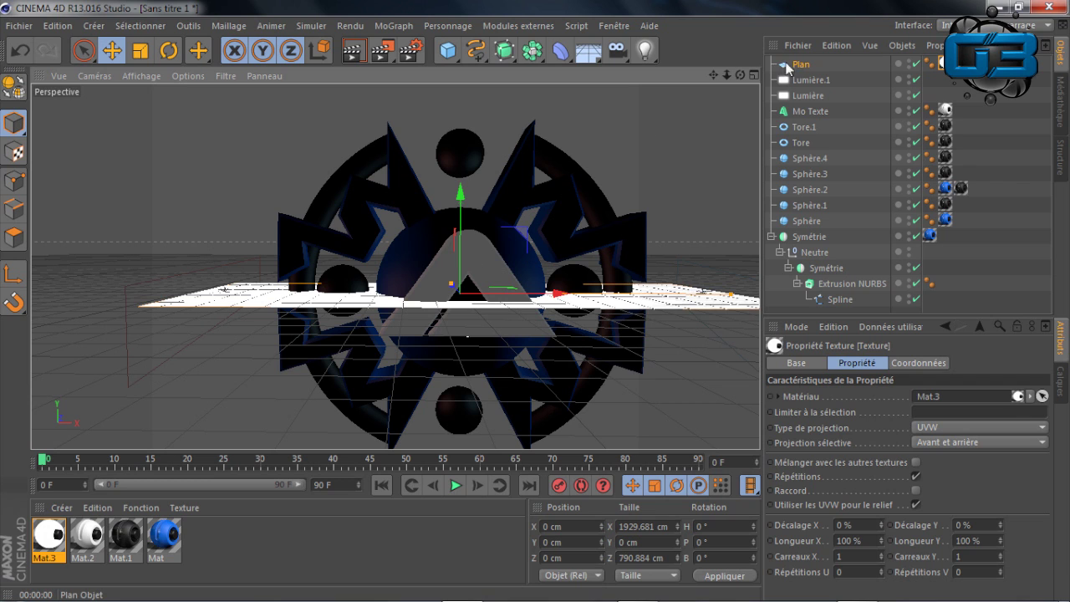
{"action": "right_click", "coordinate": [801, 70]}
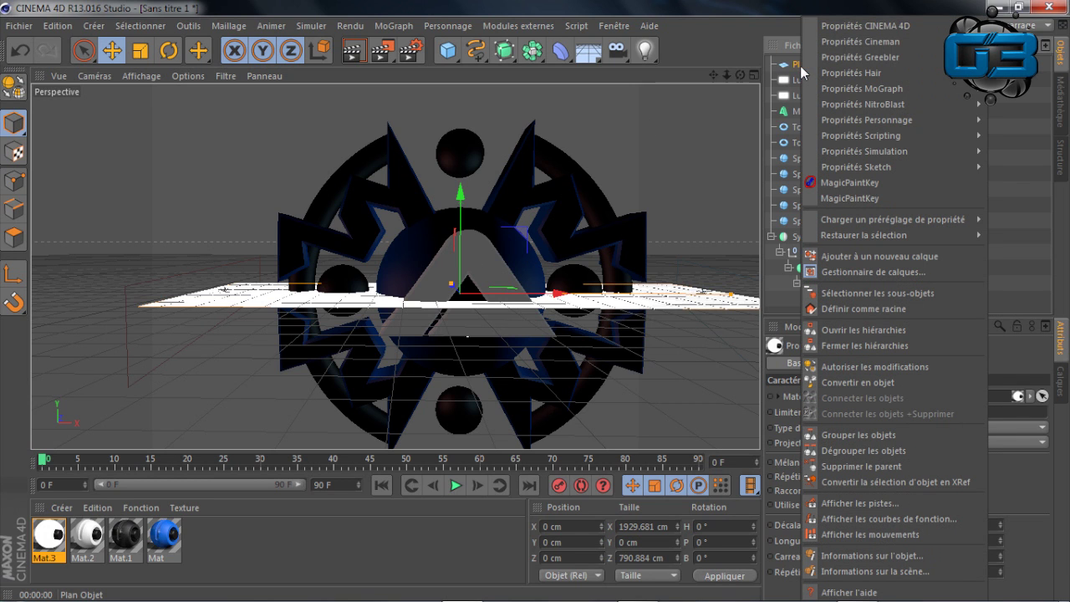
{"action": "mouse_move", "coordinate": [830, 31]}
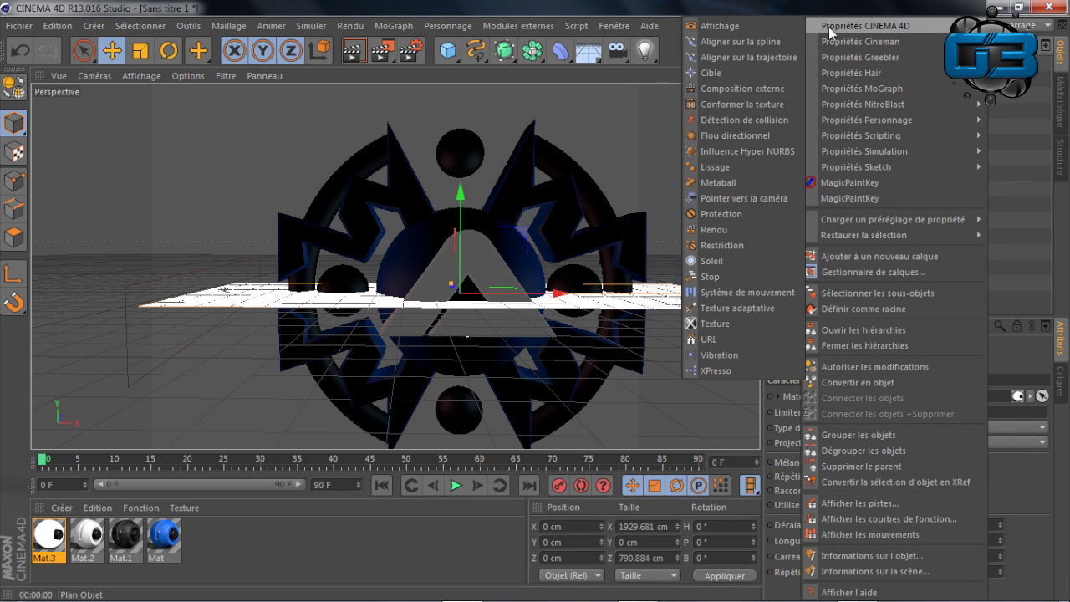
{"action": "left_click", "coordinate": [720, 231]}
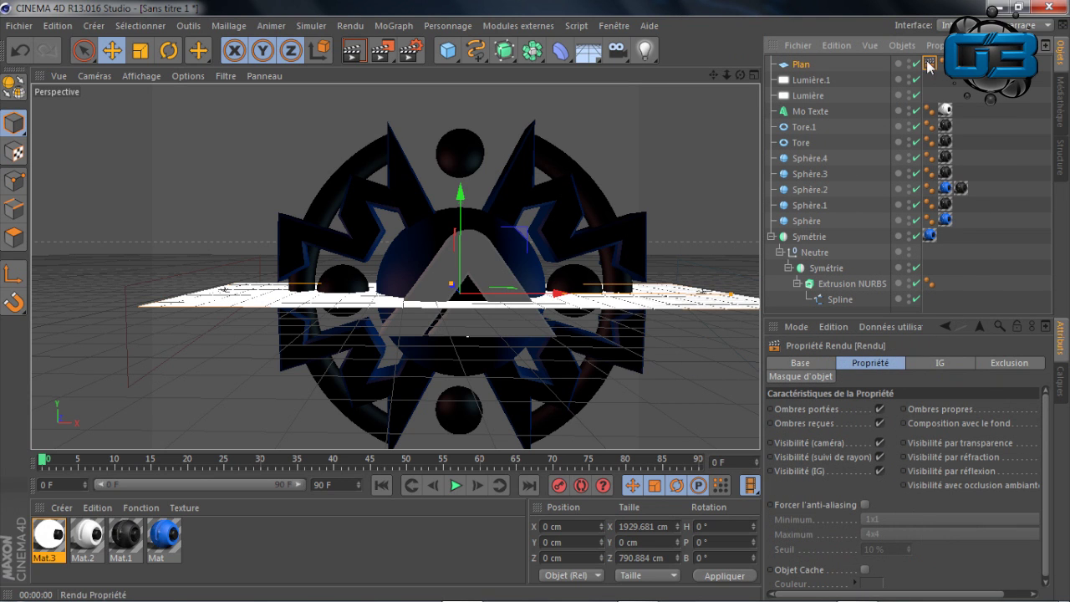
{"action": "left_click", "coordinate": [879, 441]}
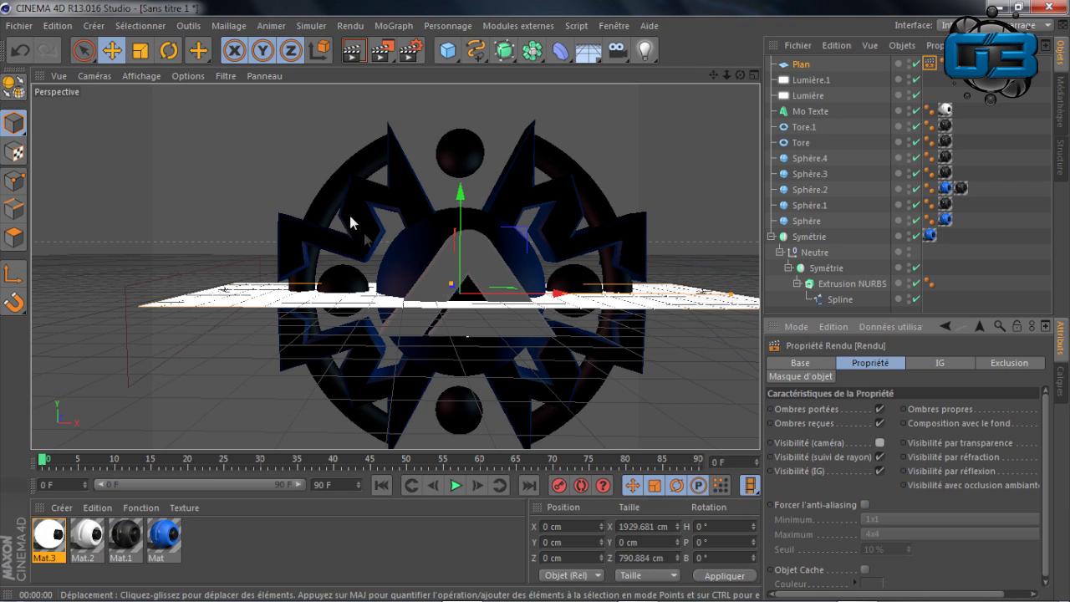
{"action": "left_click", "coordinate": [356, 50]}
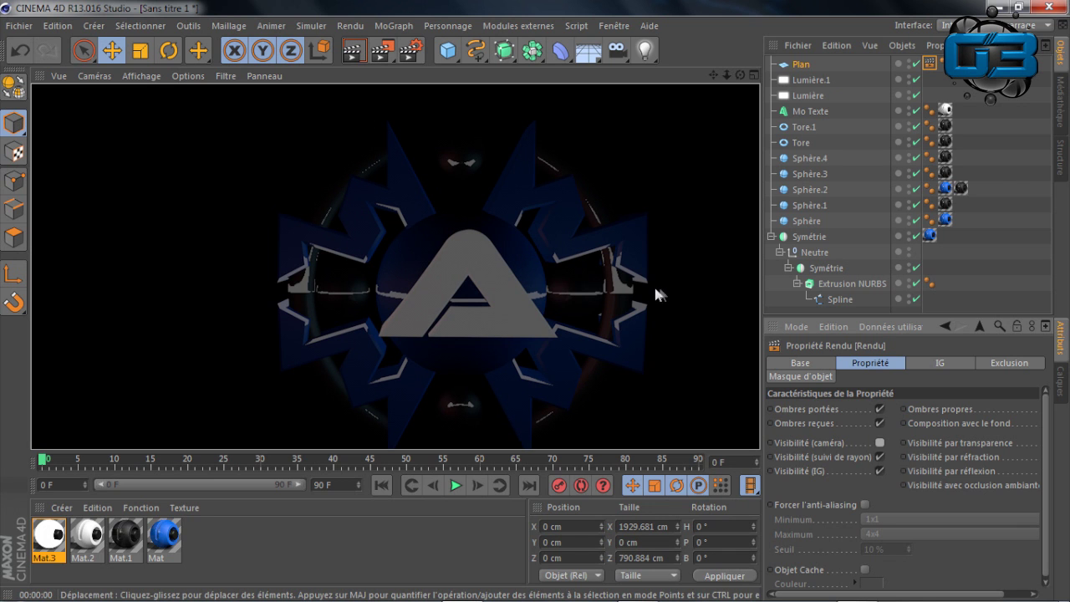
{"action": "mouse_move", "coordinate": [713, 75]}
{"action": "left_mouse_down"}
{"action": "mouse_move", "coordinate": [693, 69]}
{"action": "mouse_move", "coordinate": [701, 77]}
{"action": "left_mouse_up"}
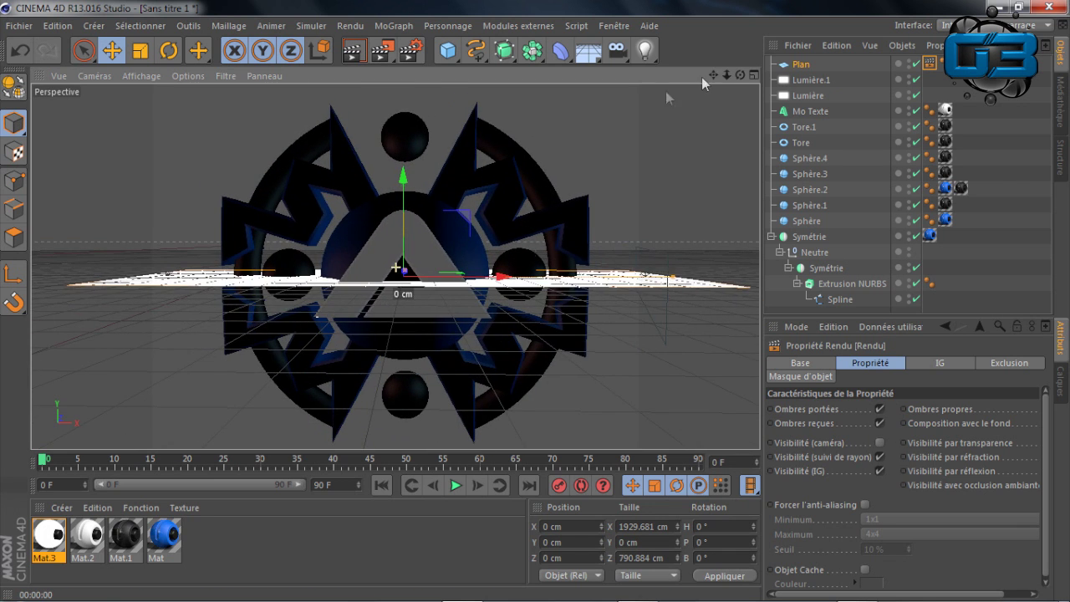
{"action": "left_click", "coordinate": [354, 50]}
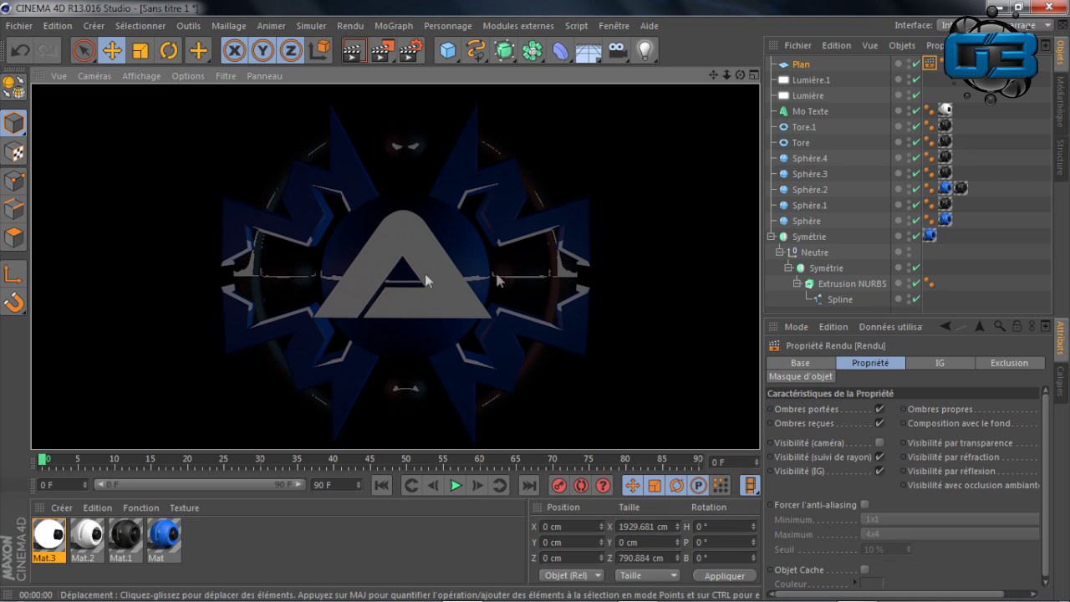
- Raise the luminous plane above the emblem to about Y 680 cm and render the view
{"action": "left_click", "coordinate": [801, 64]}
{"action": "left_click_drag", "start_coordinate": [401, 179], "coordinate": [380, 117]}
{"action": "left_click", "coordinate": [361, 55]}
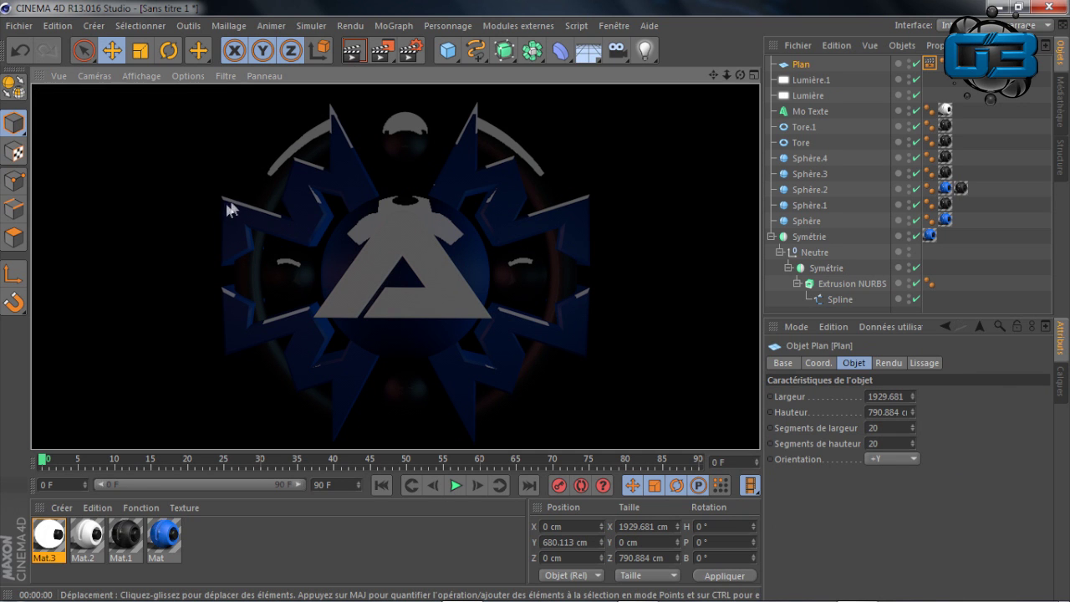
- Duplicate the luminous plane, lower the copy beneath the emblem to about Y -731 cm, and render the view
{"action": "left_click", "coordinate": [808, 65]}
{"action": "key", "text": "ctrl+c"}
{"action": "key", "text": "ctrl+v"}
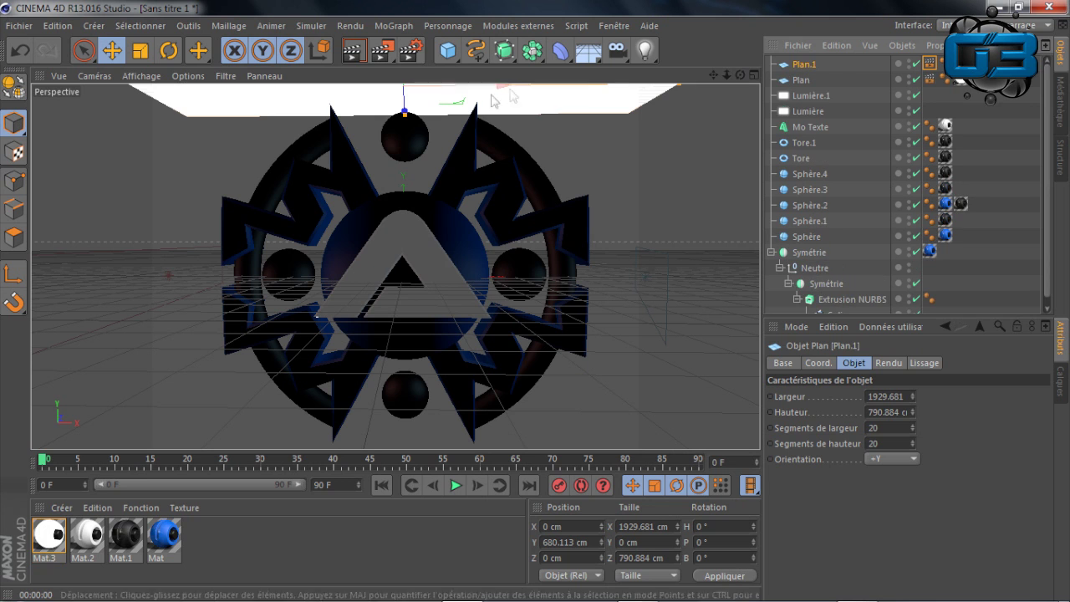
{"action": "scroll", "coordinate": [581, 192], "scroll_direction": "down", "scroll_amount": 3}
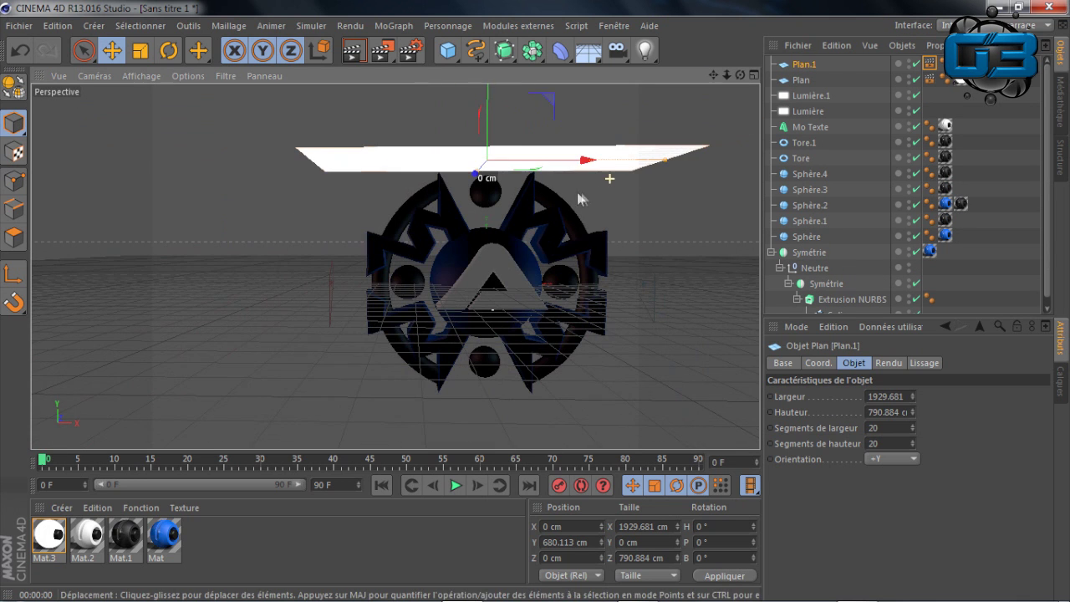
{"action": "left_click_drag", "start_coordinate": [493, 104], "coordinate": [509, 296]}
{"action": "left_click_drag", "start_coordinate": [713, 77], "coordinate": [679, 55]}
{"action": "left_click", "coordinate": [354, 53]}
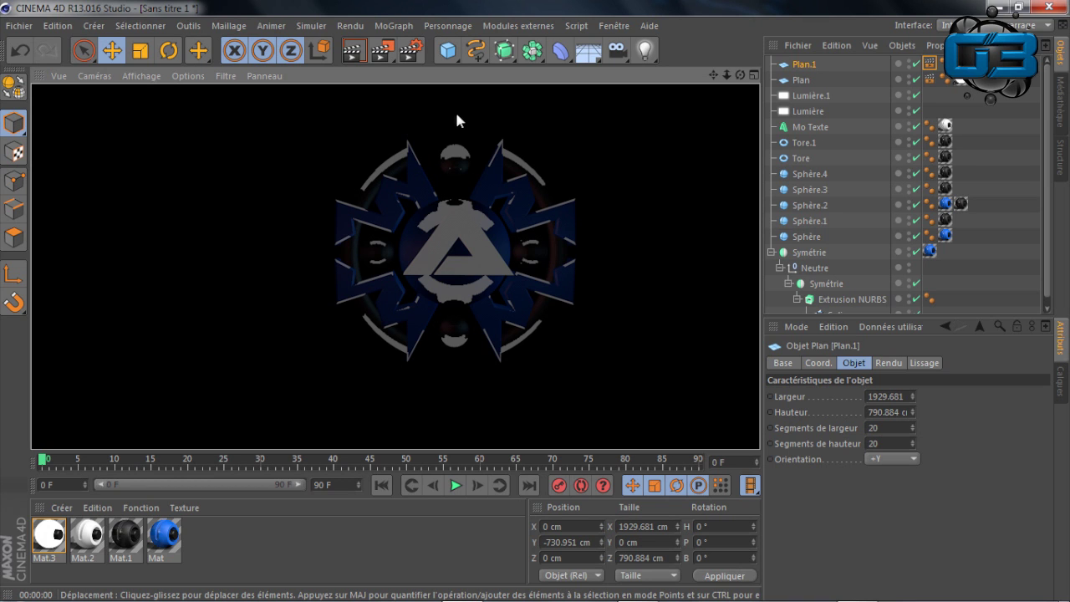
{"action": "left_click", "coordinate": [509, 286]}
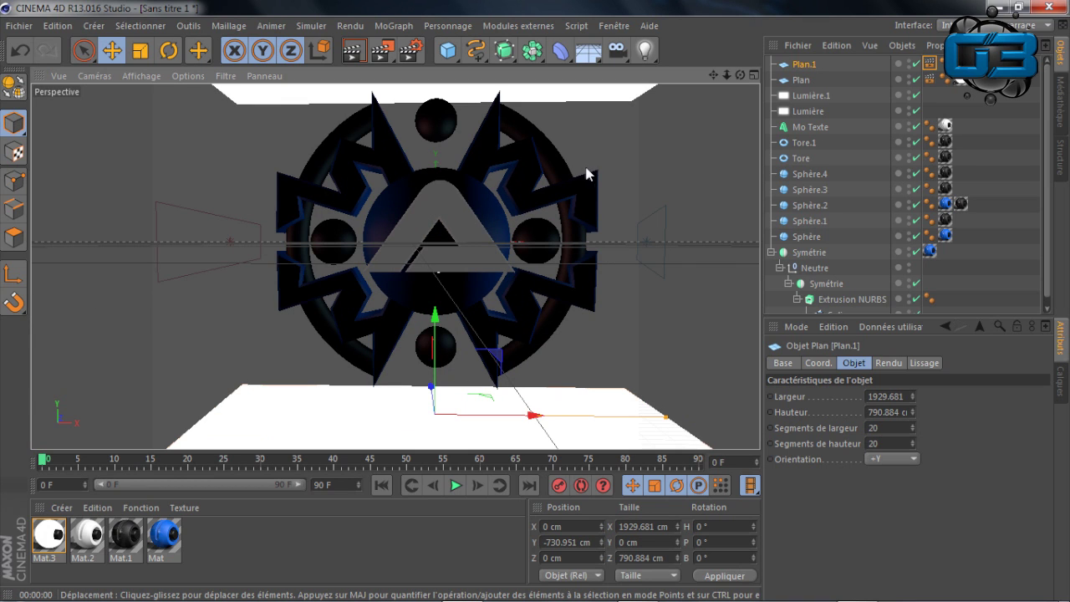
- Try a luminous white sphere about 506 cm wide beside the emblem at about X -1068 cm in a render, and delete it
{"action": "left_click_drag", "start_coordinate": [742, 77], "coordinate": [707, 102]}
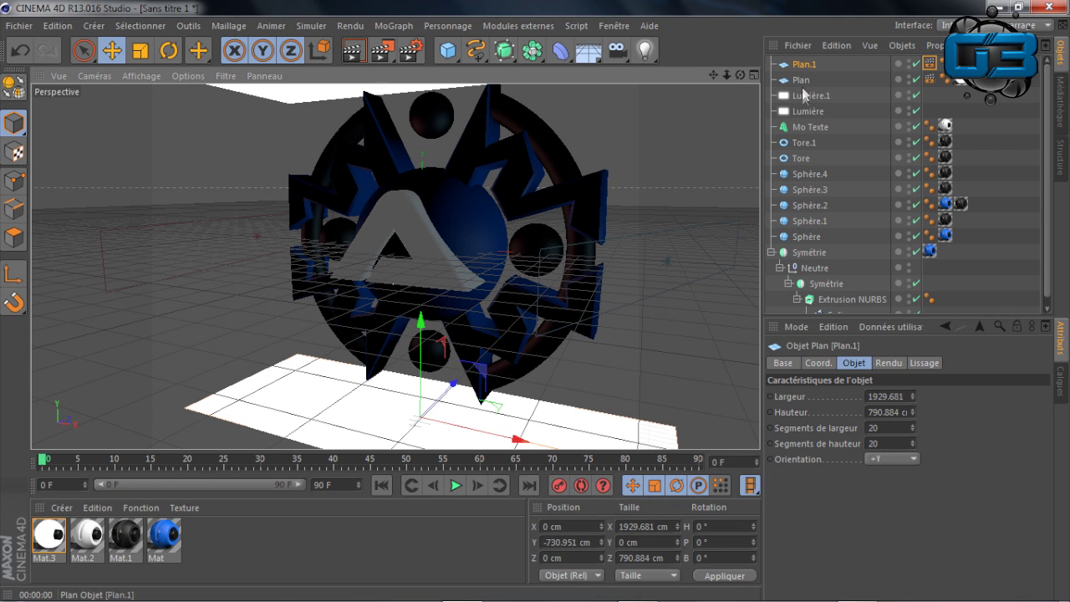
{"action": "left_click_drag", "start_coordinate": [741, 77], "coordinate": [732, 85]}
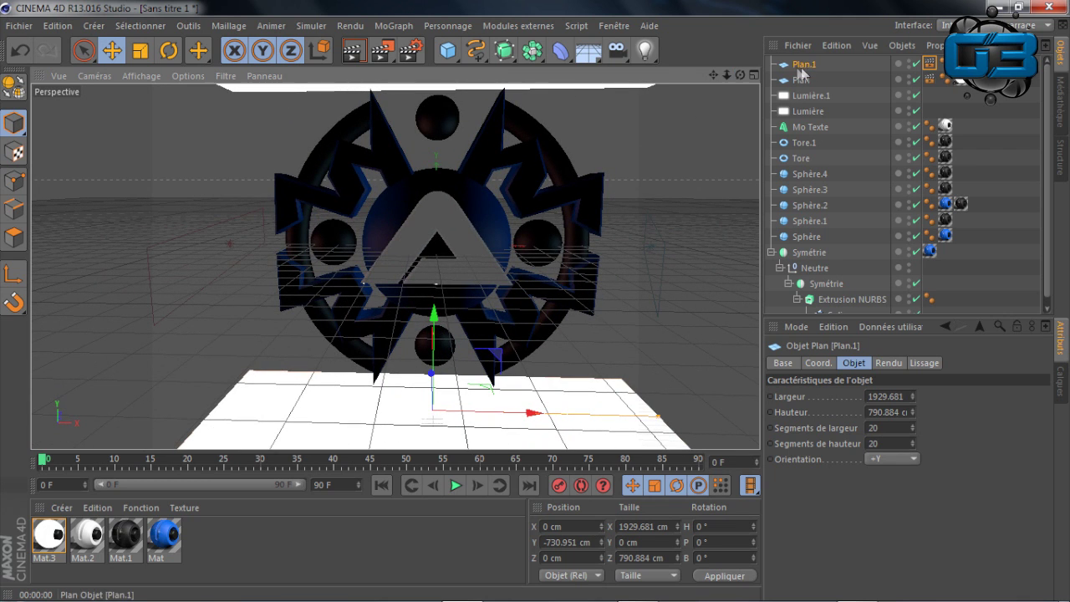
{"action": "left_click", "coordinate": [448, 50]}
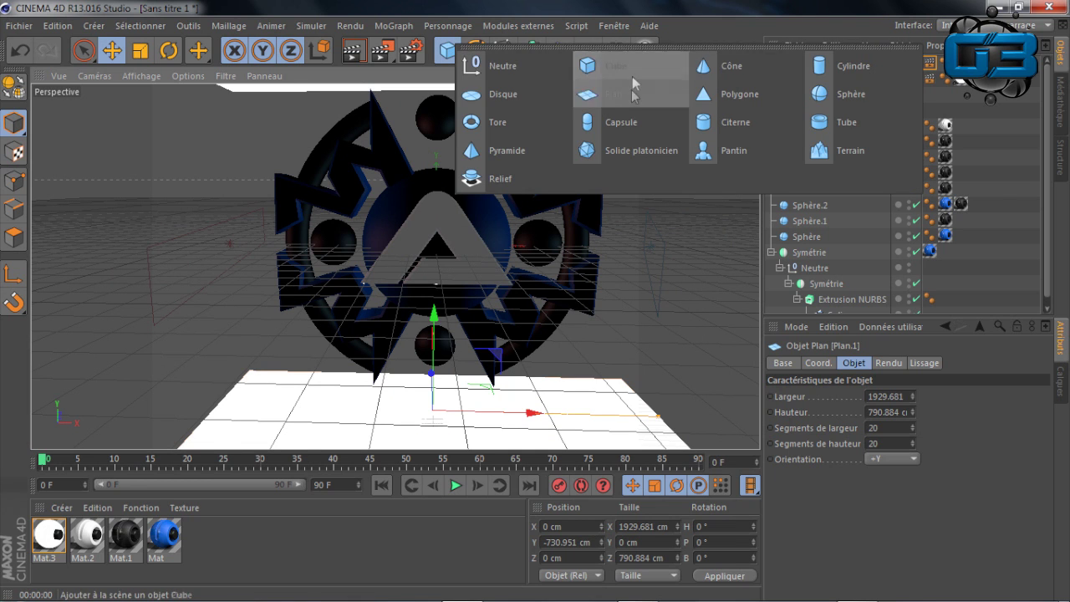
{"action": "left_click", "coordinate": [816, 92]}
{"action": "left_click_drag", "start_coordinate": [539, 248], "coordinate": [243, 245]}
{"action": "left_click_drag", "start_coordinate": [59, 533], "coordinate": [172, 238]}
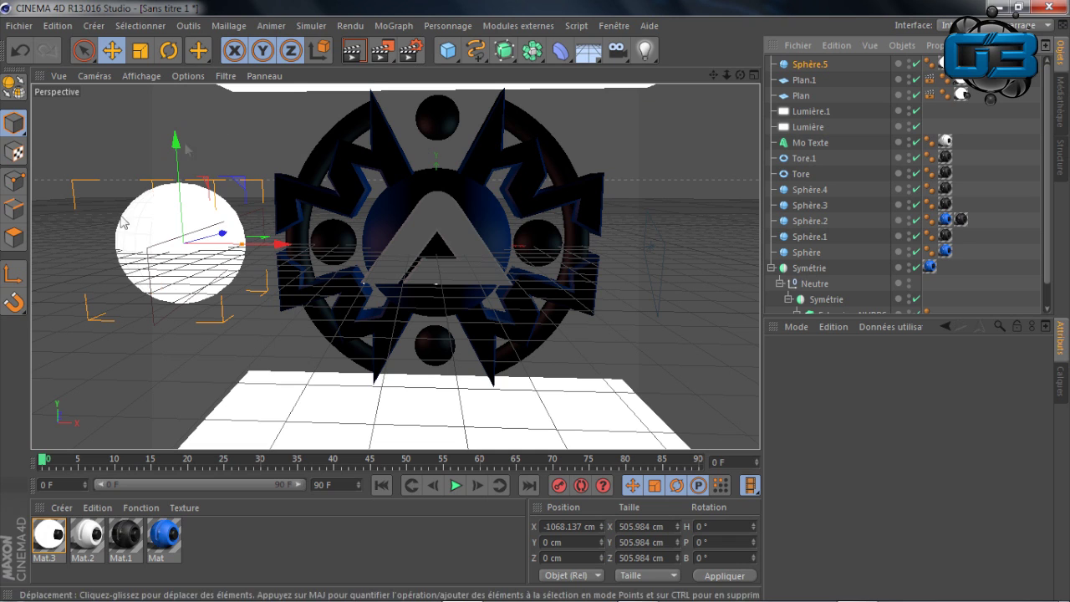
{"action": "left_click", "coordinate": [353, 51]}
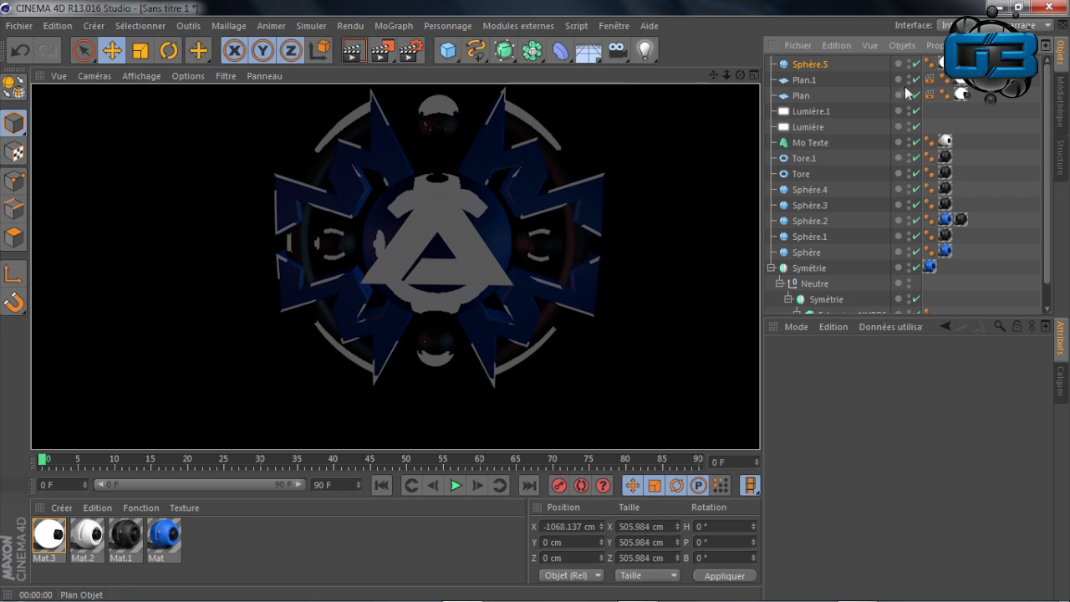
{"action": "left_click", "coordinate": [811, 66]}
{"action": "key", "text": "Delete"}
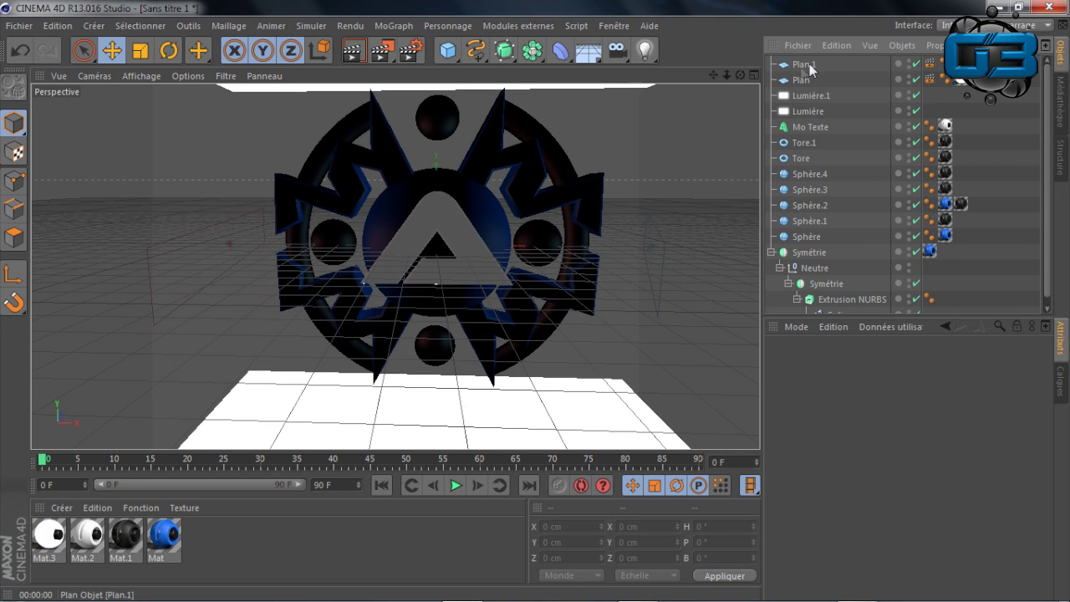
{"action": "left_click_drag", "start_coordinate": [740, 75], "coordinate": [590, 83]}
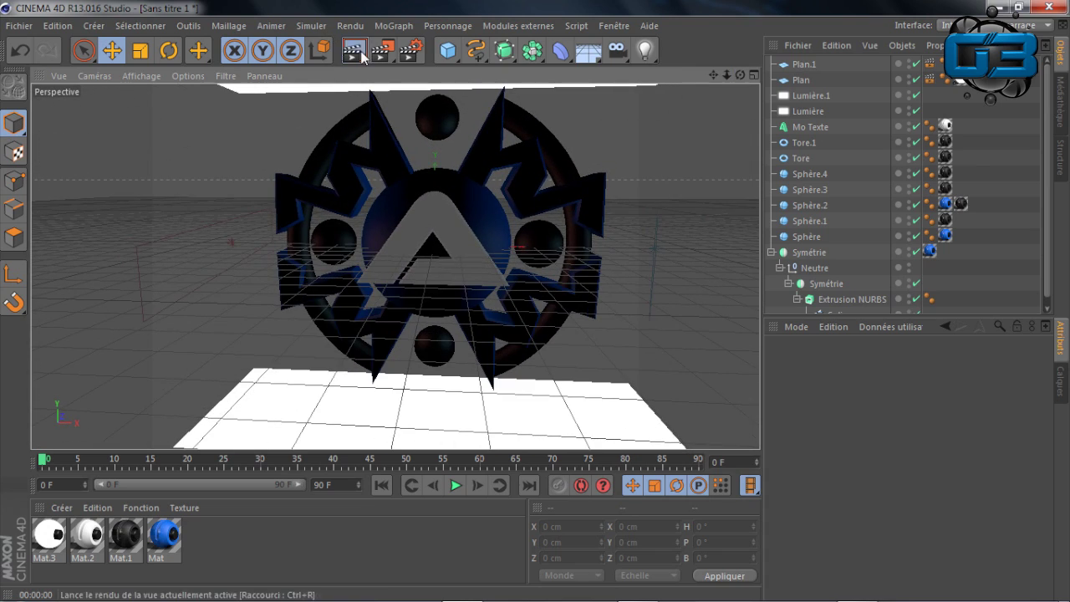
- Set the render anti-aliasing to Au mieux and render the emblem in the view
{"action": "left_click", "coordinate": [354, 50]}
{"action": "middle_click_drag", "start_coordinate": [428, 126], "coordinate": [409, 117], "text": "alt"}
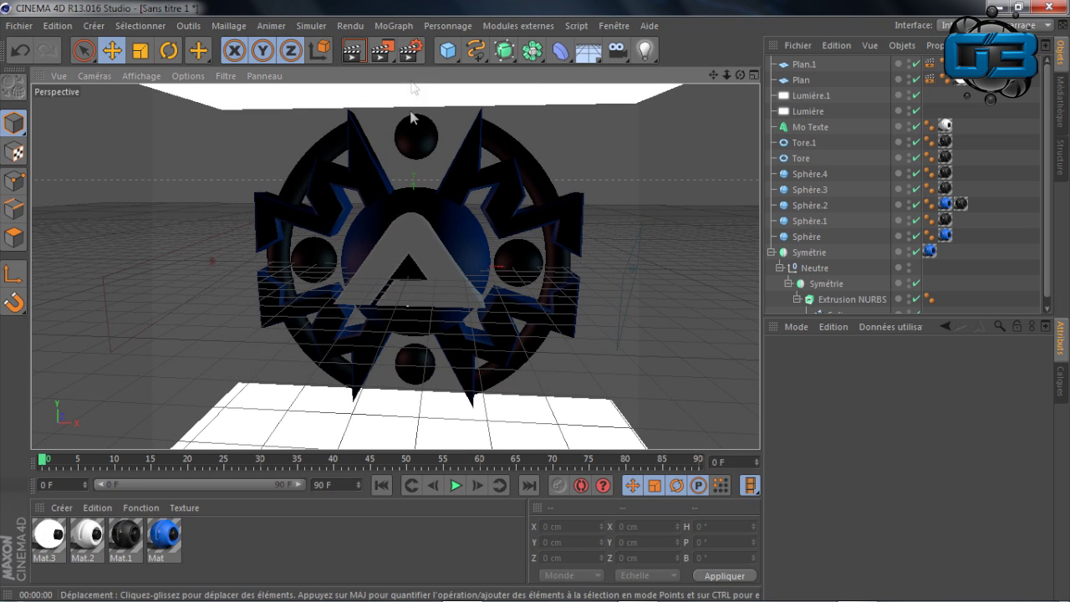
{"action": "left_click", "coordinate": [409, 50]}
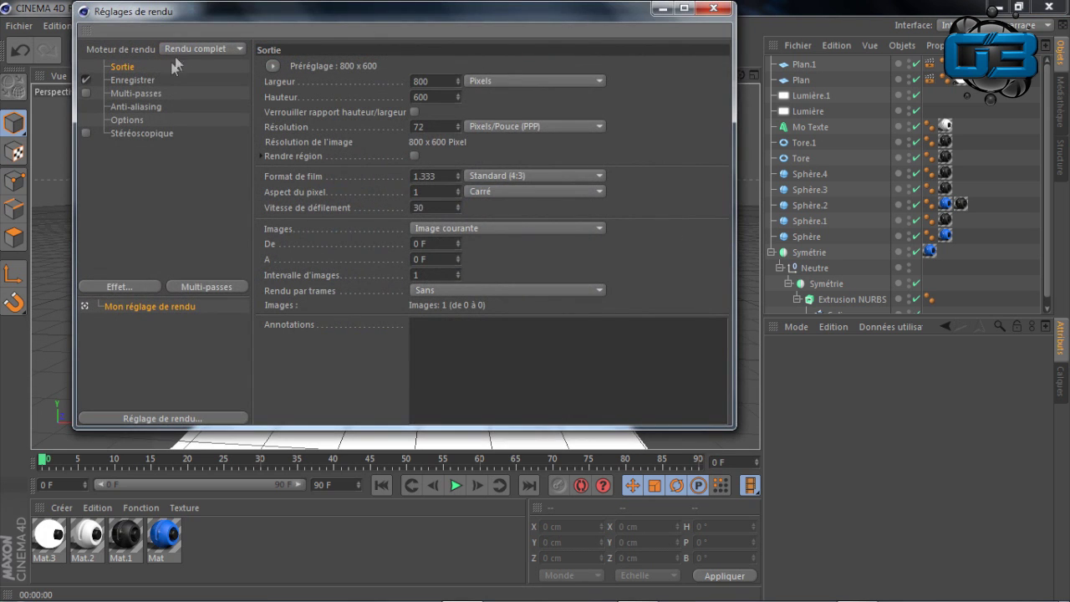
{"action": "left_click", "coordinate": [142, 105]}
{"action": "left_click", "coordinate": [411, 67]}
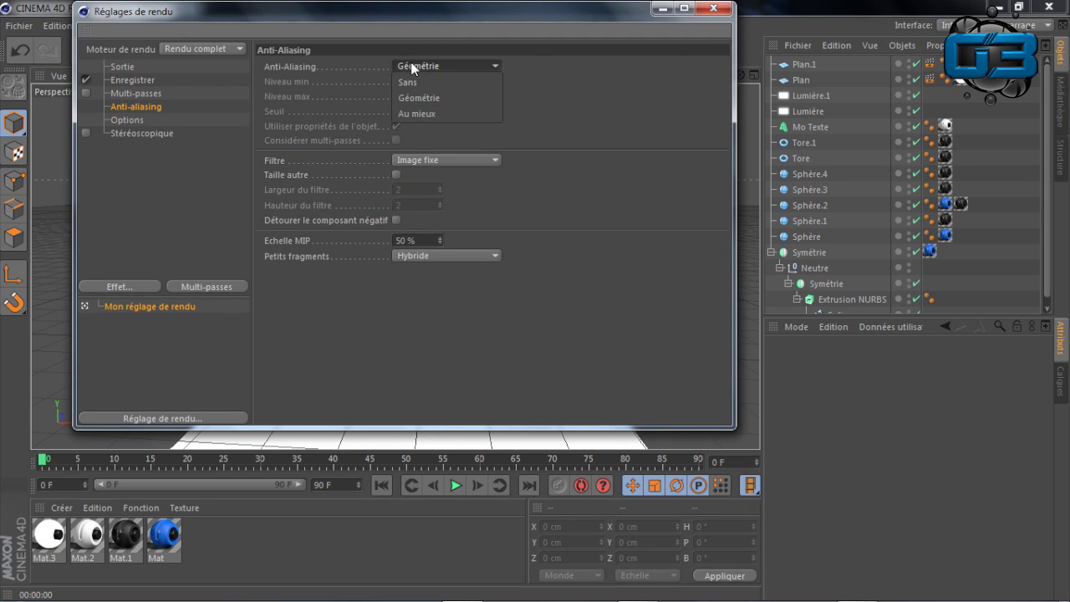
{"action": "left_click", "coordinate": [427, 115]}
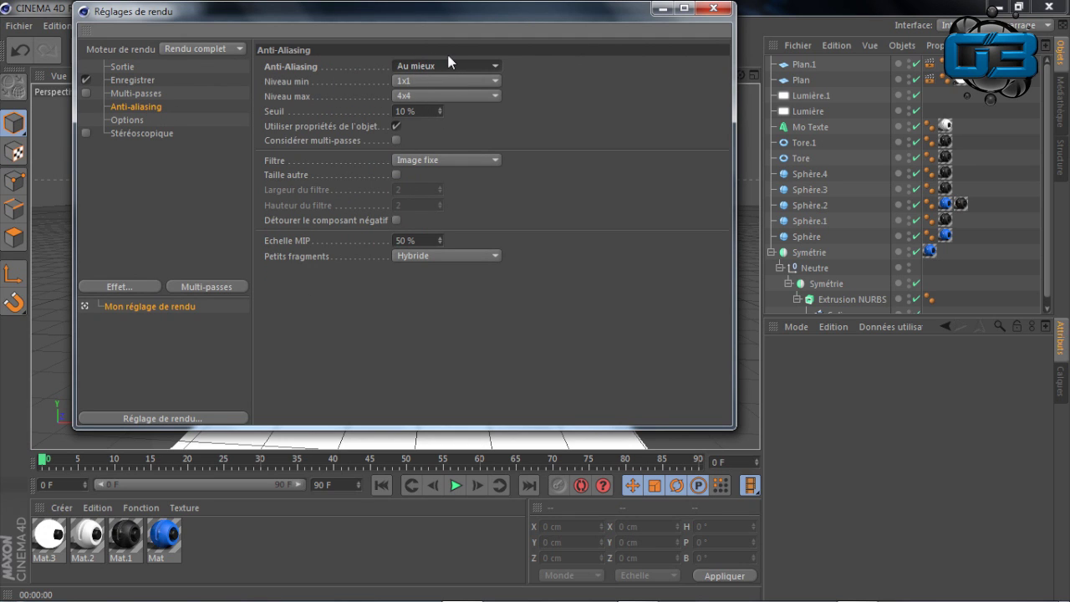
{"action": "left_click", "coordinate": [713, 7]}
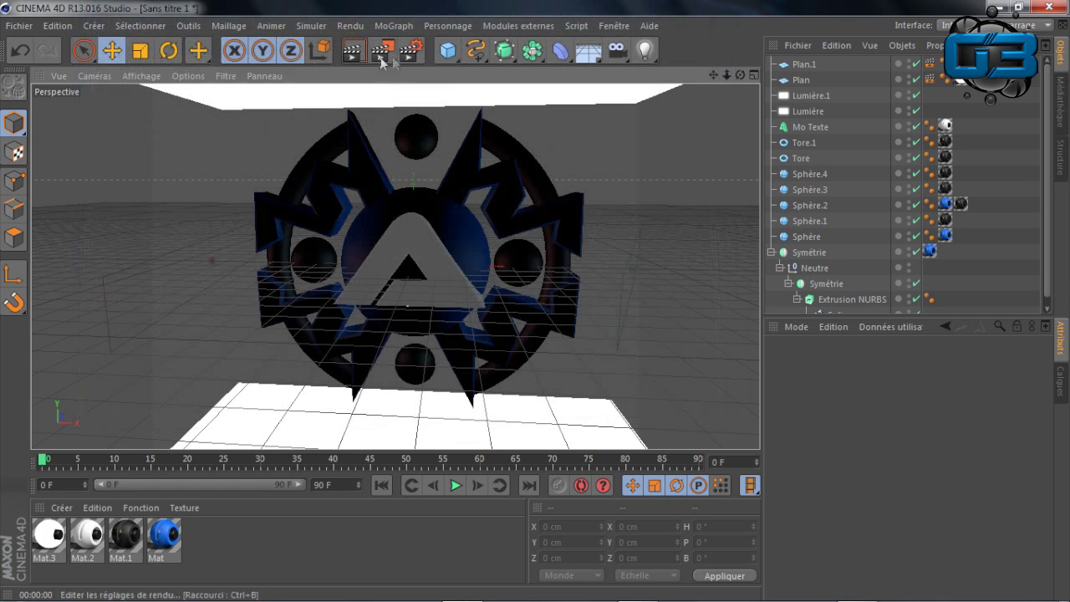
{"action": "left_click", "coordinate": [353, 55]}
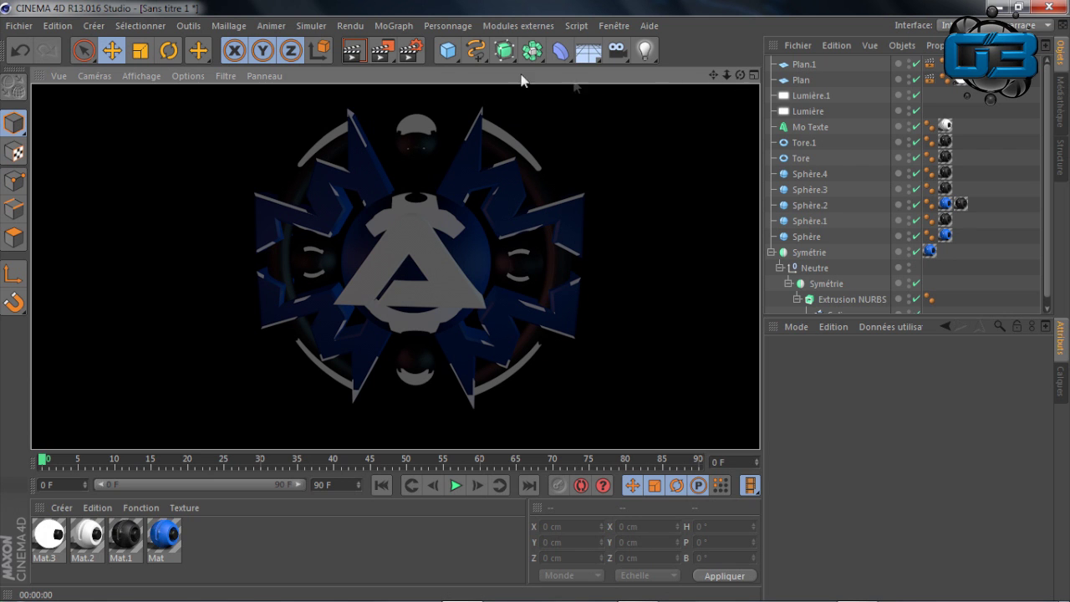
- Set the render output resolution to 96 pixels per inch
{"action": "left_click", "coordinate": [409, 55]}
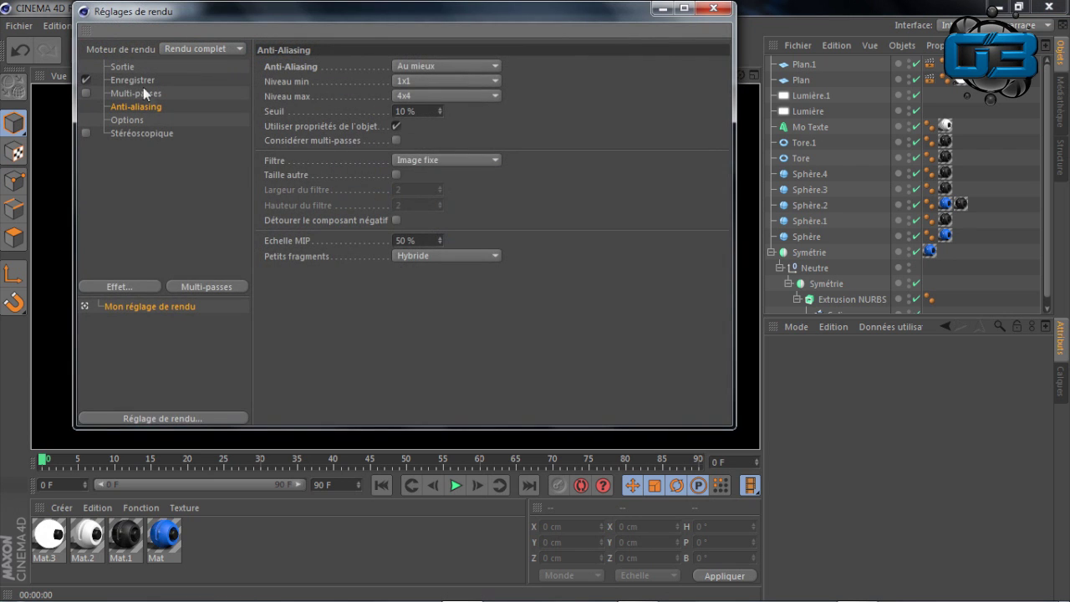
{"action": "left_click", "coordinate": [123, 69]}
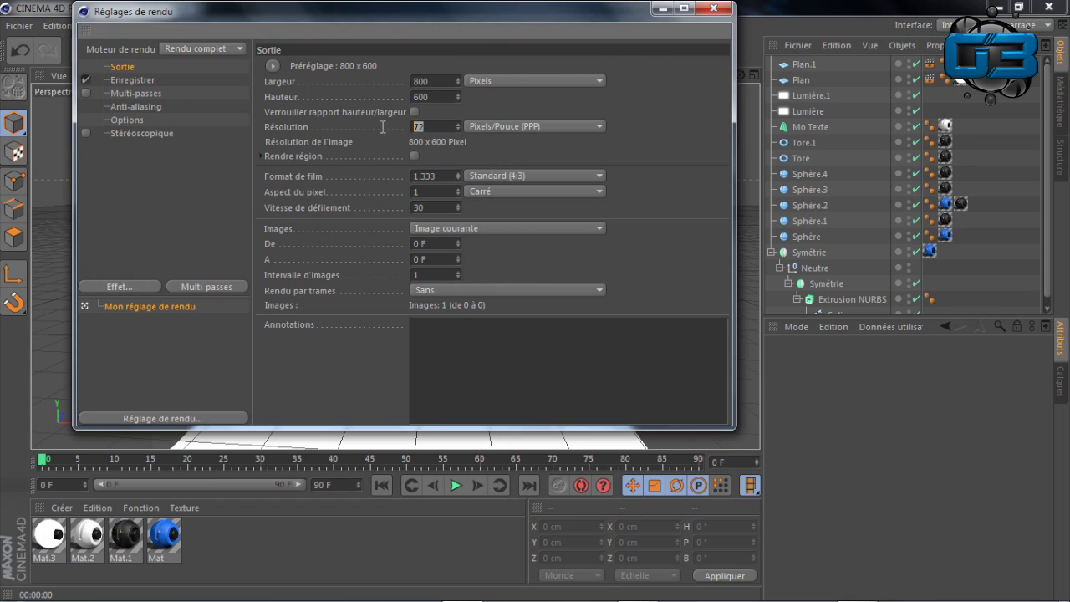
{"action": "double_click", "coordinate": [415, 126]}
{"action": "type", "text": "96"}
- Add the Illumination globale effect to the render settings and render the view
{"action": "left_click", "coordinate": [130, 285]}
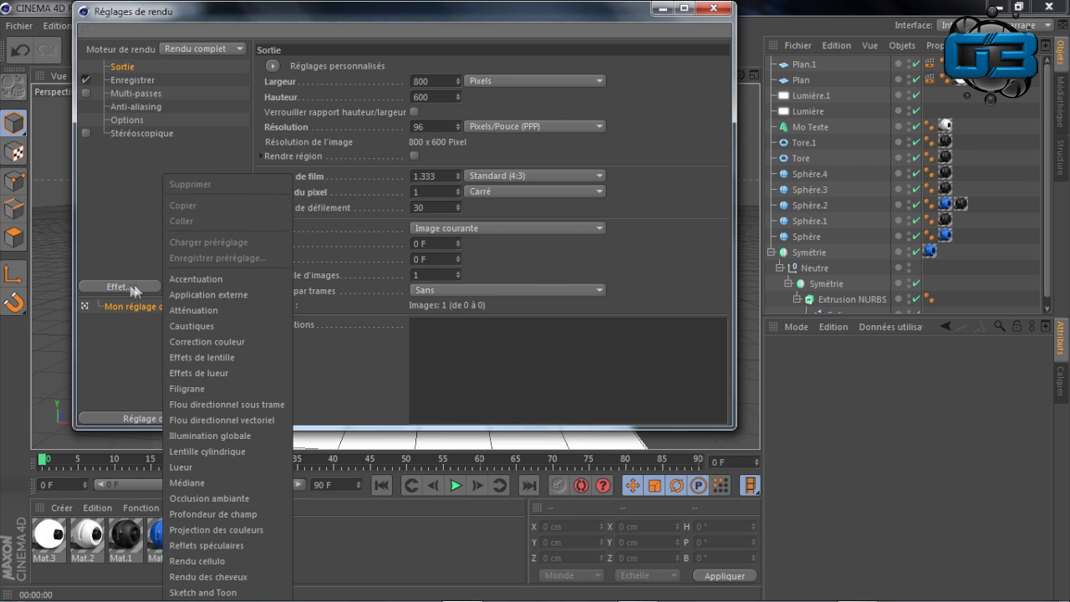
{"action": "left_click", "coordinate": [209, 436]}
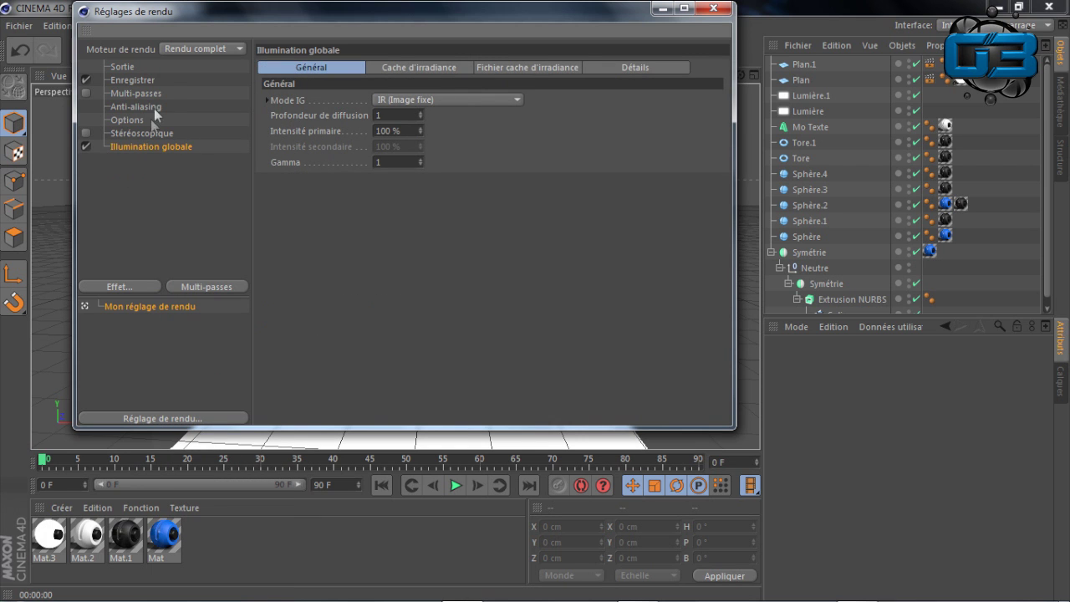
{"action": "left_click", "coordinate": [713, 7]}
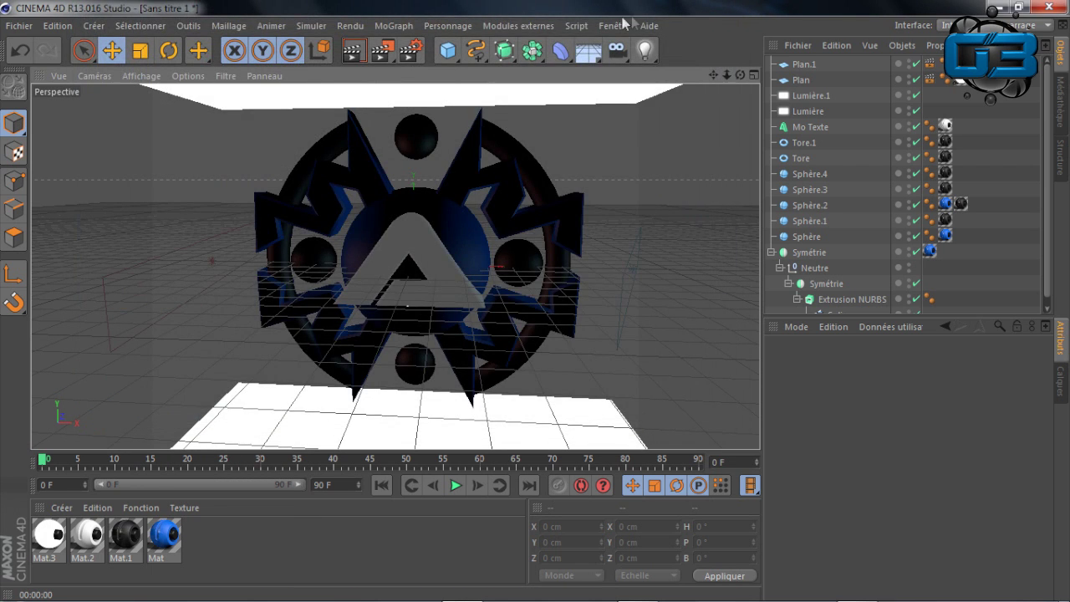
{"action": "left_click", "coordinate": [353, 50]}
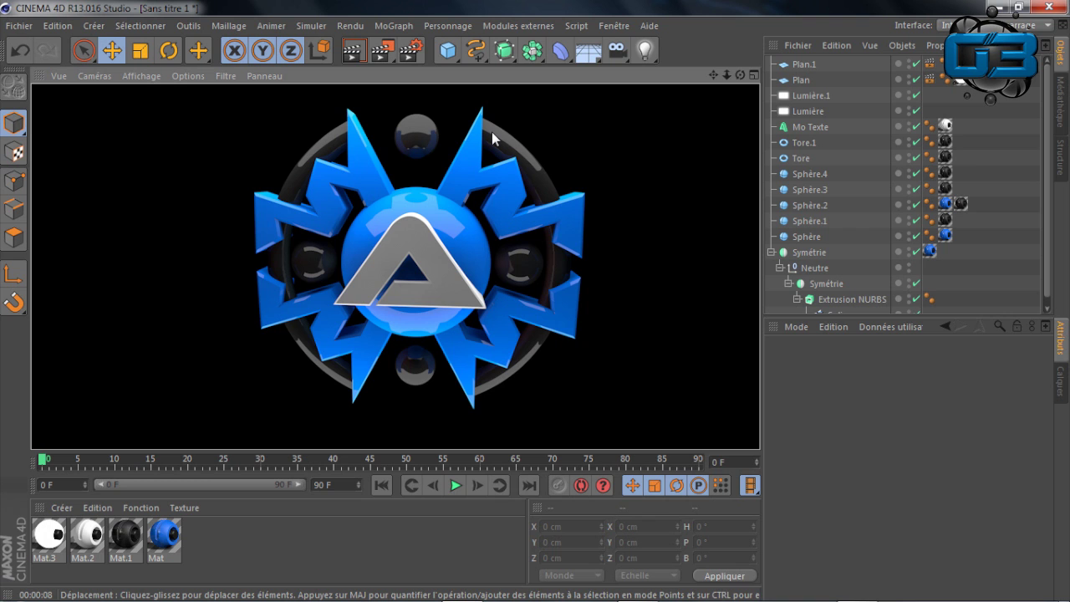
- Set the render's save format to PNG and enable the alpha channel
{"action": "left_click", "coordinate": [411, 53]}
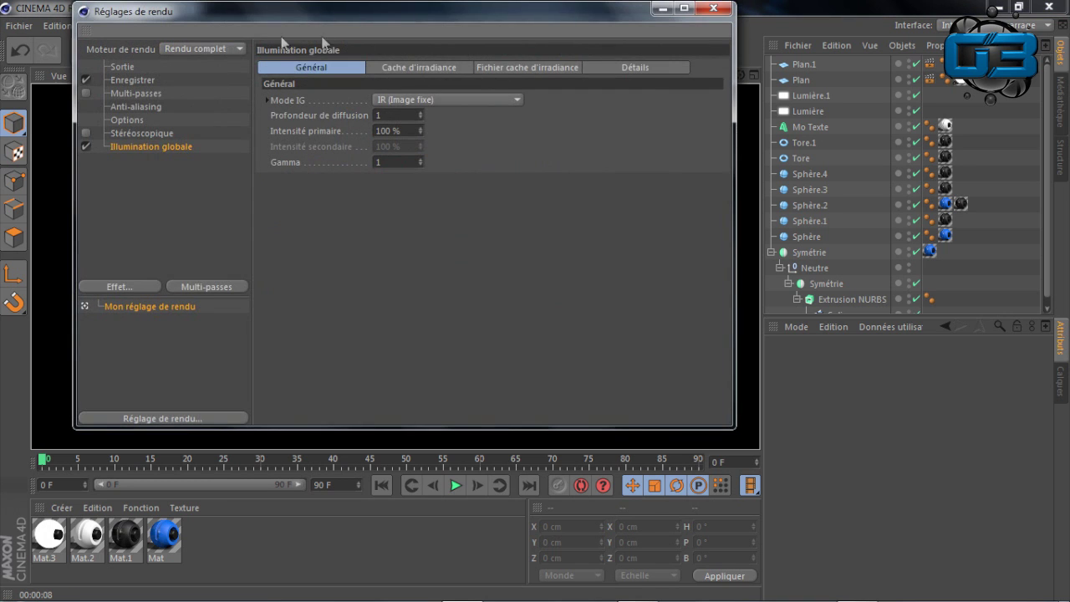
{"action": "left_click", "coordinate": [121, 67]}
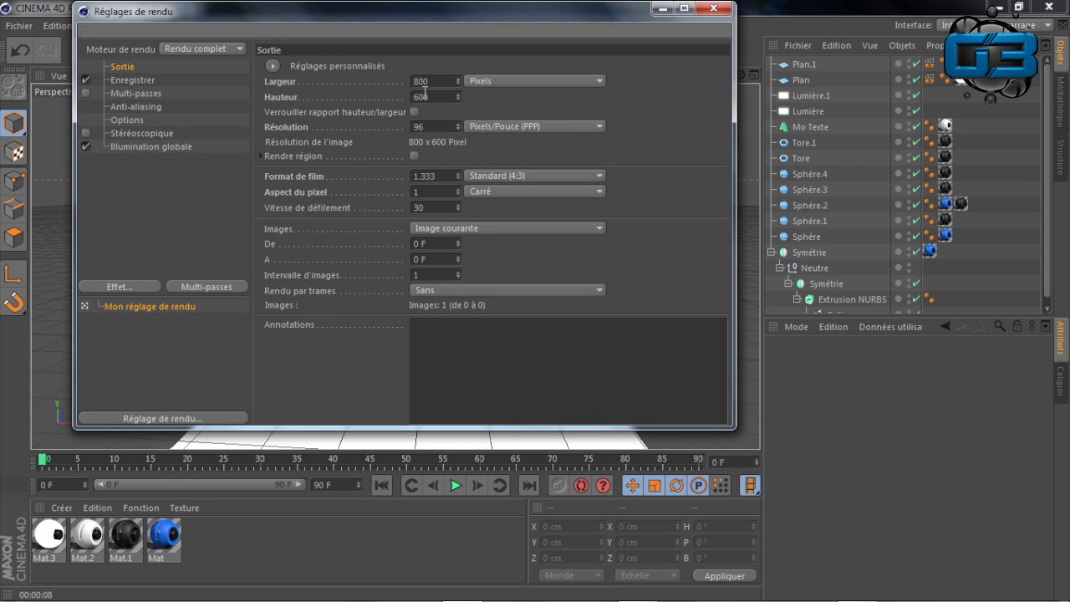
{"action": "left_click_drag", "start_coordinate": [419, 246], "coordinate": [412, 262]}
{"action": "left_click", "coordinate": [136, 82]}
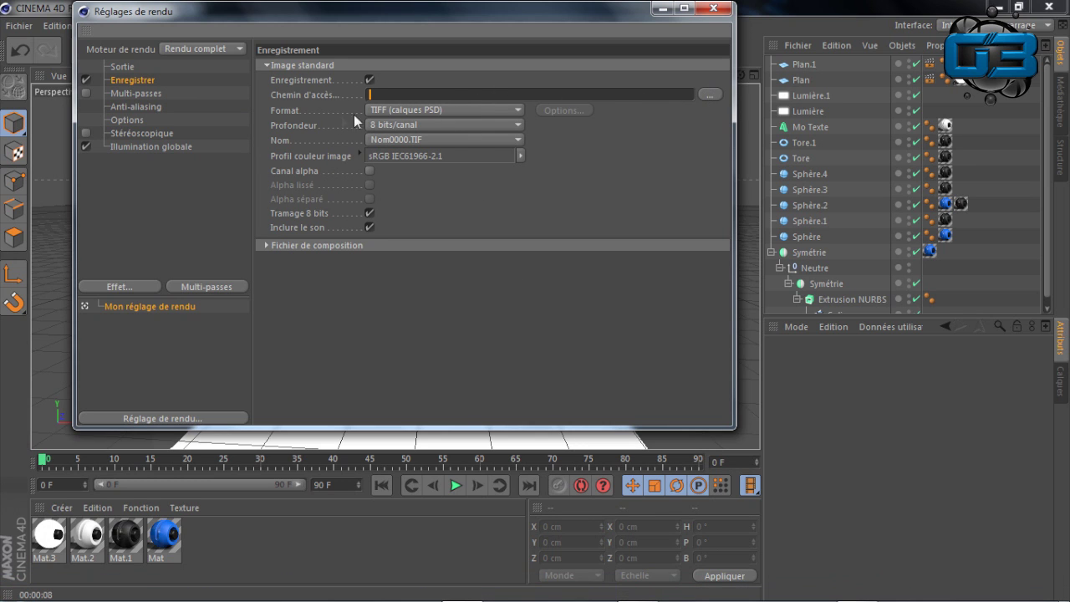
{"action": "left_click", "coordinate": [406, 111]}
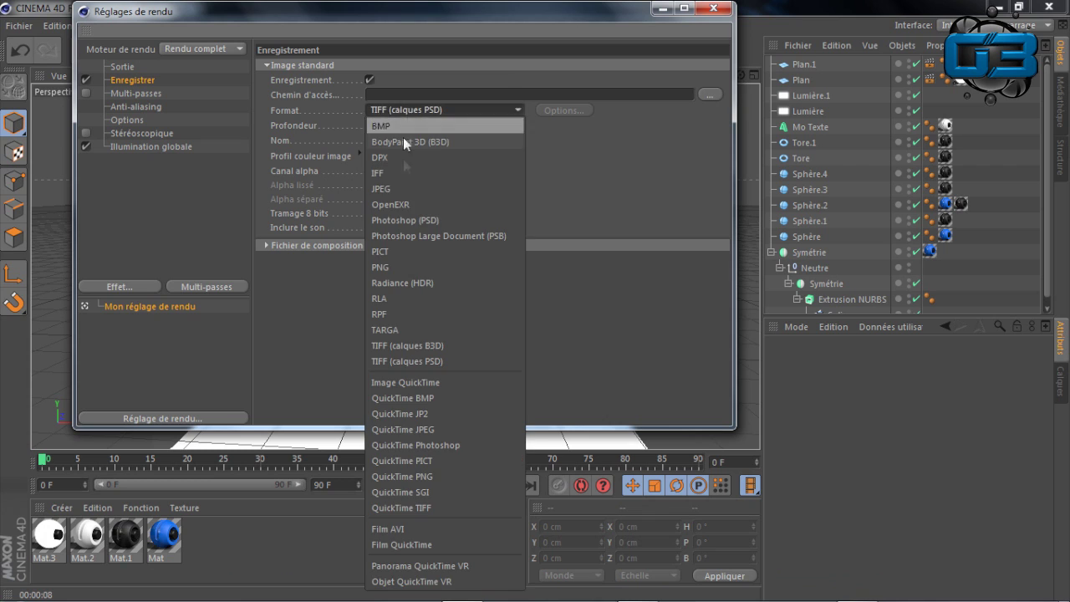
{"action": "left_click", "coordinate": [386, 266]}
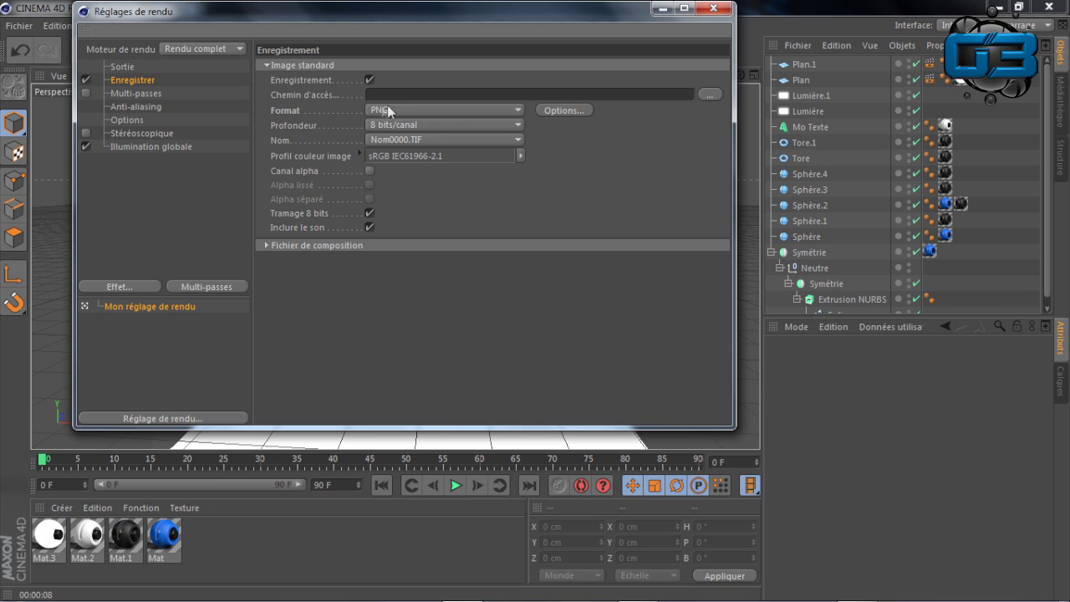
{"action": "left_click", "coordinate": [368, 171]}
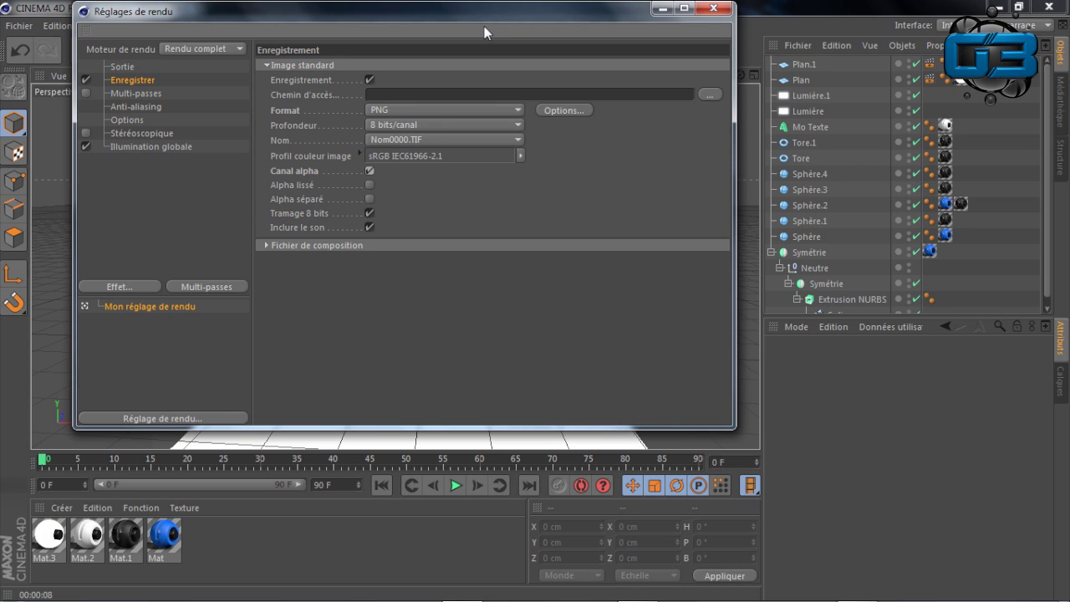
- Review the remaining render settings and render the 800 x 600 emblem image in the Picture Viewer
{"action": "left_click", "coordinate": [135, 93]}
{"action": "left_click", "coordinate": [116, 106]}
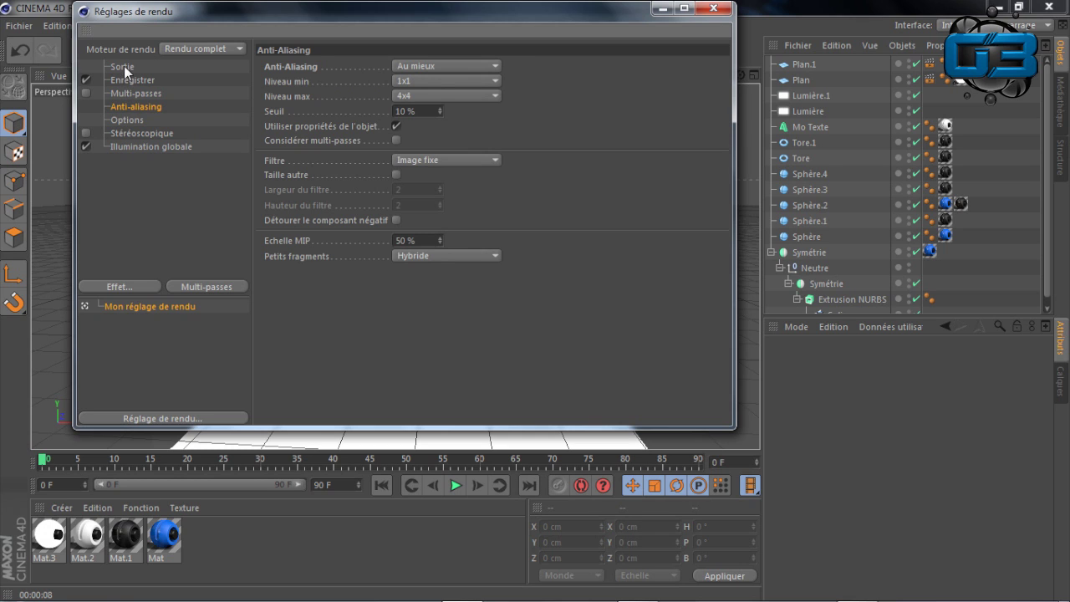
{"action": "left_click", "coordinate": [117, 120]}
{"action": "left_click", "coordinate": [124, 133]}
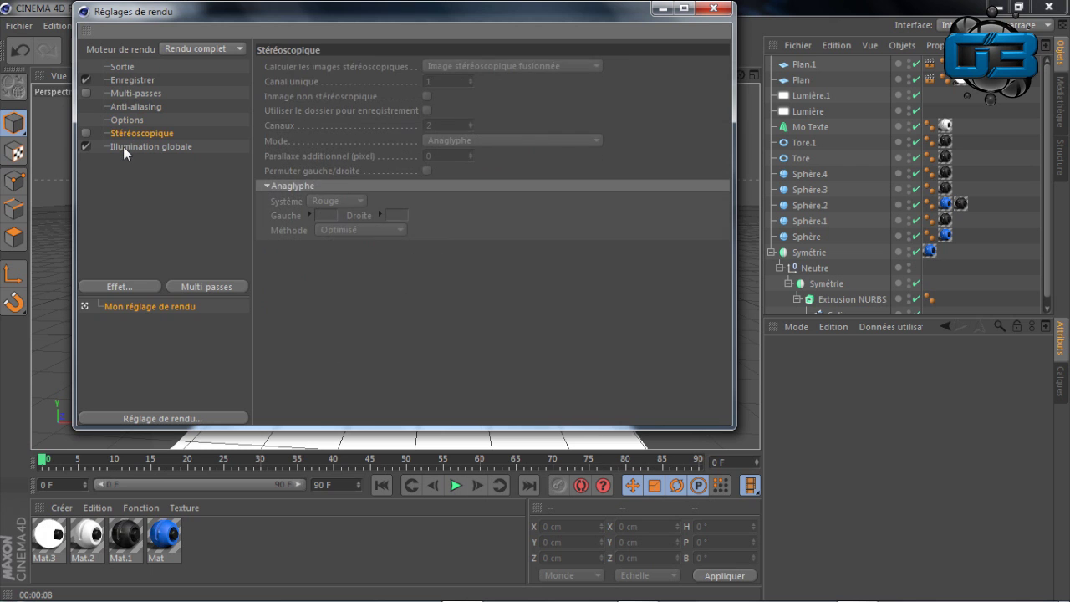
{"action": "left_click", "coordinate": [123, 147]}
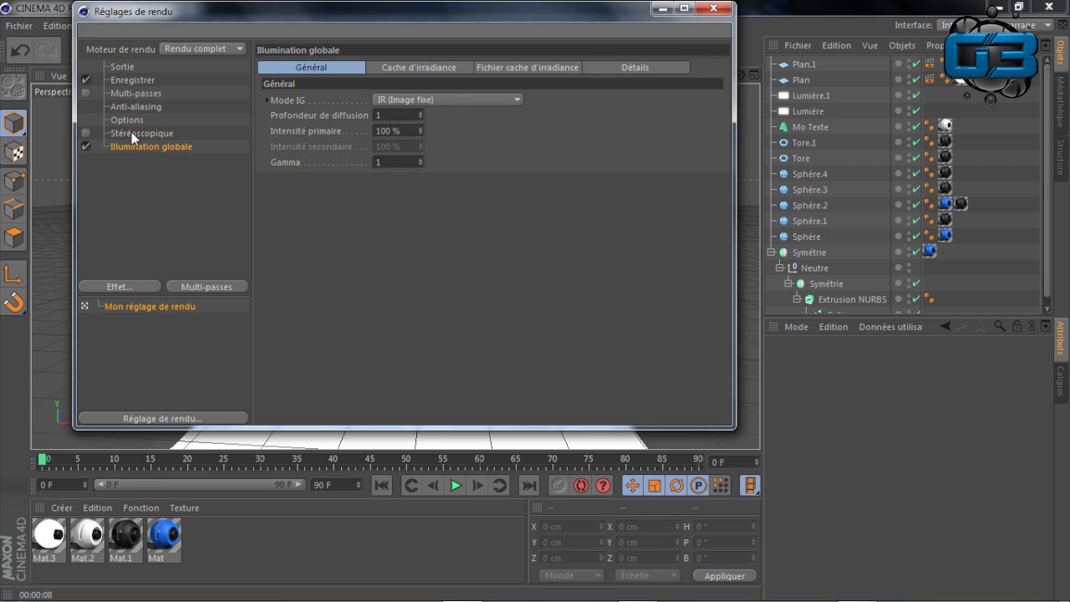
{"action": "left_click", "coordinate": [125, 66]}
{"action": "left_click", "coordinate": [713, 8]}
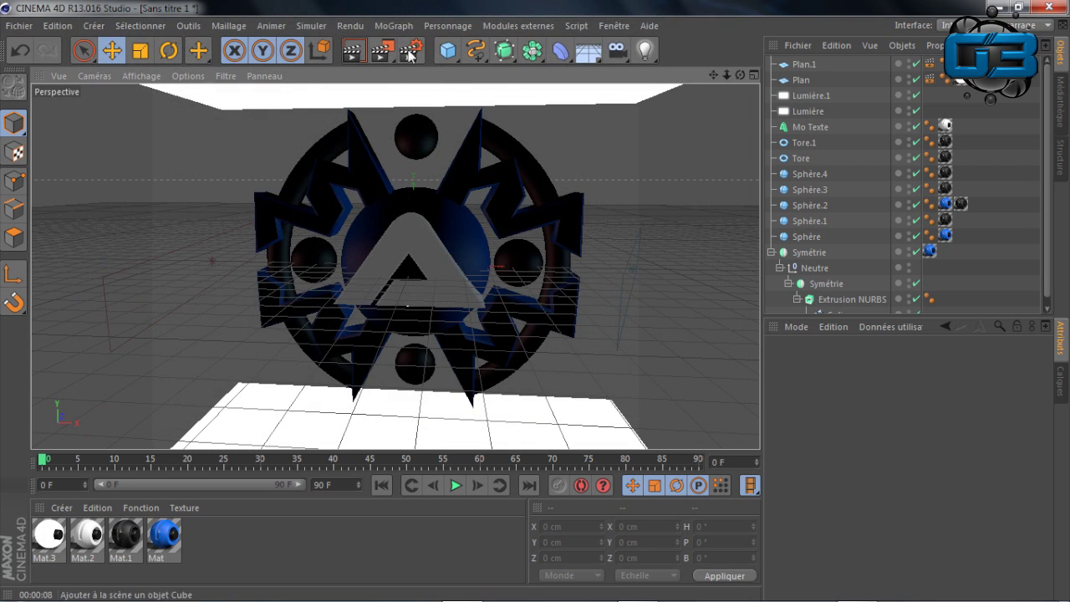
{"action": "left_click", "coordinate": [409, 51]}
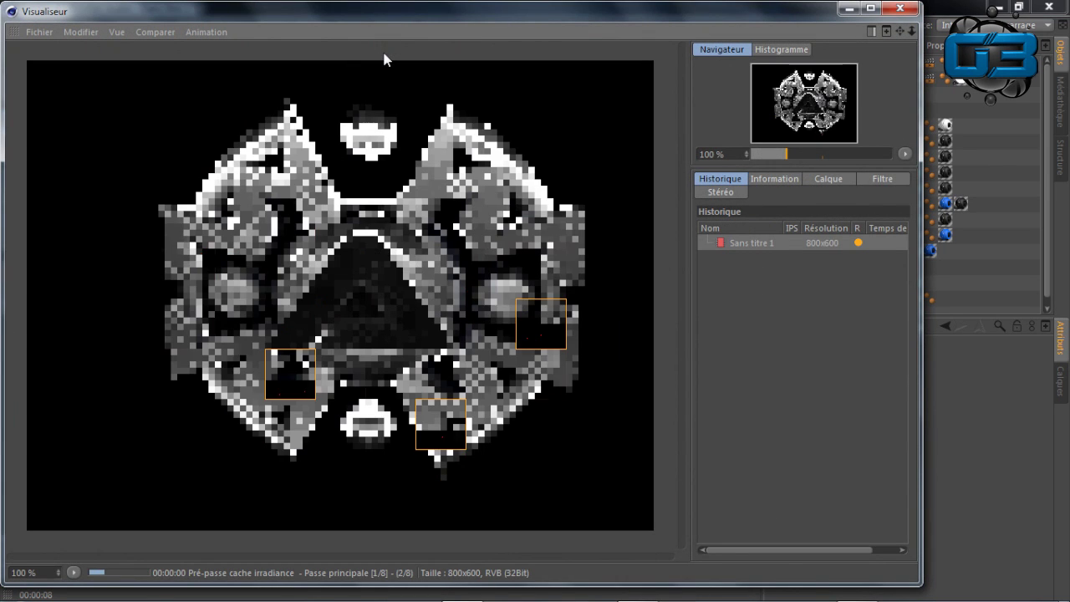